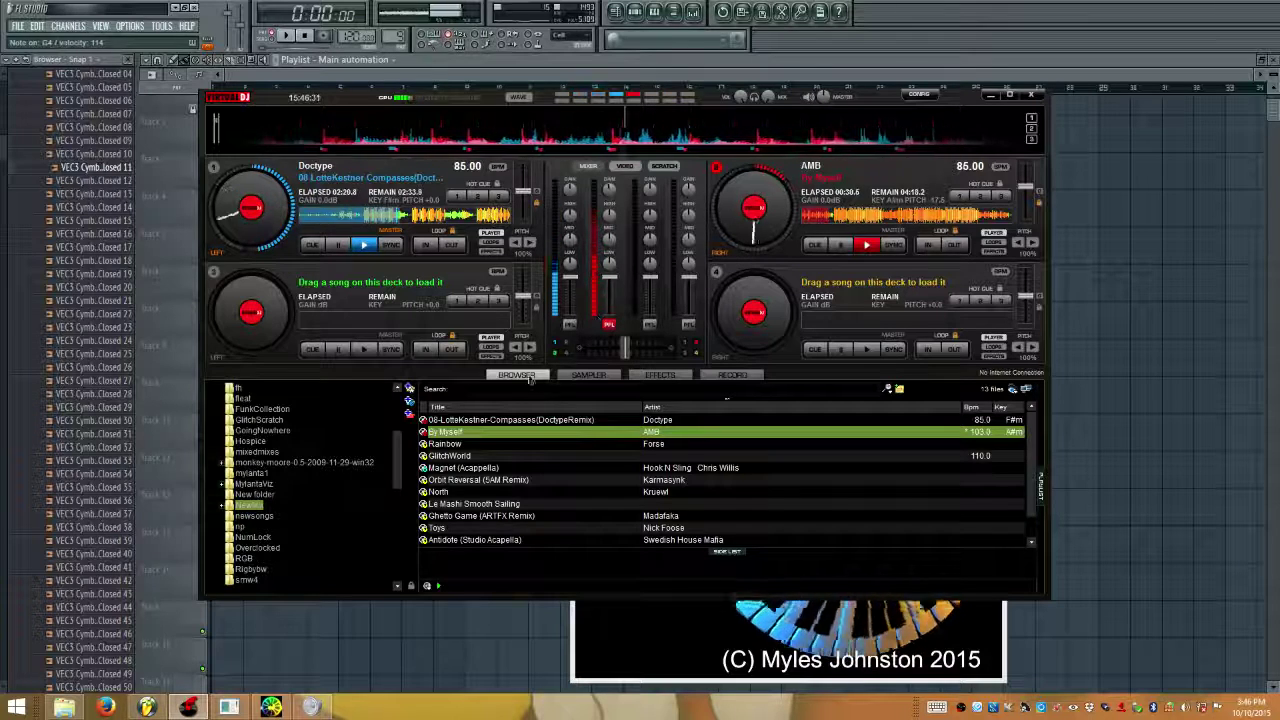
Switch to FL Studio and open the Addictive Drums 2 instrument from the step sequencer
{"action": "left_click", "coordinate": [166, 710]}
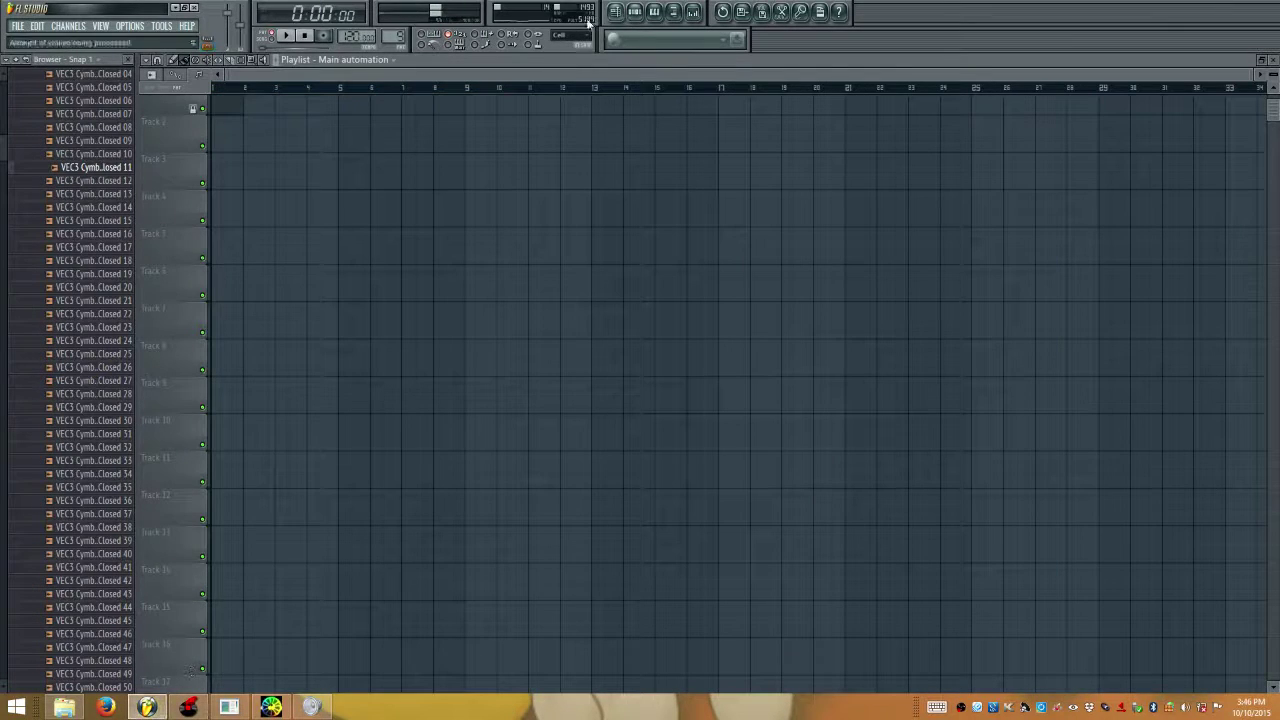
{"action": "left_click", "coordinate": [640, 20]}
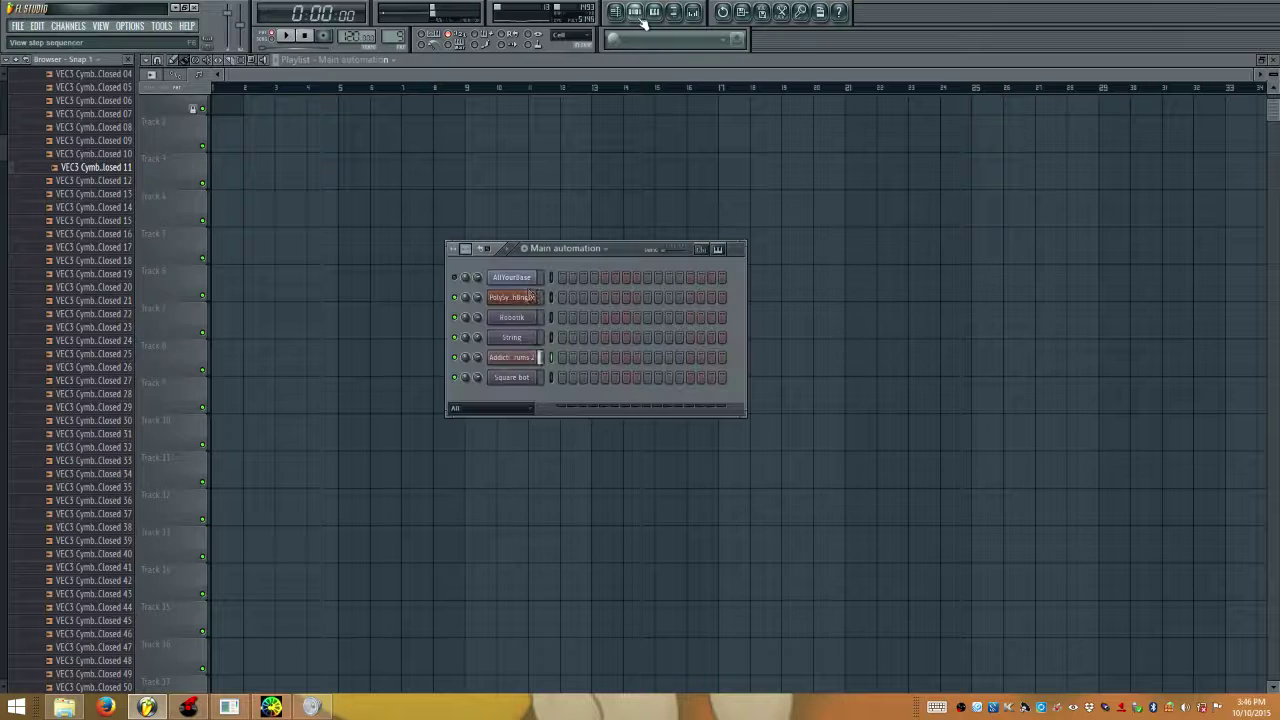
{"action": "left_click", "coordinate": [507, 358]}
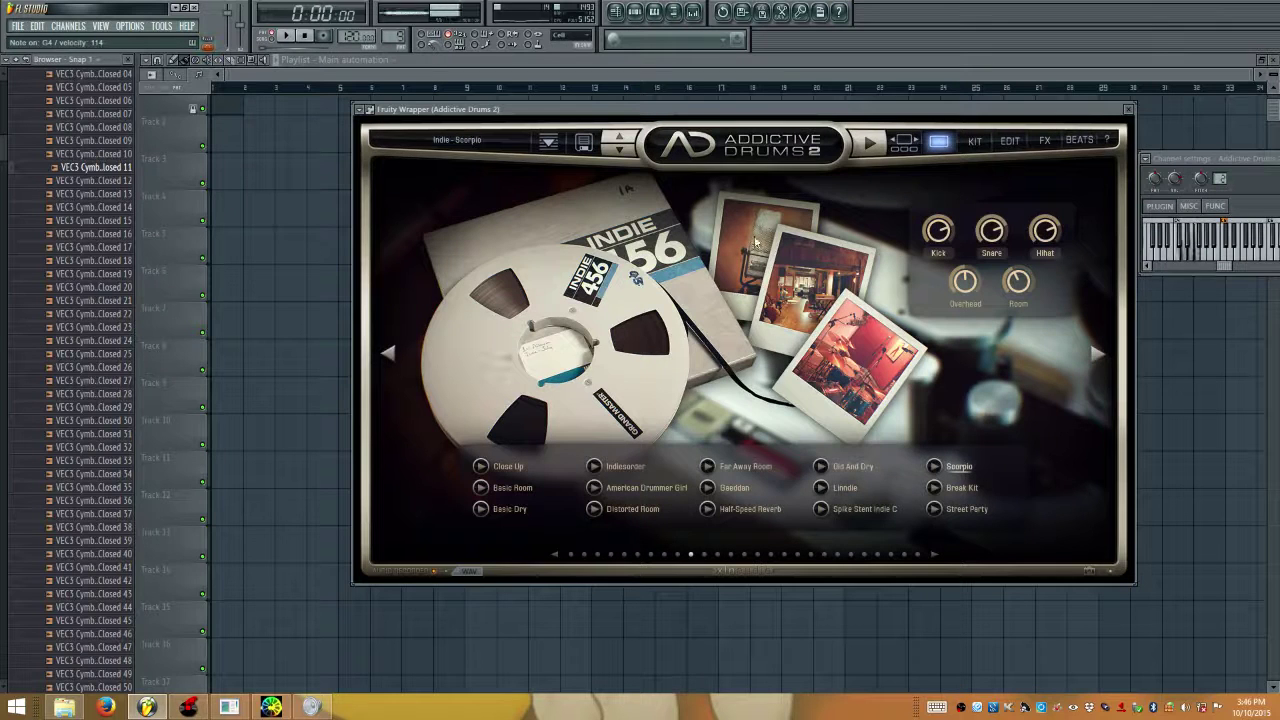
Try the Indie presets Basic Room and Linndie in Addictive Drums 2, settle on Break Kit, and close the plugin window
{"action": "left_click", "coordinate": [525, 487]}
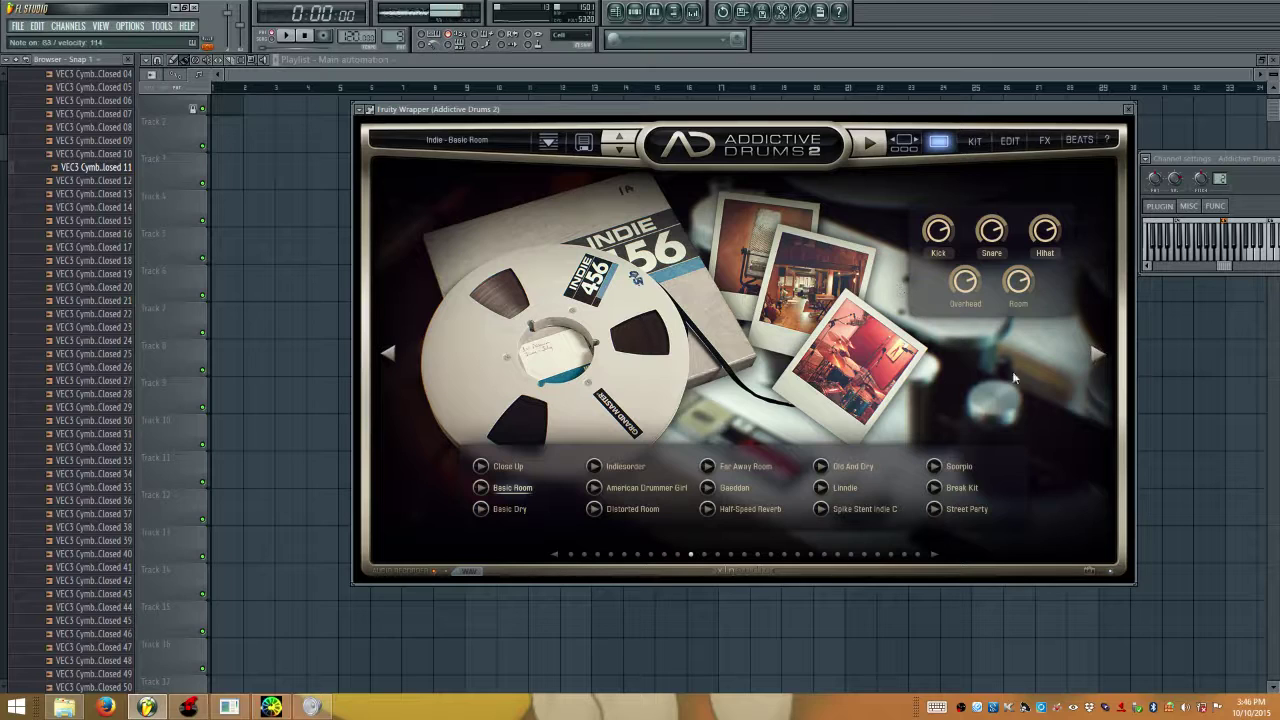
{"action": "left_click", "coordinate": [845, 487]}
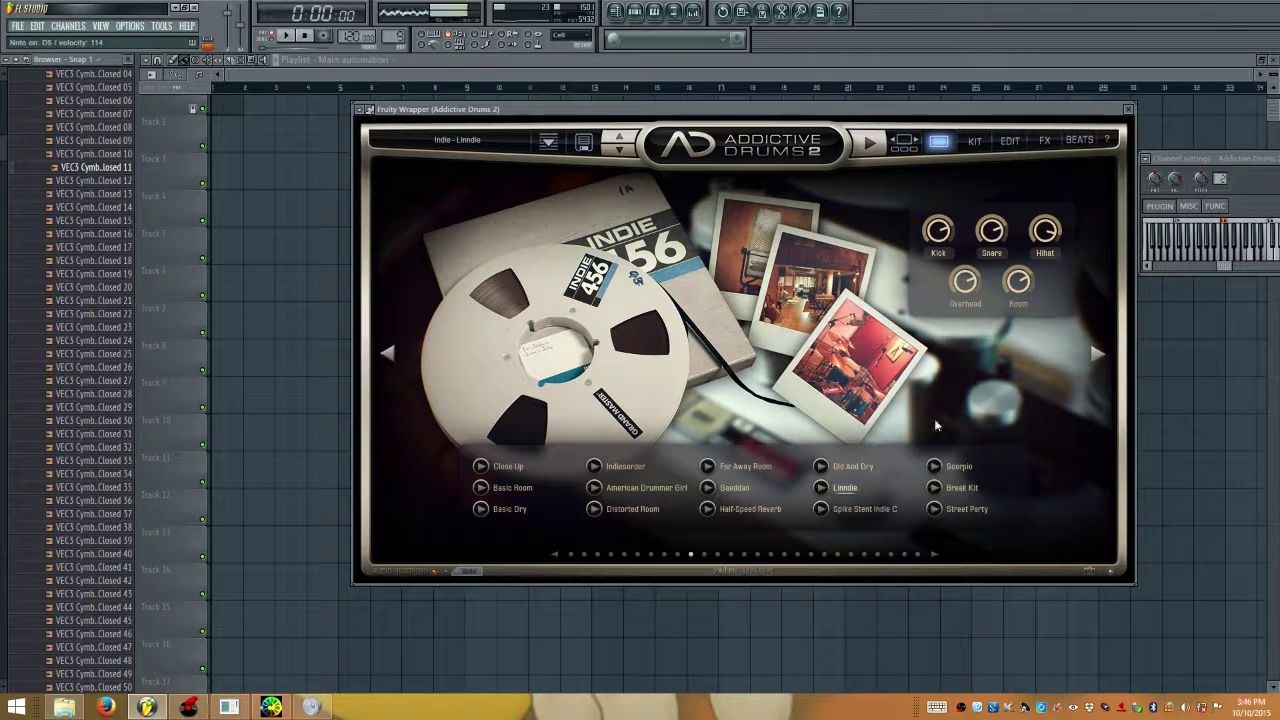
{"action": "left_click", "coordinate": [962, 487]}
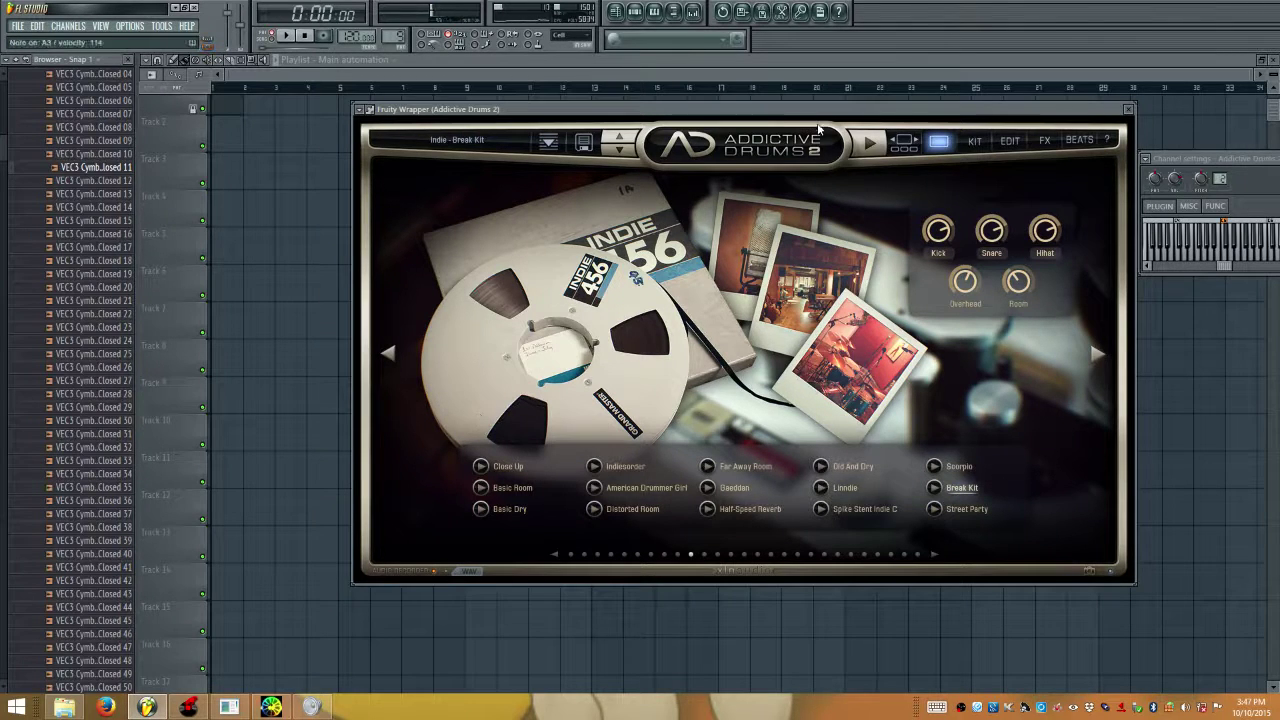
{"action": "left_click", "coordinate": [1125, 109]}
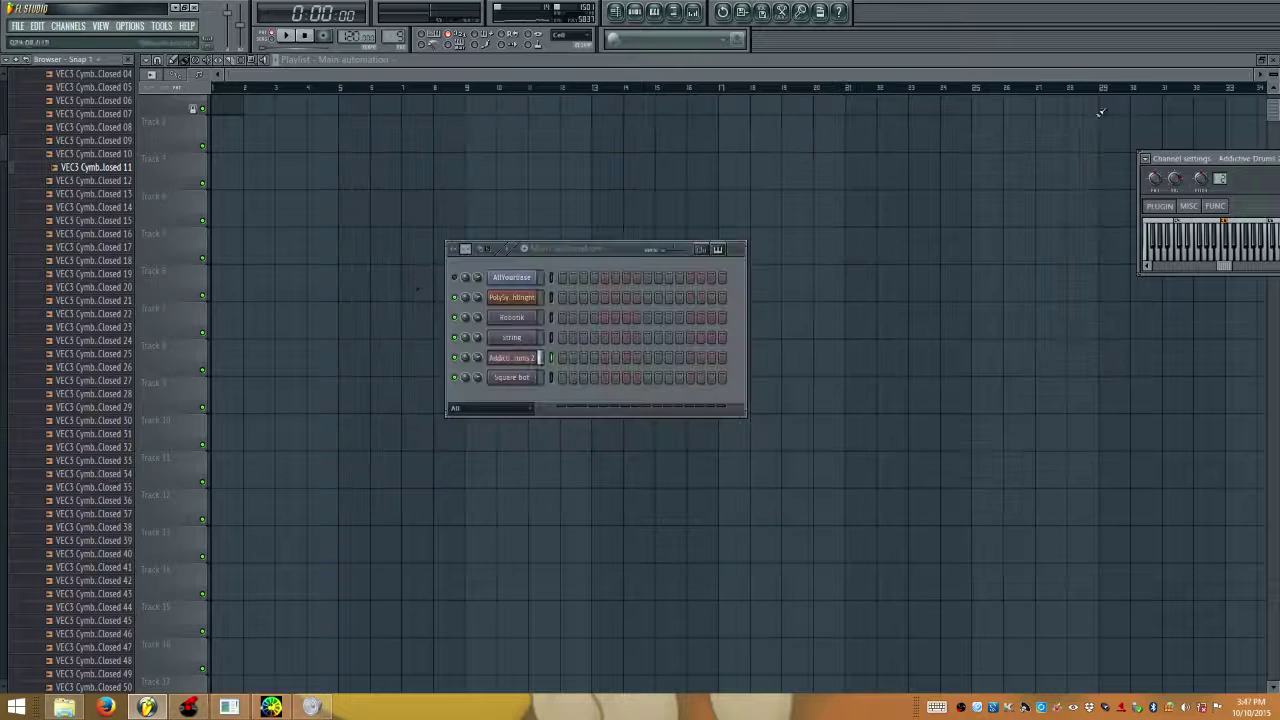
Switch to VirtualDJ and adjust the right deck's pitch to bring By Myself to 112.15 BPM
{"action": "left_click", "coordinate": [187, 707]}
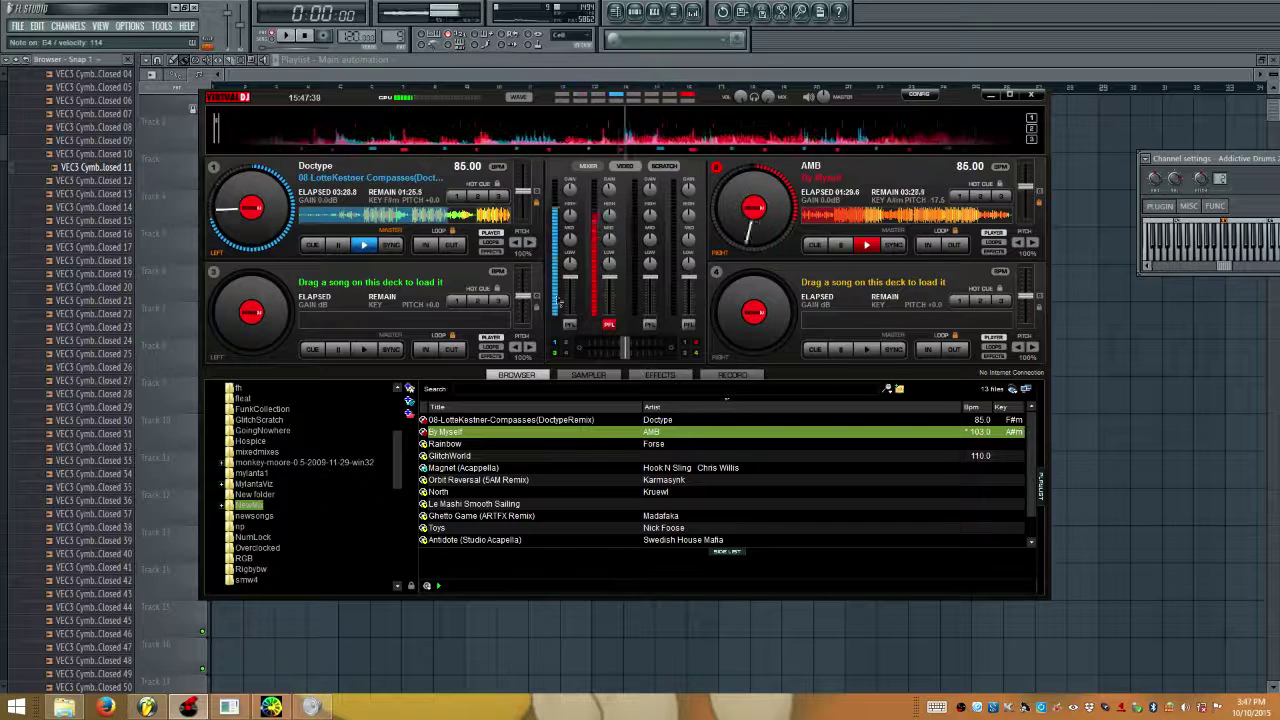
{"action": "key", "text": "Down"}
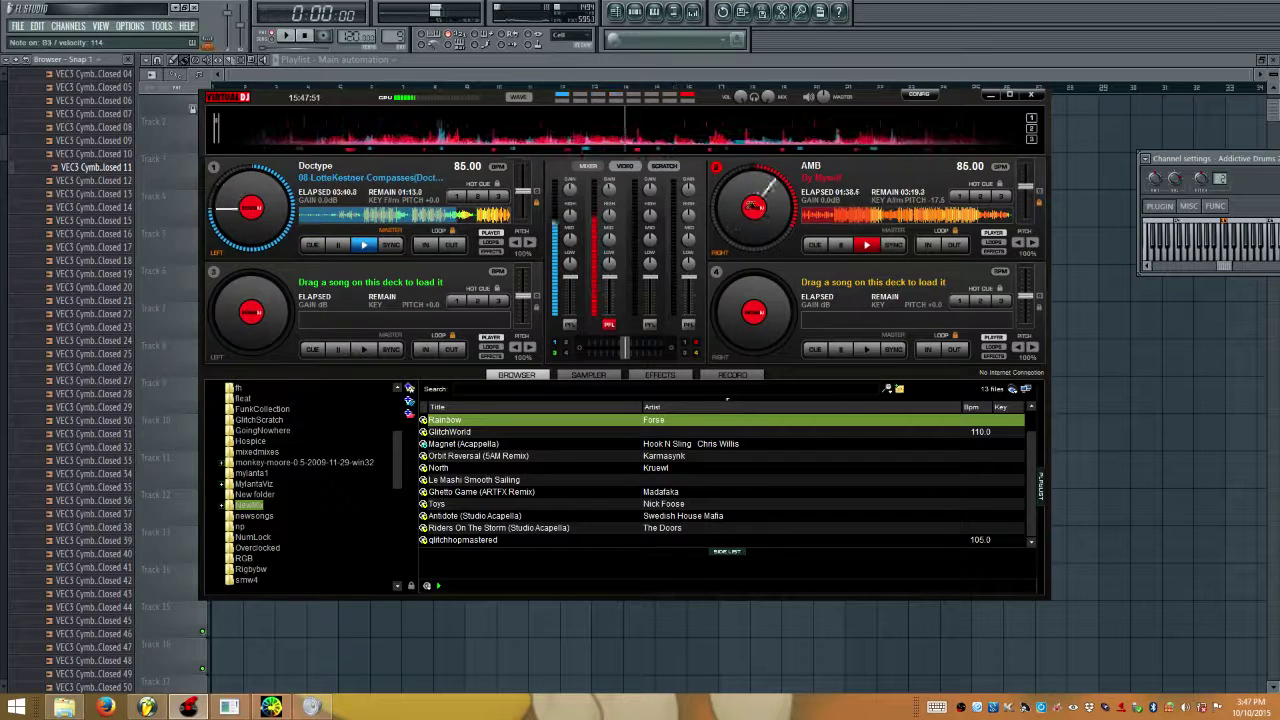
{"action": "left_click_drag", "start_coordinate": [1024, 195], "coordinate": [1024, 180]}
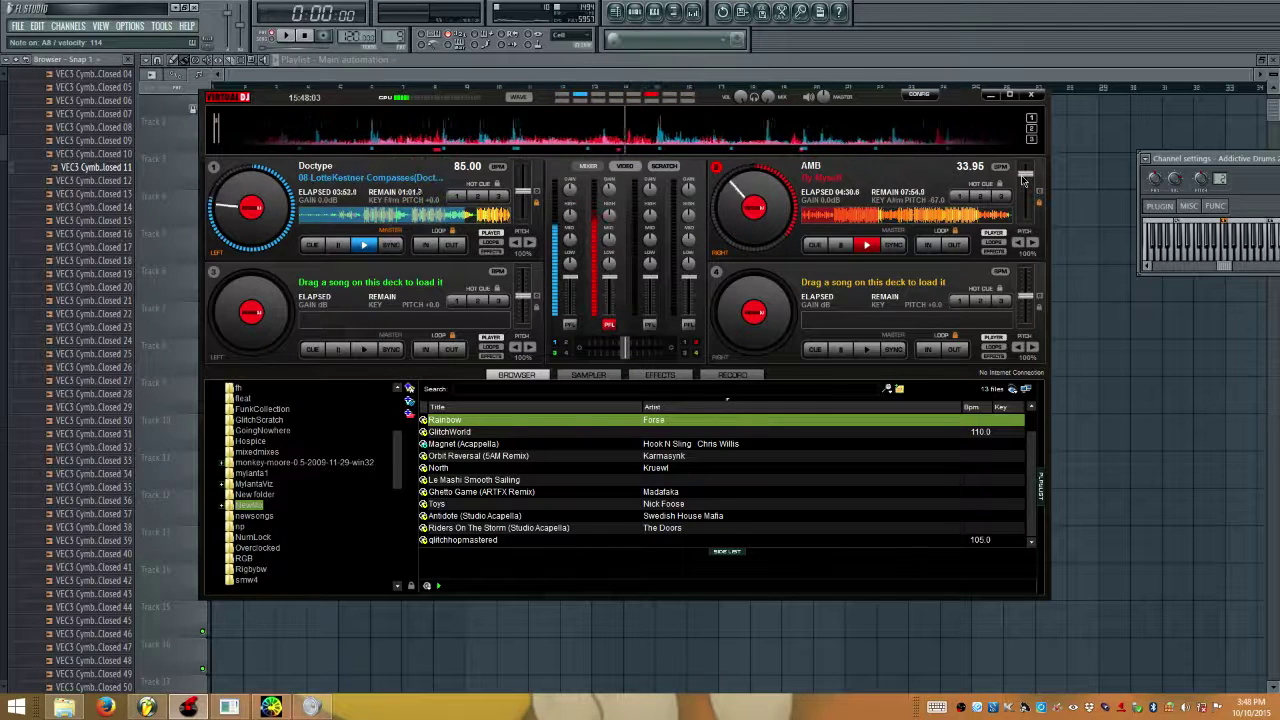
{"action": "left_click_drag", "start_coordinate": [1023, 181], "coordinate": [1023, 177]}
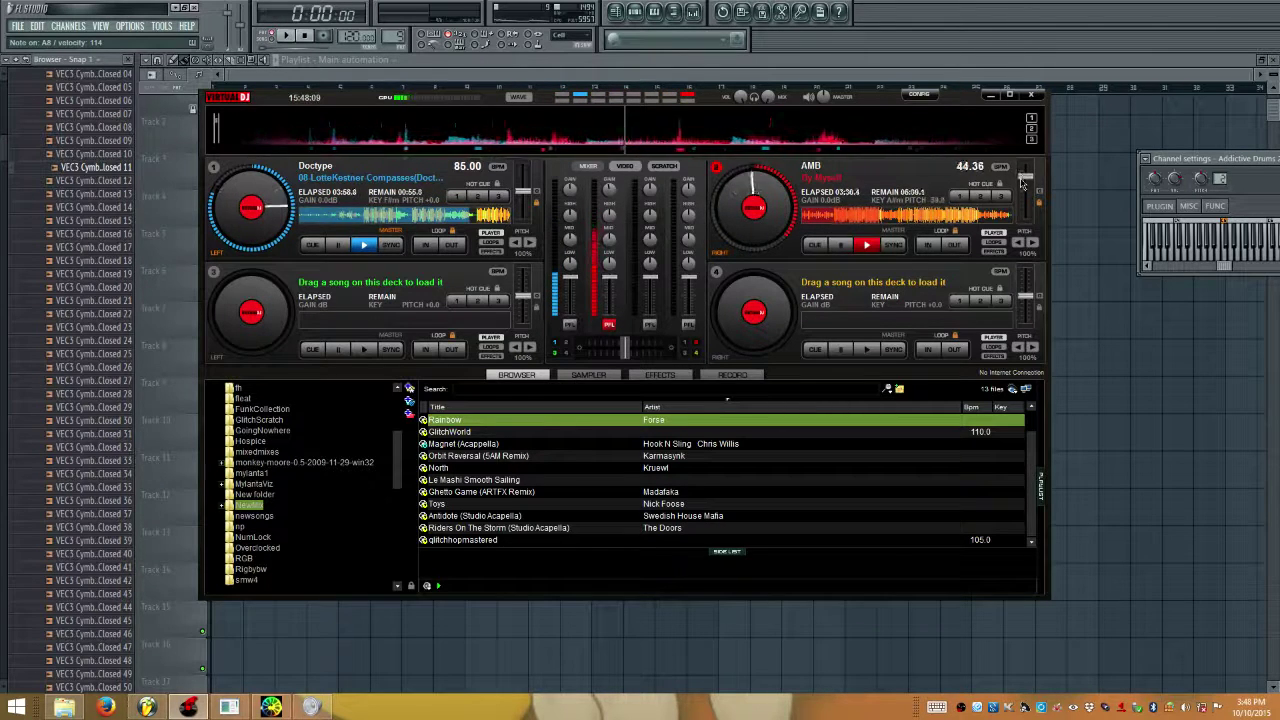
{"action": "left_click_drag", "start_coordinate": [1021, 183], "coordinate": [1021, 202]}
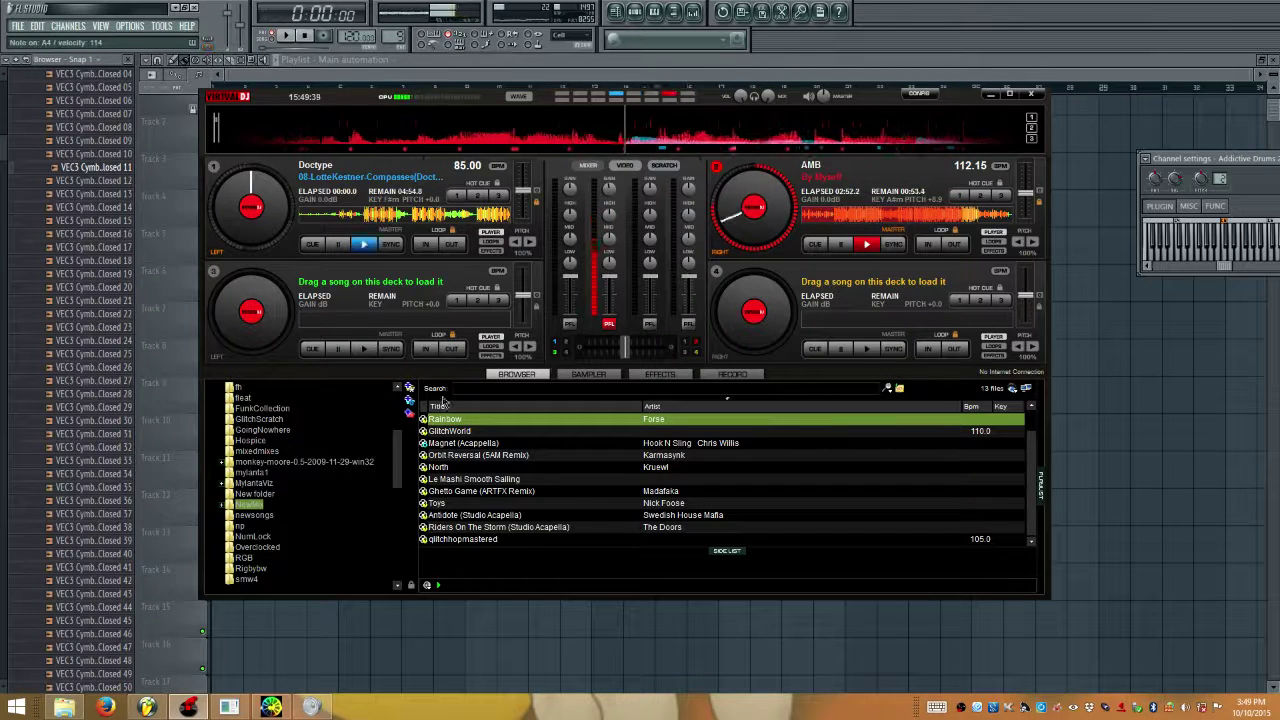
Load and play GlitchWorld on the left deck, nudging its jog wheel to line it up with the right deck
{"action": "left_click", "coordinate": [438, 434]}
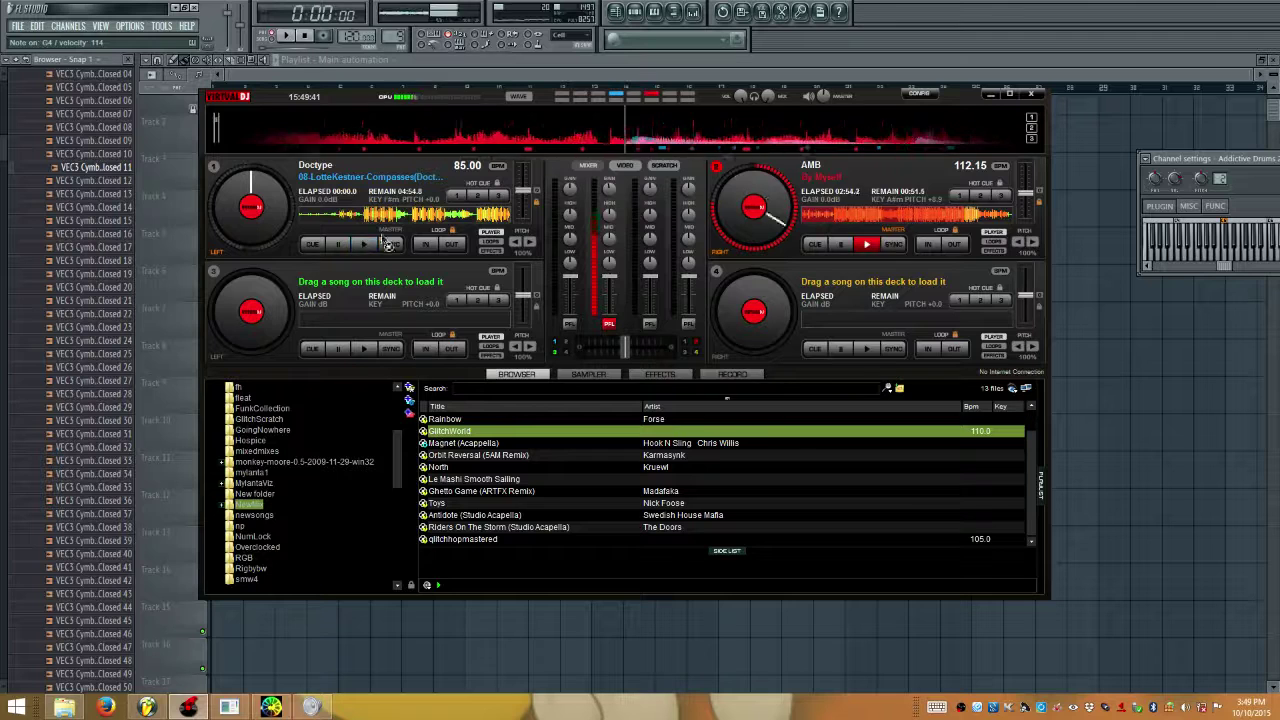
{"action": "left_click_drag", "start_coordinate": [380, 223], "coordinate": [378, 225]}
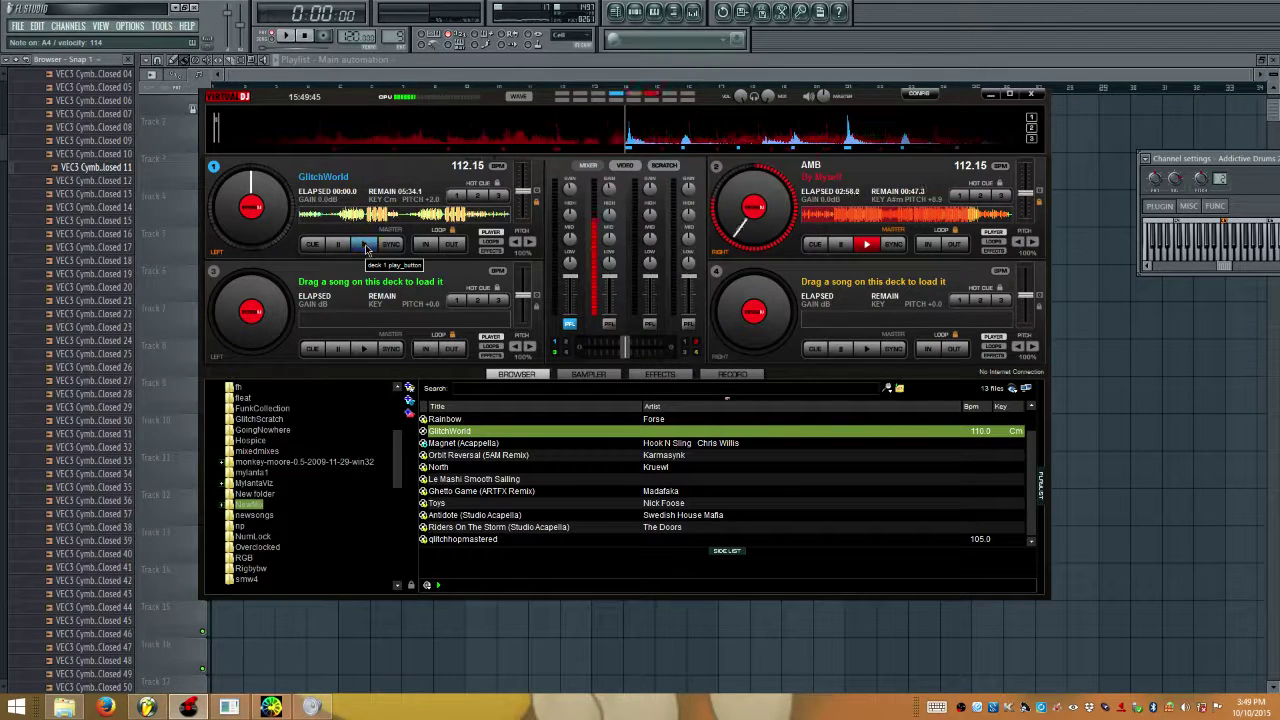
{"action": "left_click", "coordinate": [366, 249]}
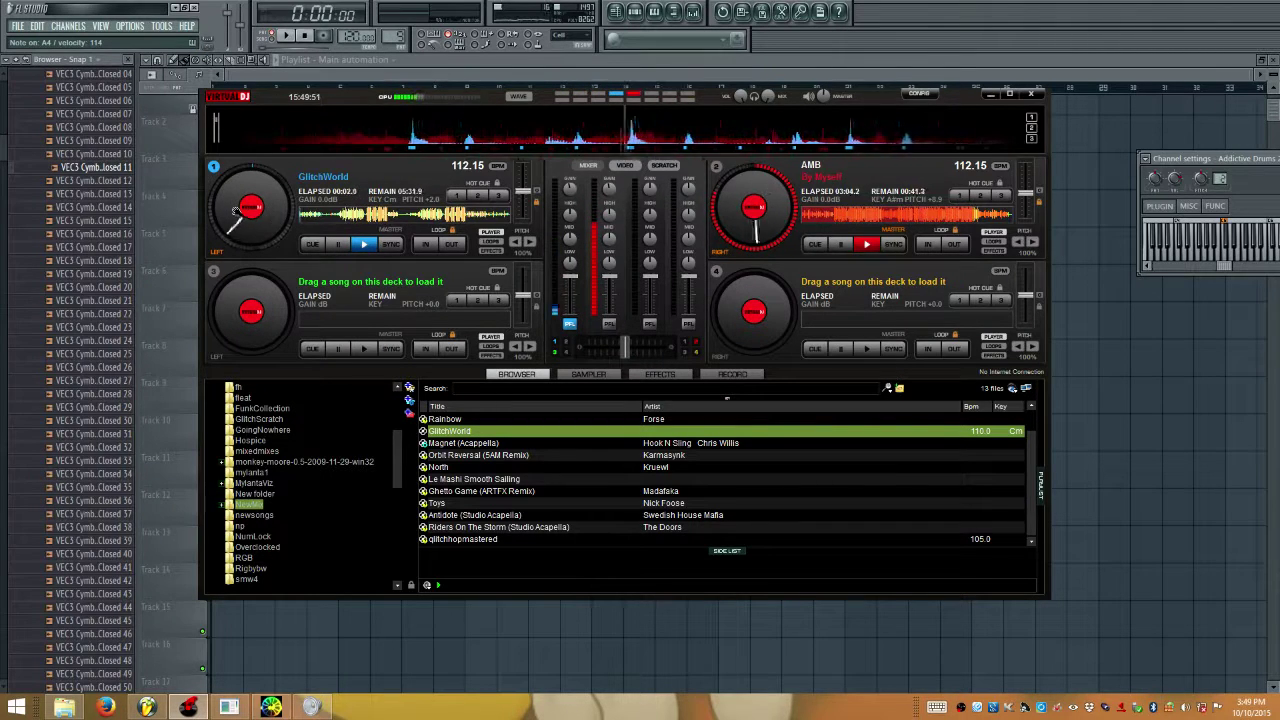
{"action": "left_click_drag", "start_coordinate": [236, 208], "coordinate": [232, 210]}
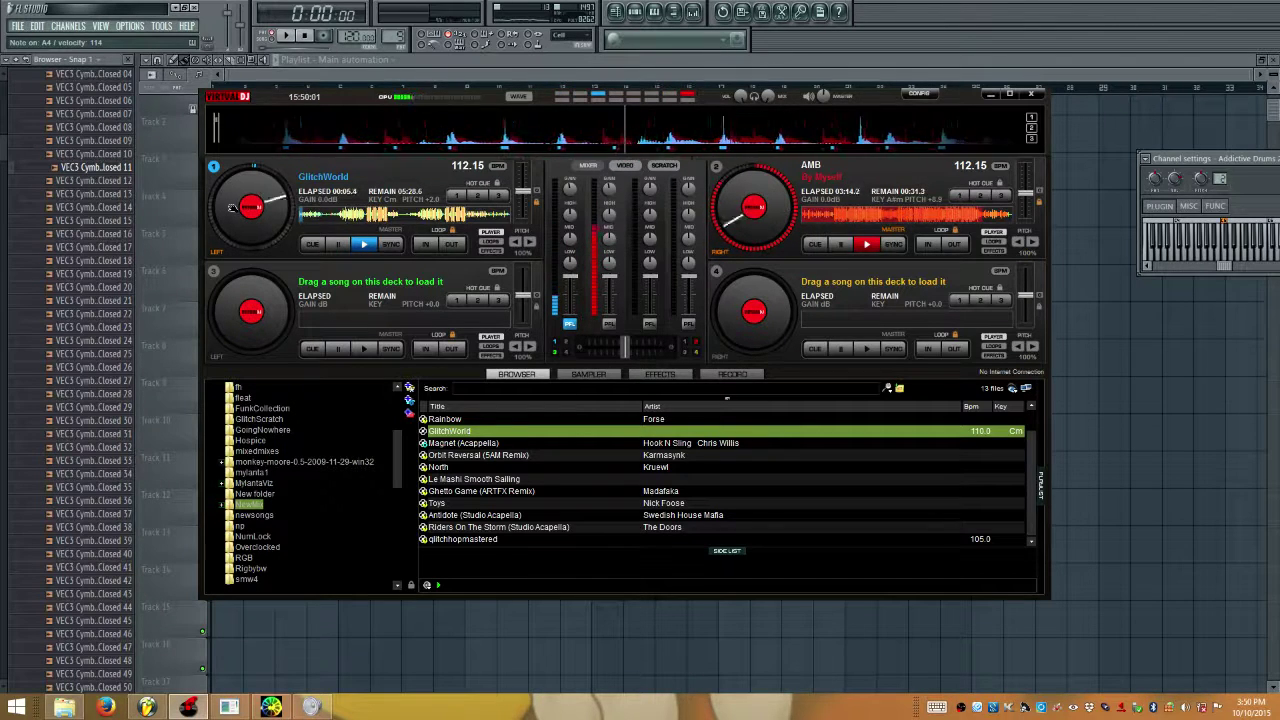
{"action": "left_click_drag", "start_coordinate": [232, 207], "coordinate": [232, 207]}
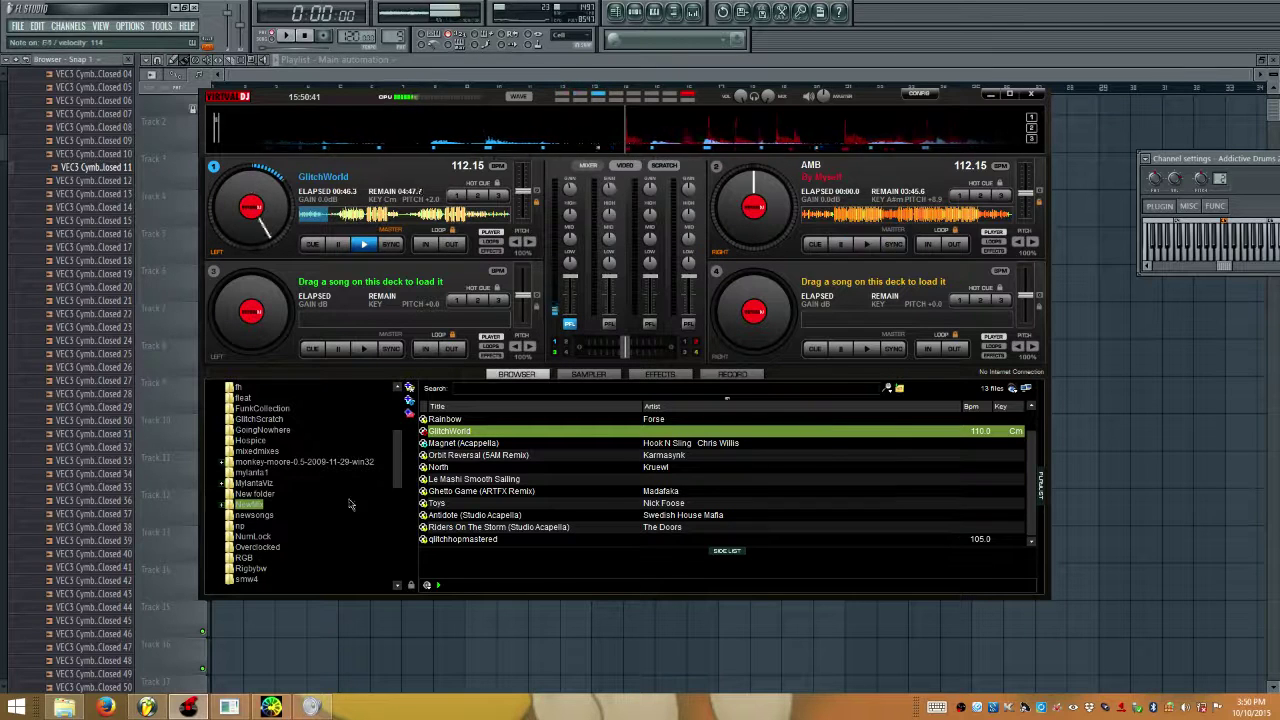
Bring up the SYNTH'able window over VirtualDJ and move it aside to uncover more of the song list
{"action": "right_click", "coordinate": [279, 710]}
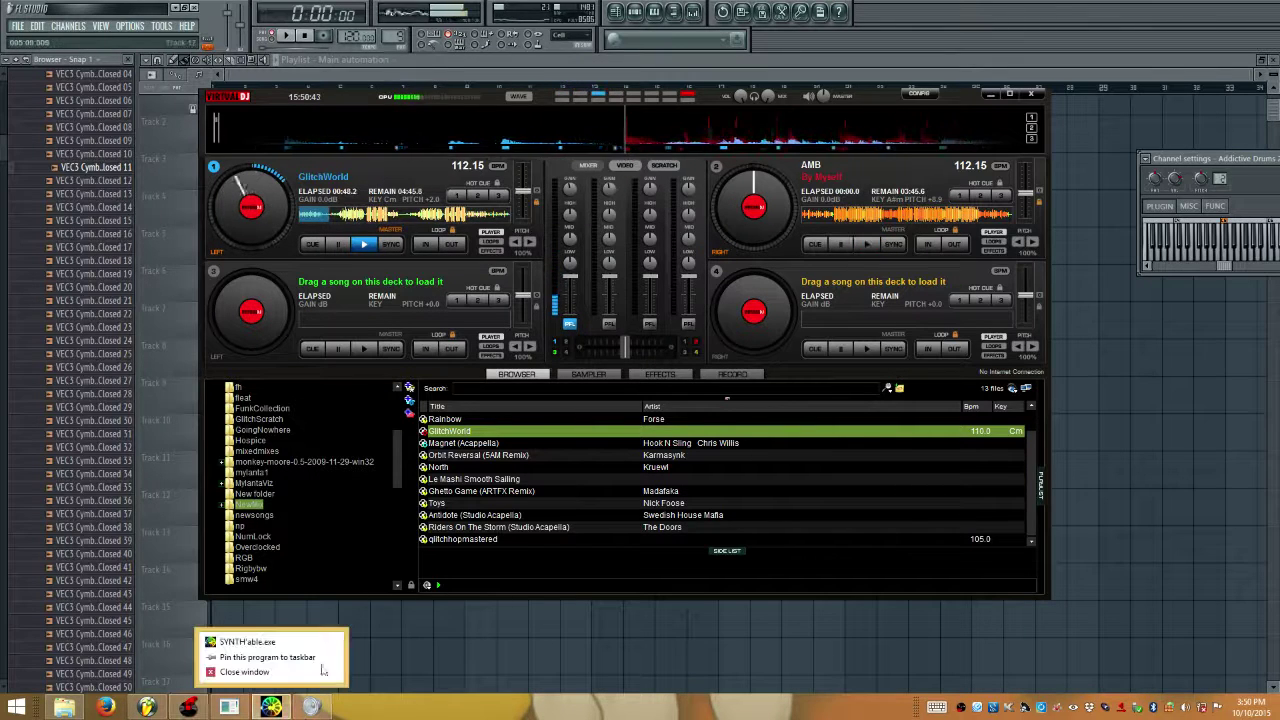
{"action": "left_click", "coordinate": [279, 710]}
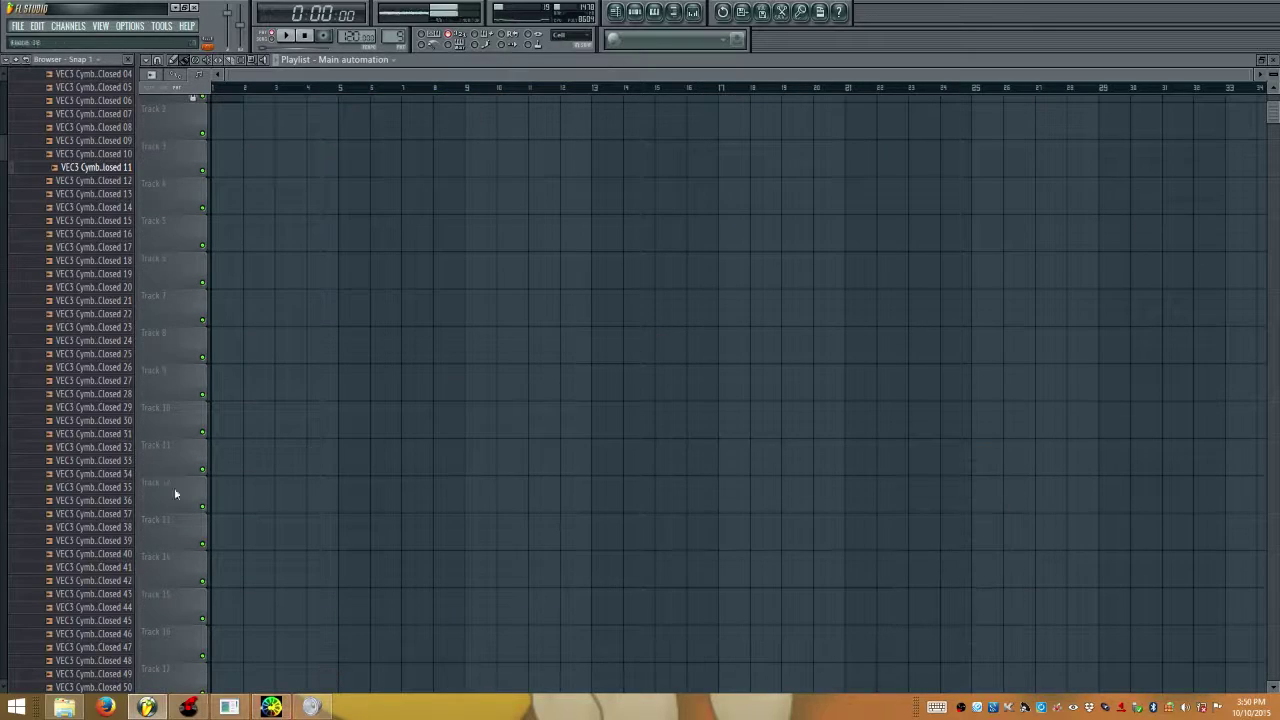
{"action": "left_click", "coordinate": [188, 707]}
{"action": "left_click", "coordinate": [271, 707]}
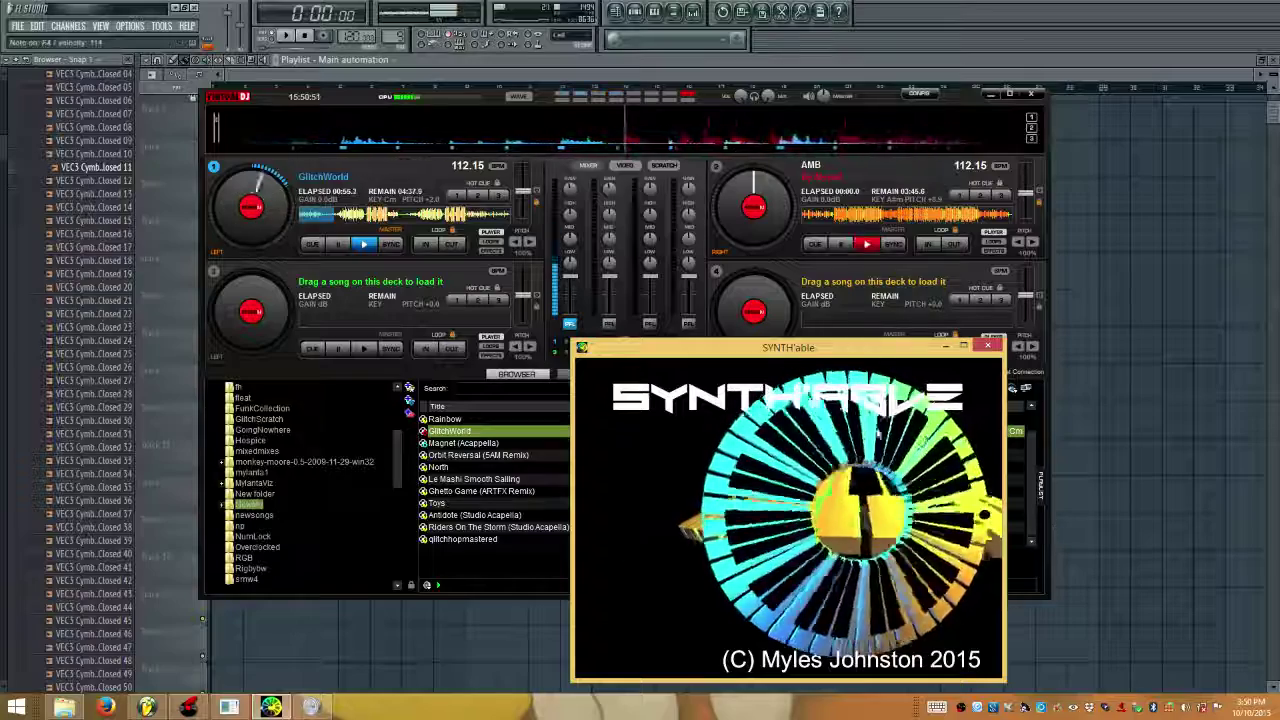
{"action": "left_click_drag", "start_coordinate": [792, 348], "coordinate": [992, 333]}
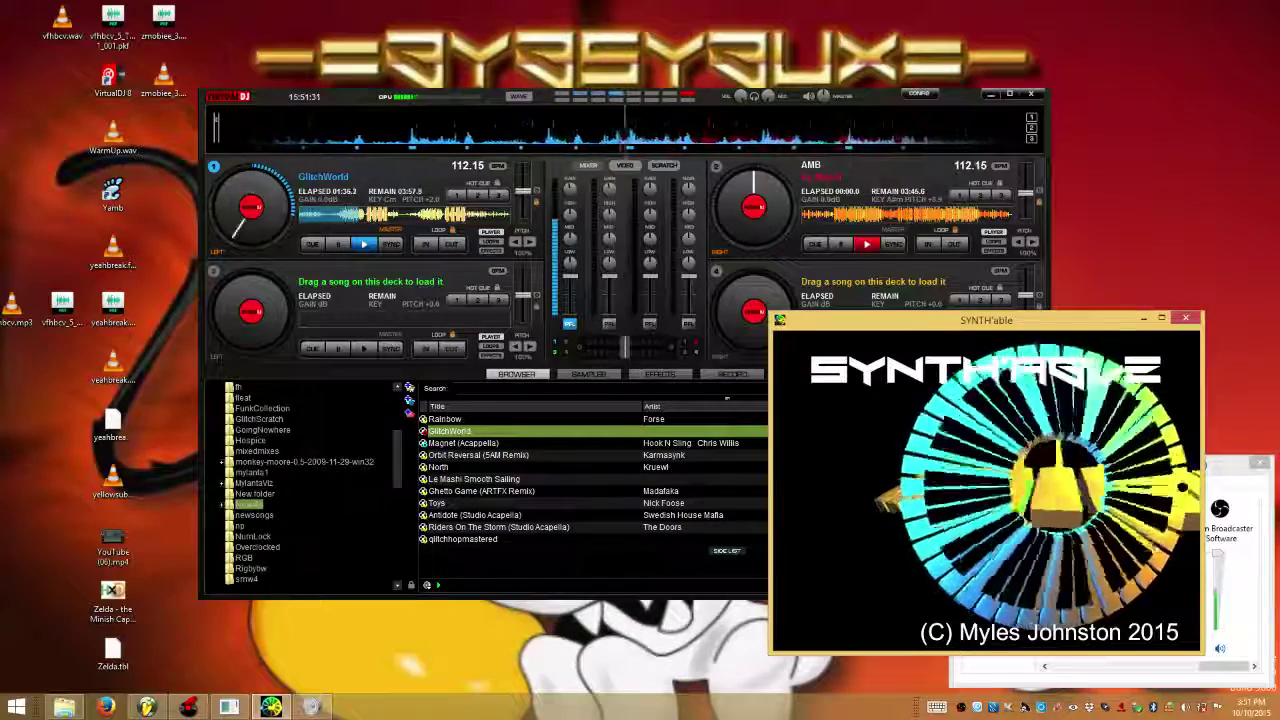
Load Riders On The Storm (Studio Acapella) onto the right deck
{"action": "left_click", "coordinate": [440, 527]}
{"action": "left_click", "coordinate": [440, 527]}
{"action": "left_click_drag", "start_coordinate": [760, 243], "coordinate": [760, 243]}
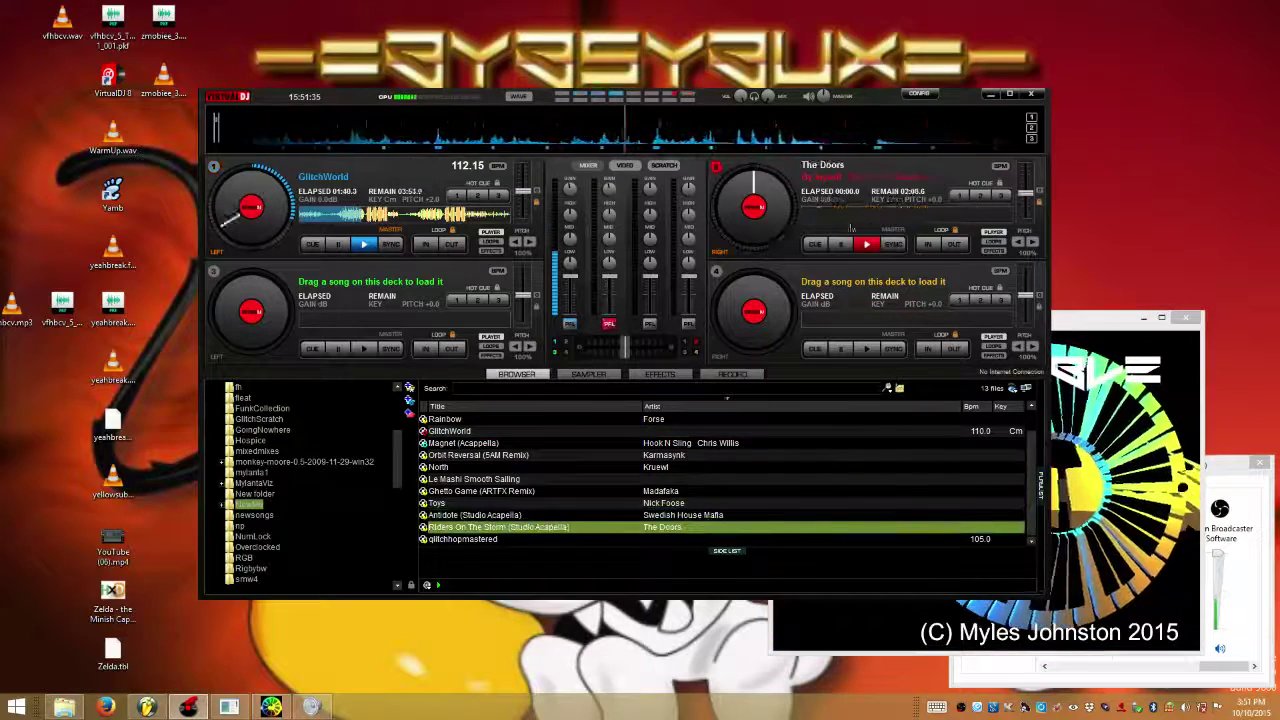
Load glitchhopmastered onto the right deck and start it playing
{"action": "left_click", "coordinate": [470, 539]}
{"action": "left_click_drag", "start_coordinate": [475, 545], "coordinate": [860, 244]}
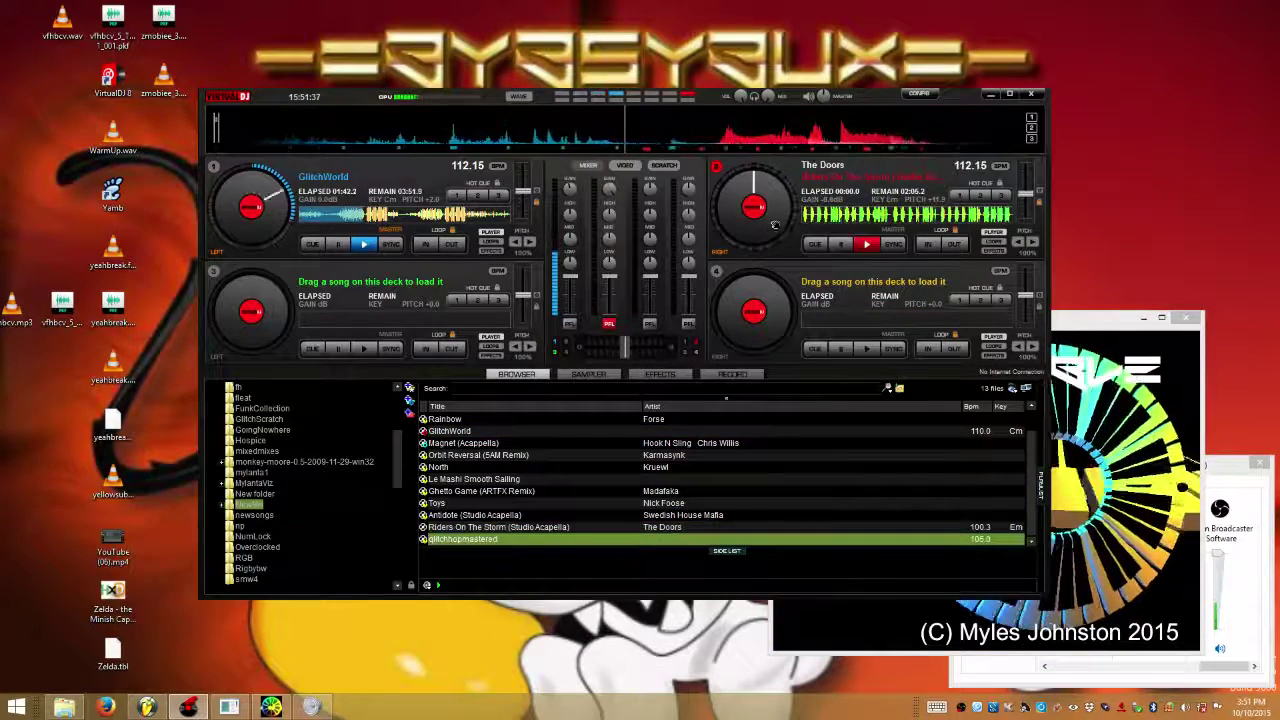
{"action": "left_click", "coordinate": [864, 244]}
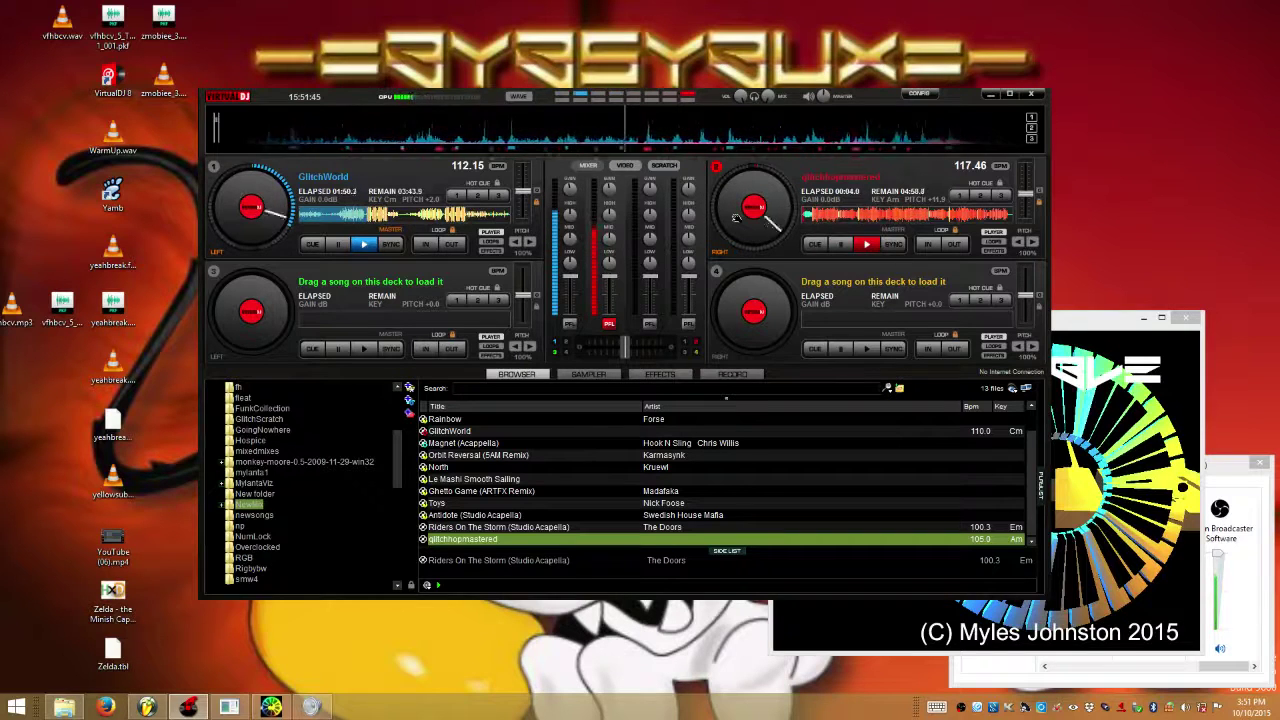
Nudge glitchhopmastered with the right deck's jog wheel to align it with GlitchWorld, and shift the crossfader slightly toward the left deck
{"action": "left_click_drag", "start_coordinate": [738, 242], "coordinate": [749, 236]}
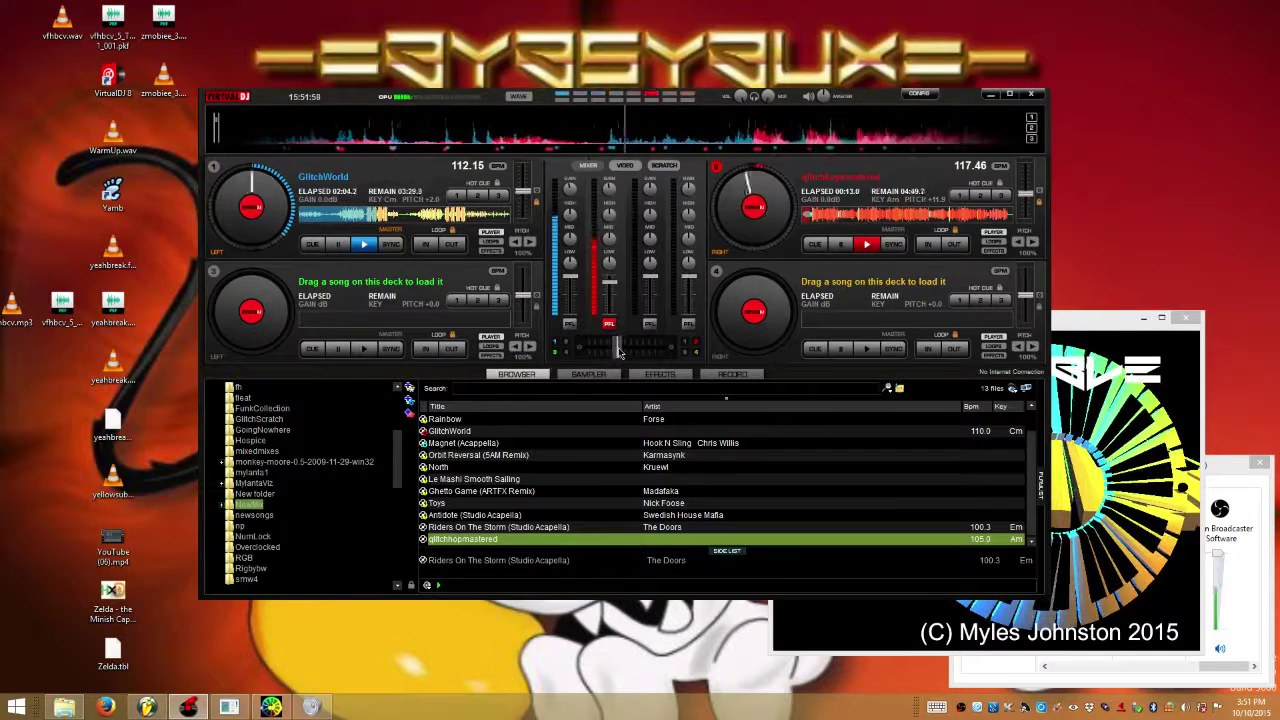
{"action": "left_click_drag", "start_coordinate": [615, 351], "coordinate": [609, 351]}
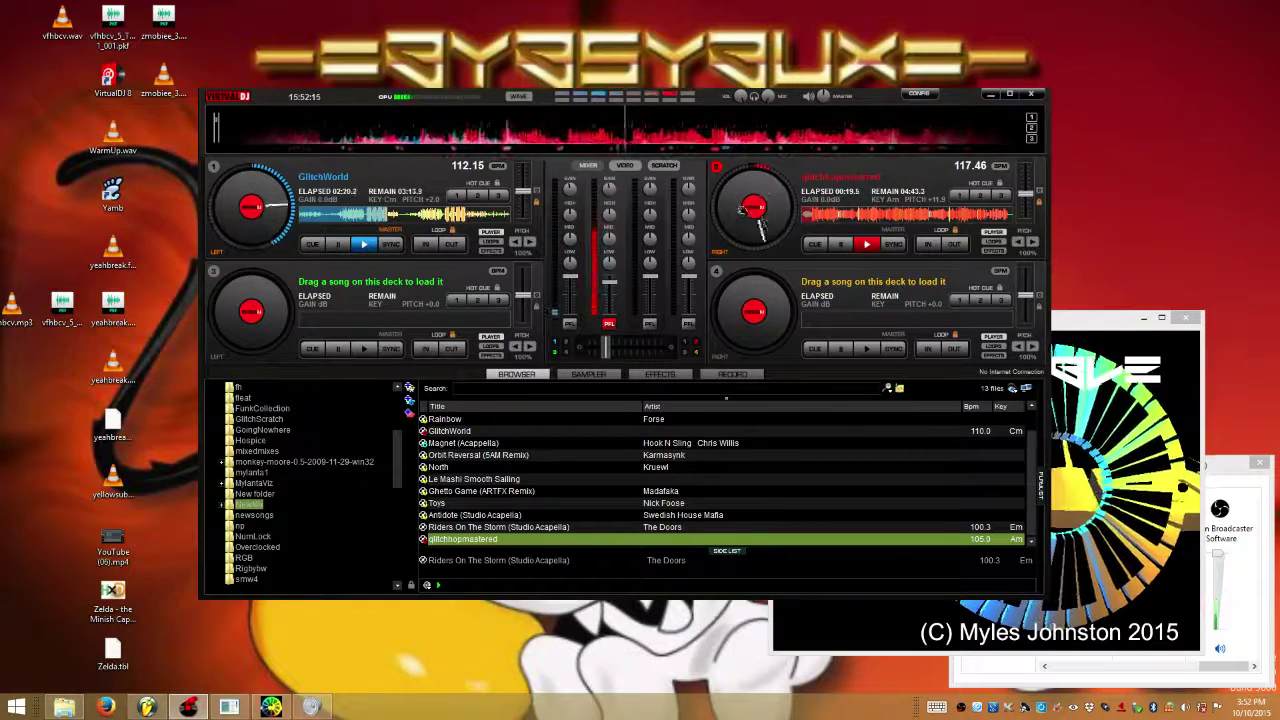
{"action": "left_click_drag", "start_coordinate": [745, 255], "coordinate": [753, 206]}
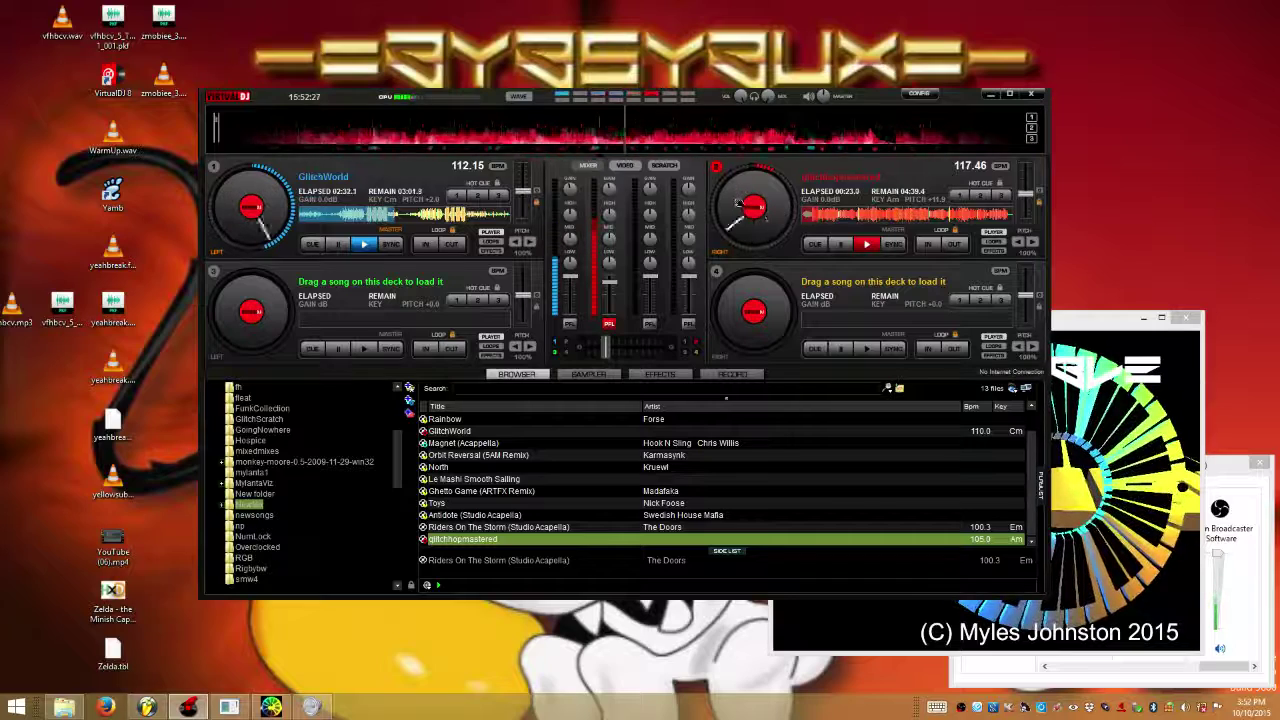
{"action": "left_click_drag", "start_coordinate": [737, 203], "coordinate": [731, 236]}
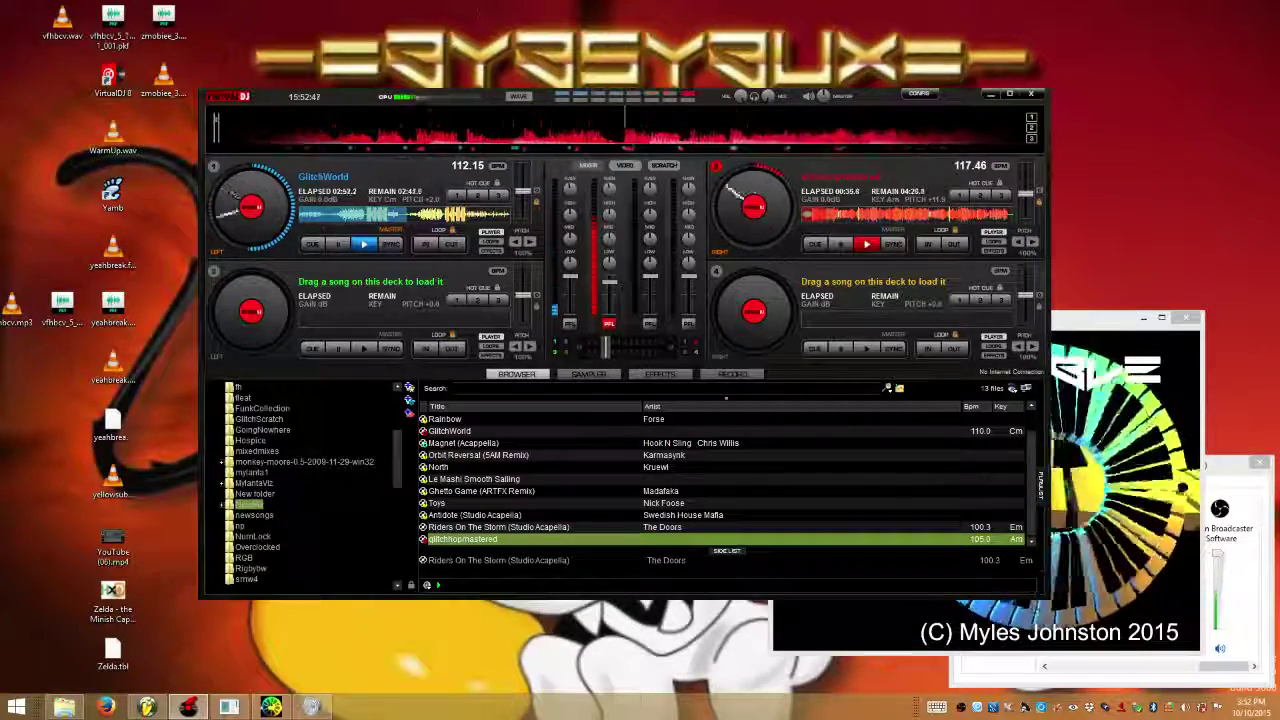
Bring SYNTH'able forward, return to VirtualDJ, and rebalance the crossfader between center and the left deck
{"action": "mouse_move", "coordinate": [1248, 348]}
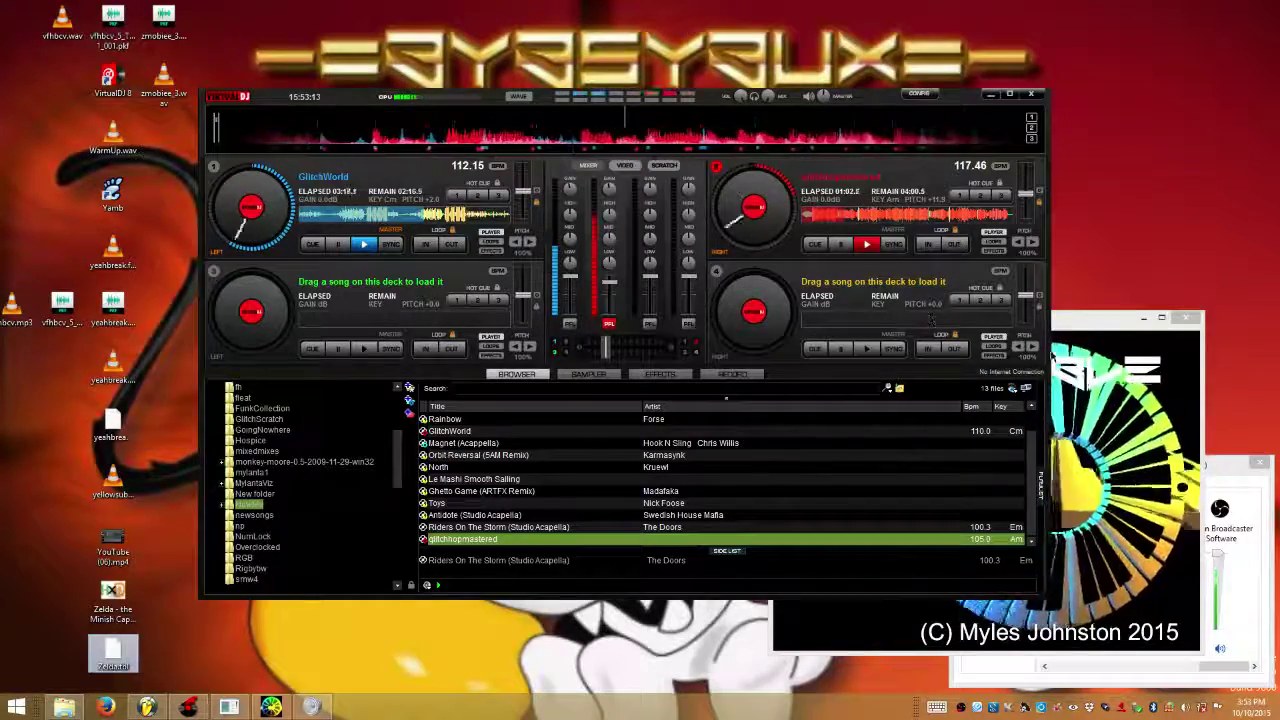
{"action": "left_click", "coordinate": [1070, 321]}
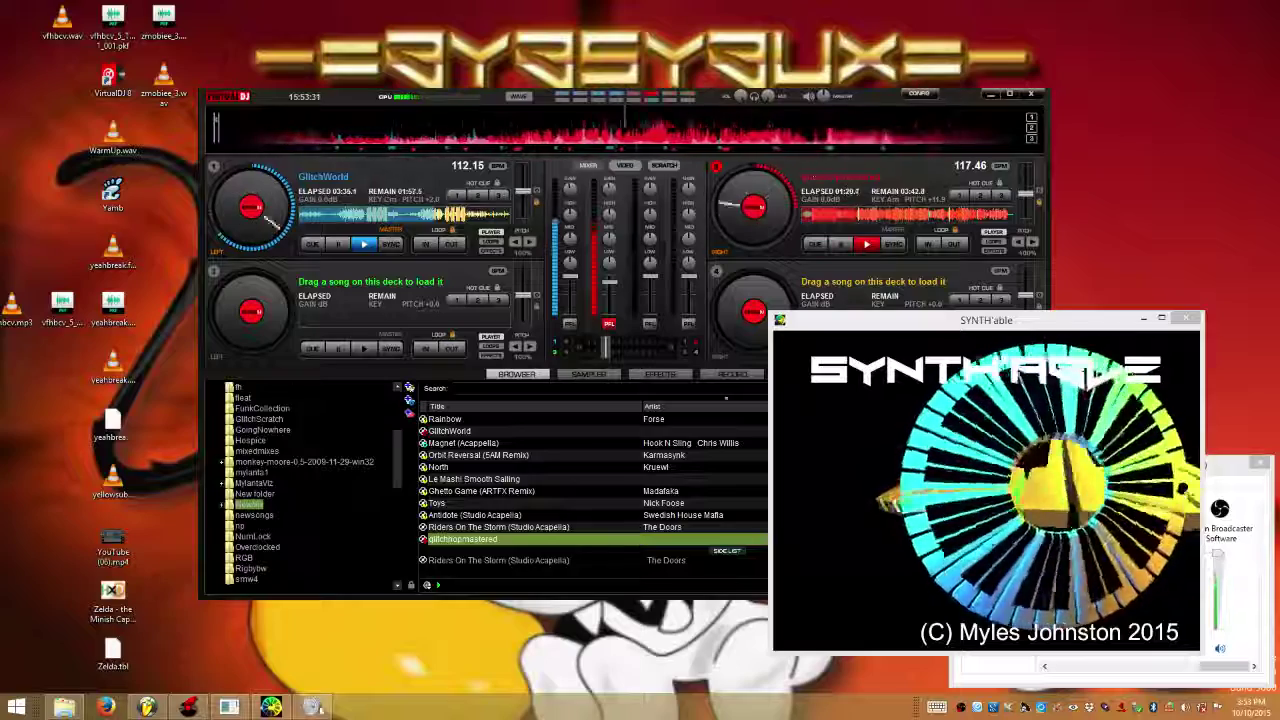
{"action": "left_click", "coordinate": [607, 350]}
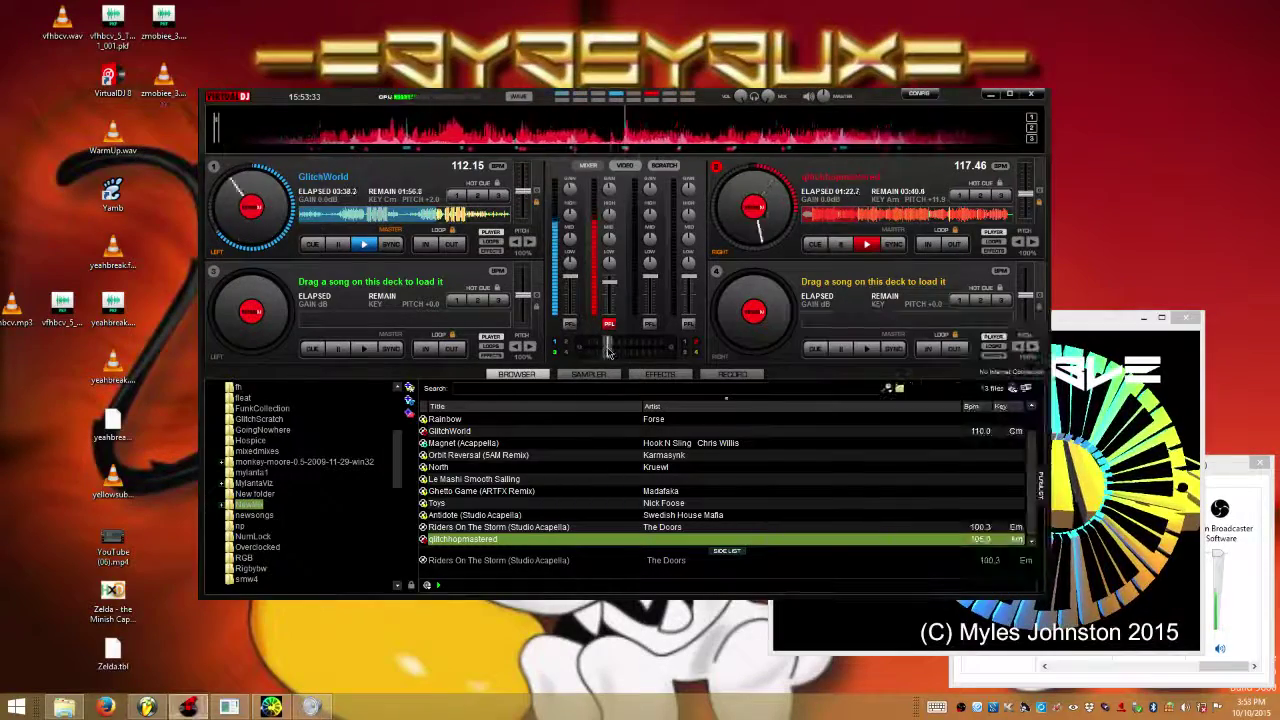
{"action": "left_click_drag", "start_coordinate": [614, 350], "coordinate": [618, 355]}
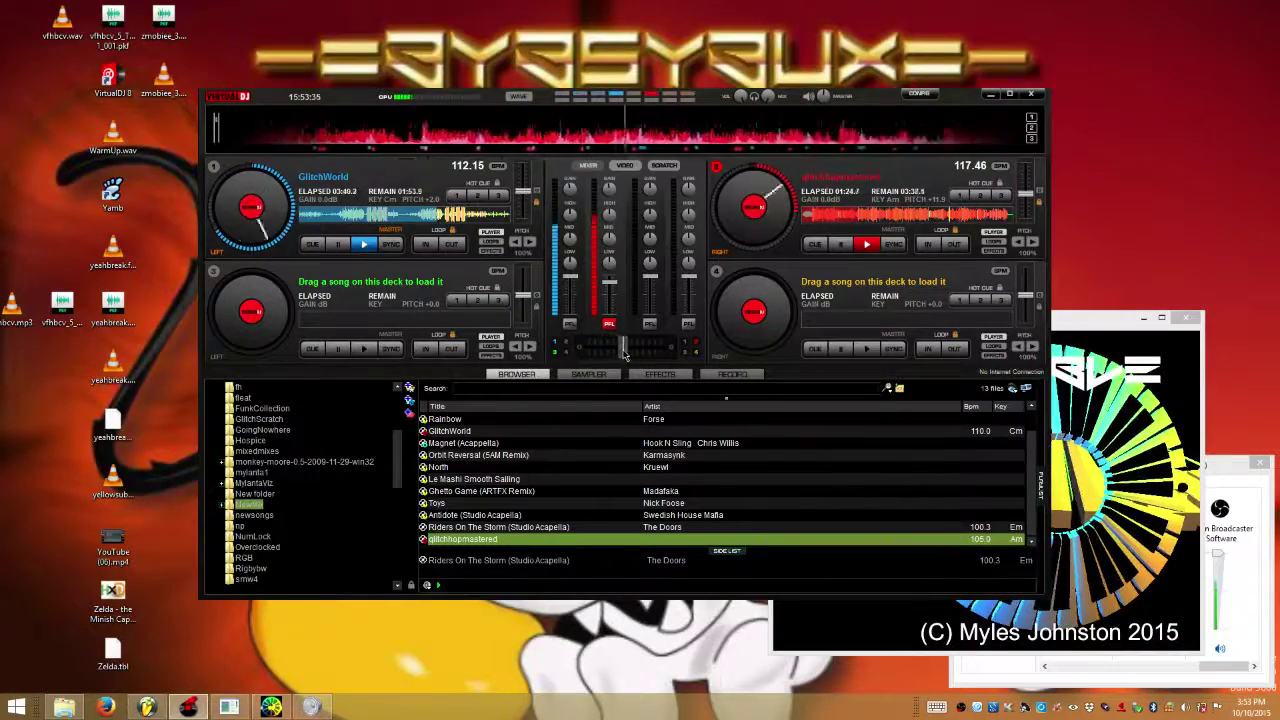
{"action": "left_click_drag", "start_coordinate": [622, 355], "coordinate": [613, 355]}
Switch to SYNTH'able and back to VirtualDJ, and move the crossfader to the center
{"action": "left_click", "coordinate": [1090, 320]}
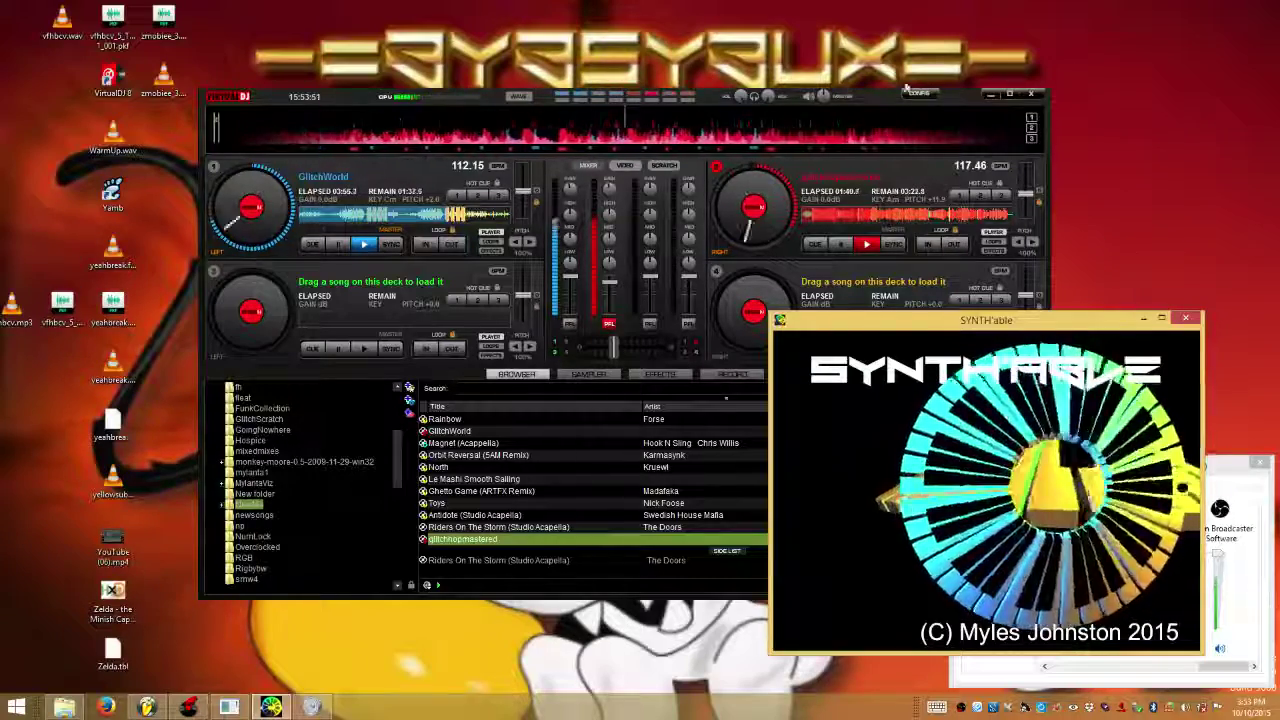
{"action": "left_click", "coordinate": [820, 106]}
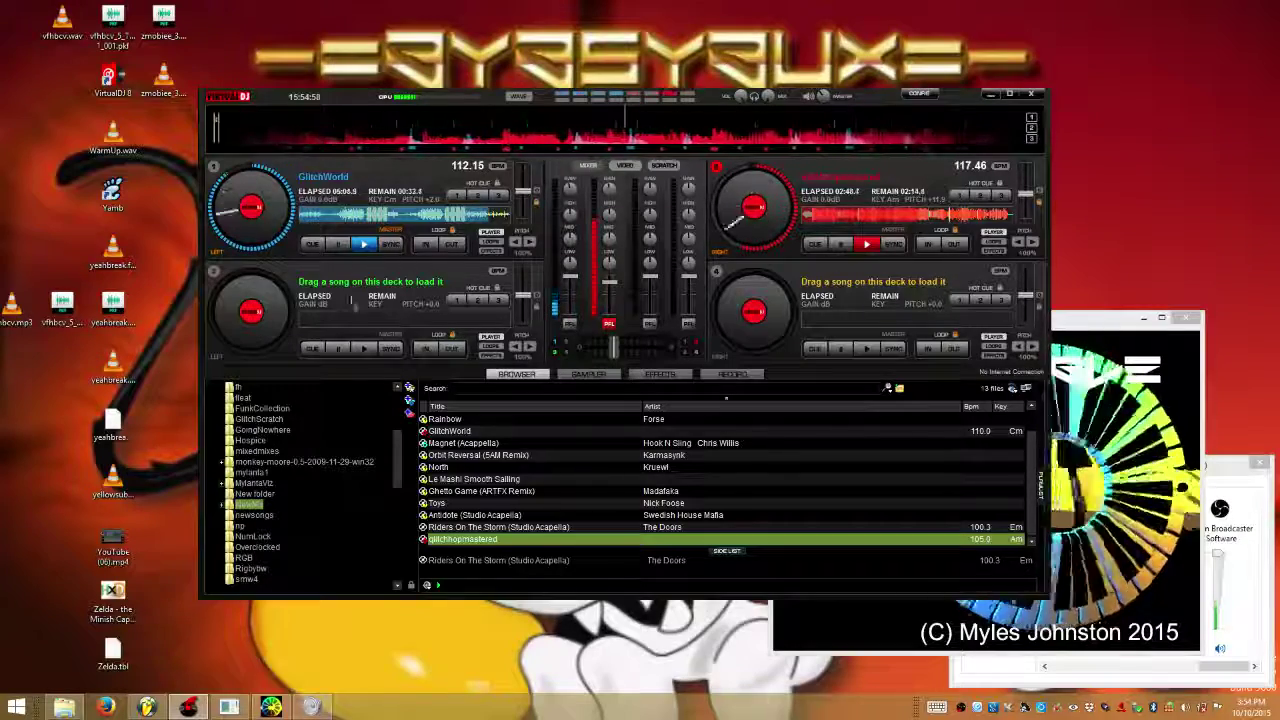
{"action": "left_click_drag", "start_coordinate": [612, 352], "coordinate": [624, 352]}
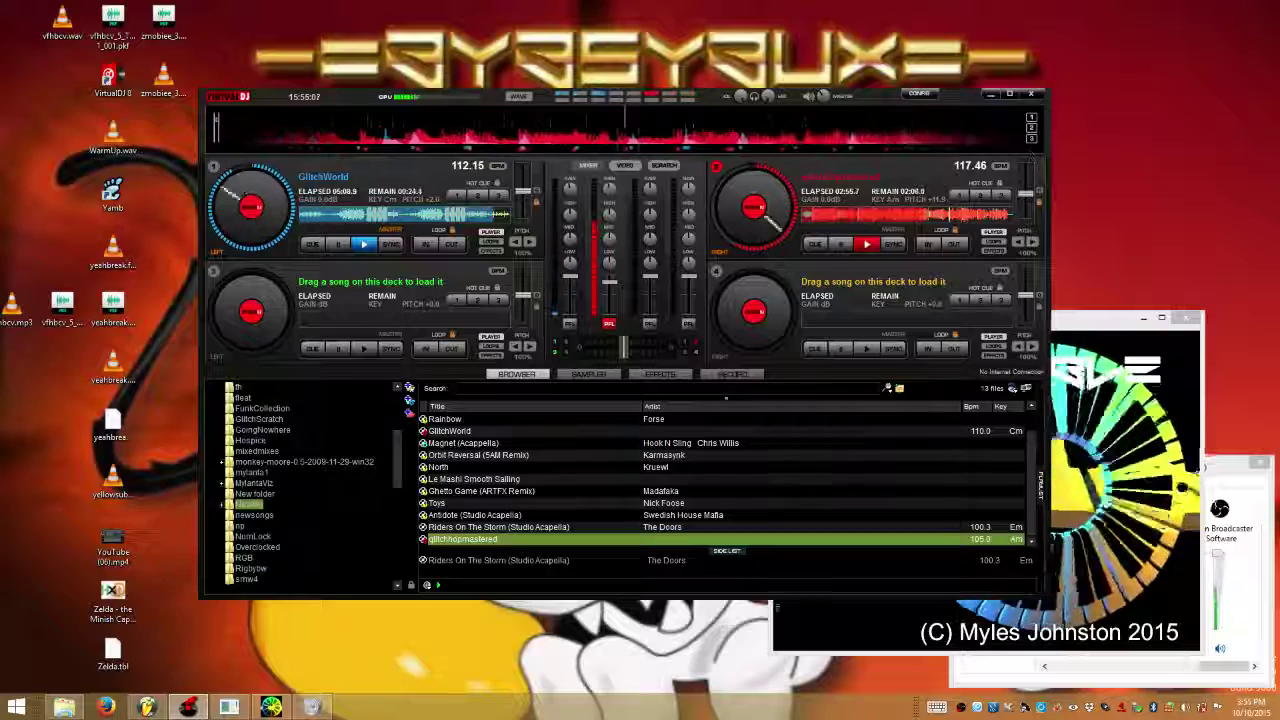
Switch to FL Studio, insert a Sylenth1 channel, and arrange its plugin window and the channel rack side by side
{"action": "left_click", "coordinate": [147, 708]}
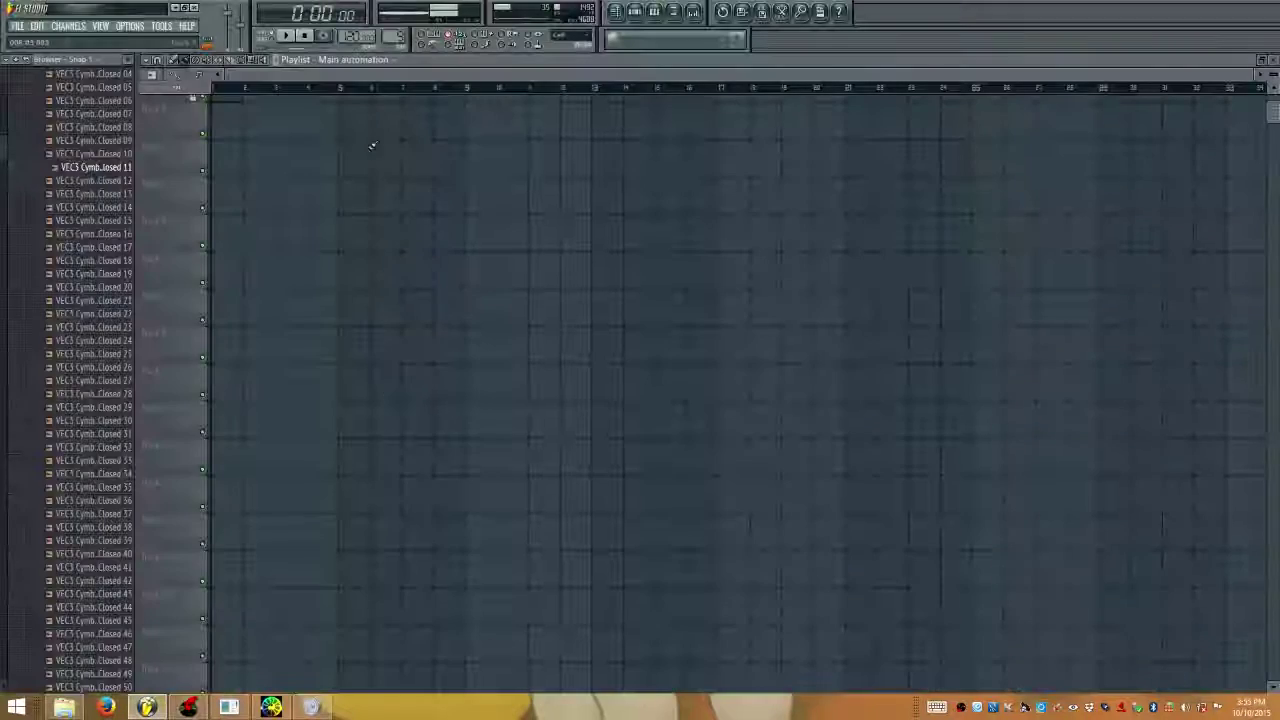
{"action": "left_click", "coordinate": [636, 13]}
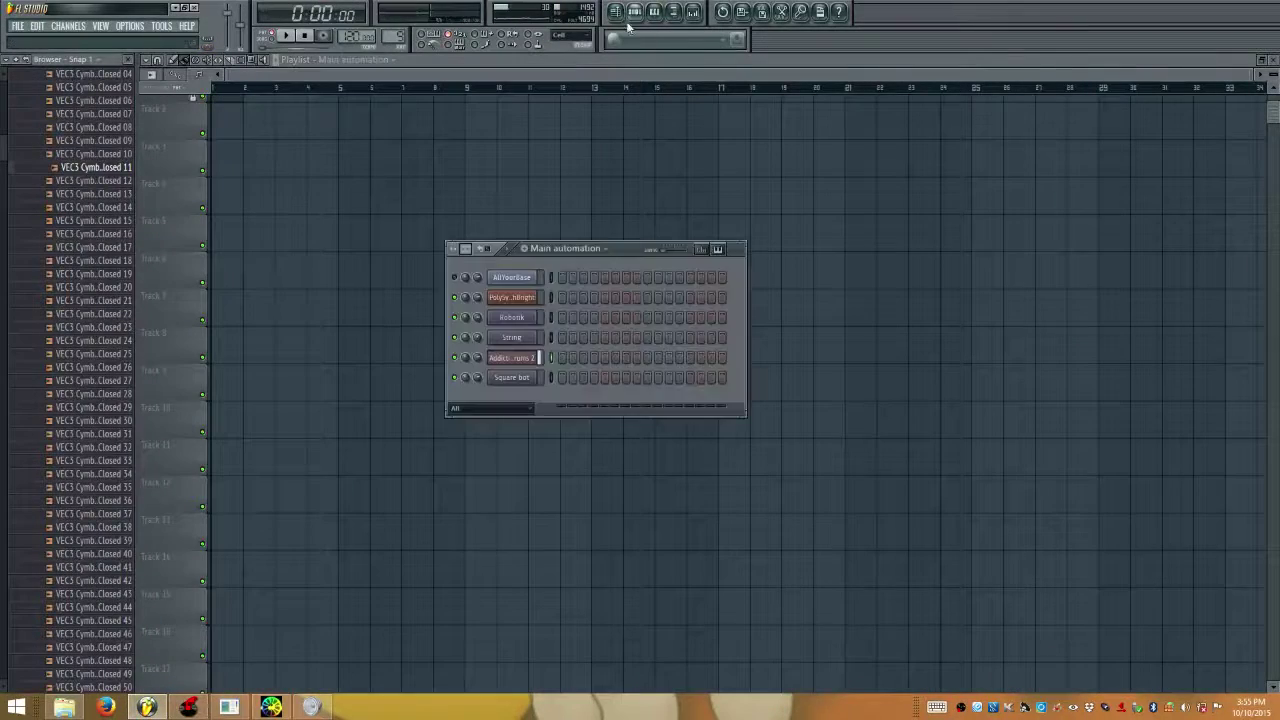
{"action": "right_click", "coordinate": [516, 372]}
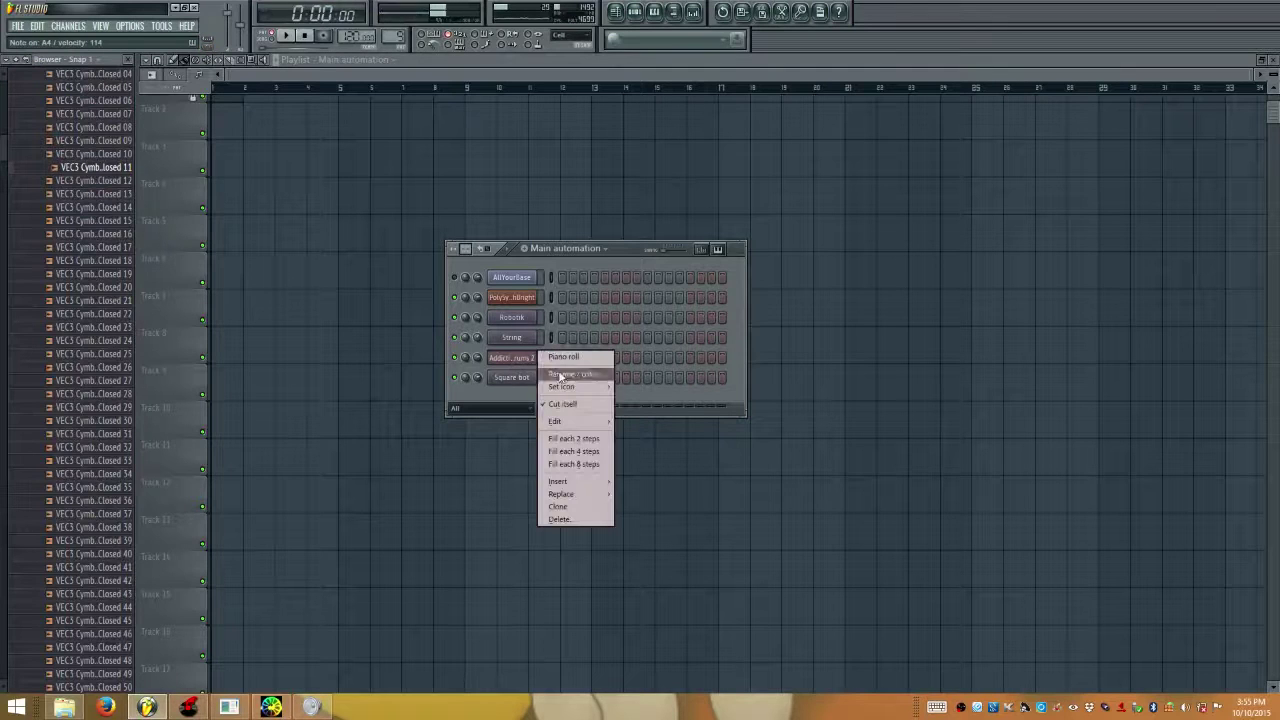
{"action": "mouse_move", "coordinate": [575, 481]}
{"action": "left_click", "coordinate": [750, 95]}
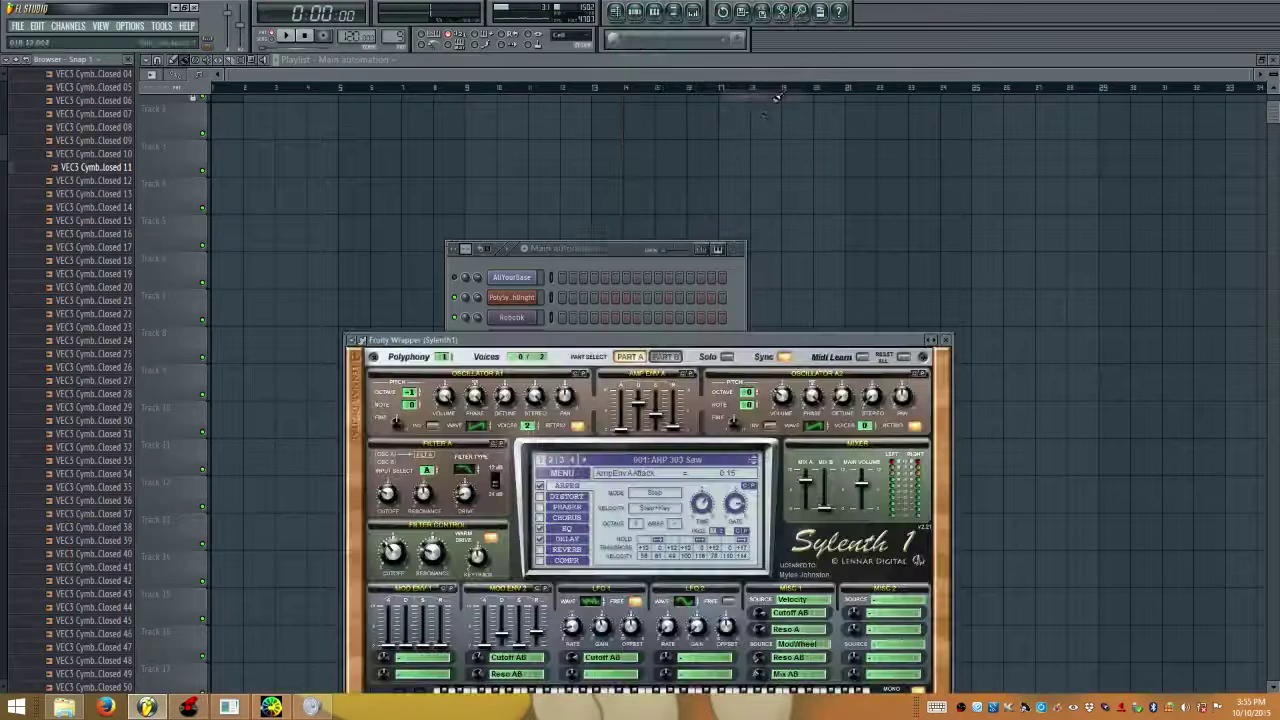
{"action": "left_click_drag", "start_coordinate": [672, 346], "coordinate": [967, 141]}
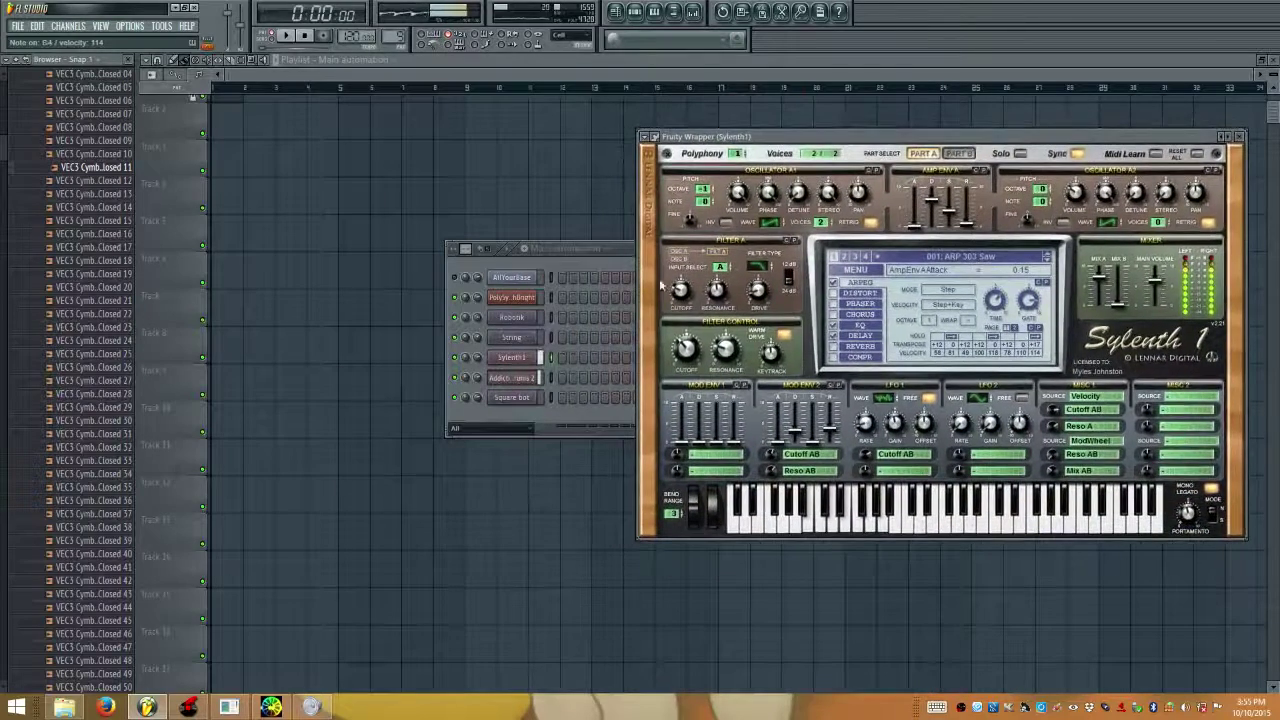
{"action": "left_click_drag", "start_coordinate": [624, 253], "coordinate": [445, 207]}
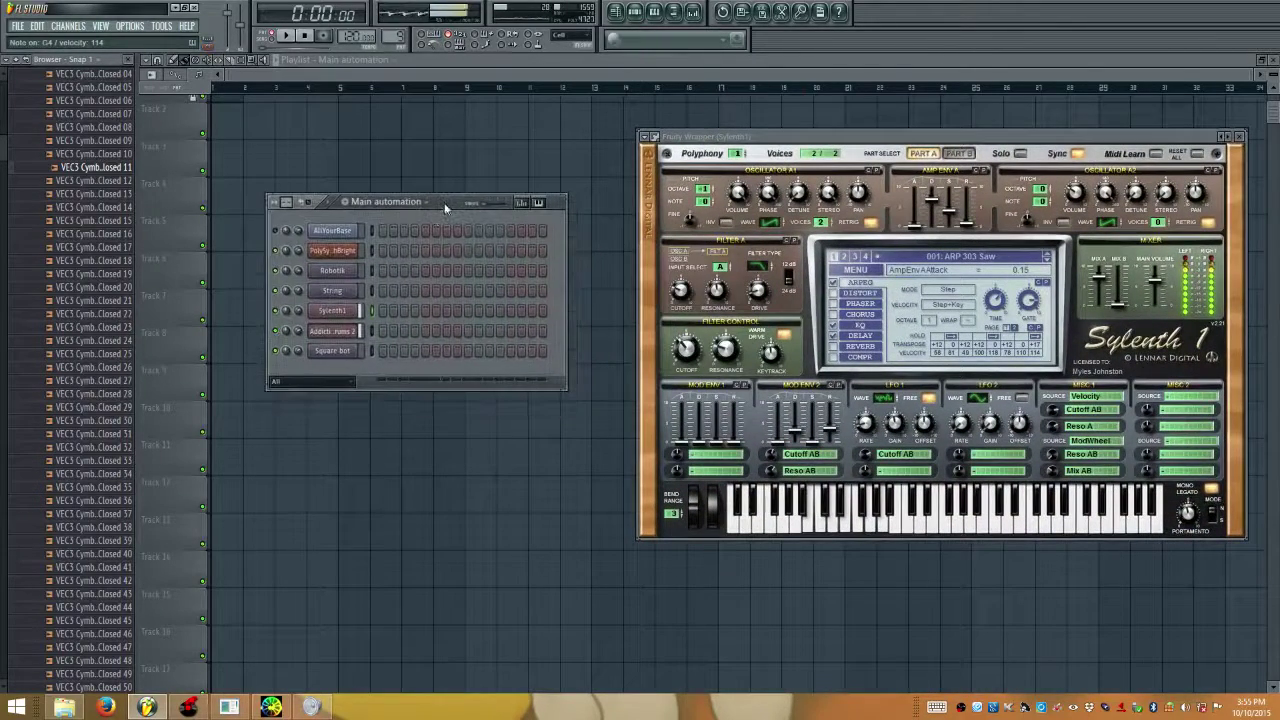
Switch to VirtualDJ, load Kruewl's North onto the left deck and start it playing
{"action": "left_click", "coordinate": [188, 707]}
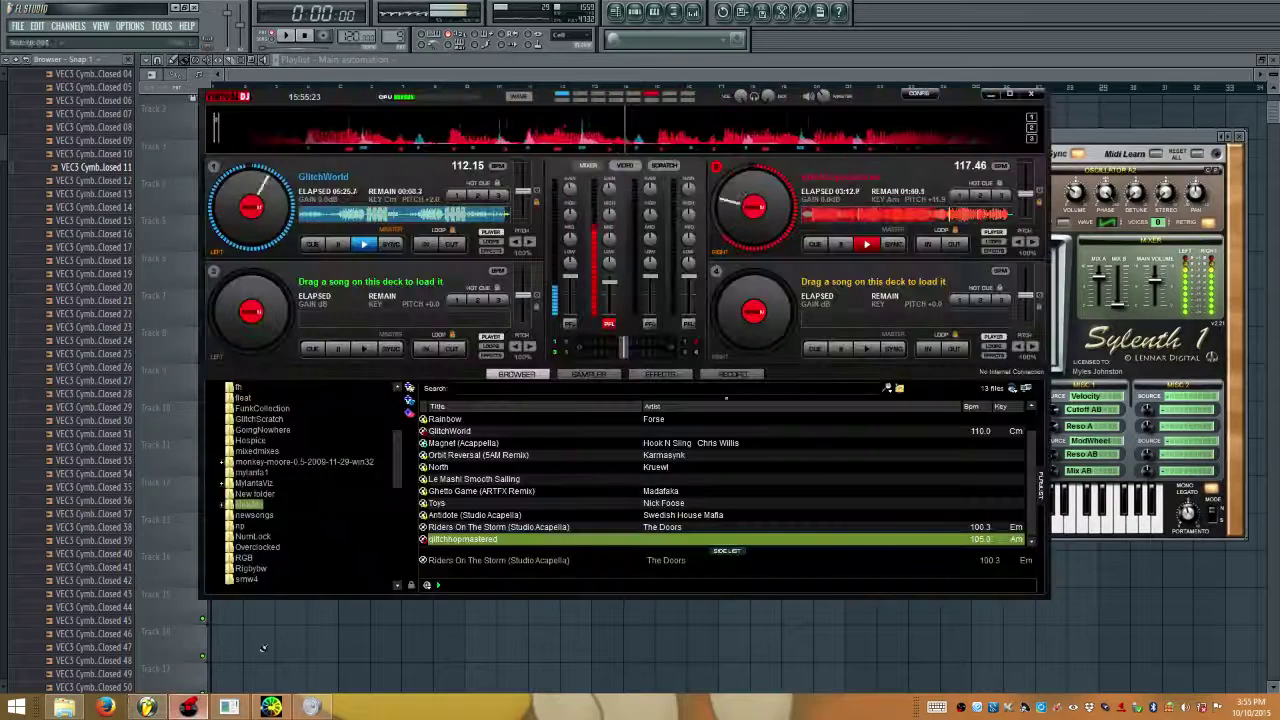
{"action": "left_click", "coordinate": [453, 492]}
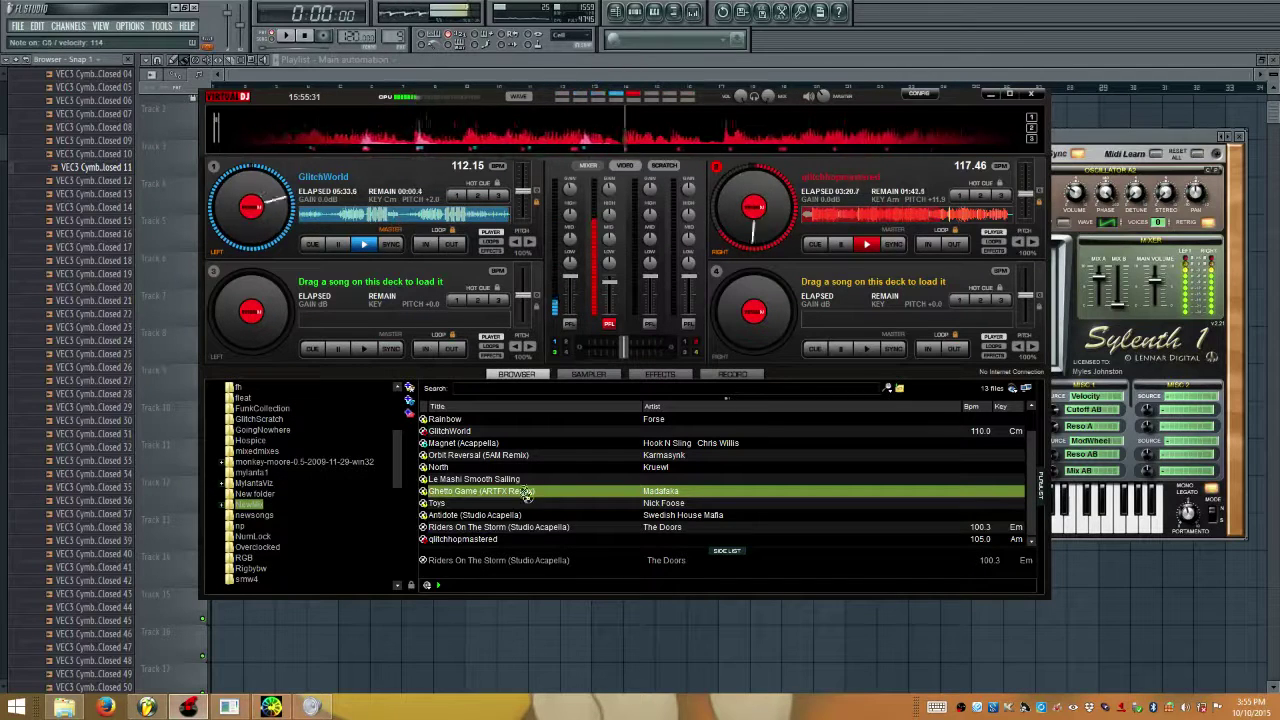
{"action": "left_click", "coordinate": [500, 527]}
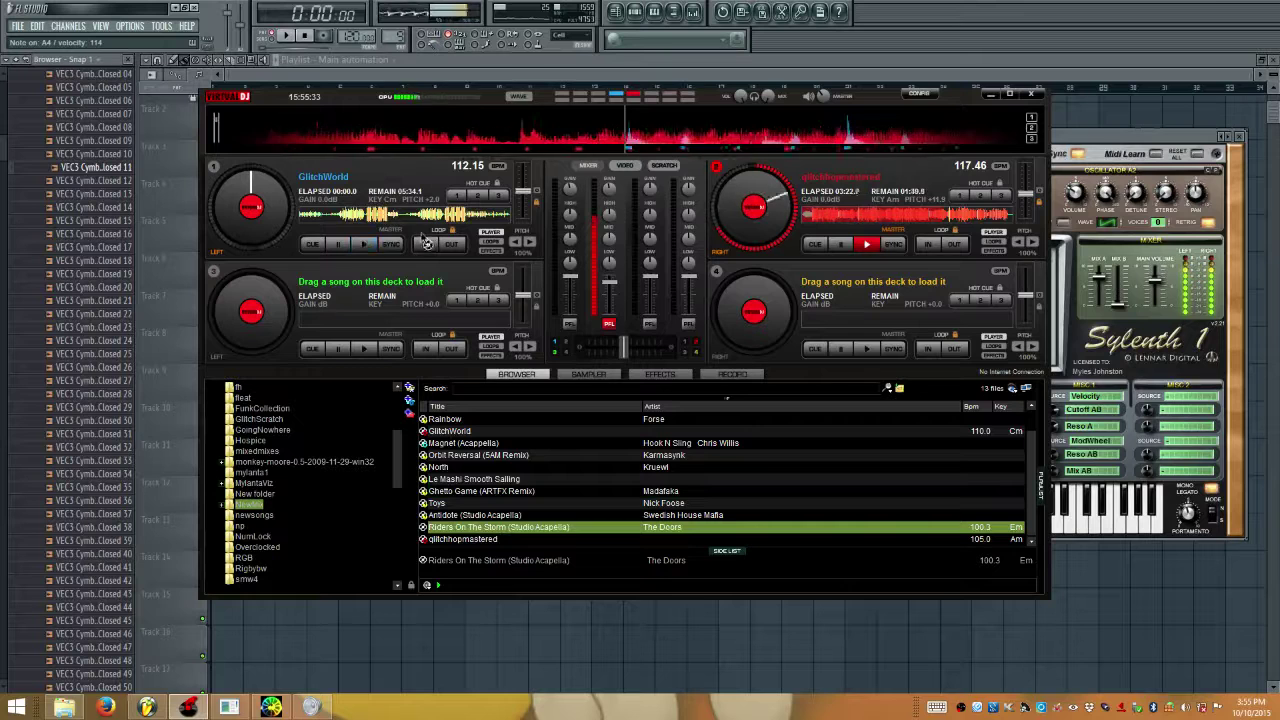
{"action": "left_click_drag", "start_coordinate": [446, 470], "coordinate": [422, 239]}
{"action": "left_click", "coordinate": [362, 247]}
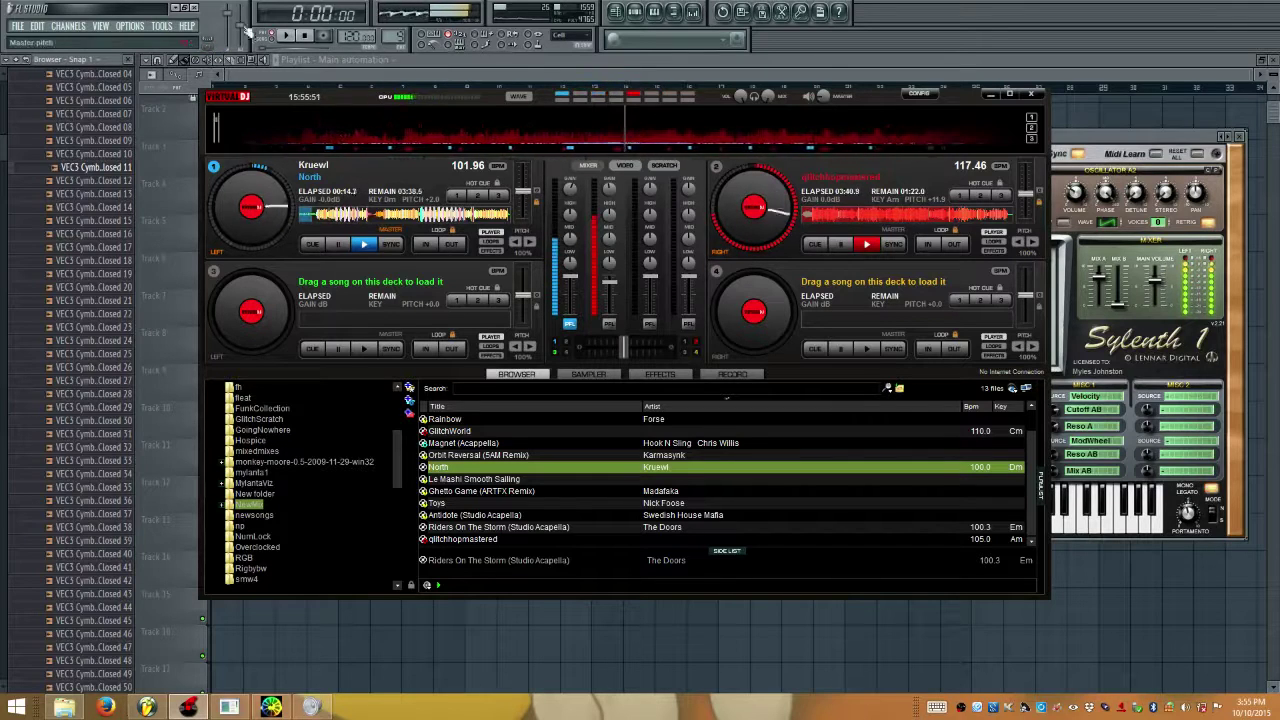
Return to Sylenth1 in FL Studio and advance through the arpeggio presets up to 007: ARP ClassicVA
{"action": "key", "text": "alt+Tab"}
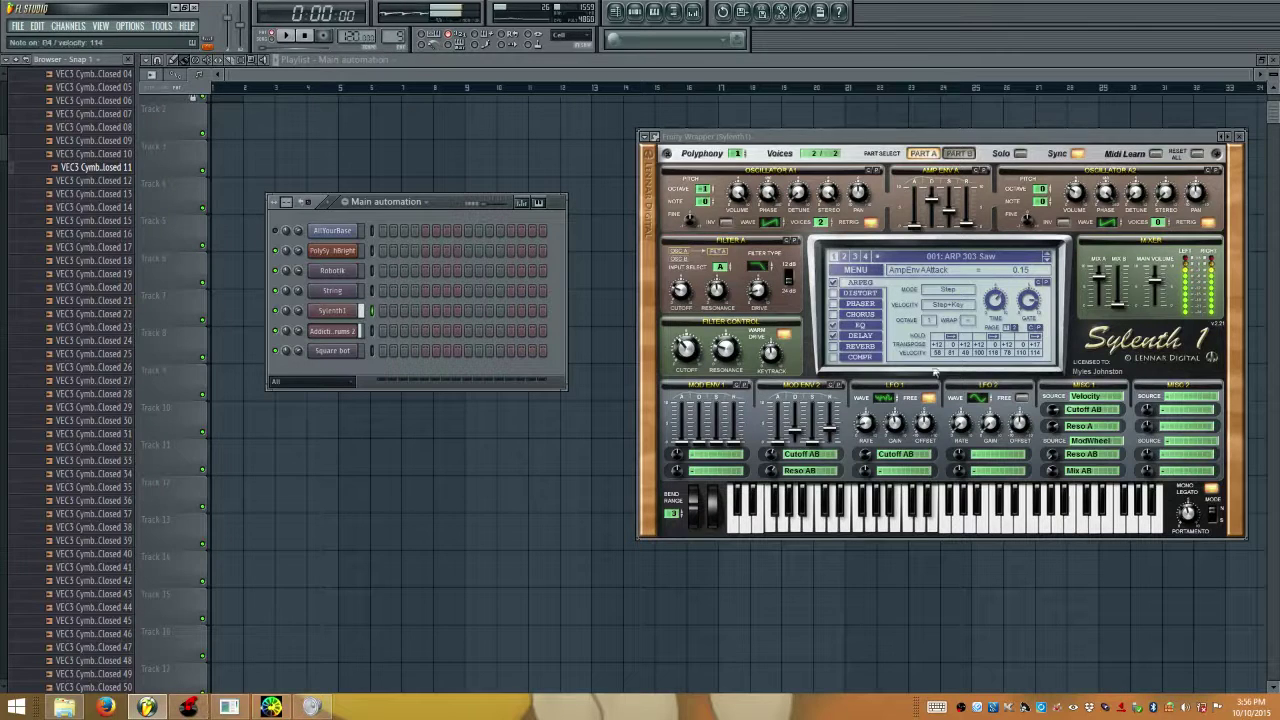
{"action": "left_click", "coordinate": [187, 705]}
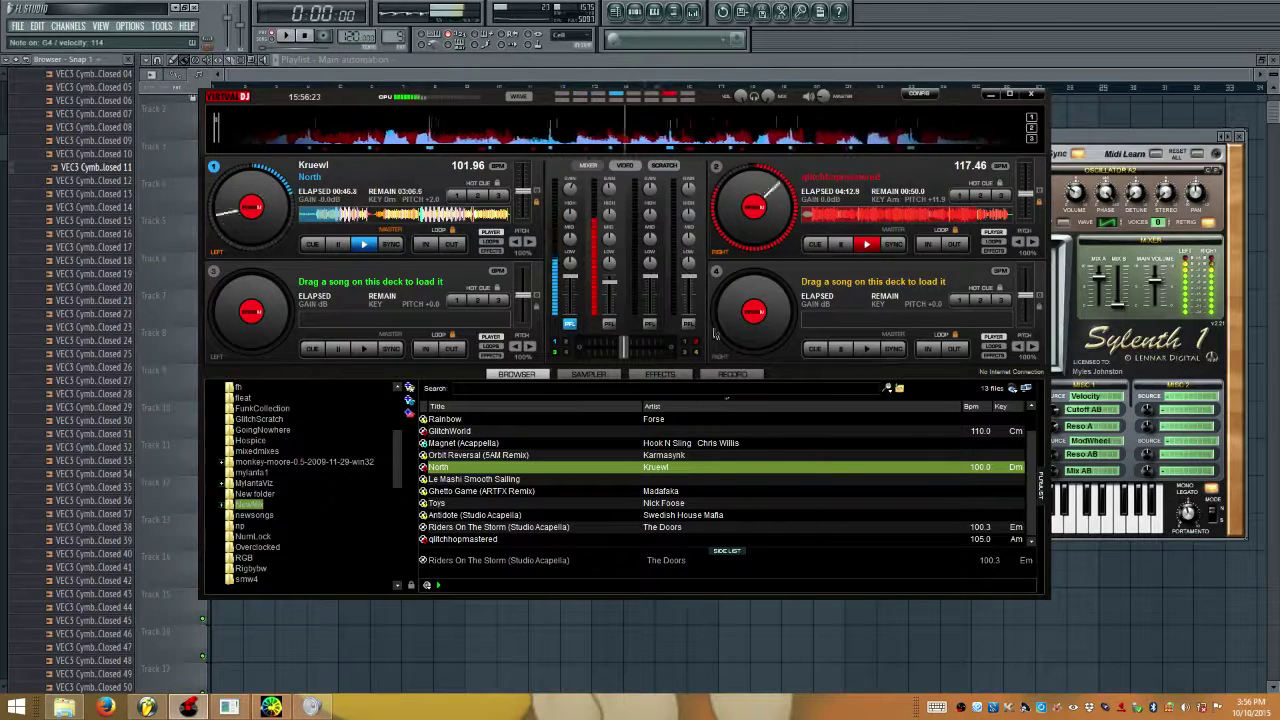
{"action": "left_click", "coordinate": [1097, 250]}
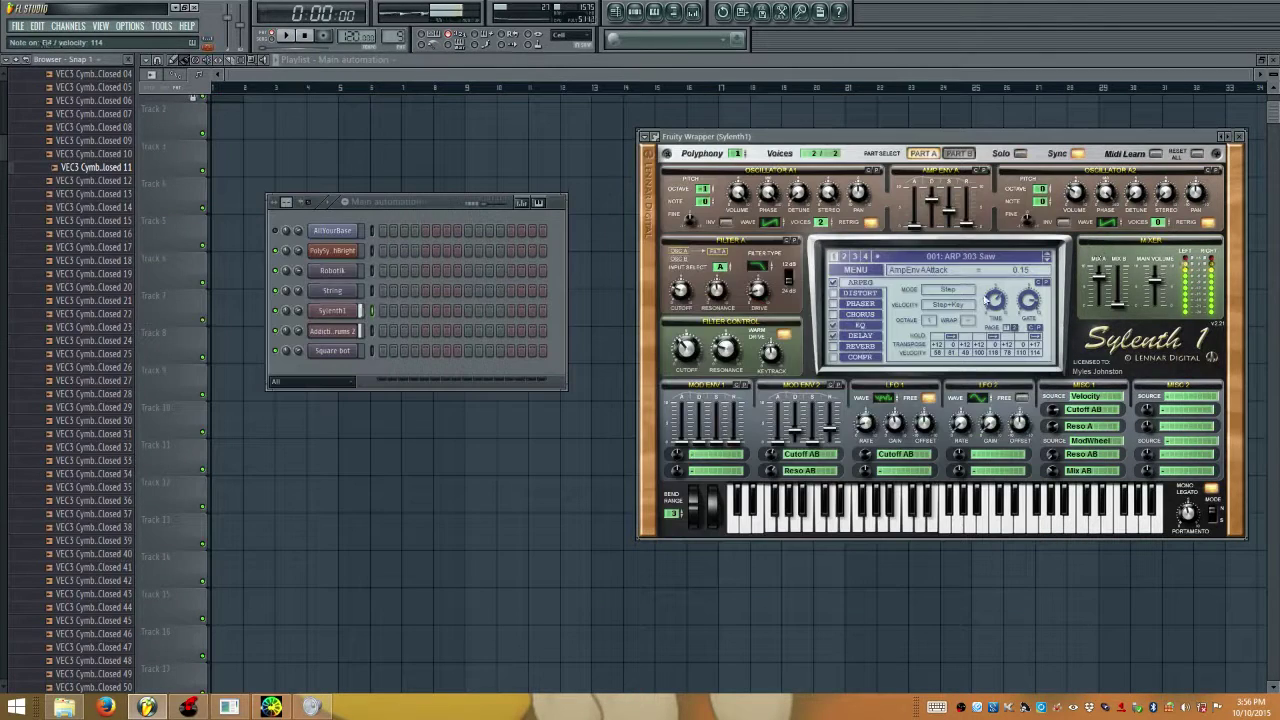
{"action": "left_click", "coordinate": [1047, 258]}
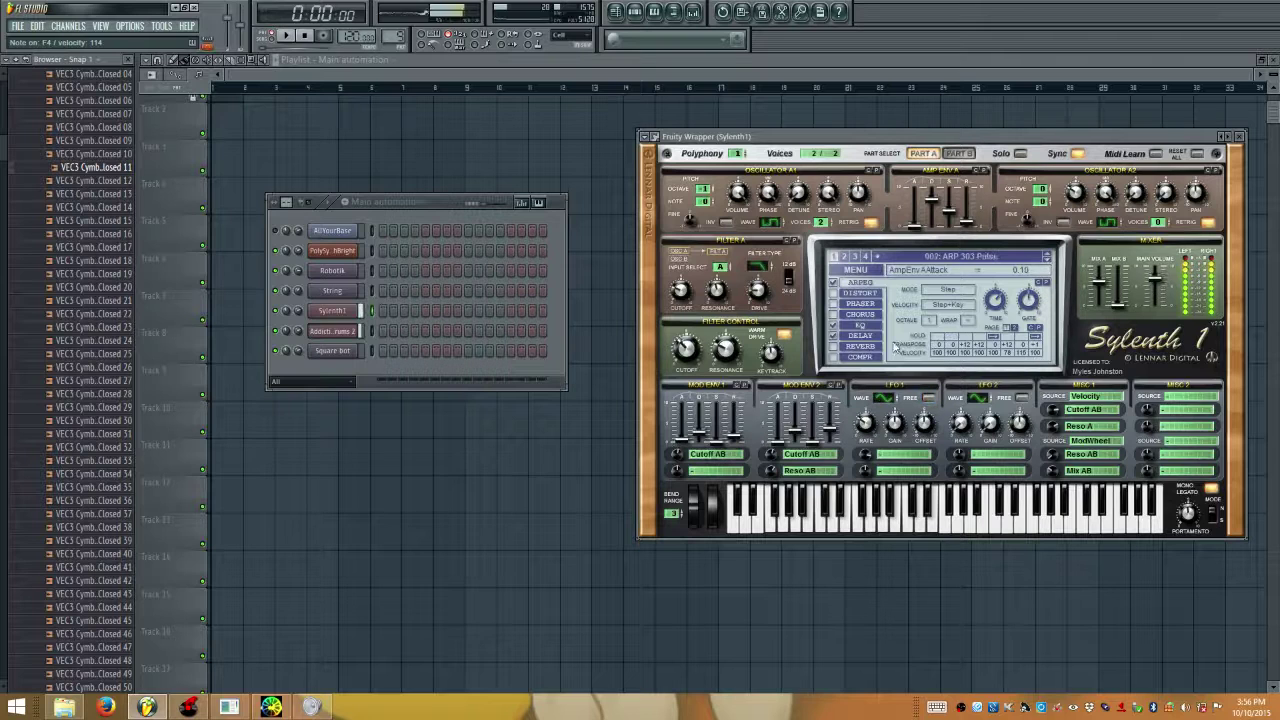
{"action": "left_click", "coordinate": [1047, 260]}
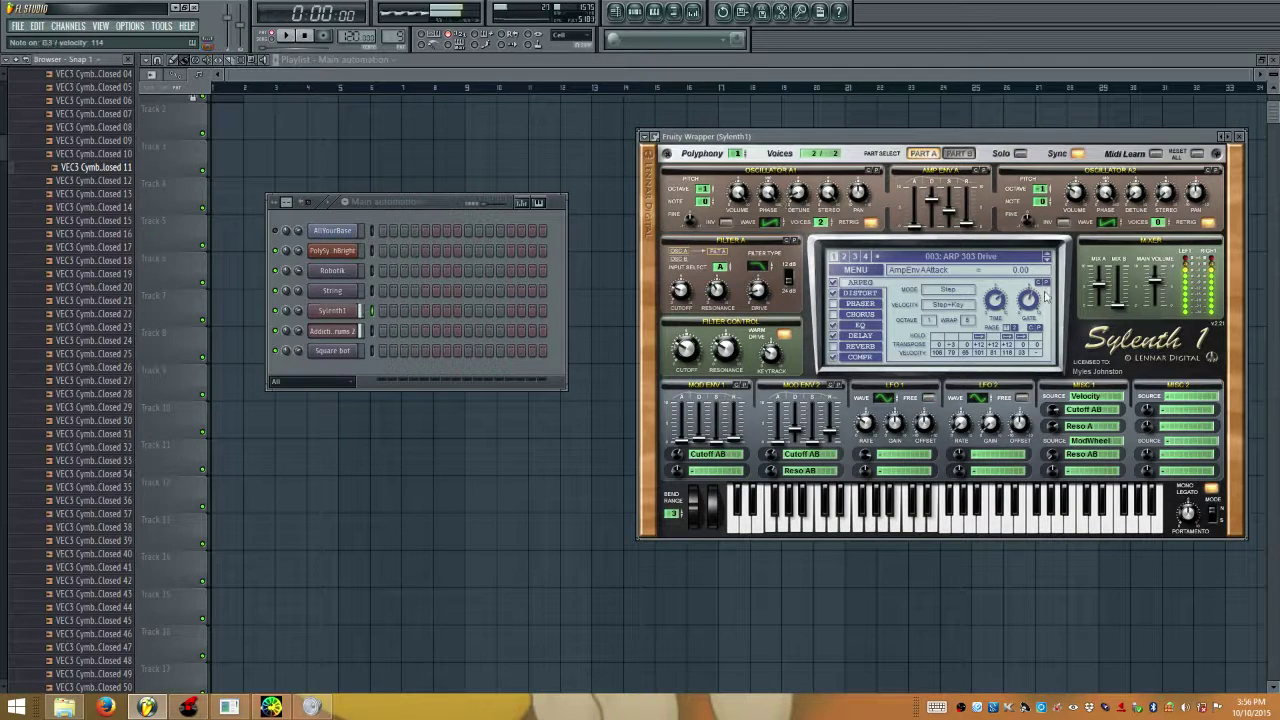
{"action": "left_click", "coordinate": [1047, 263]}
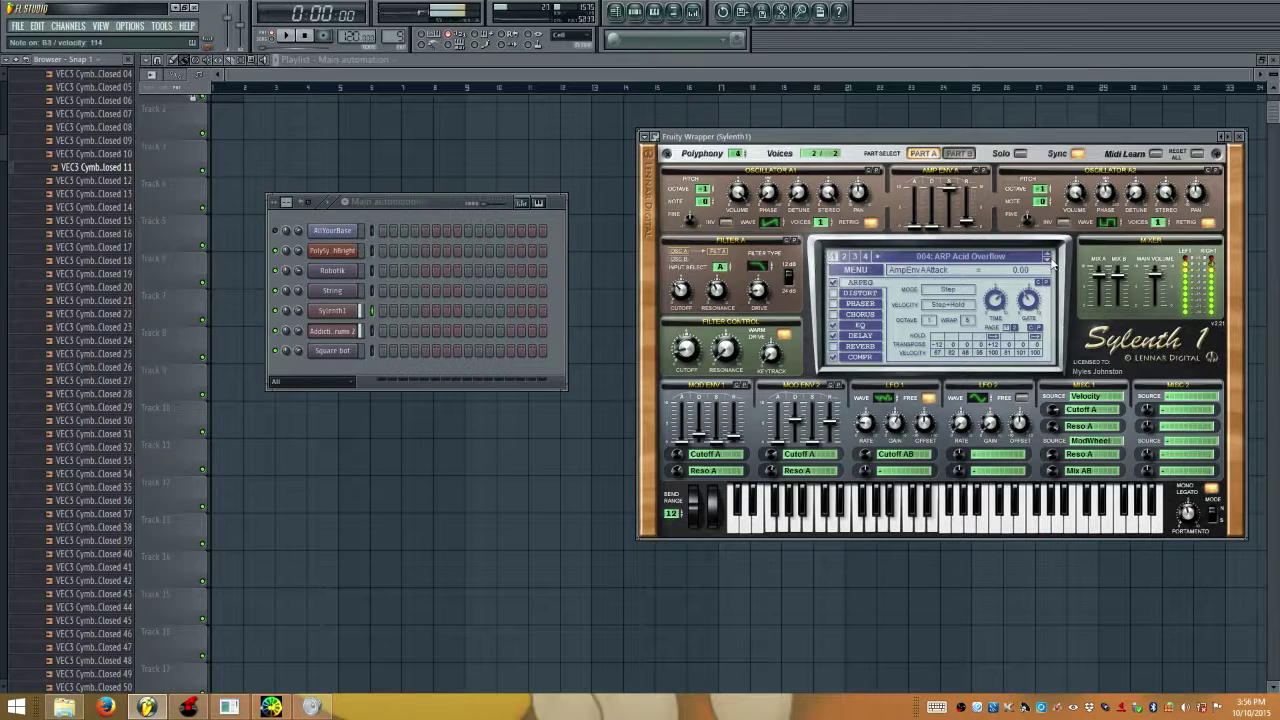
{"action": "left_click", "coordinate": [1047, 260]}
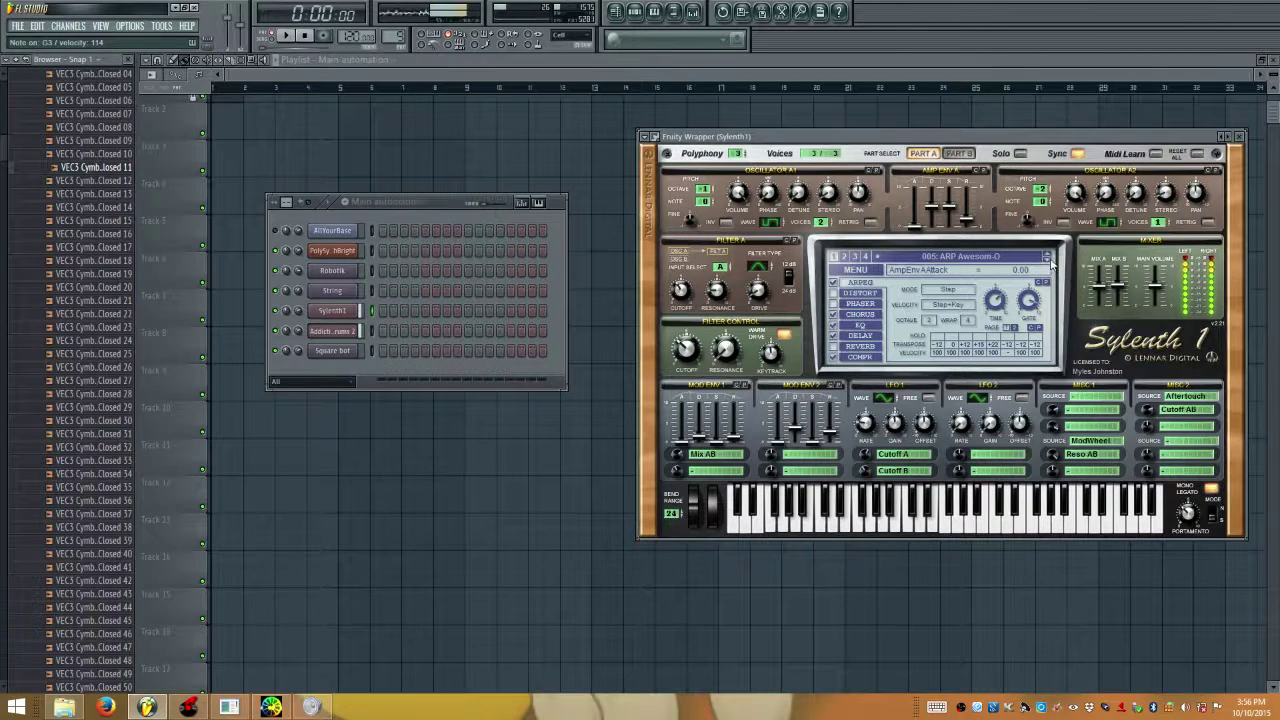
{"action": "left_click", "coordinate": [1048, 261]}
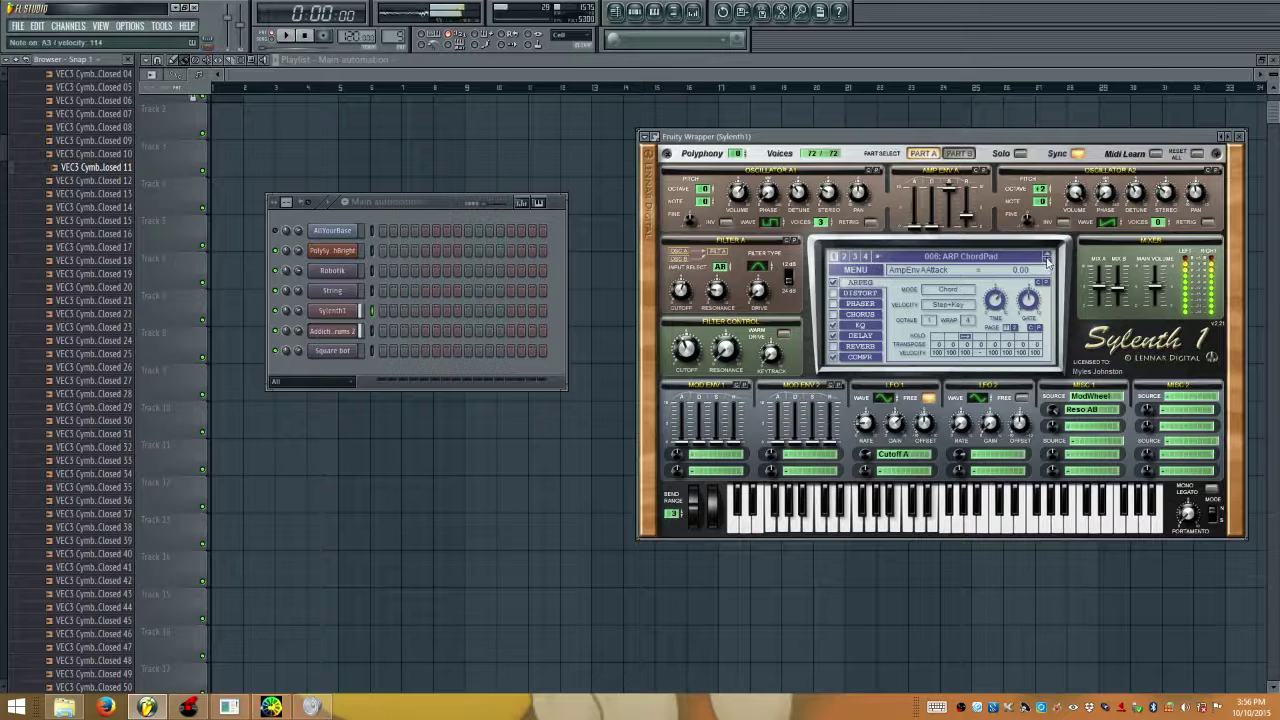
{"action": "left_click", "coordinate": [1048, 261]}
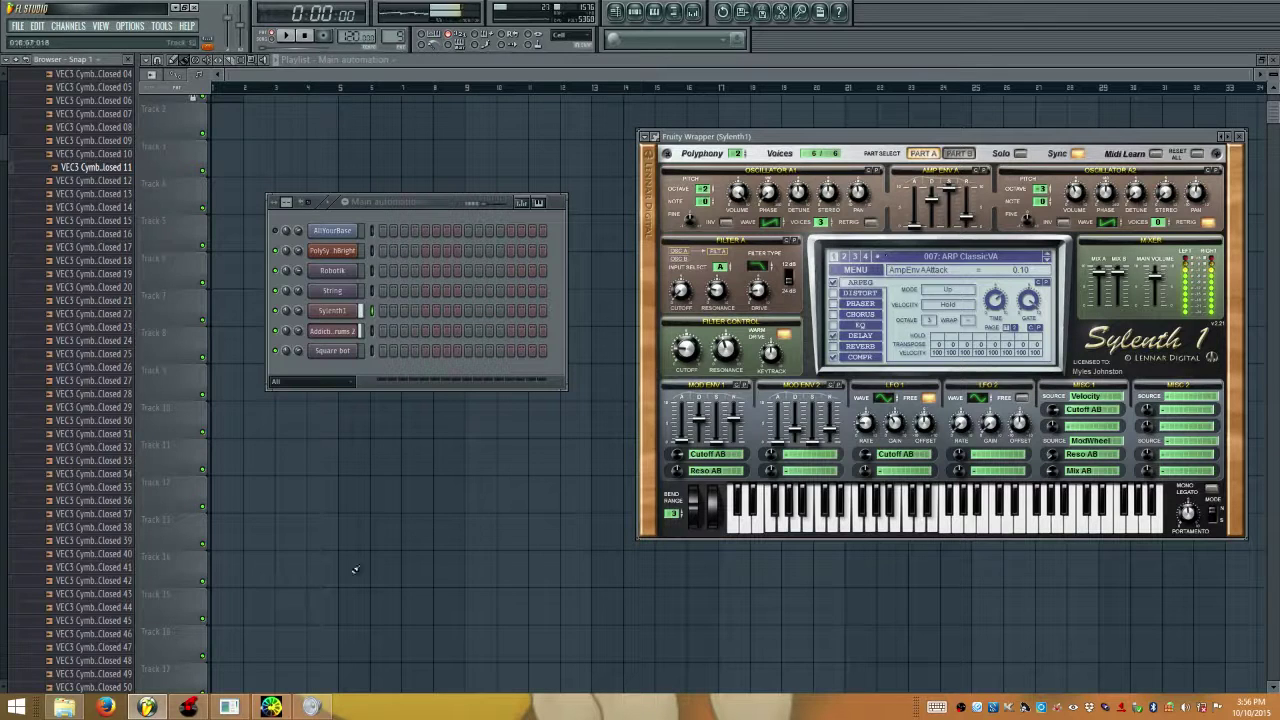
Switch to VirtualDJ and scratch glitchhopmastered repeatedly with the right deck's jog wheel
{"action": "left_click", "coordinate": [190, 706]}
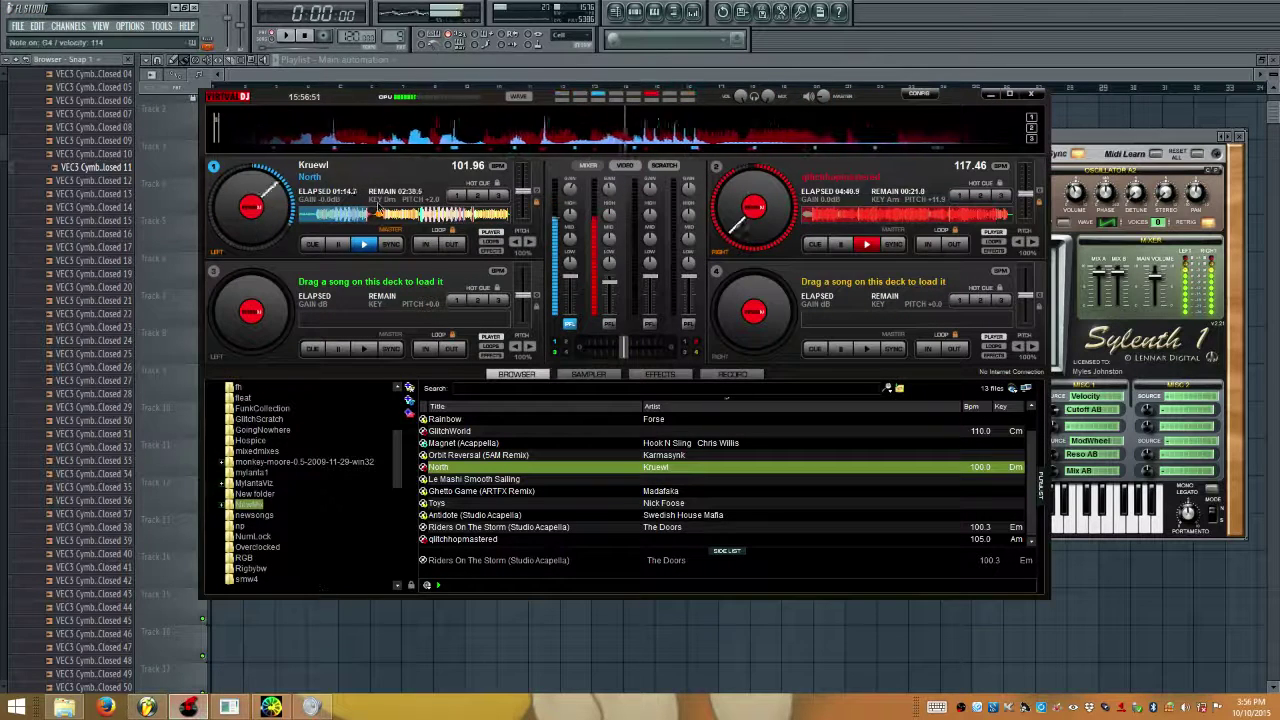
{"action": "left_click", "coordinate": [744, 220]}
{"action": "mouse_move", "coordinate": [744, 220]}
{"action": "left_mouse_down"}
{"action": "mouse_move", "coordinate": [741, 207]}
{"action": "mouse_move", "coordinate": [752, 210]}
{"action": "mouse_move", "coordinate": [734, 200]}
{"action": "left_mouse_up"}
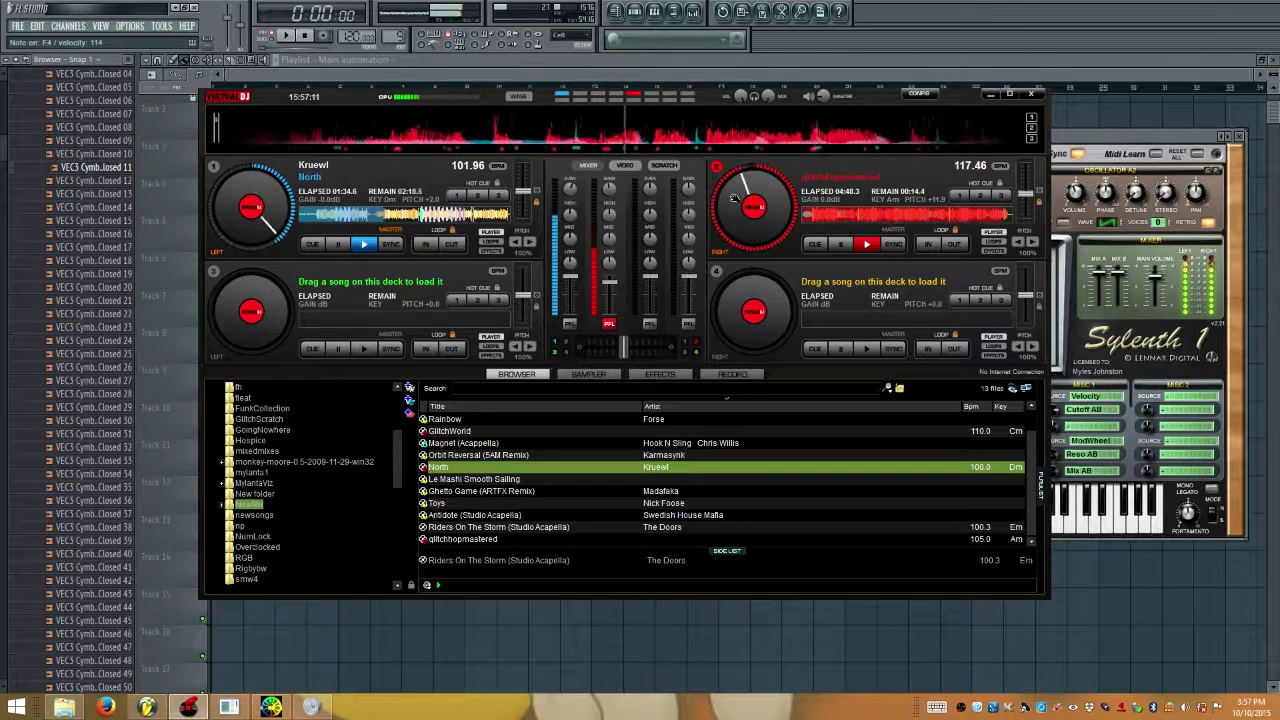
{"action": "left_click_drag", "start_coordinate": [735, 199], "coordinate": [734, 199]}
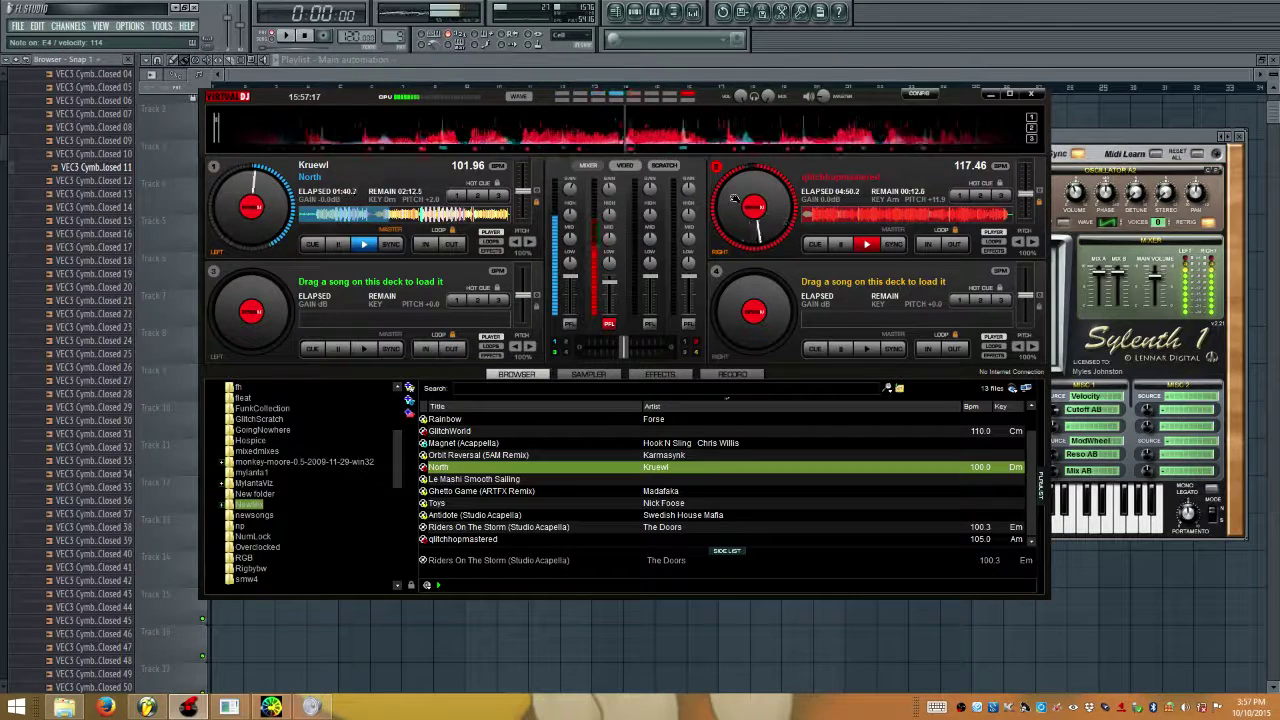
{"action": "left_click_drag", "start_coordinate": [735, 199], "coordinate": [735, 199]}
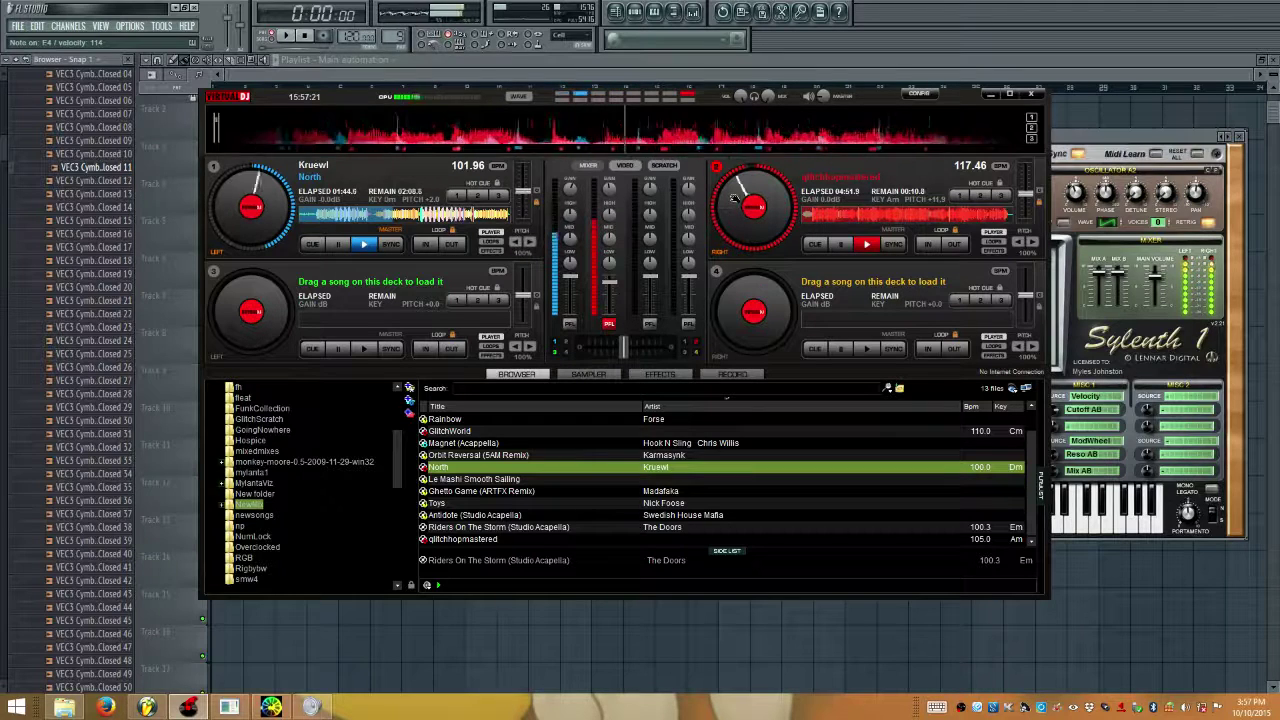
{"action": "left_click_drag", "start_coordinate": [734, 199], "coordinate": [734, 199]}
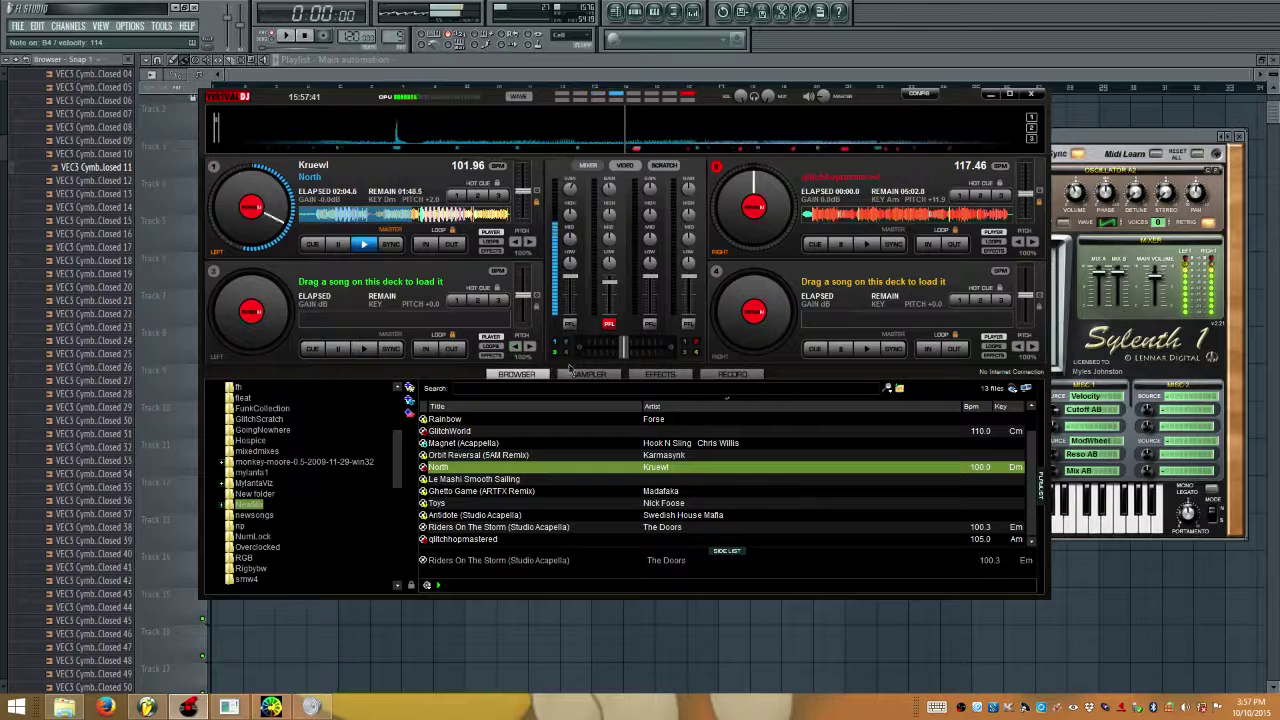
Switch to FL Studio and advance the Sylenth1 presets one at a time to 012: ARP MultiSaw
{"action": "left_click", "coordinate": [1065, 265]}
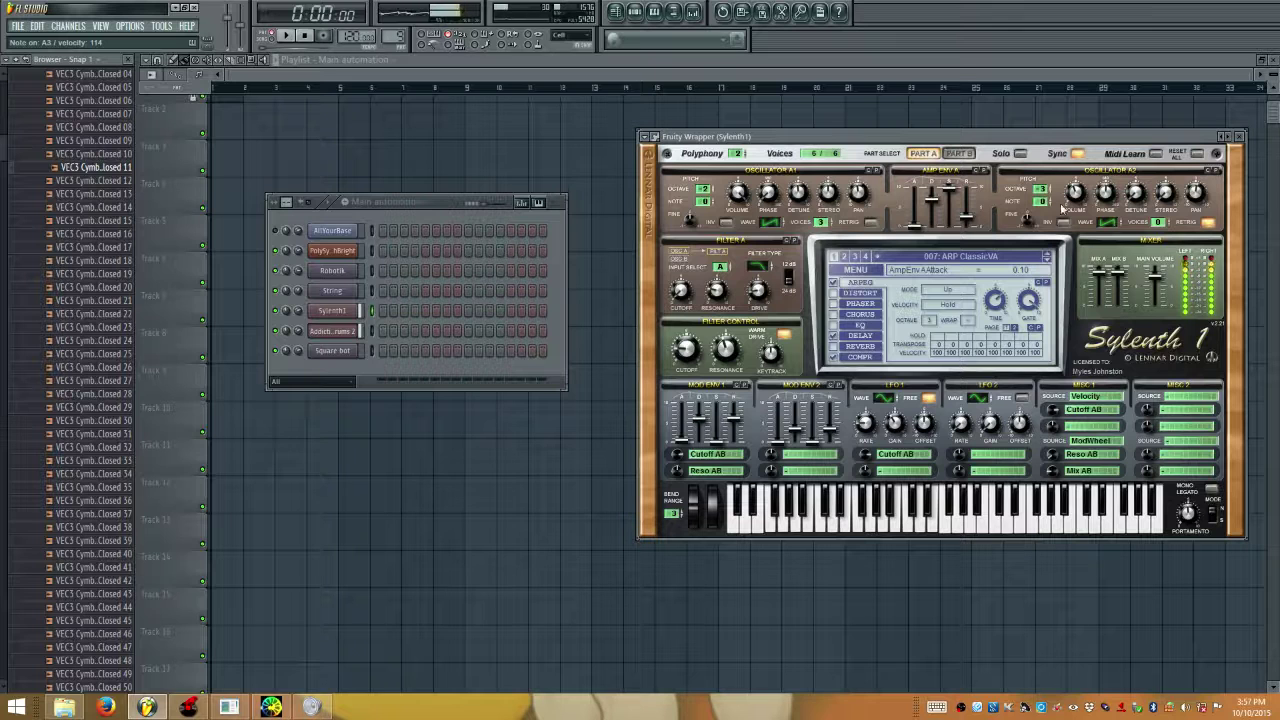
{"action": "left_click", "coordinate": [1043, 279]}
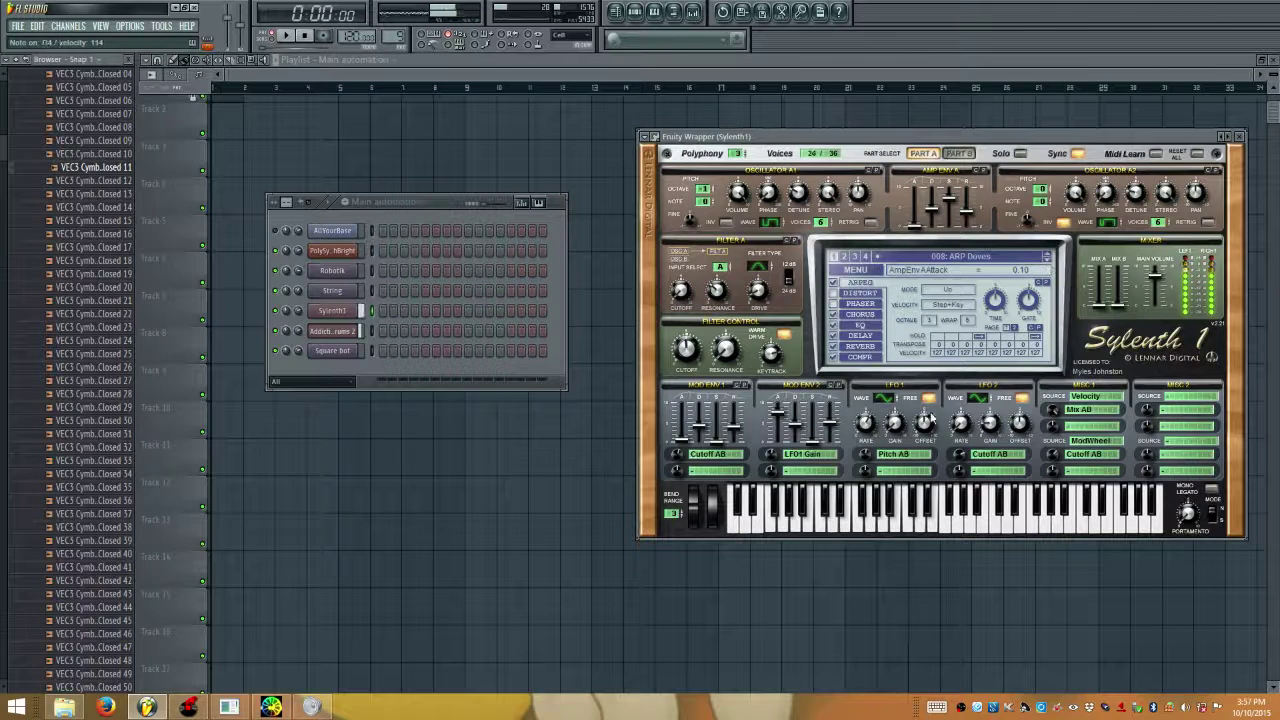
{"action": "left_click", "coordinate": [1048, 259]}
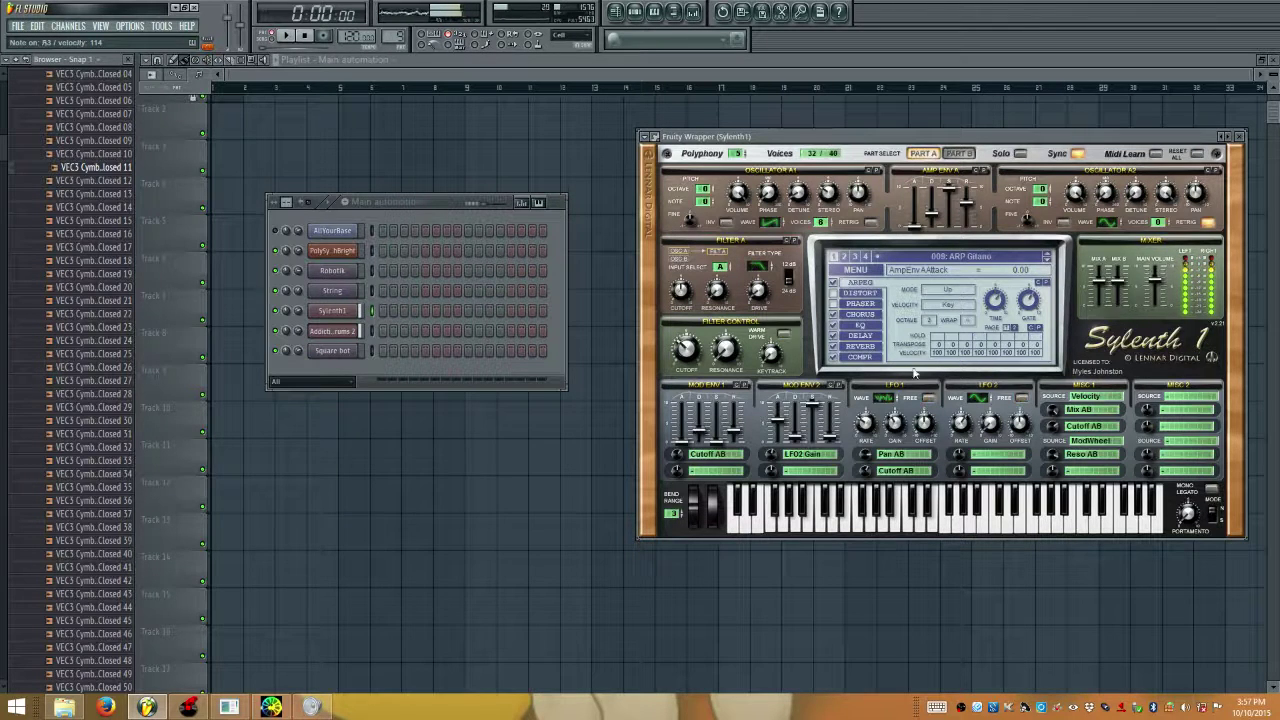
{"action": "left_click", "coordinate": [1048, 259]}
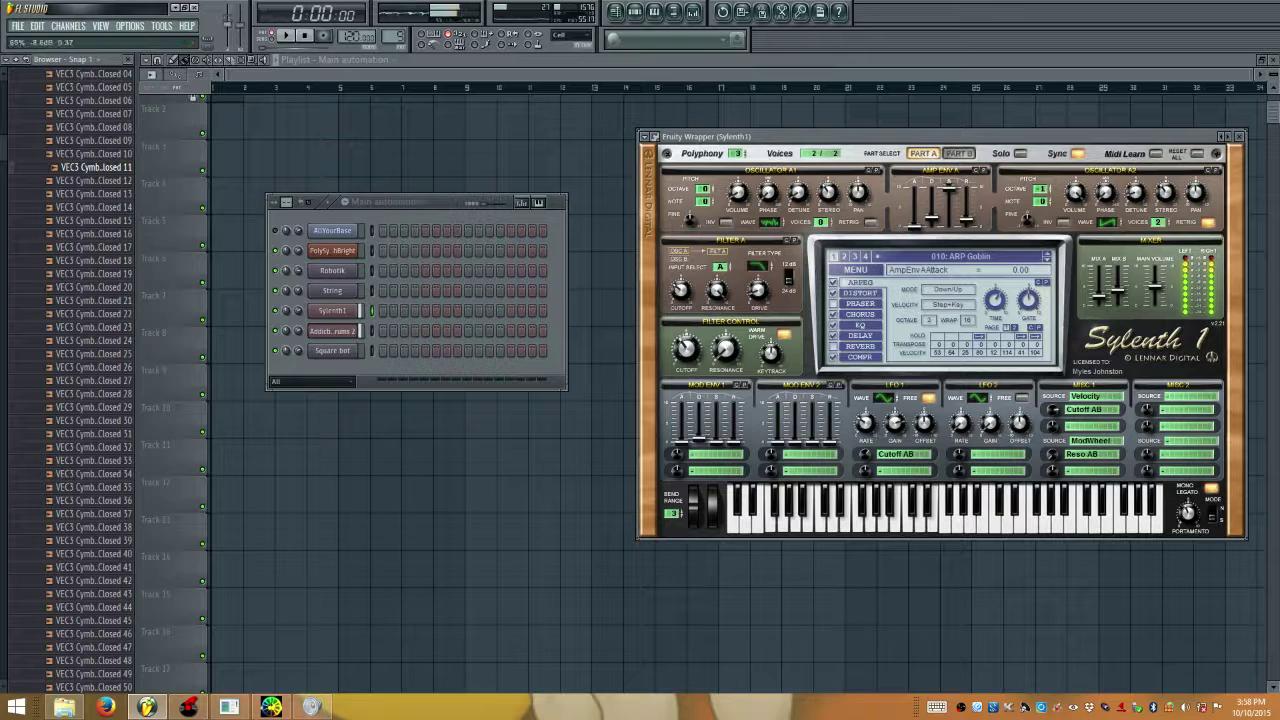
{"action": "left_click", "coordinate": [1047, 259]}
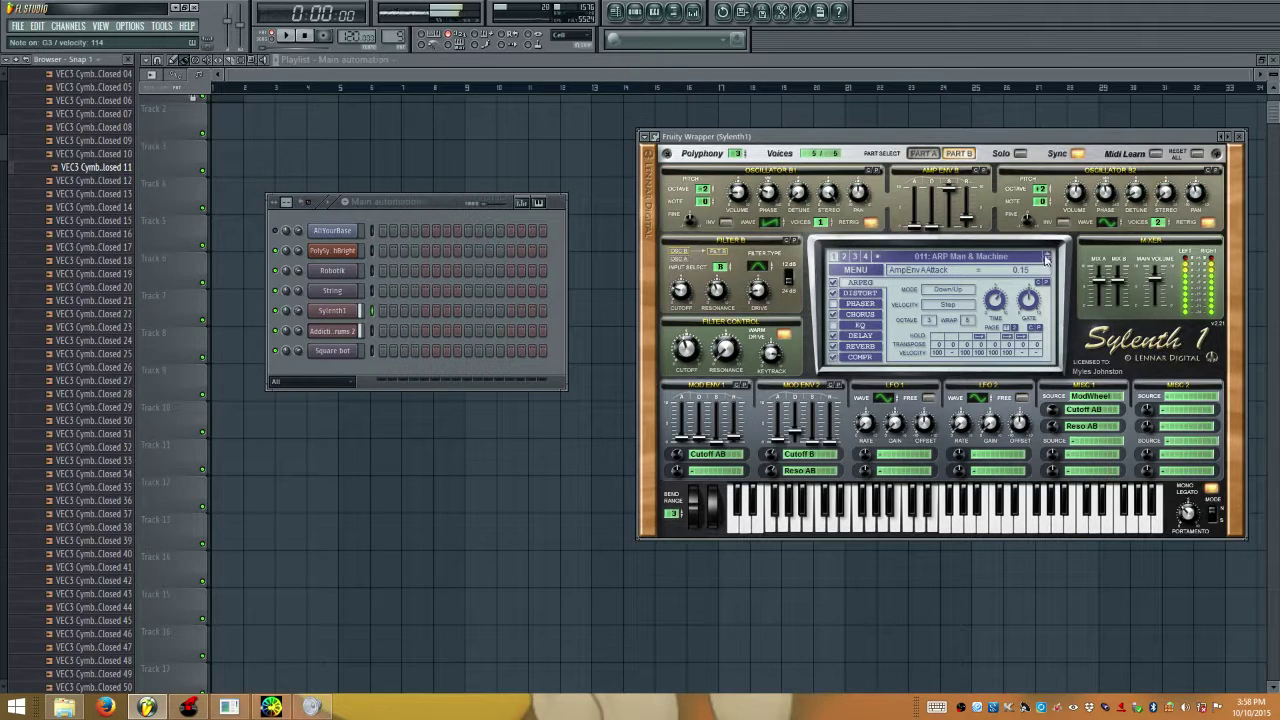
{"action": "left_click", "coordinate": [1047, 260]}
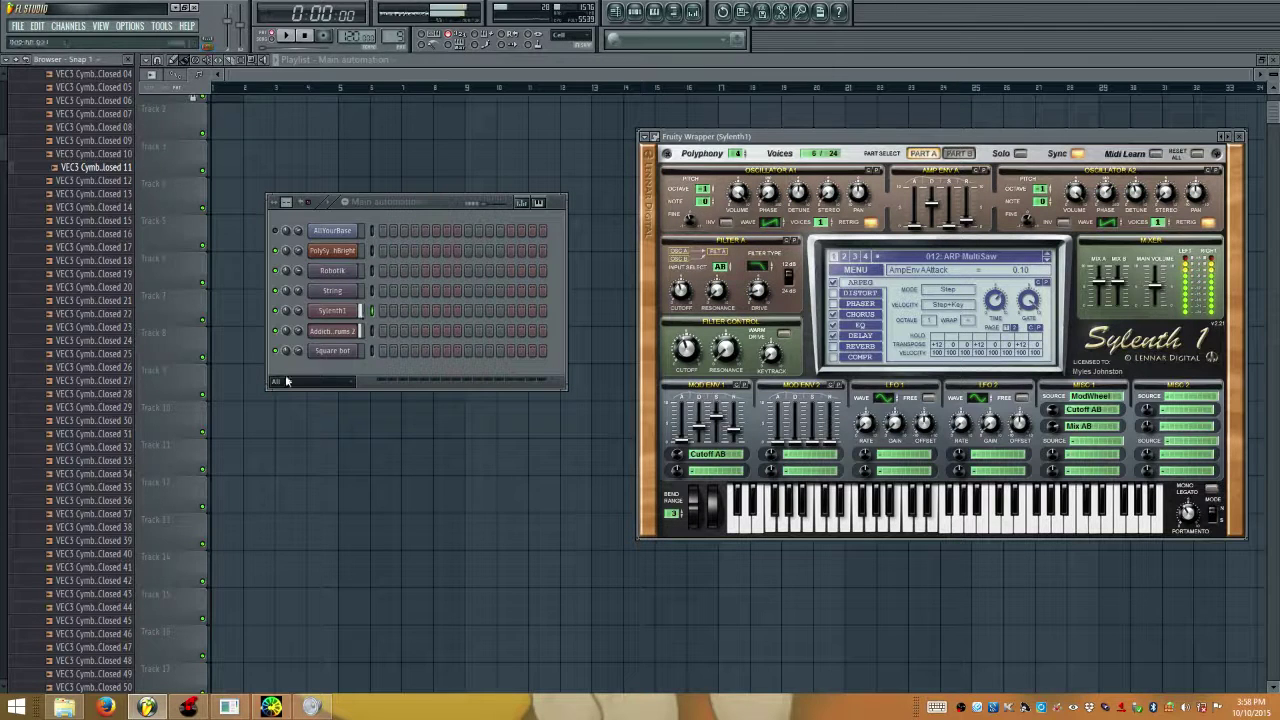
Switch to VirtualDJ and look through the NewMix tracks for the next song
{"action": "left_click", "coordinate": [190, 707]}
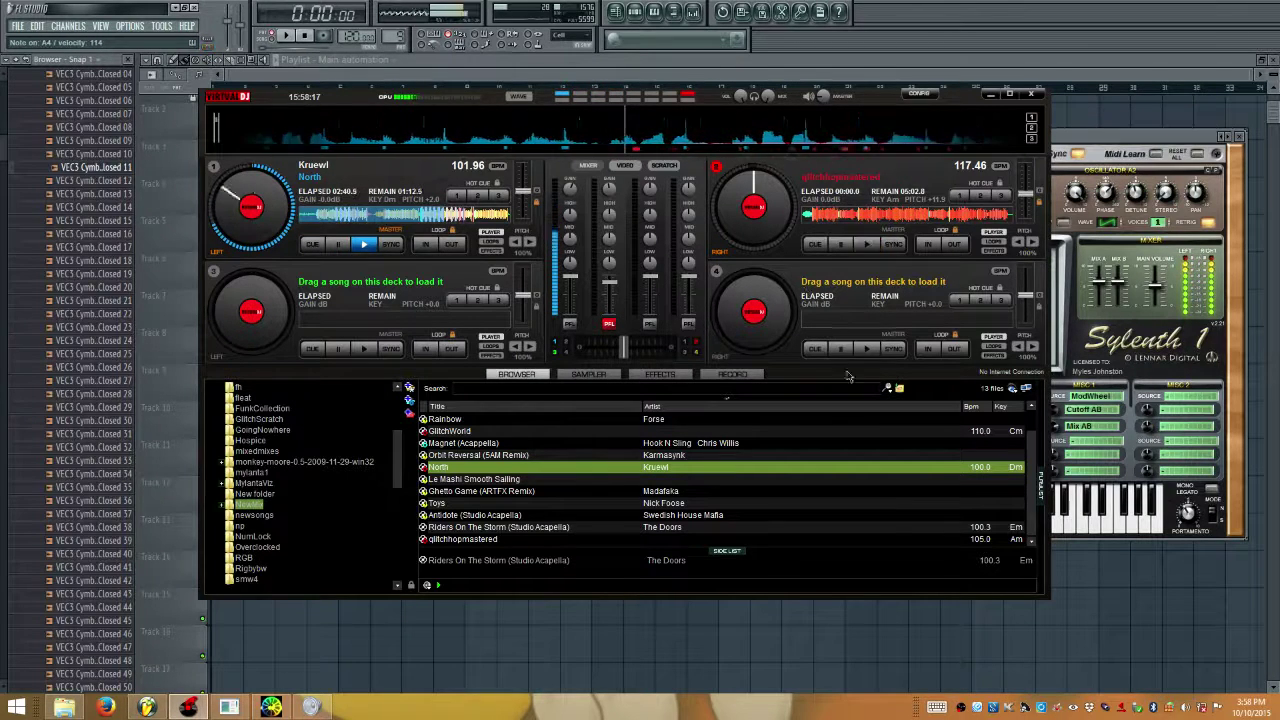
{"action": "key", "text": "alt+Tab"}
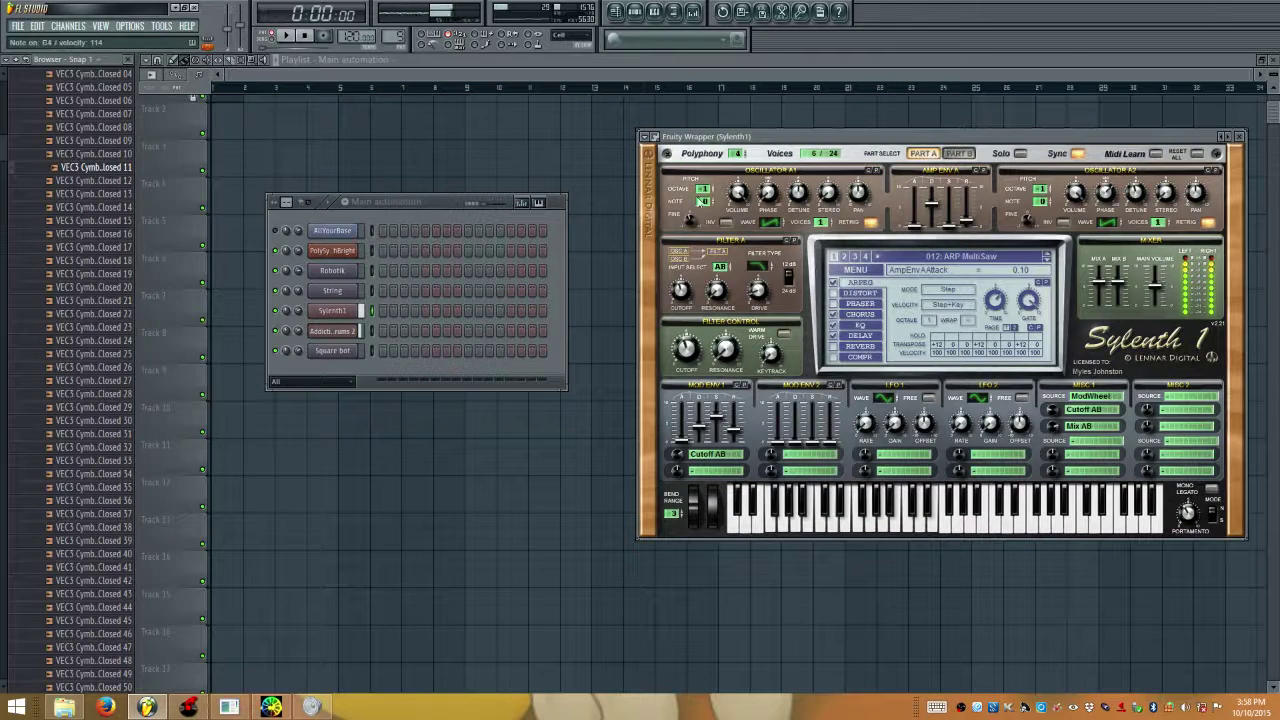
{"action": "left_click", "coordinate": [187, 707]}
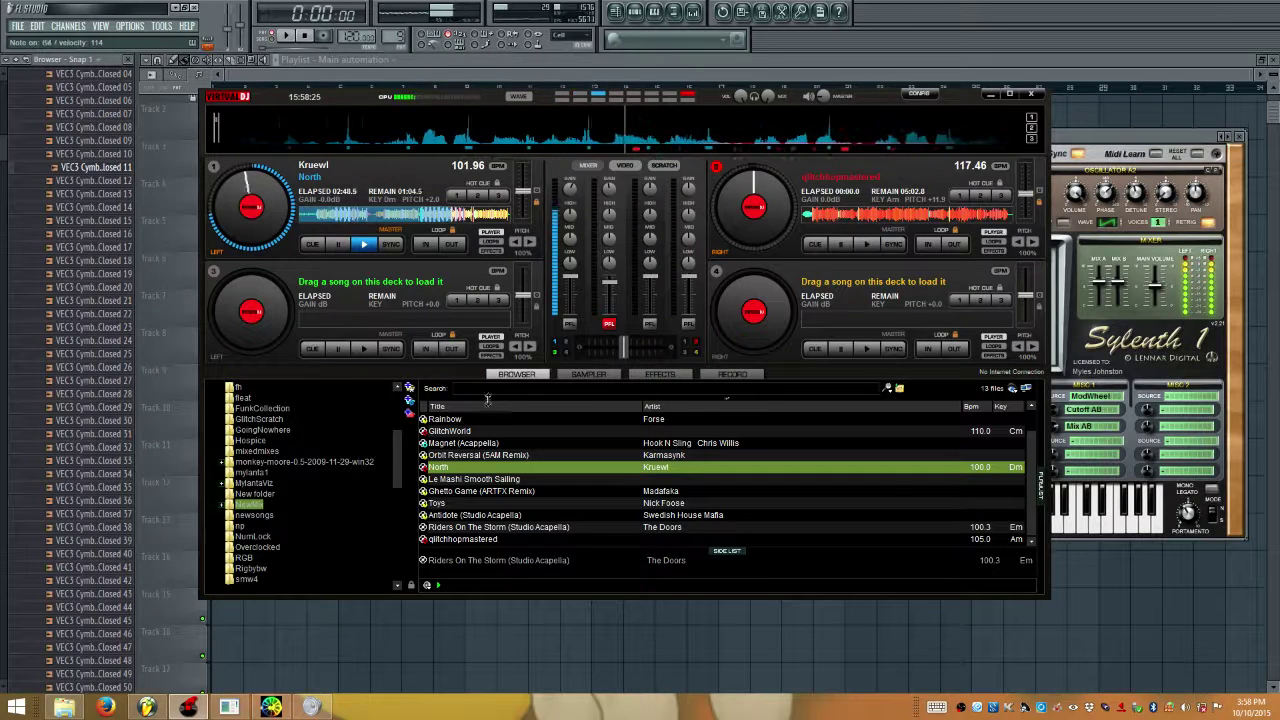
{"action": "left_click", "coordinate": [452, 480]}
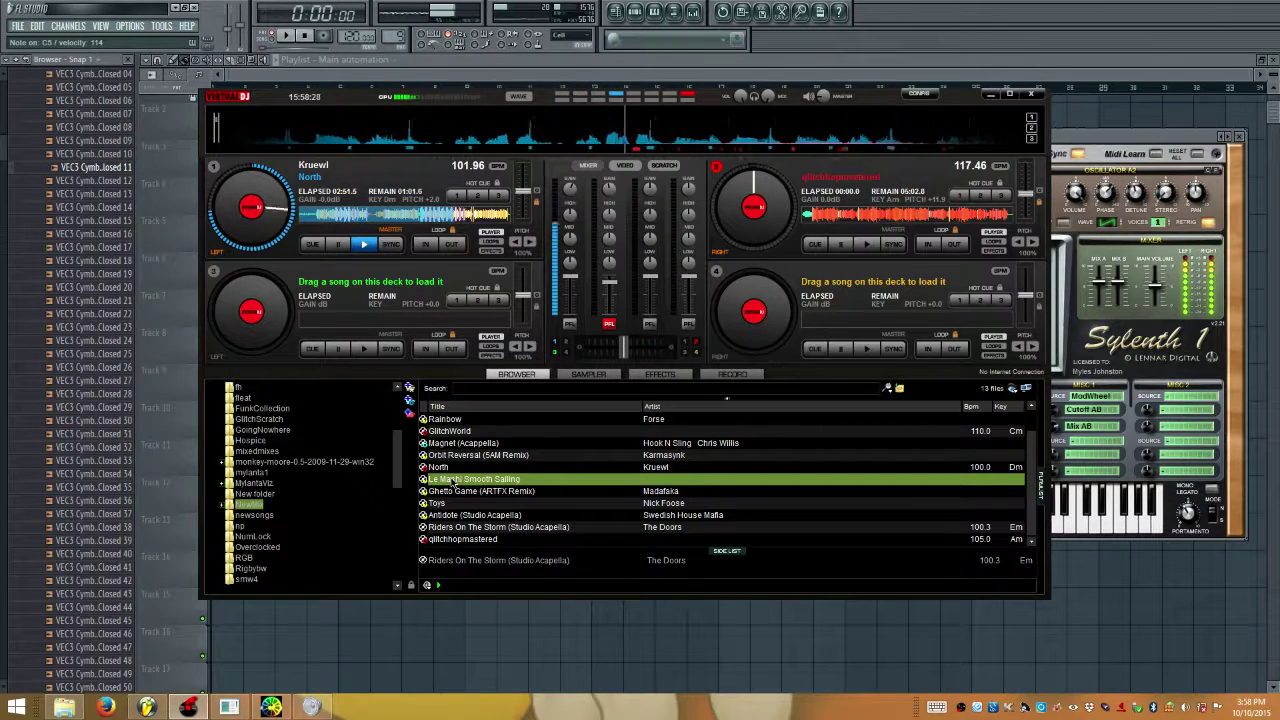
{"action": "left_click", "coordinate": [437, 516]}
{"action": "scroll", "coordinate": [437, 520], "scroll_direction": "up", "scroll_amount": 1}
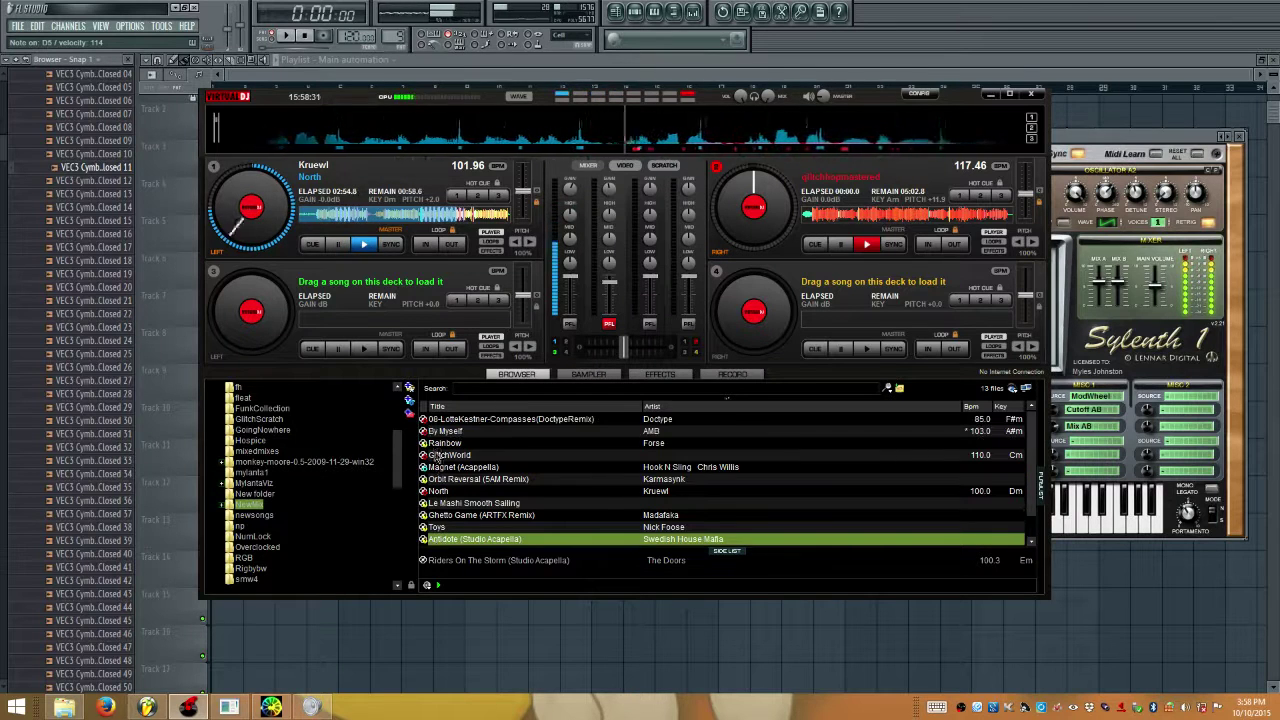
{"action": "scroll", "coordinate": [266, 410], "scroll_direction": "up", "scroll_amount": 1}
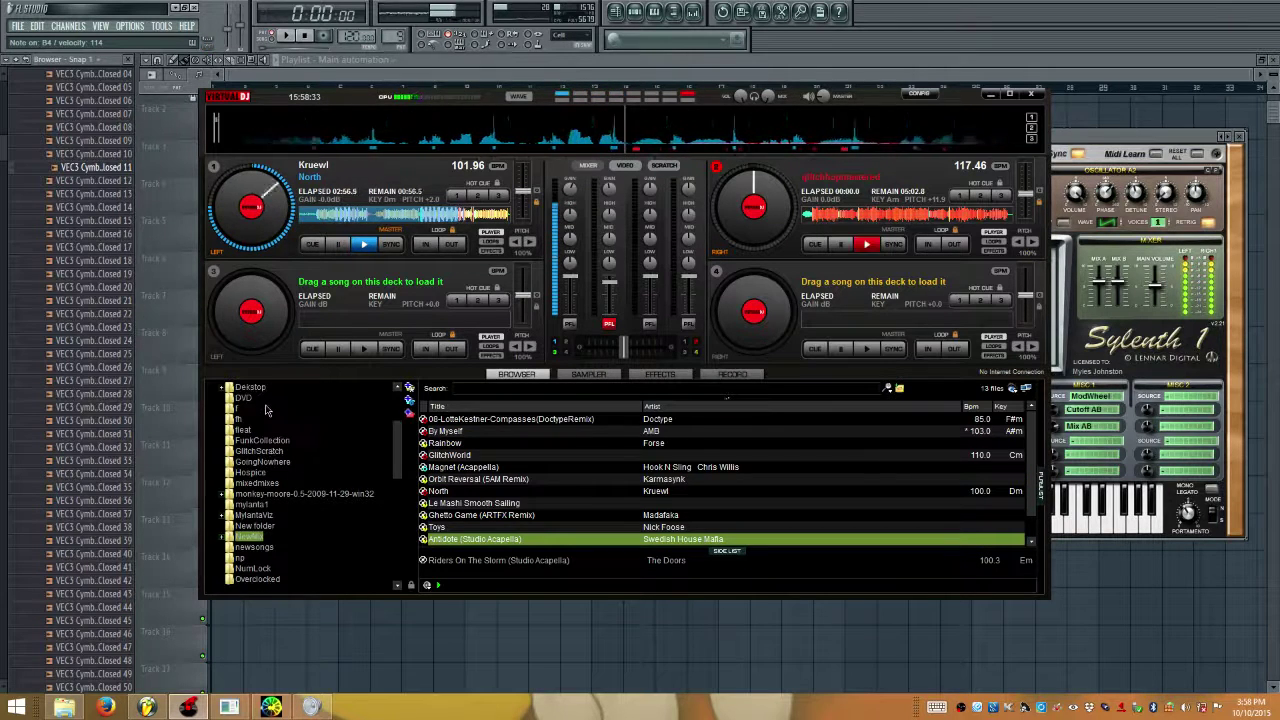
Load DOOM on Notice from the GlitchScratch folder onto deck 2 and start it playing
{"action": "left_click", "coordinate": [259, 441]}
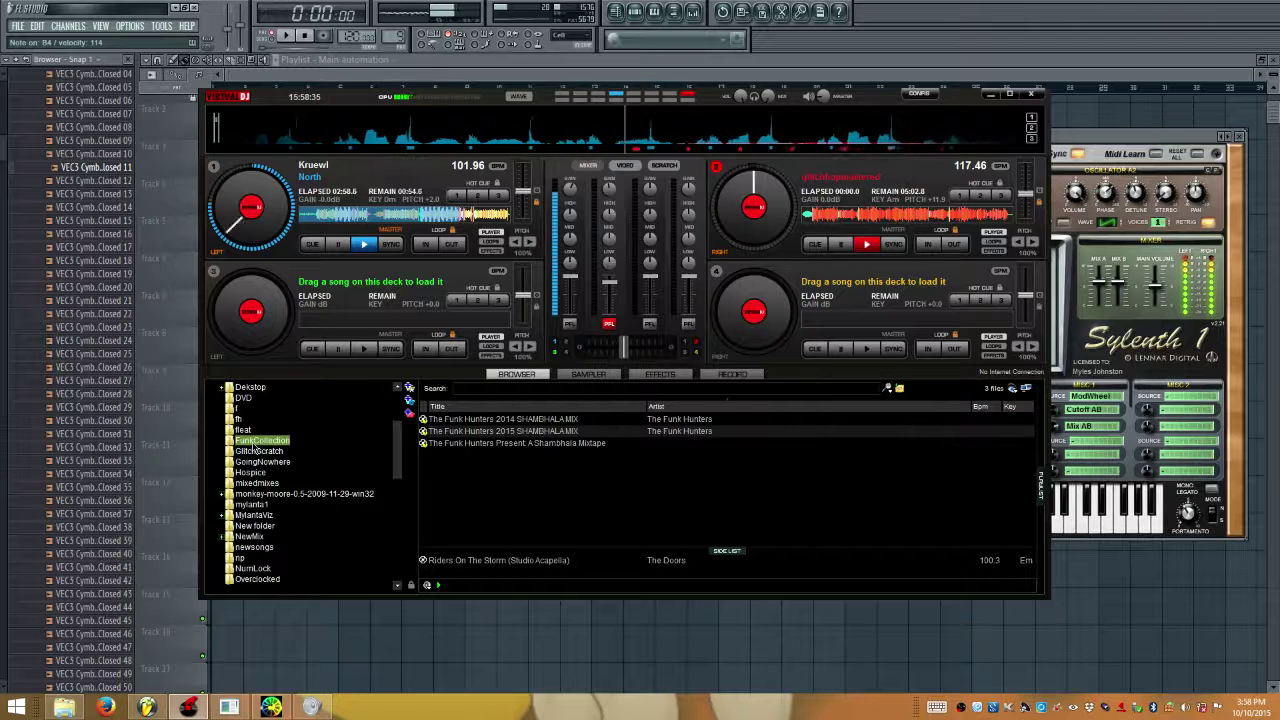
{"action": "left_click", "coordinate": [259, 451]}
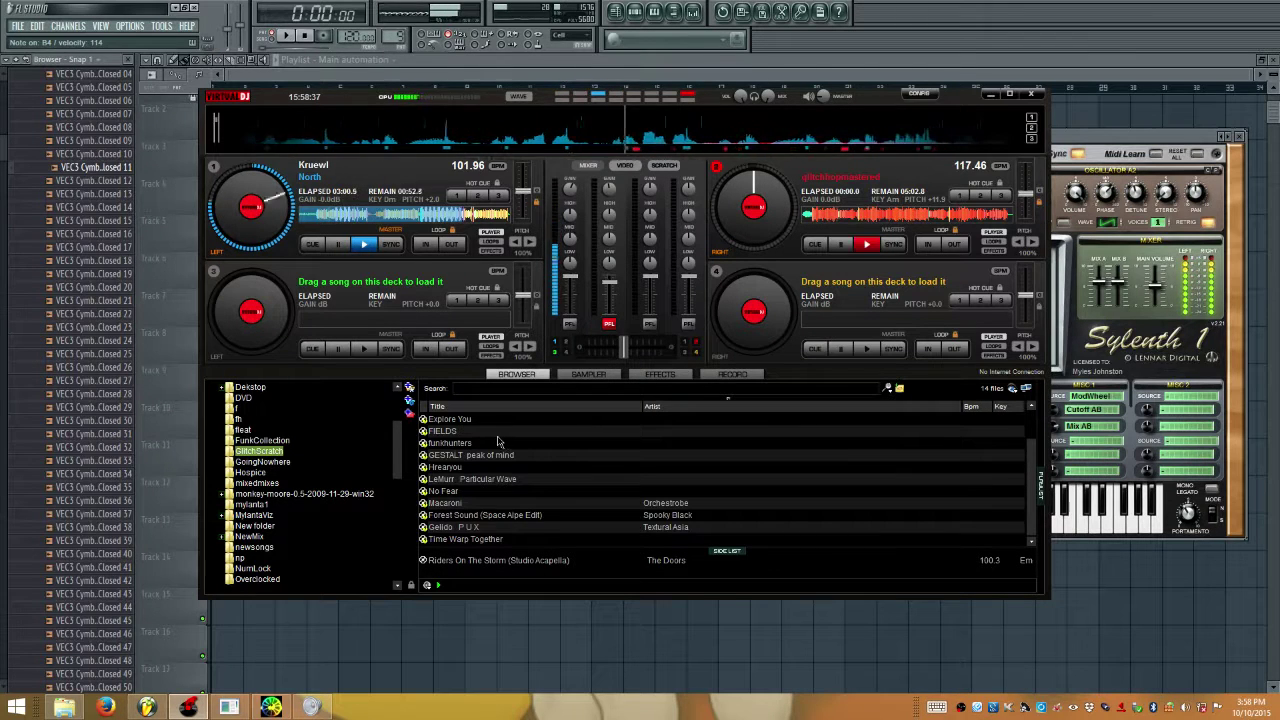
{"action": "left_click_drag", "start_coordinate": [455, 419], "coordinate": [793, 320]}
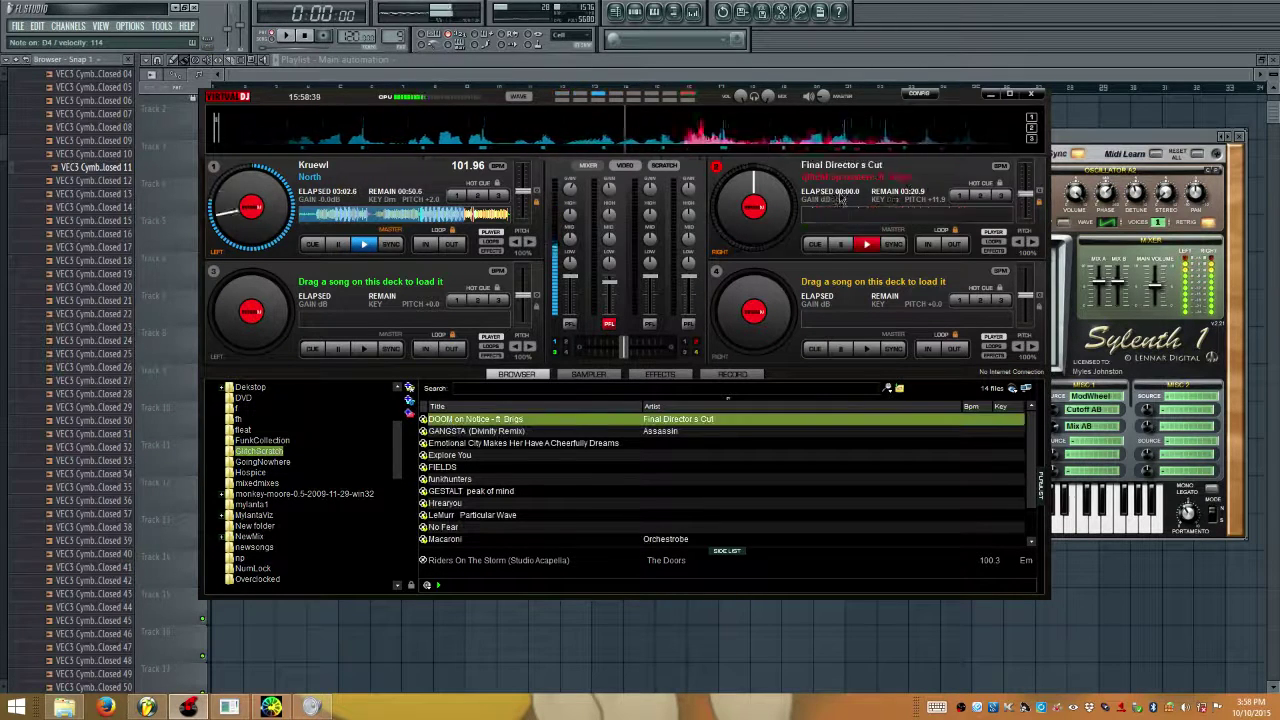
{"action": "left_click", "coordinate": [867, 245]}
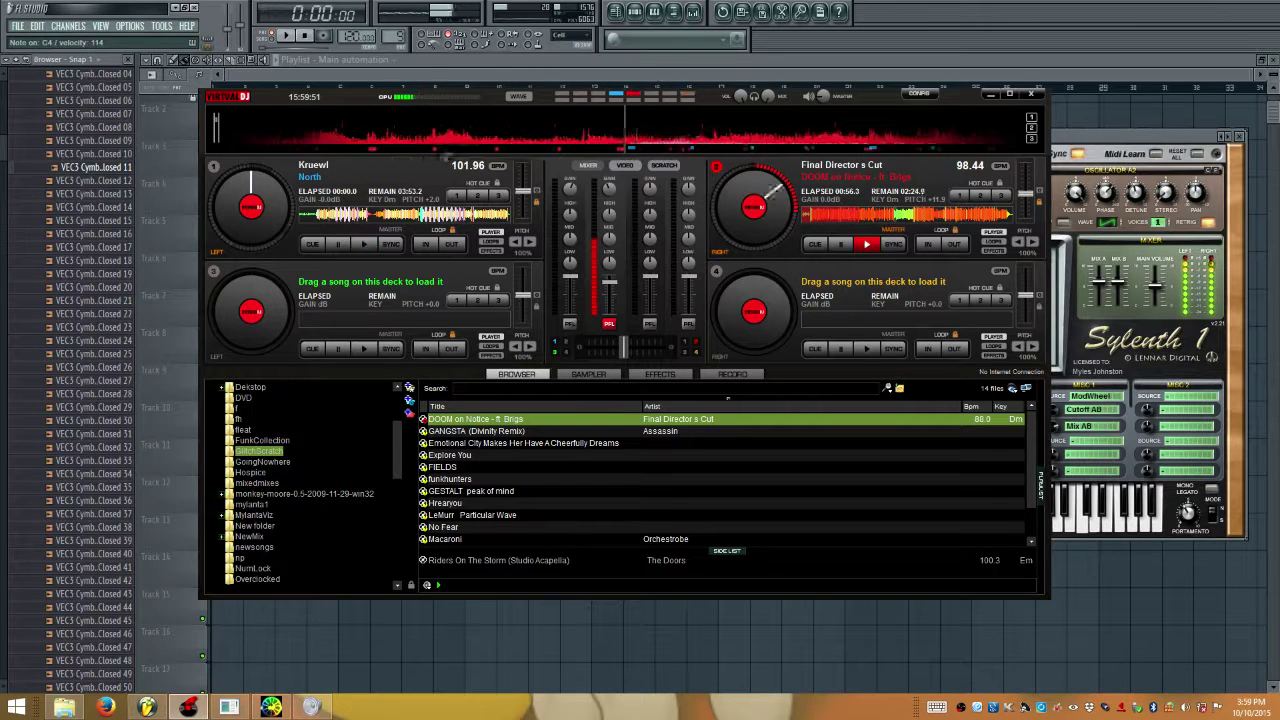
Load GANGSTA (Divinity Remix) onto deck 1 and play it from a point late in the track
{"action": "left_click", "coordinate": [463, 431]}
{"action": "left_click_drag", "start_coordinate": [463, 433], "coordinate": [390, 225]}
{"action": "left_click", "coordinate": [363, 246]}
{"action": "mouse_move", "coordinate": [228, 219]}
{"action": "left_mouse_down"}
{"action": "mouse_move", "coordinate": [228, 243]}
{"action": "mouse_move", "coordinate": [211, 230]}
{"action": "mouse_move", "coordinate": [236, 231]}
{"action": "left_mouse_up"}
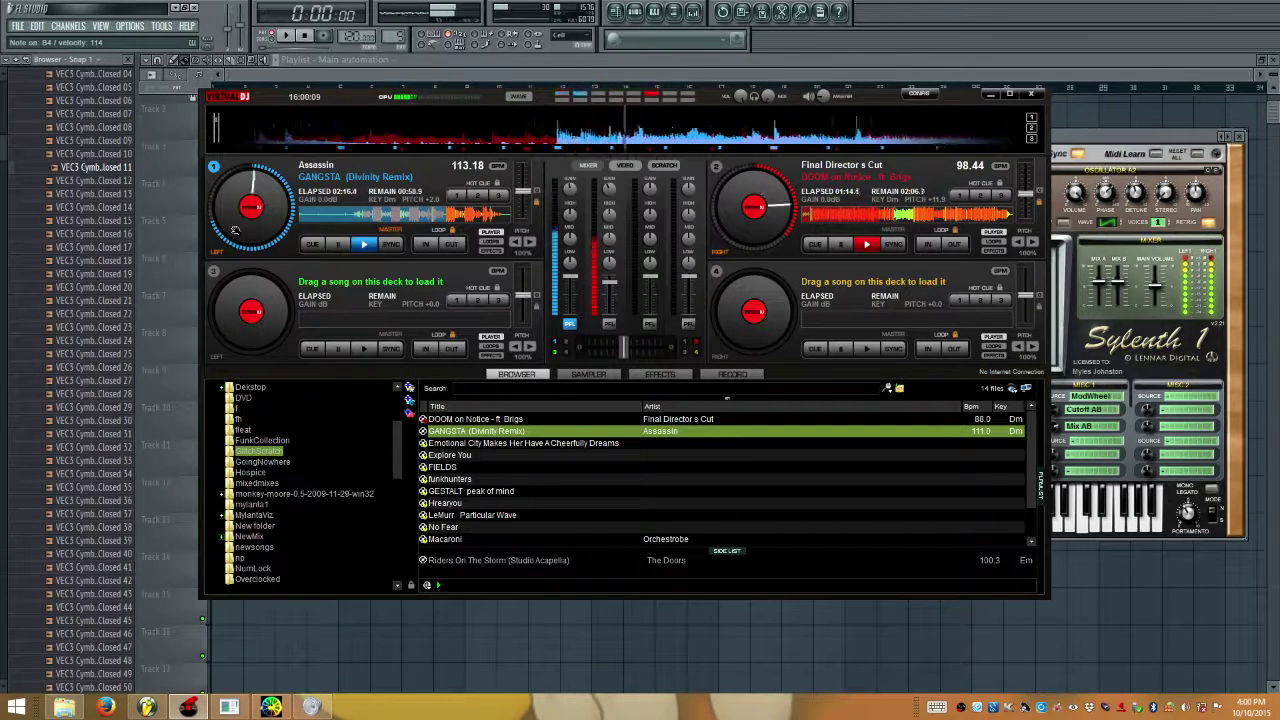
{"action": "left_click", "coordinate": [447, 217]}
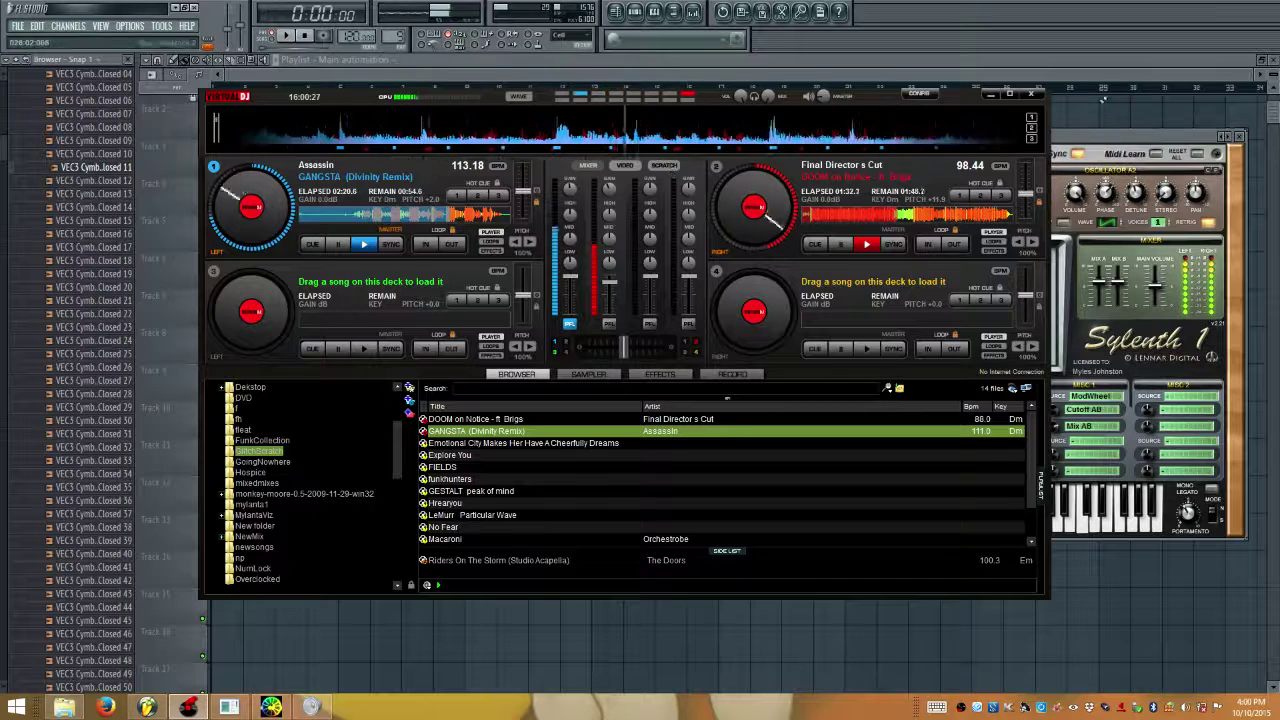
Switch to FL Studio and advance Sylenth1 to preset 013: ARP Neuron
{"action": "key", "text": "alt+Tab"}
{"action": "left_click", "coordinate": [1046, 263]}
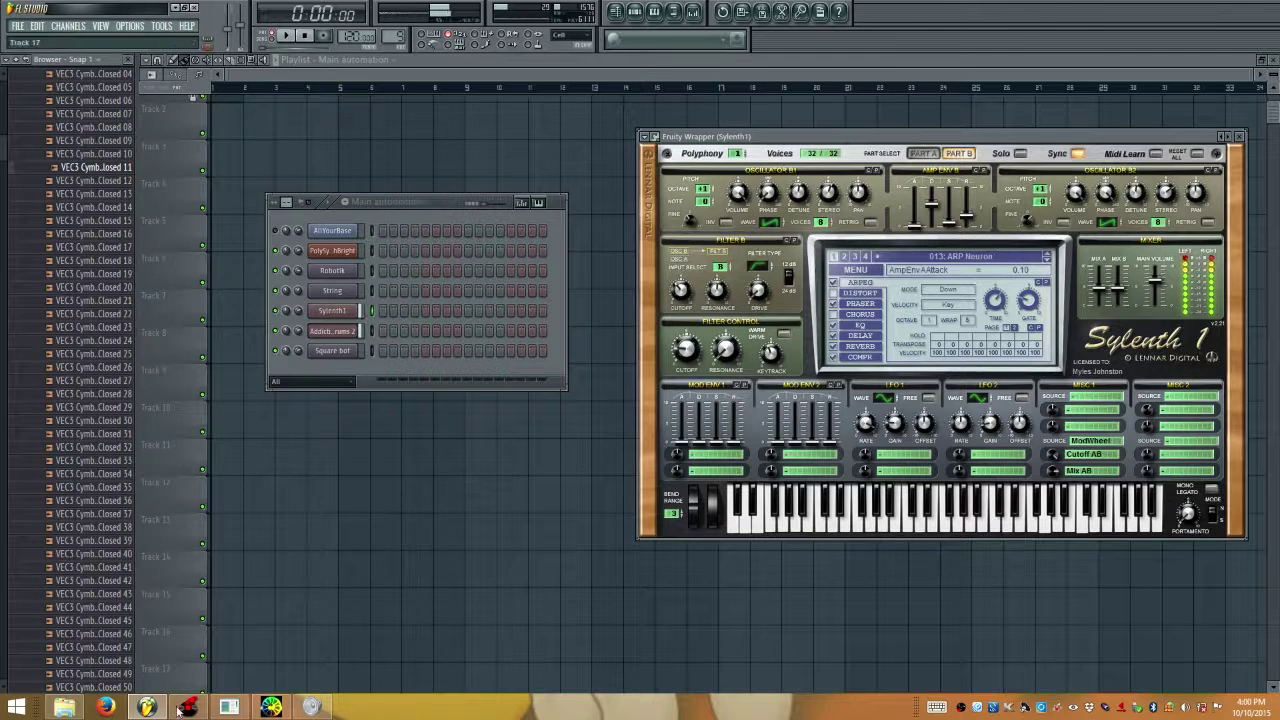
Switch to VirtualDJ, load Emotional City Makes Her Have A Cheerfully Dreams onto deck 4 and start it playing
{"action": "key", "text": "alt+Tab"}
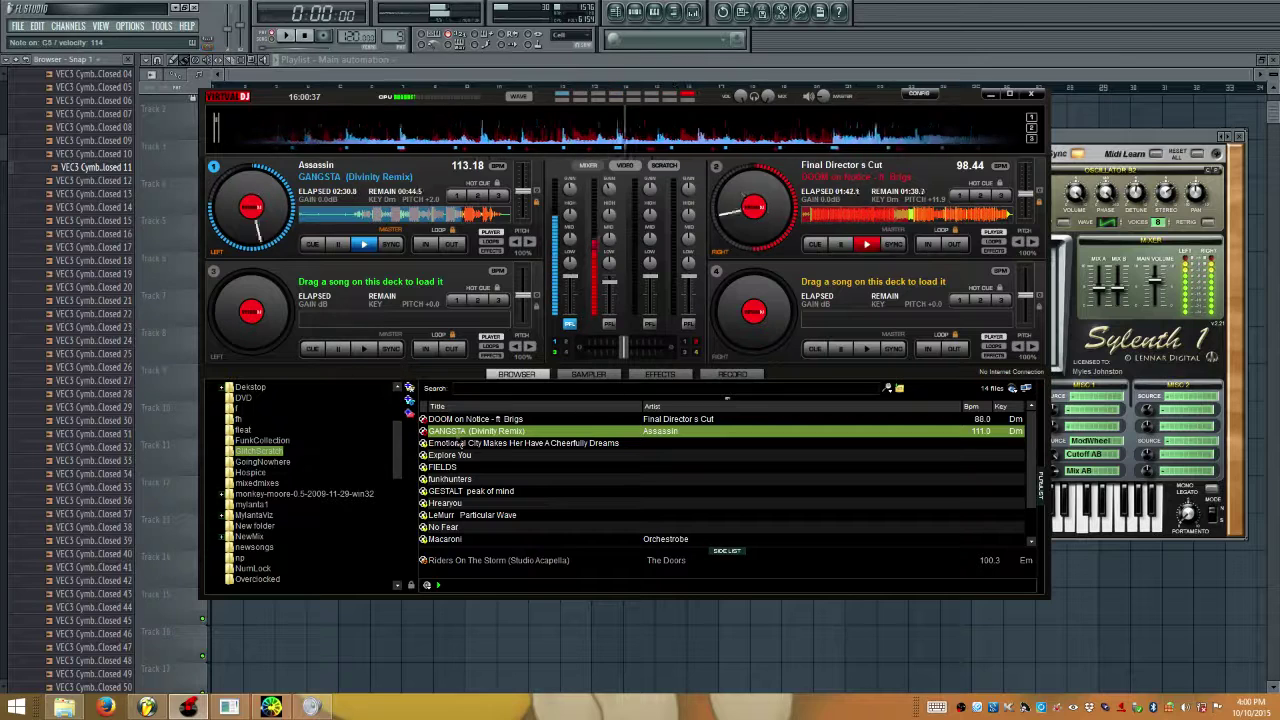
{"action": "left_click", "coordinate": [474, 446]}
{"action": "left_click_drag", "start_coordinate": [474, 453], "coordinate": [745, 315]}
{"action": "left_click", "coordinate": [866, 355]}
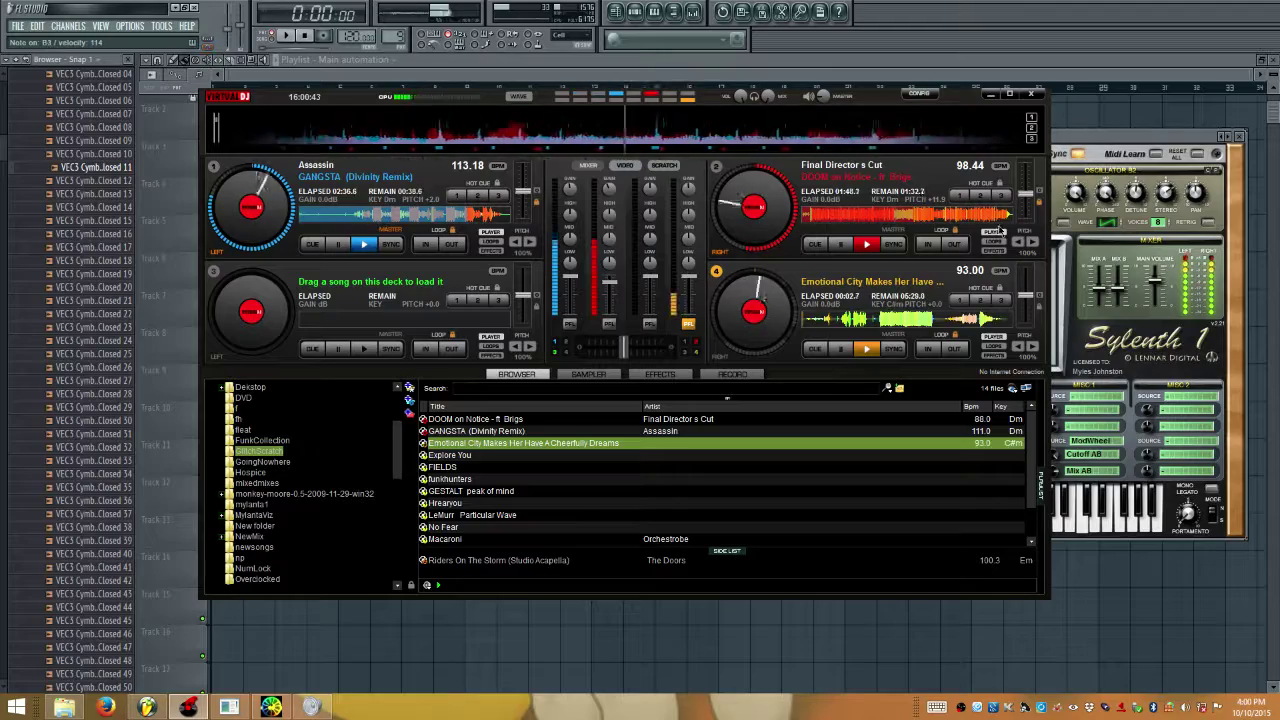
Bring up SYNTH'able and move its window over the left part of VirtualDJ, clear of the right decks
{"action": "left_click", "coordinate": [271, 707]}
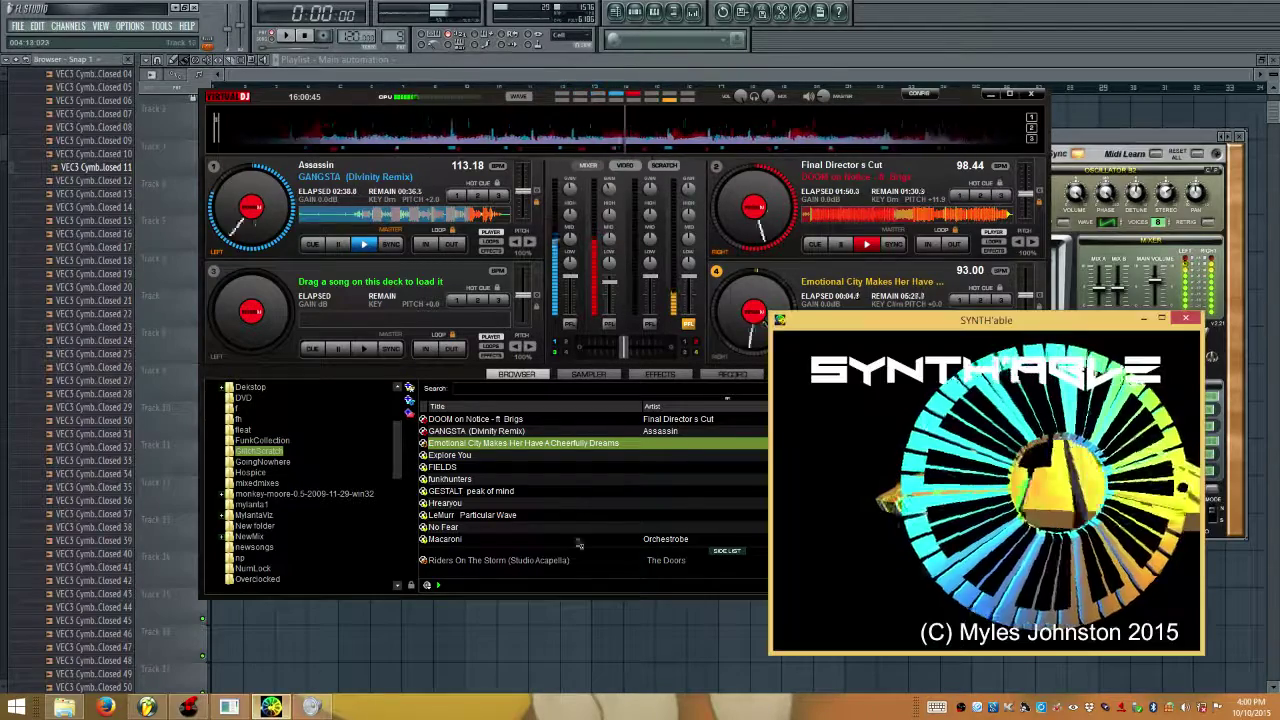
{"action": "left_click_drag", "start_coordinate": [993, 329], "coordinate": [235, 347]}
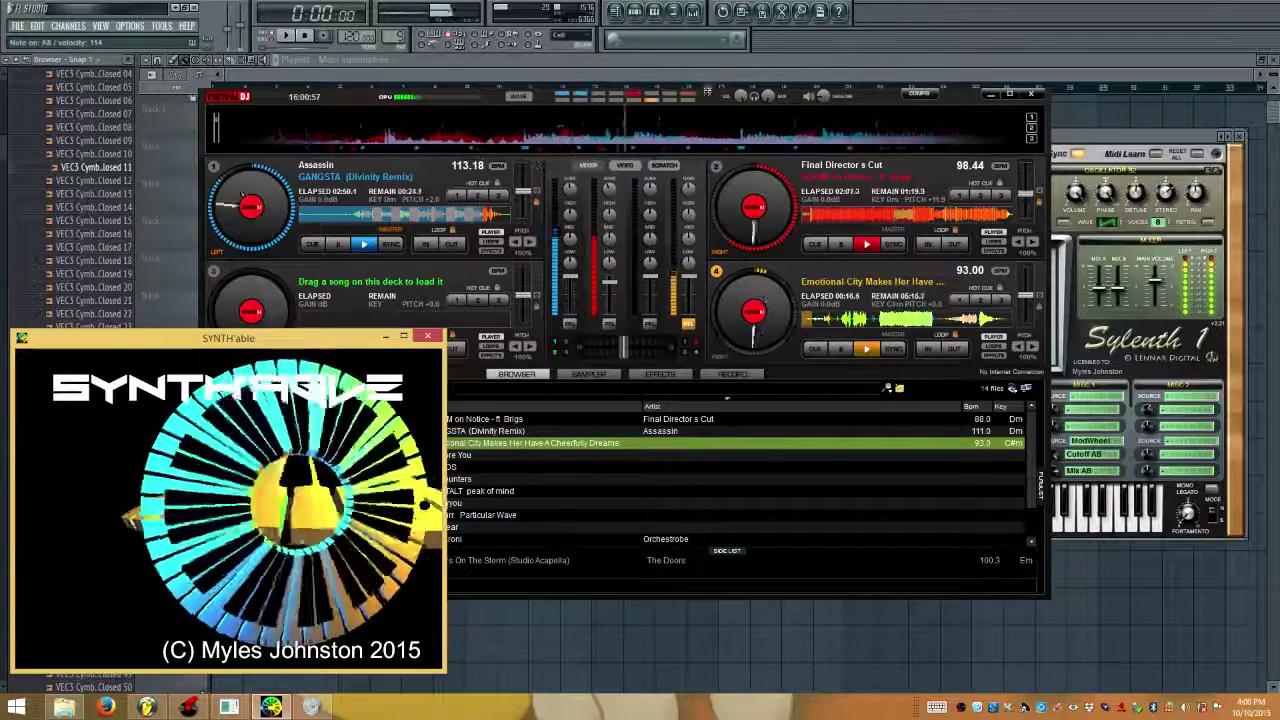
{"action": "left_click", "coordinate": [820, 97]}
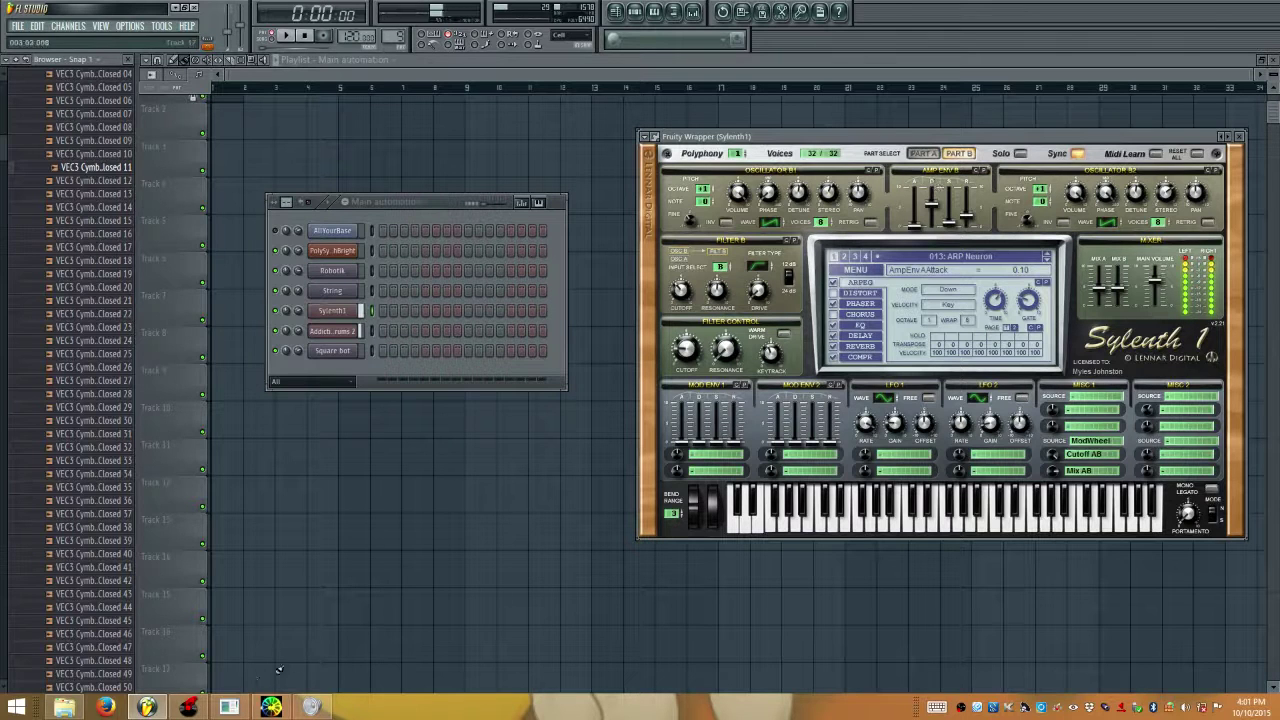
Return to Sylenth1 in FL Studio and advance it to preset 014: ARP New Order
{"action": "left_click", "coordinate": [187, 707]}
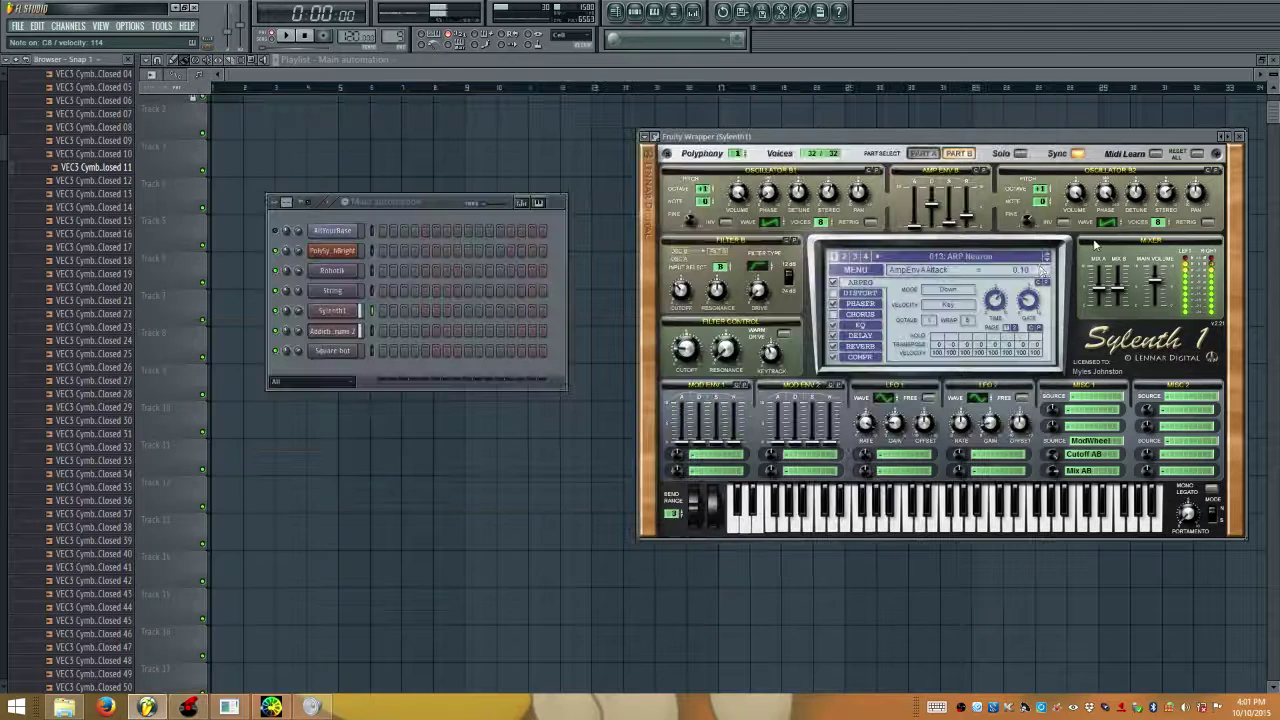
{"action": "left_click", "coordinate": [1050, 262]}
{"action": "left_click", "coordinate": [1049, 261]}
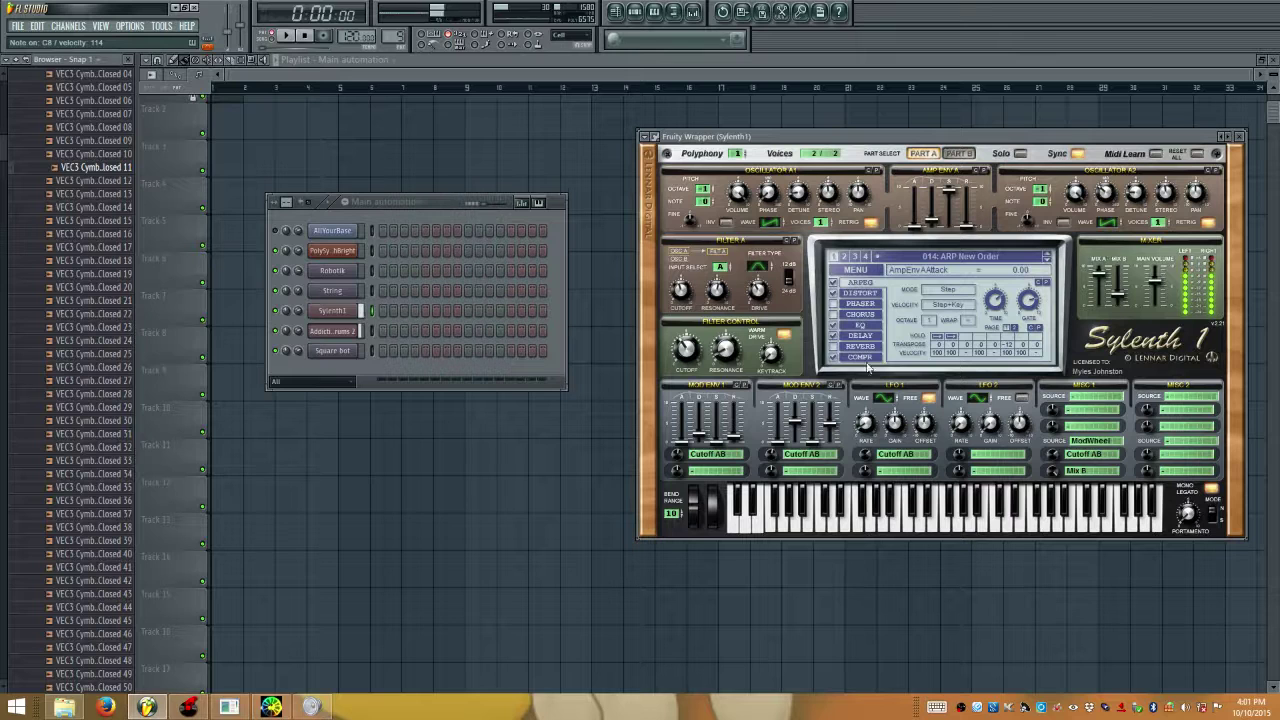
Check the decks in VirtualDJ, return to FL Studio and reopen the step sequencer with the Sylenth1 plugin
{"action": "left_click", "coordinate": [199, 709]}
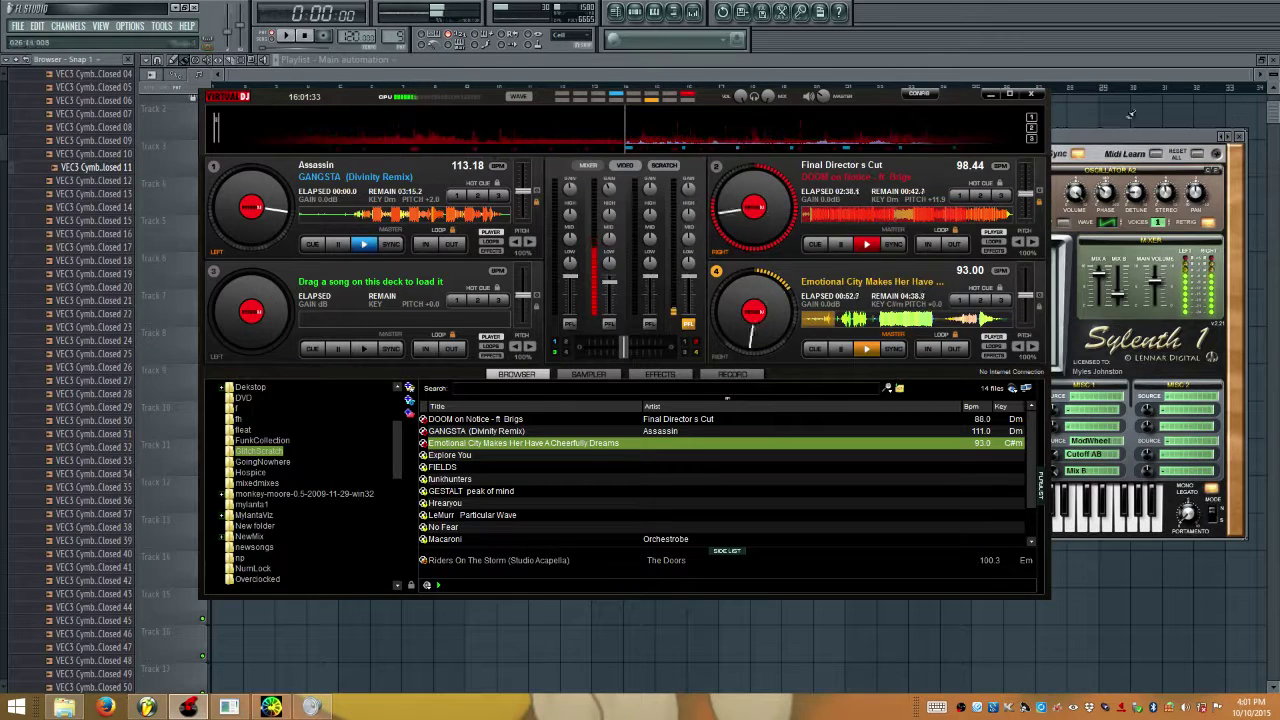
{"action": "left_click", "coordinate": [1074, 120]}
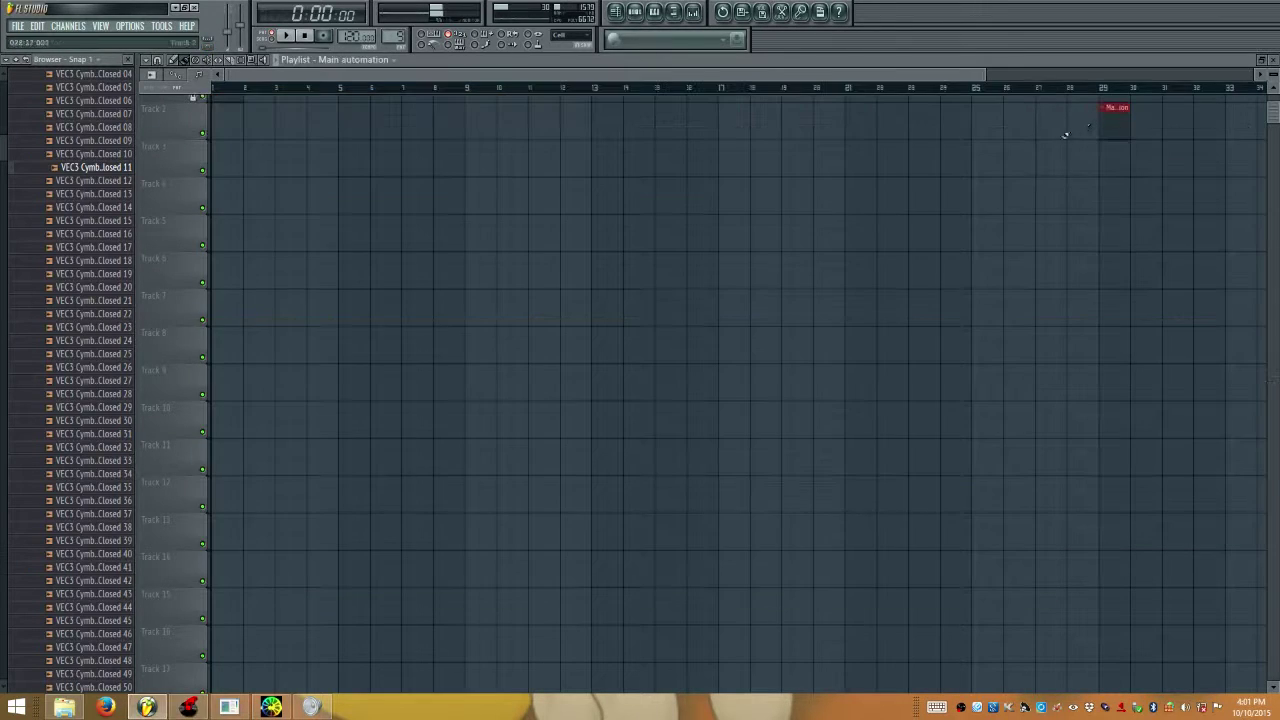
{"action": "left_click", "coordinate": [634, 11]}
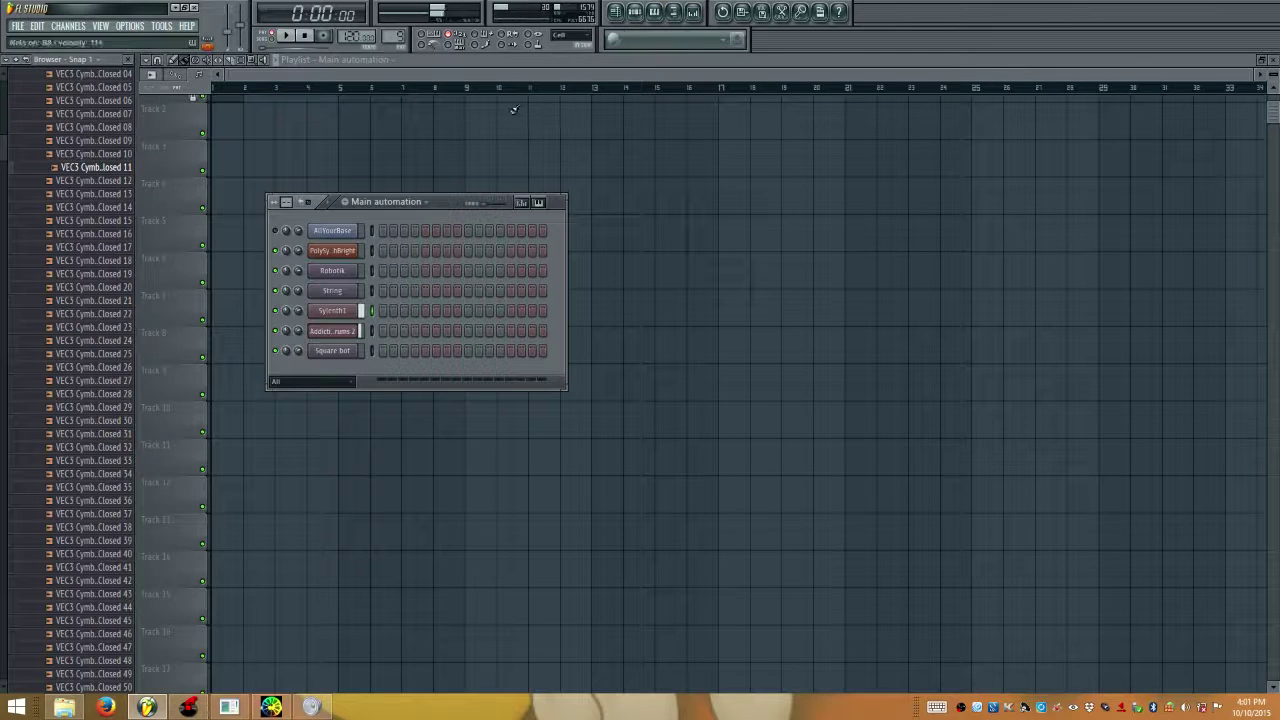
{"action": "left_click", "coordinate": [334, 311]}
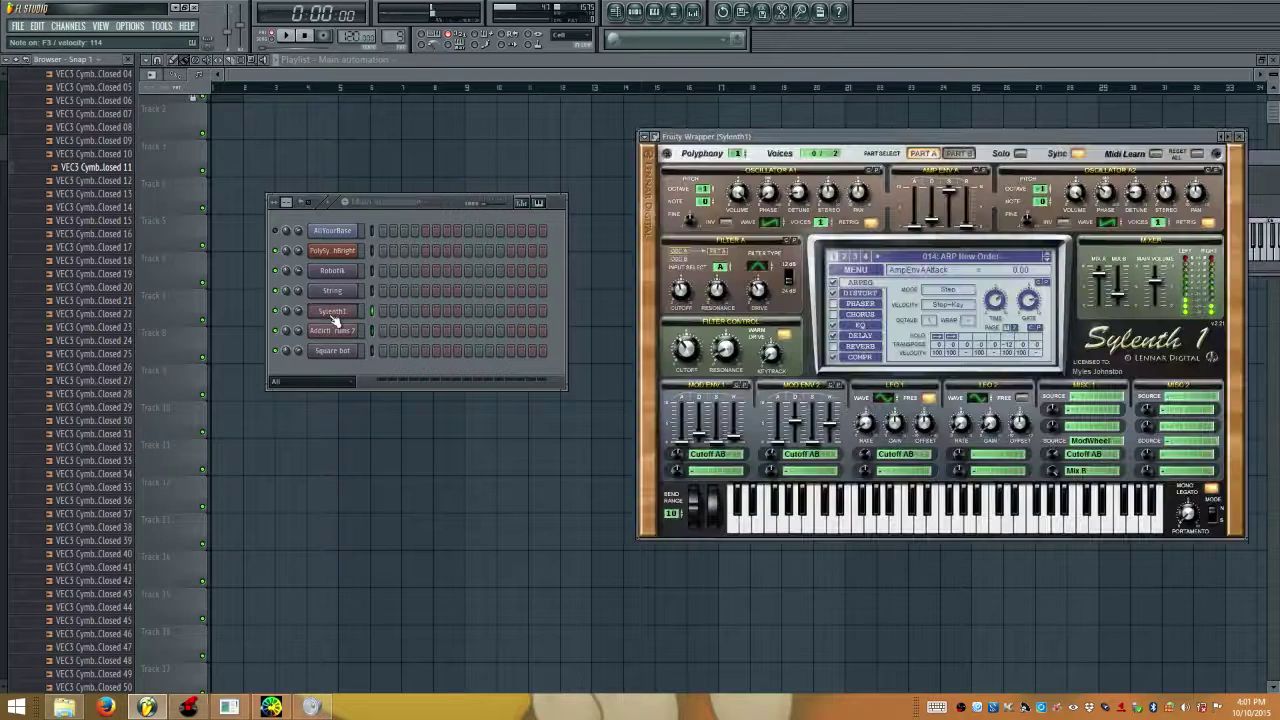
Close the Sylenth1 wrapper window and select the Addictive Drums 2 channel
{"action": "left_click", "coordinate": [662, 140]}
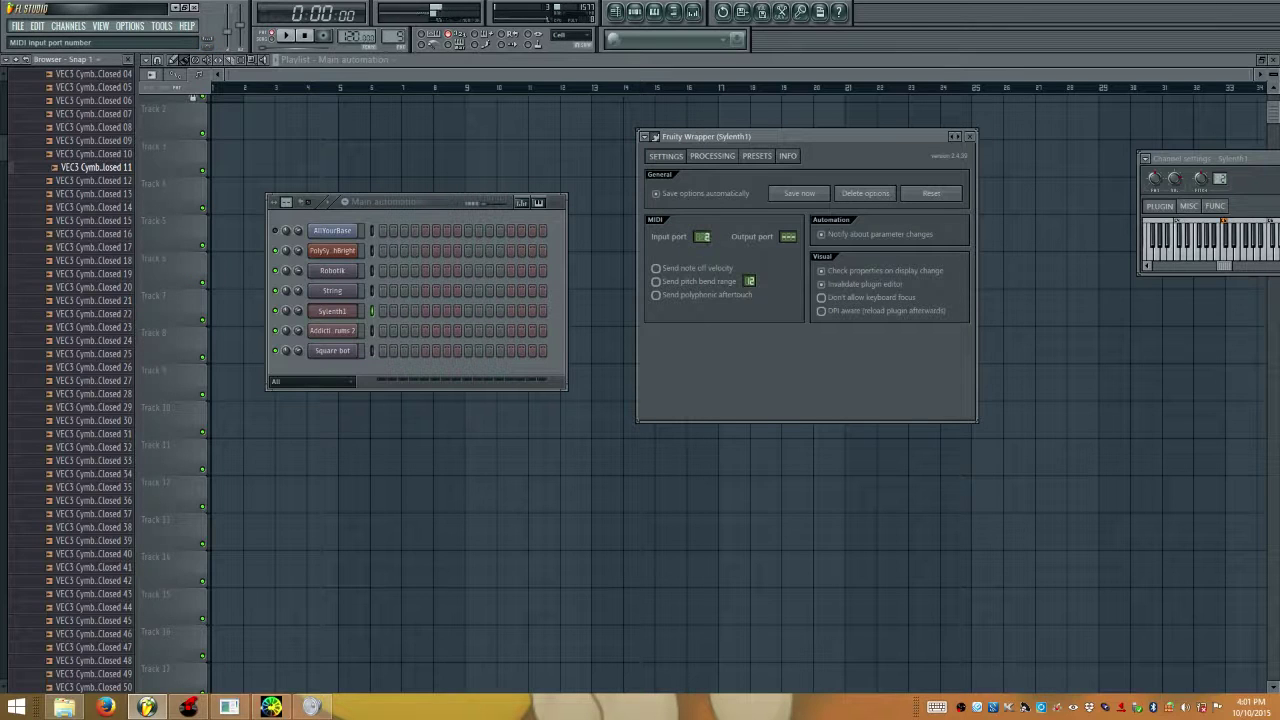
{"action": "left_click", "coordinate": [969, 136]}
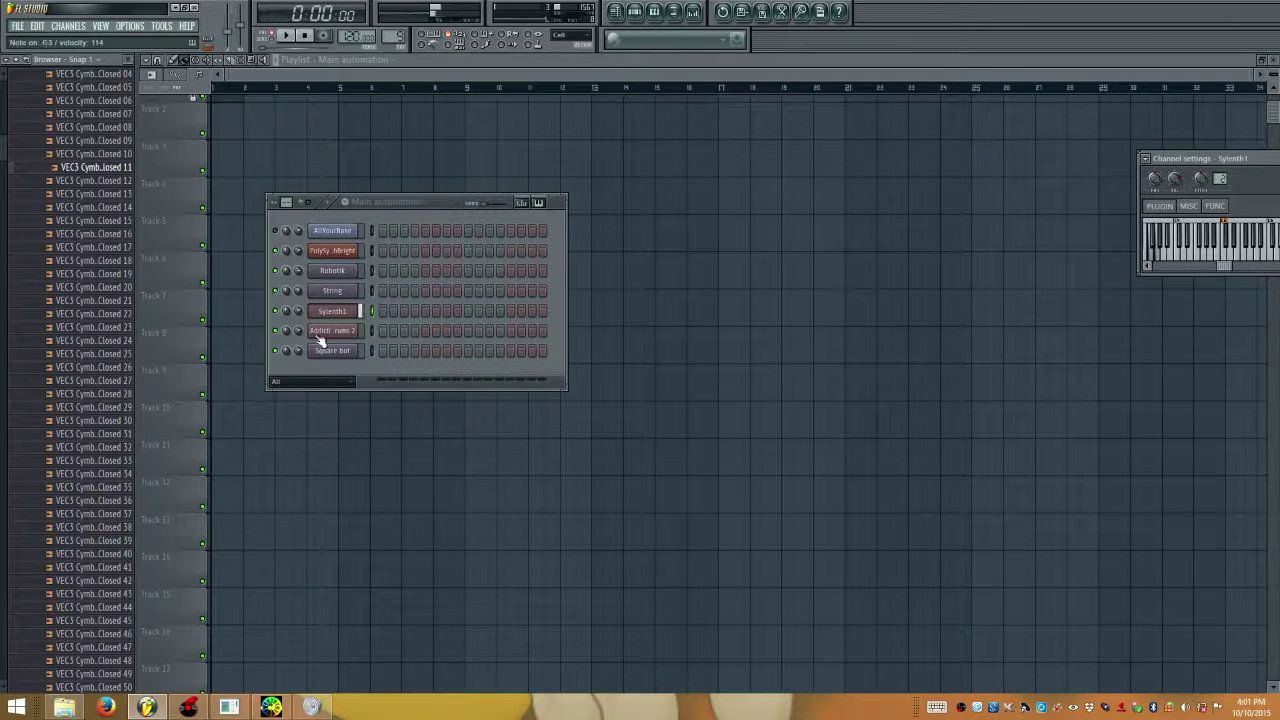
{"action": "left_click", "coordinate": [372, 330]}
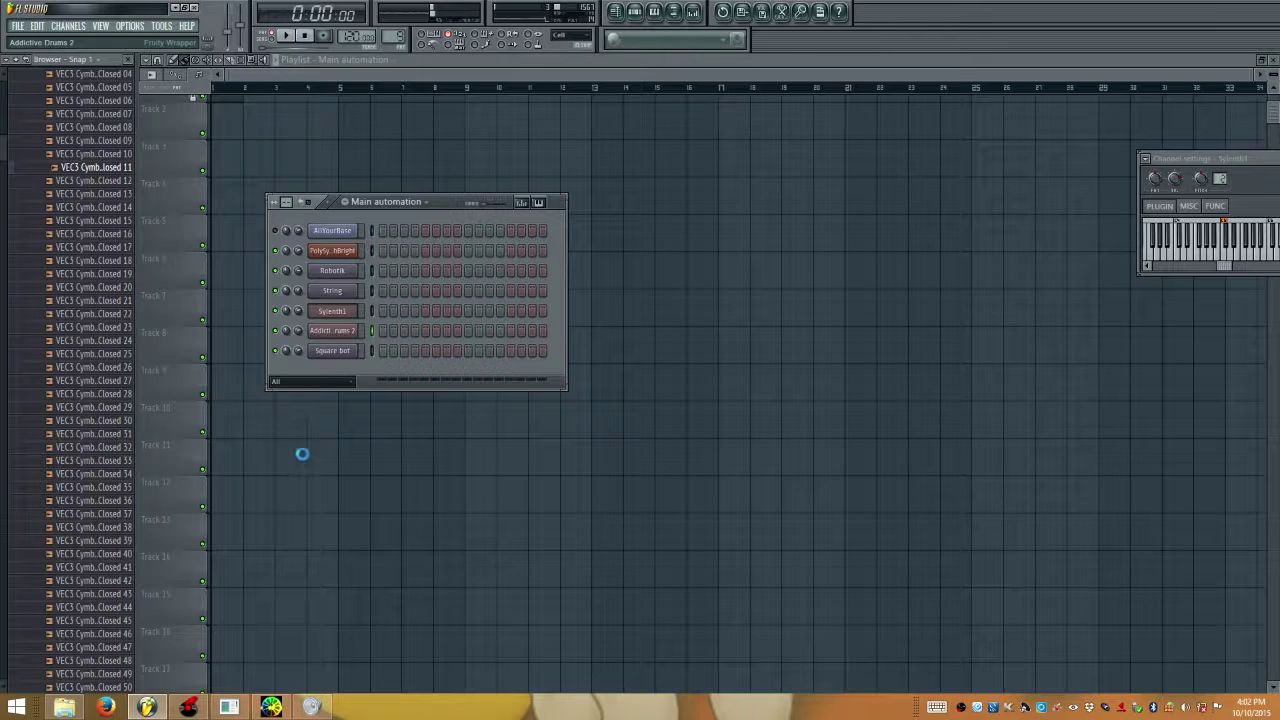
Switch to SYNTH'able and bring its window in front of VirtualDJ
{"action": "left_click", "coordinate": [271, 707]}
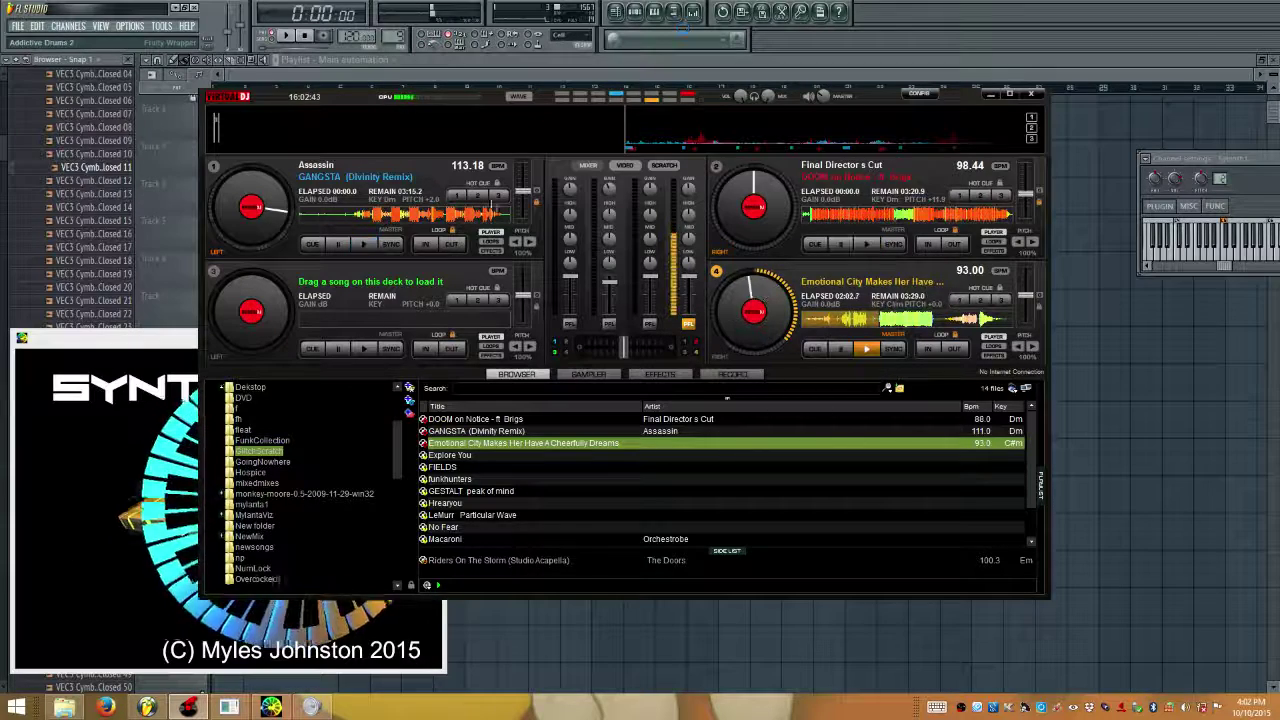
{"action": "left_click", "coordinate": [138, 452]}
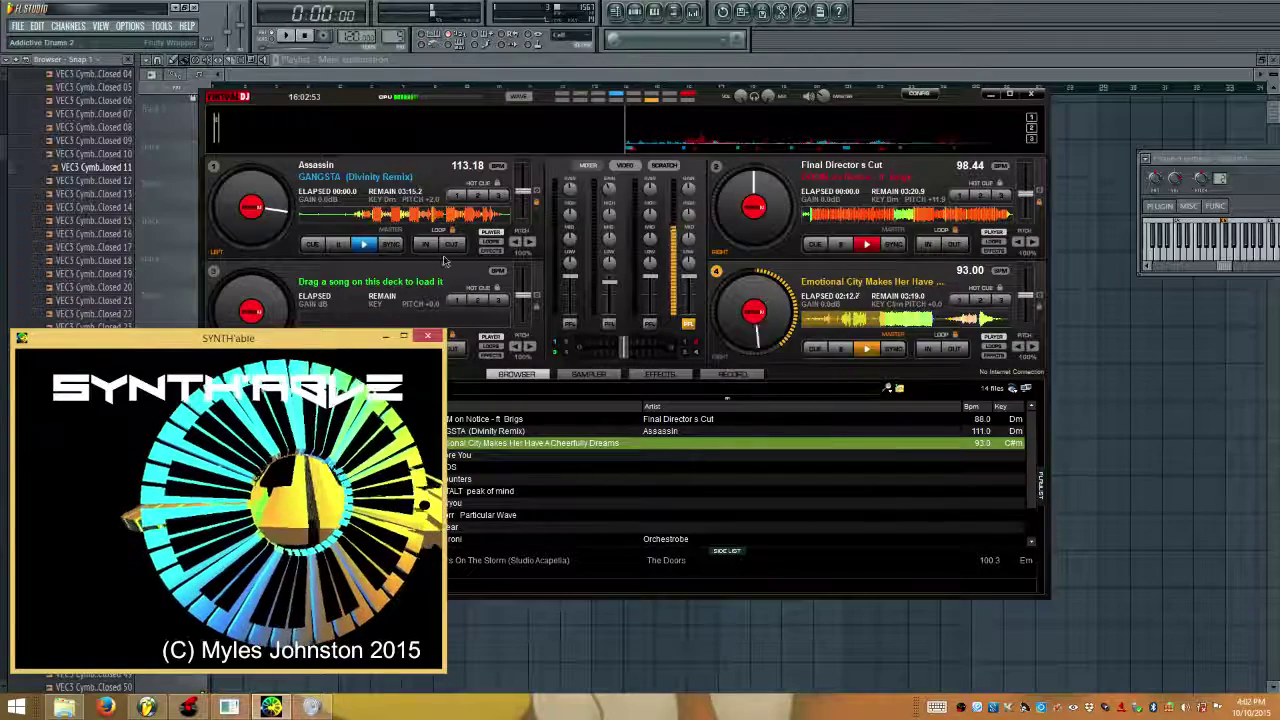
Force the unresponsive FL Studio to close and relaunch it from the Start screen
{"action": "left_click", "coordinate": [1031, 93]}
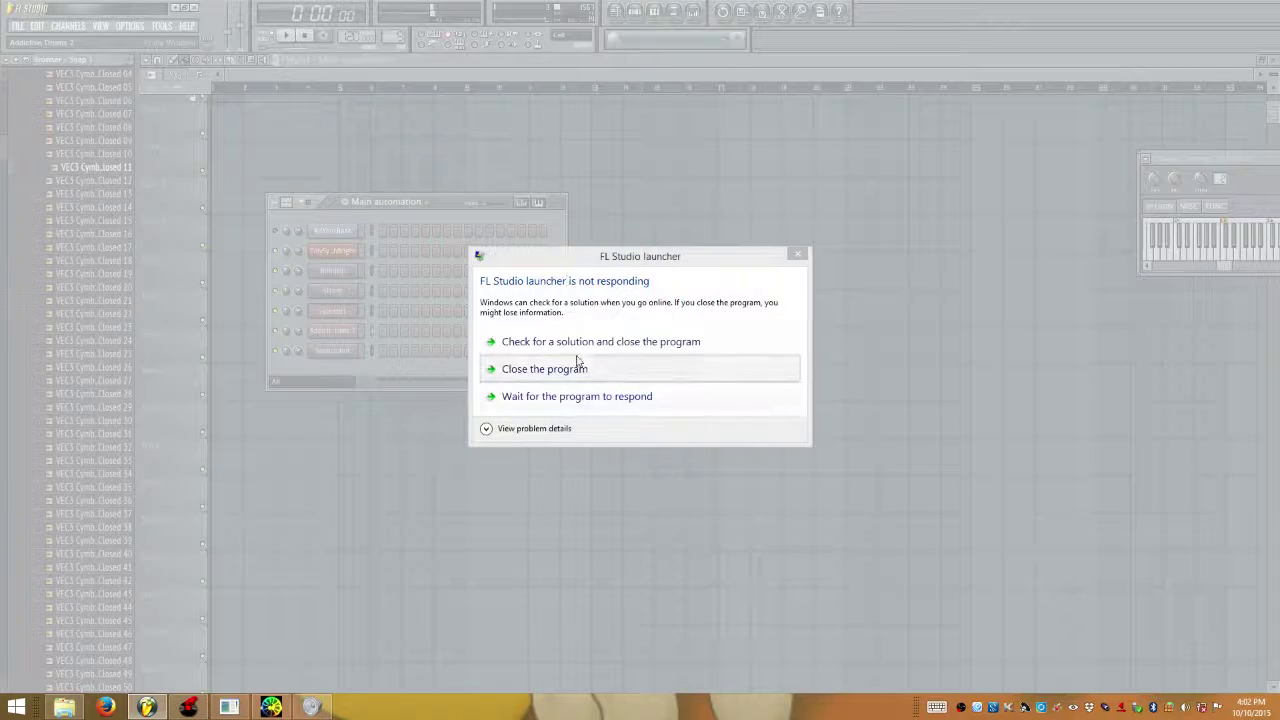
{"action": "left_click", "coordinate": [575, 366]}
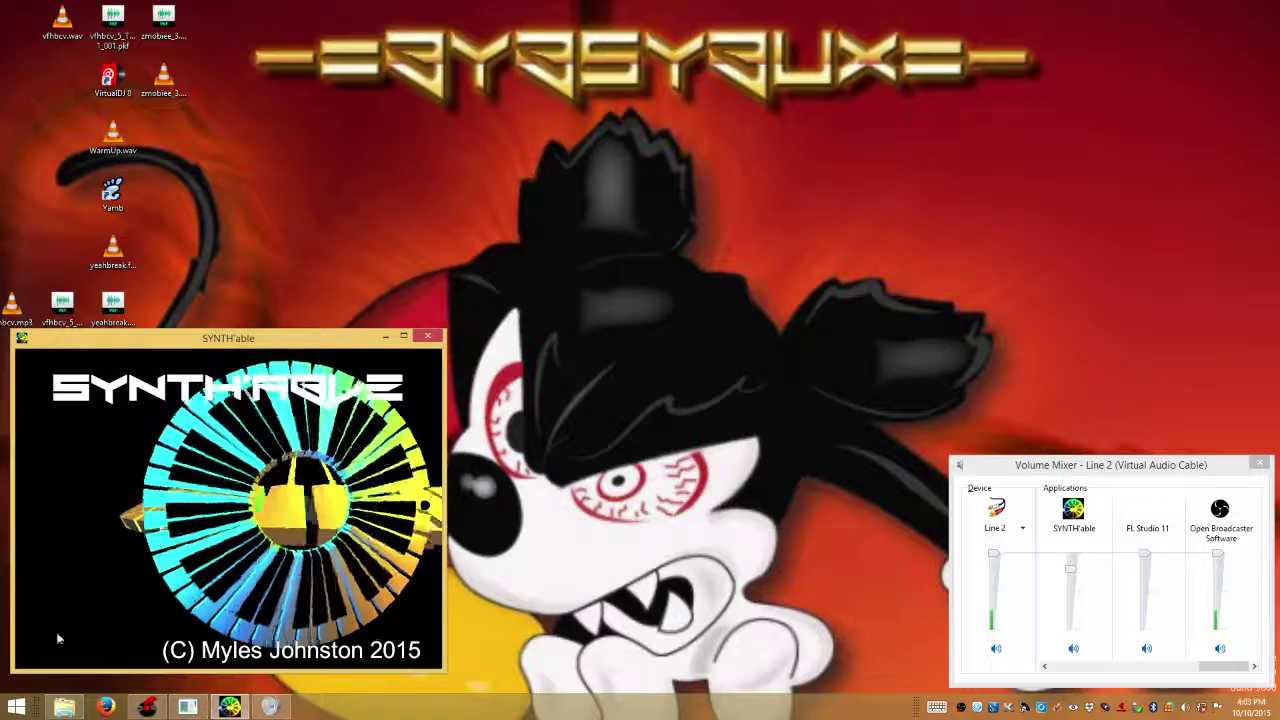
{"action": "left_click", "coordinate": [16, 708]}
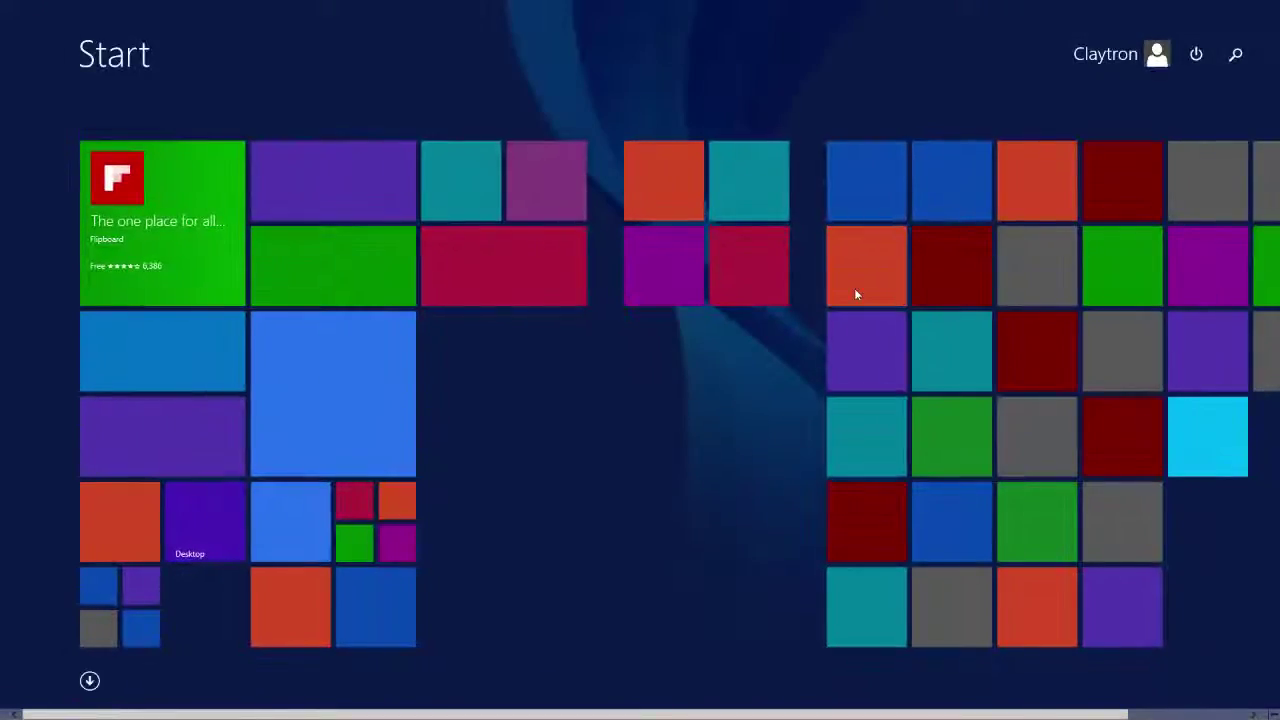
{"action": "left_click", "coordinate": [860, 290]}
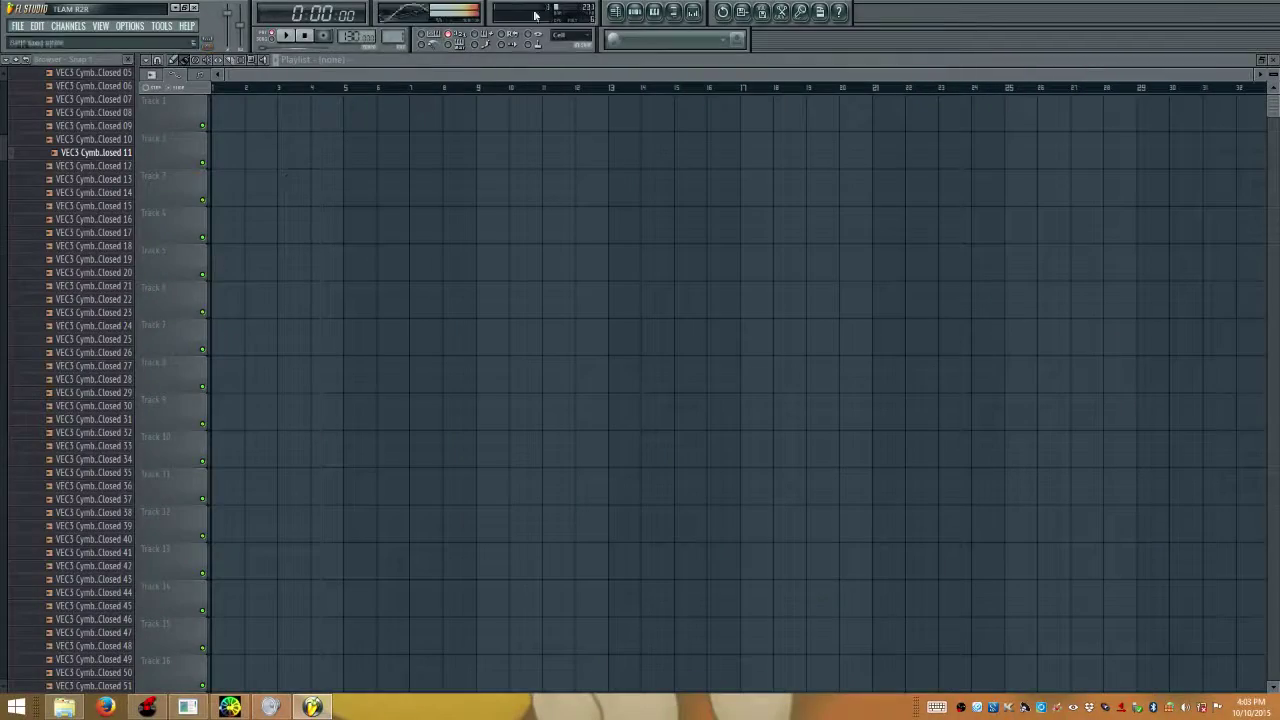
Open the step sequencer and insert an Addictive Drums 2 x64 channel
{"action": "left_click", "coordinate": [635, 12]}
{"action": "key", "text": "space"}
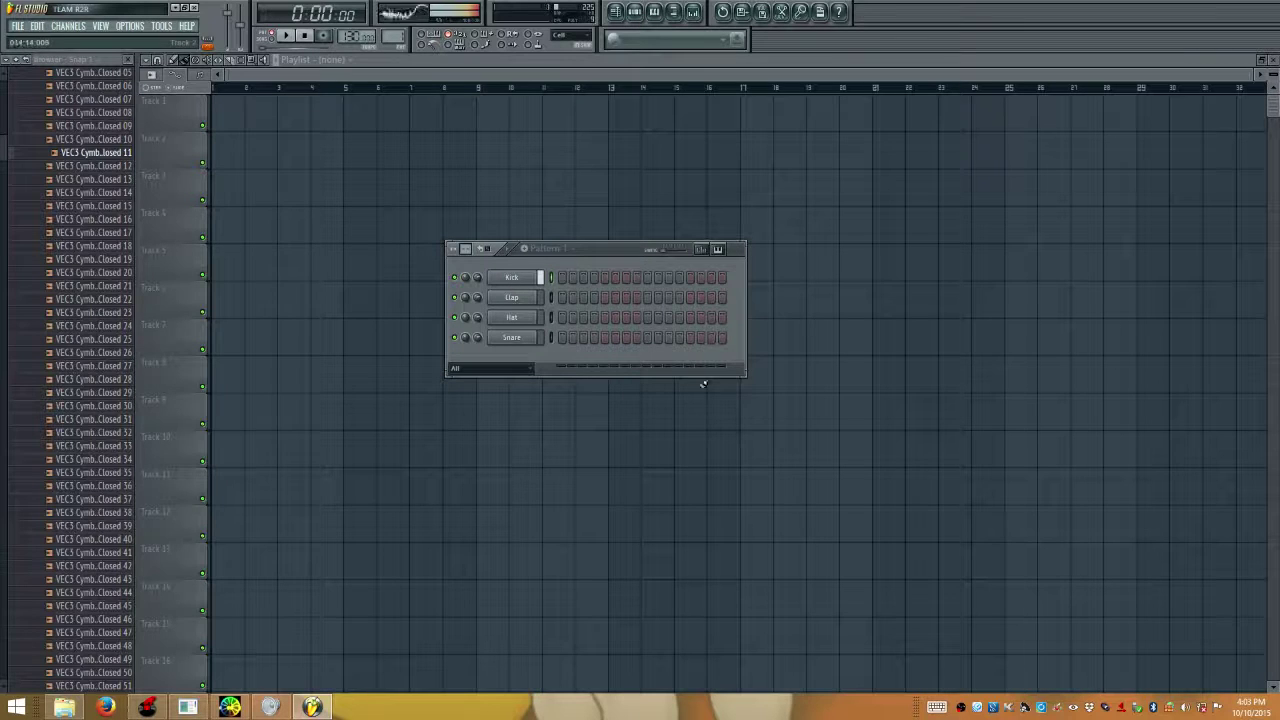
{"action": "right_click", "coordinate": [536, 274]}
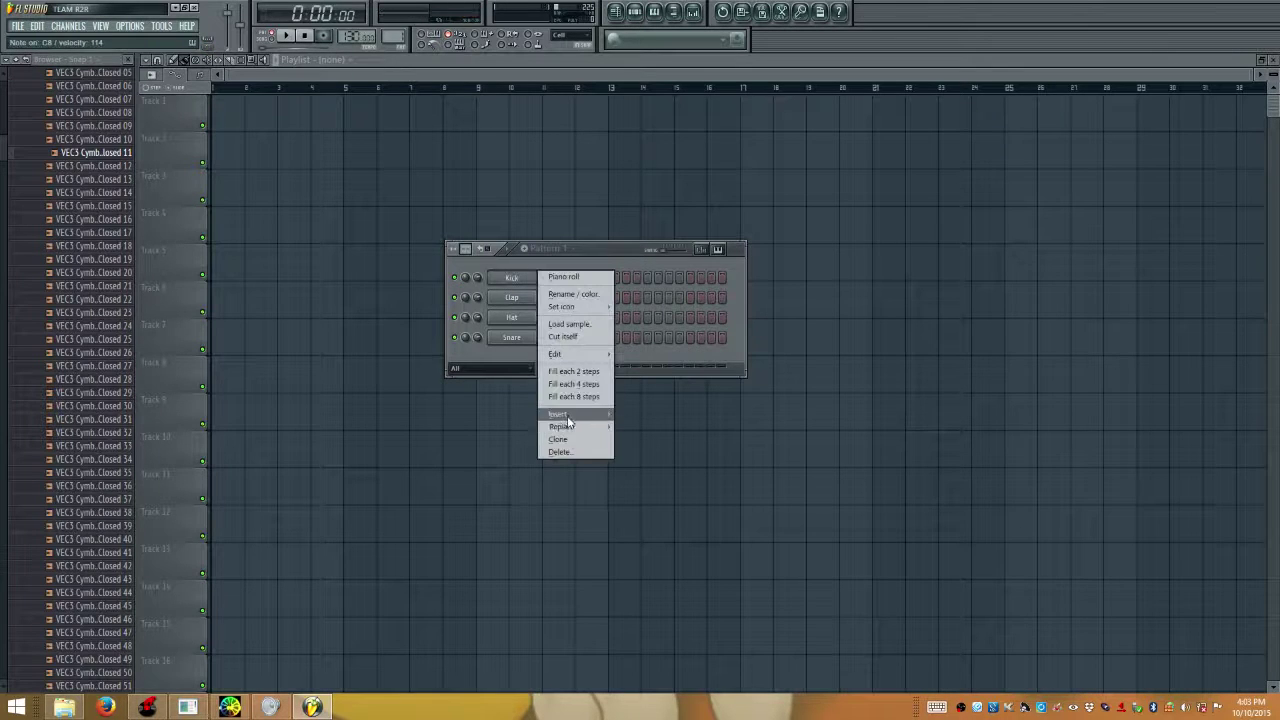
{"action": "mouse_move", "coordinate": [572, 427]}
{"action": "left_click", "coordinate": [648, 166]}
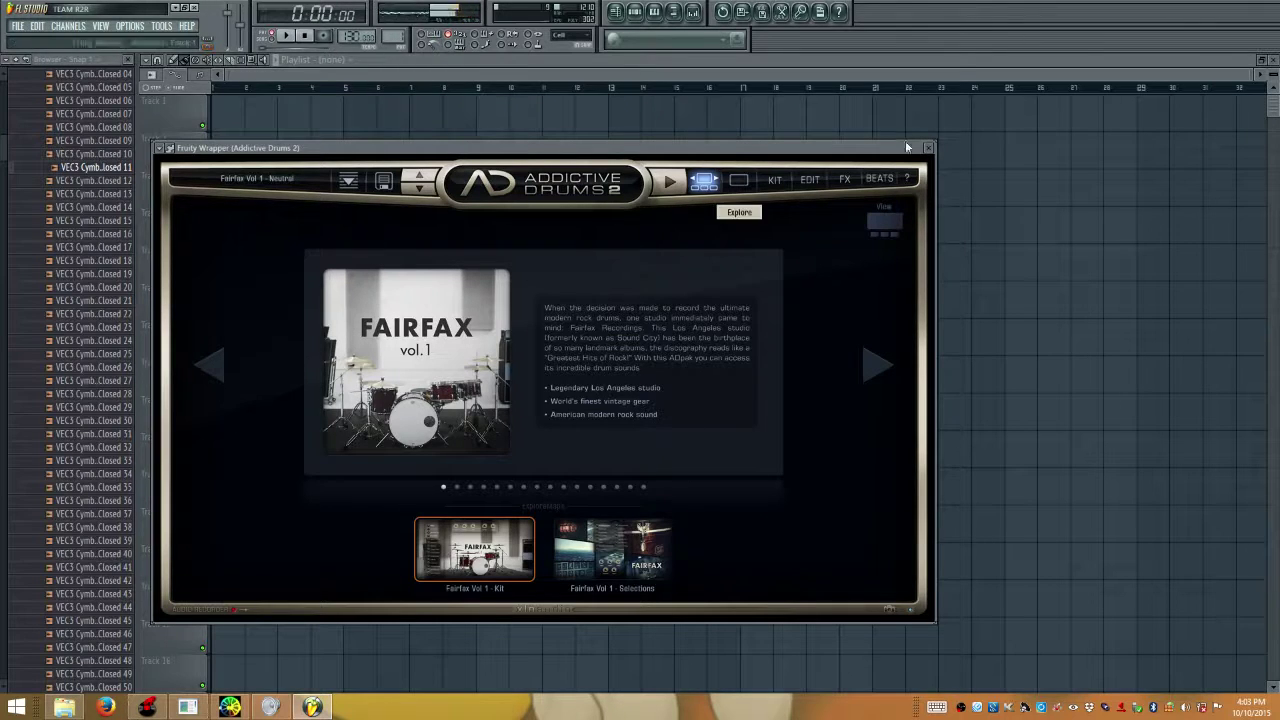
Try the Fairfax Vol 1 Selections presets Slap Back Room, The Drummer And The Thief and Muffled And Ringy, settle on Like A Machine and close the plugin
{"action": "left_click", "coordinate": [604, 545]}
{"action": "left_click", "coordinate": [605, 337]}
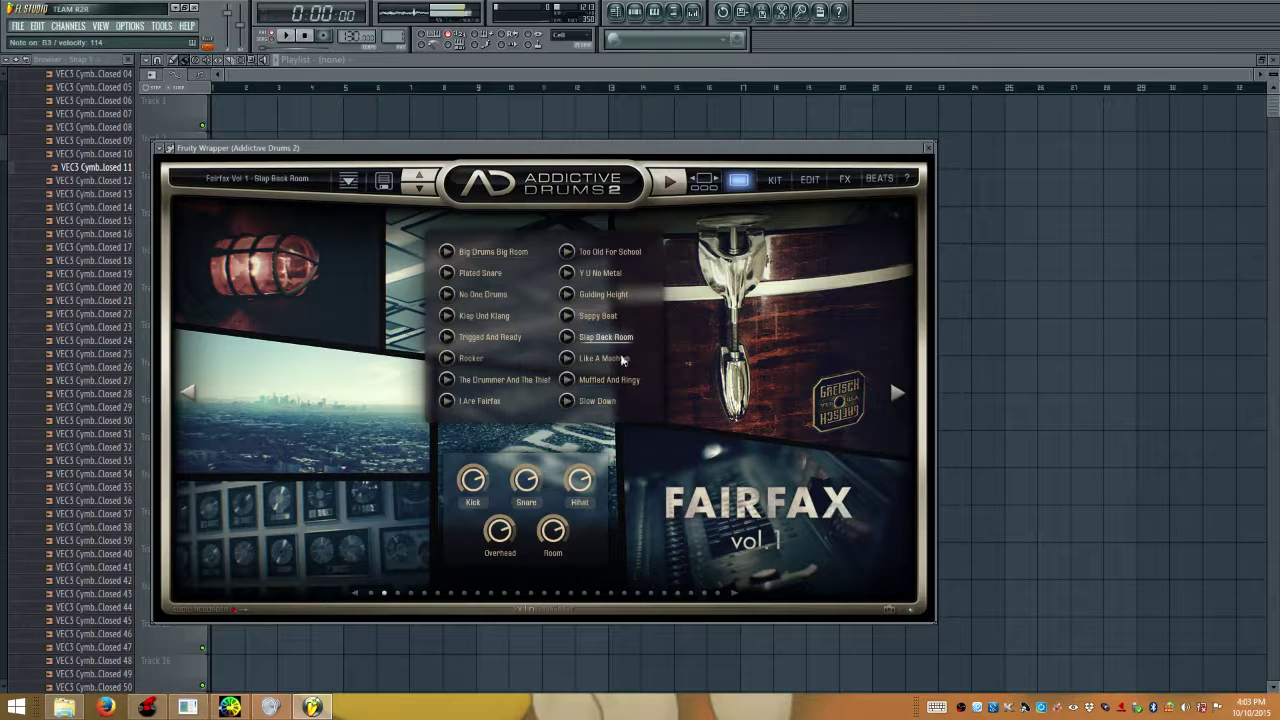
{"action": "left_click", "coordinate": [502, 380]}
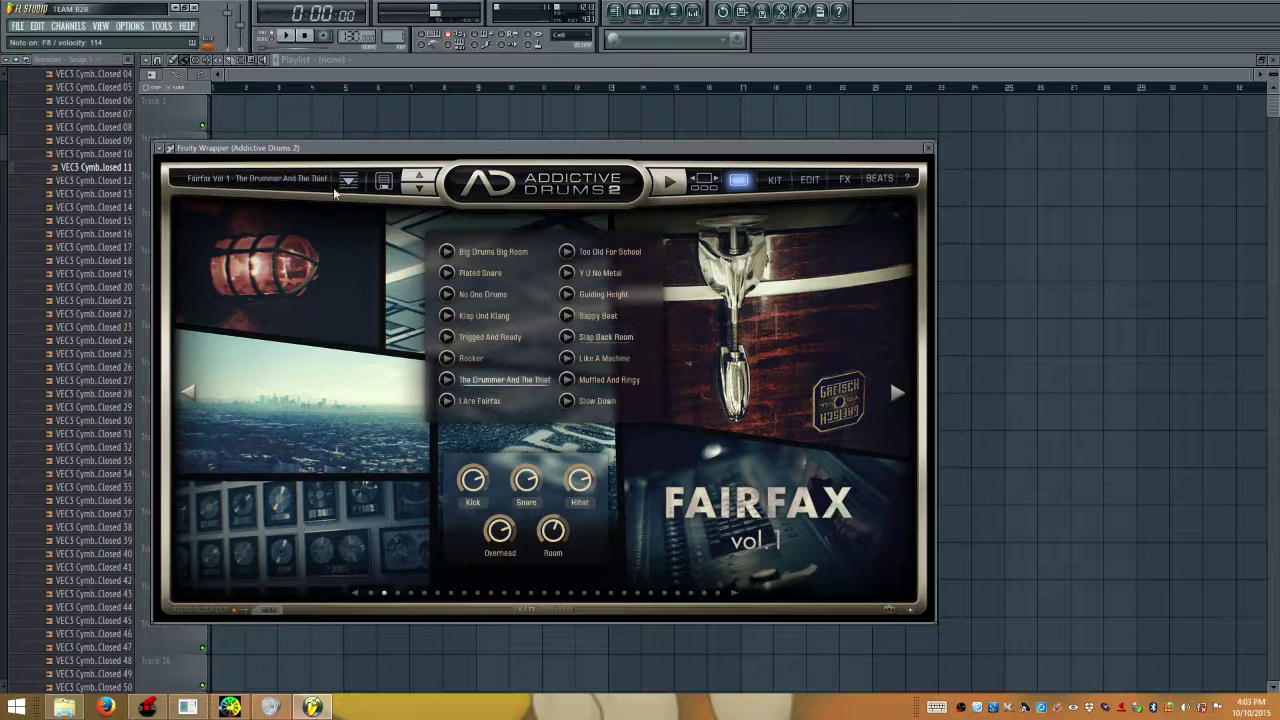
{"action": "left_click", "coordinate": [607, 380]}
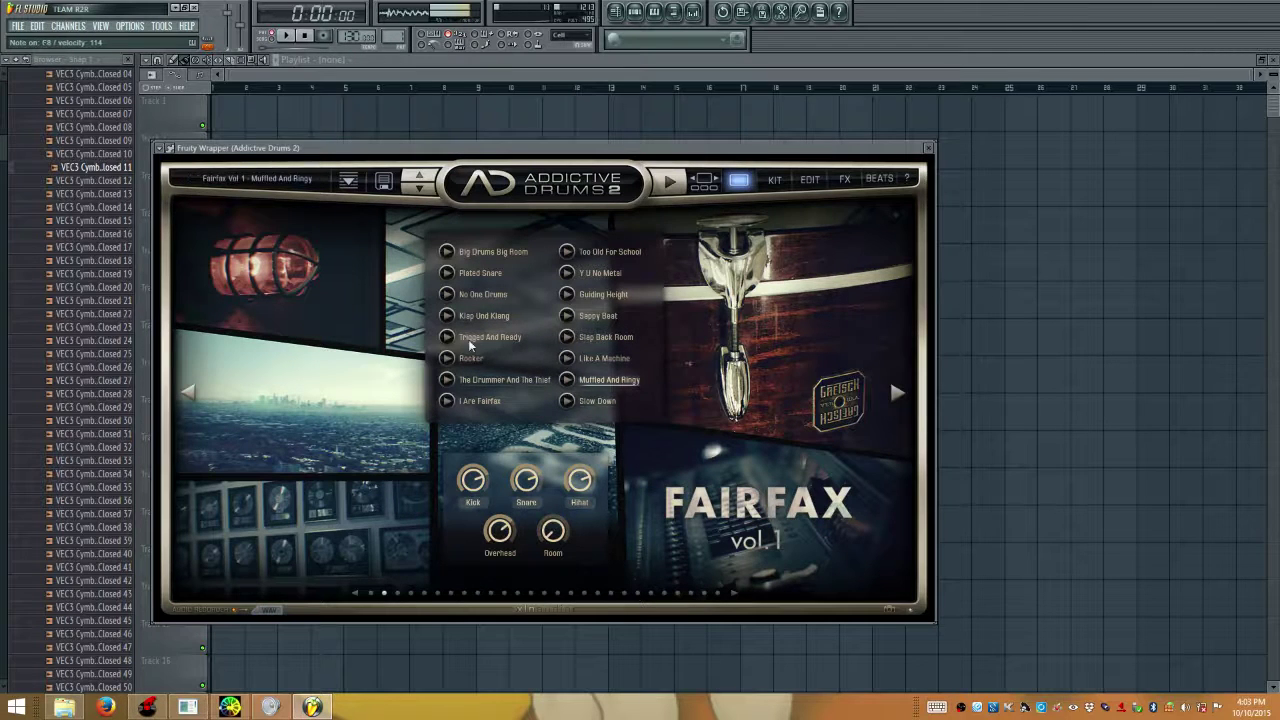
{"action": "left_click", "coordinate": [617, 360]}
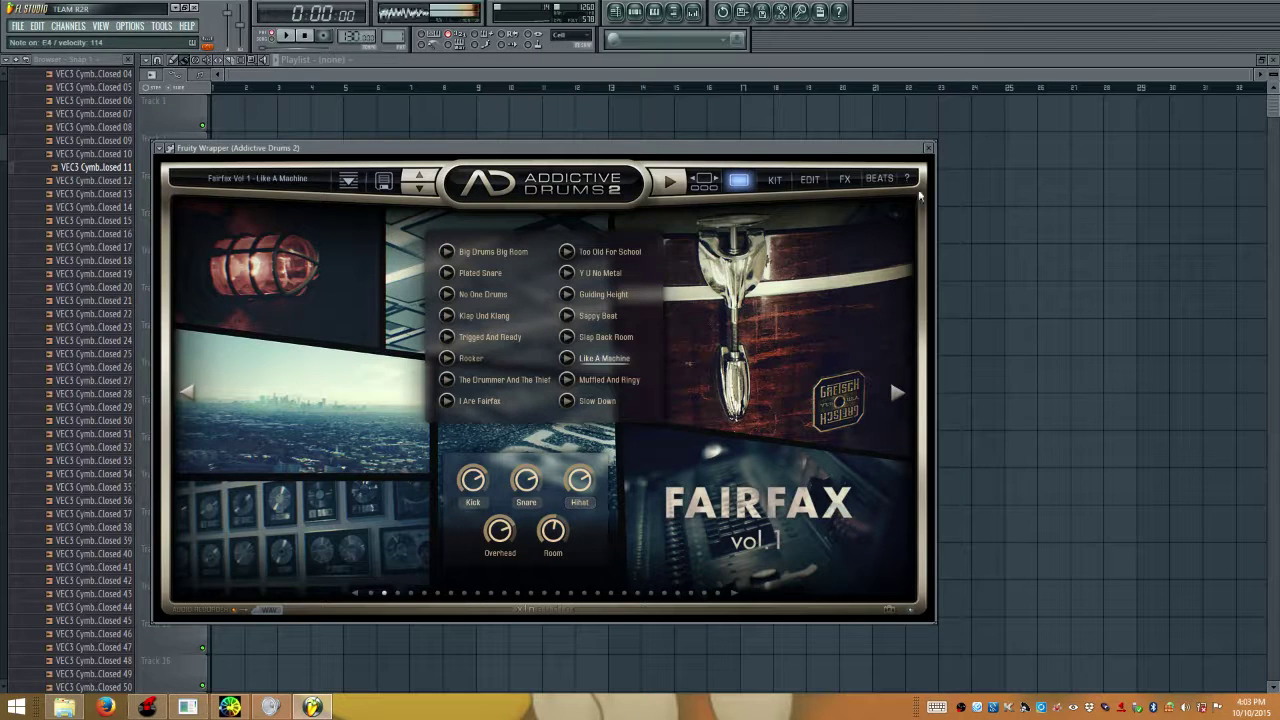
{"action": "left_click", "coordinate": [931, 147]}
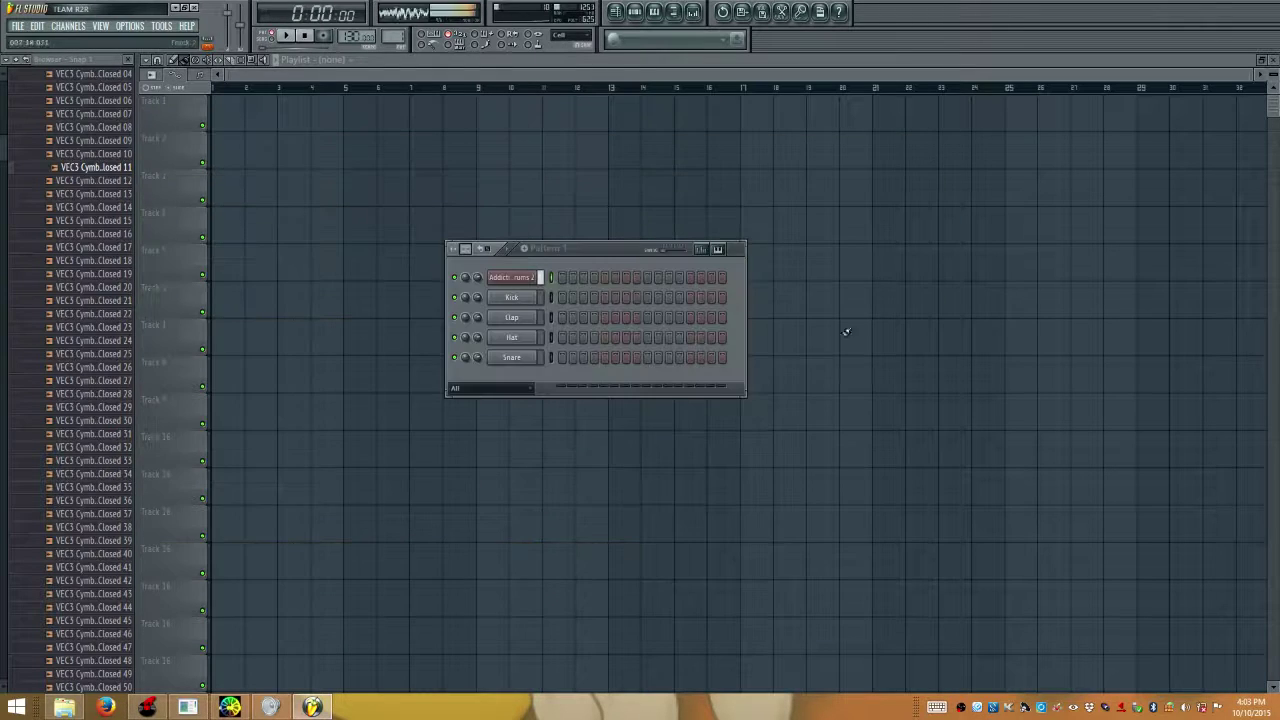
Open the mixer and load Fruity Reeverb 2 into the first effect slot of the Master track
{"action": "left_click", "coordinate": [692, 12]}
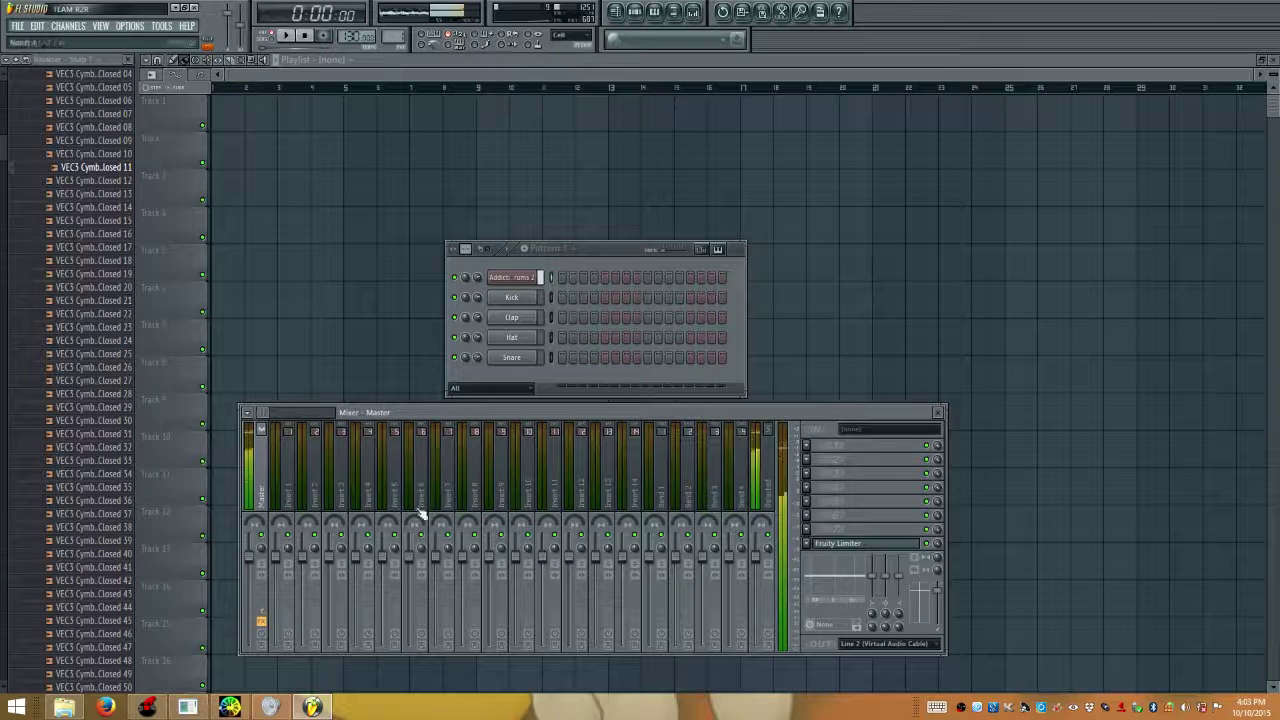
{"action": "left_click", "coordinate": [811, 449]}
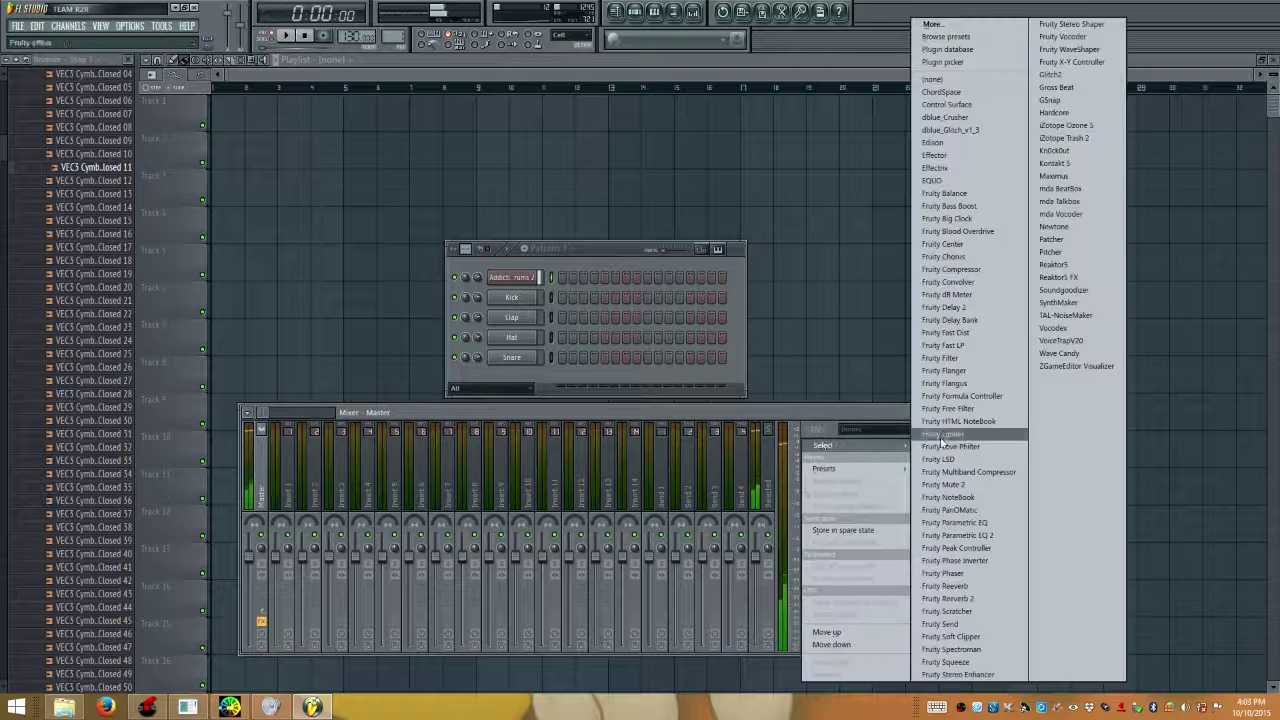
{"action": "left_click", "coordinate": [947, 598]}
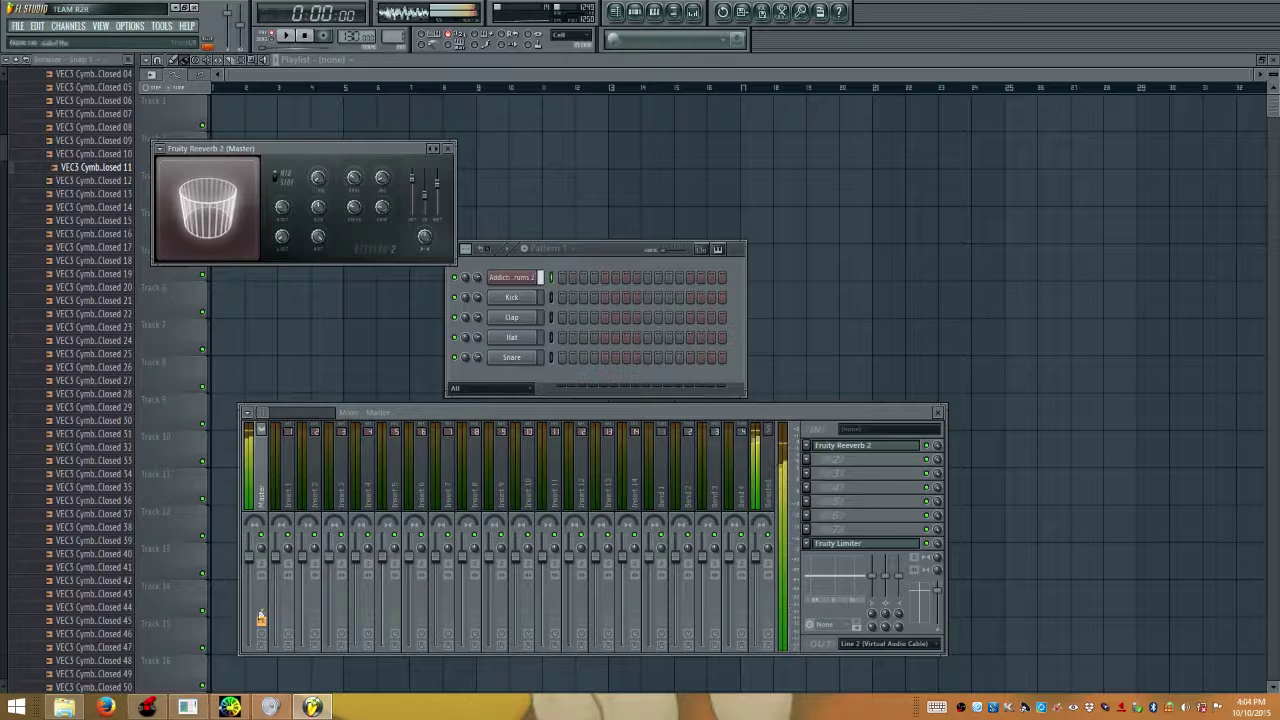
Switch to VirtualDJ, load FIELDS onto deck 1, sync it and start playback
{"action": "left_click", "coordinate": [147, 707]}
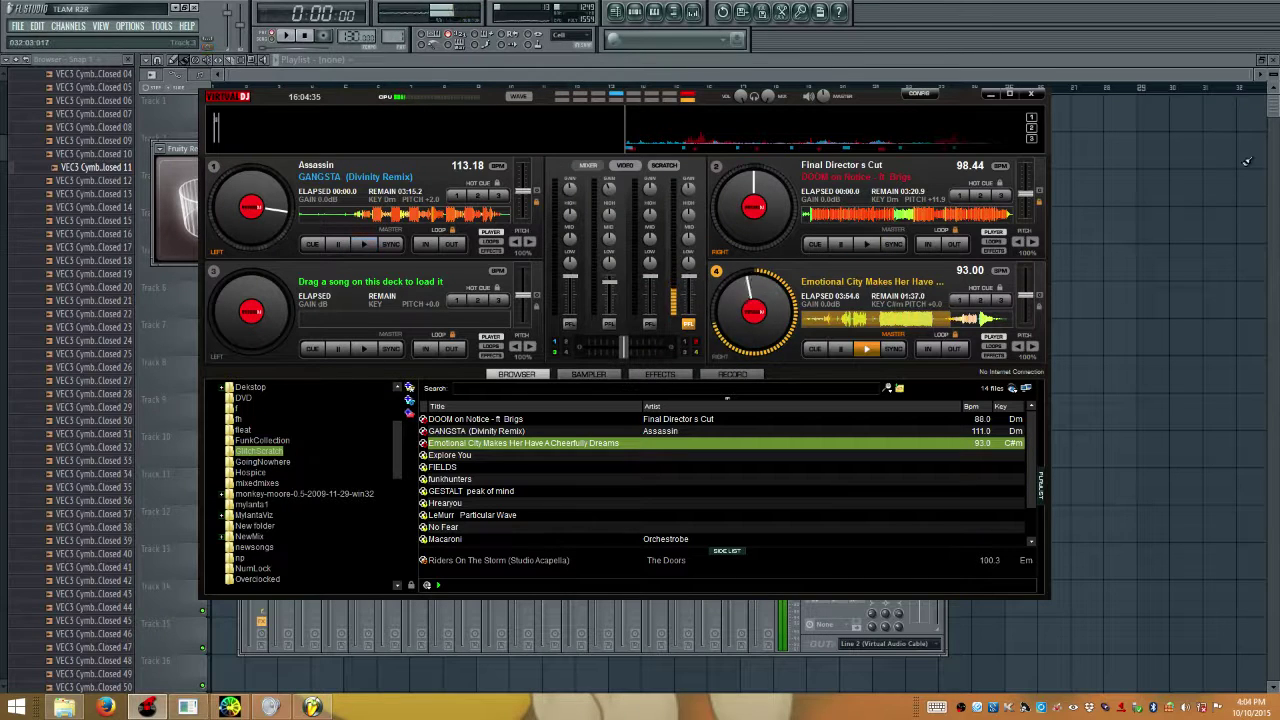
{"action": "left_click_drag", "start_coordinate": [455, 470], "coordinate": [370, 235]}
{"action": "left_click", "coordinate": [384, 246]}
{"action": "left_click", "coordinate": [366, 245]}
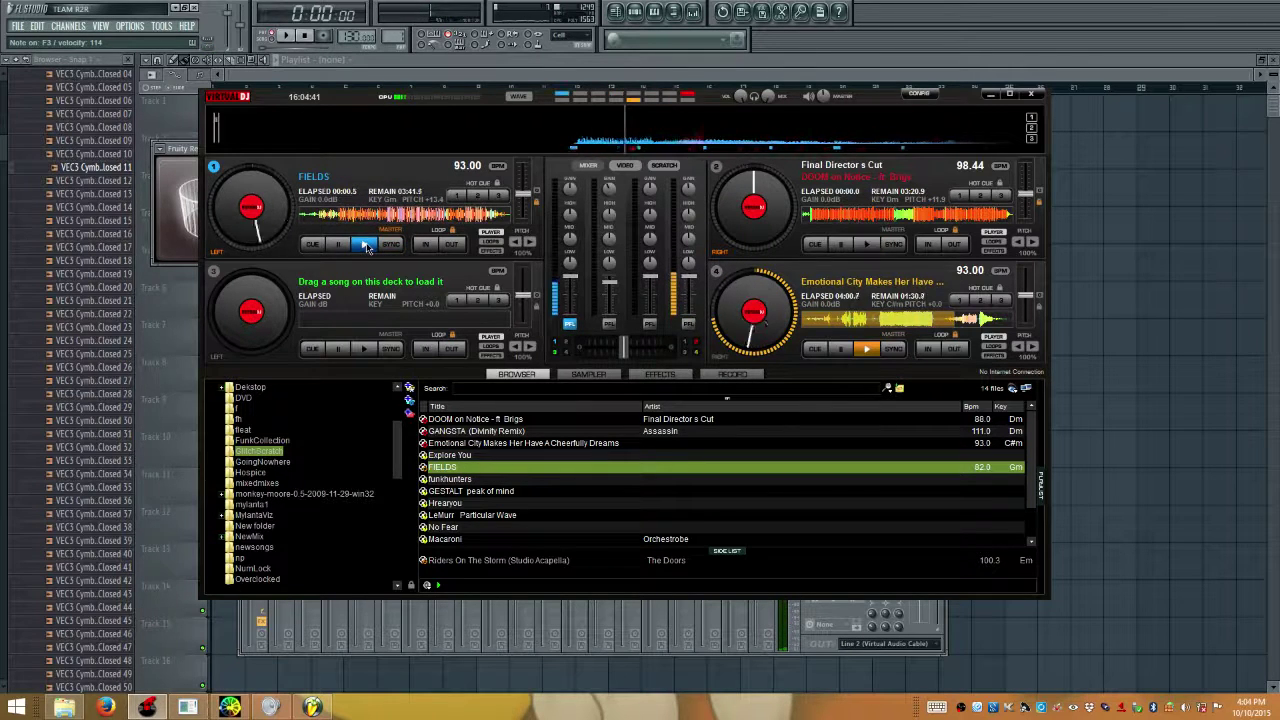
Scratch the deck 1 and deck 4 platters while both tracks are playing
{"action": "left_click", "coordinate": [237, 211]}
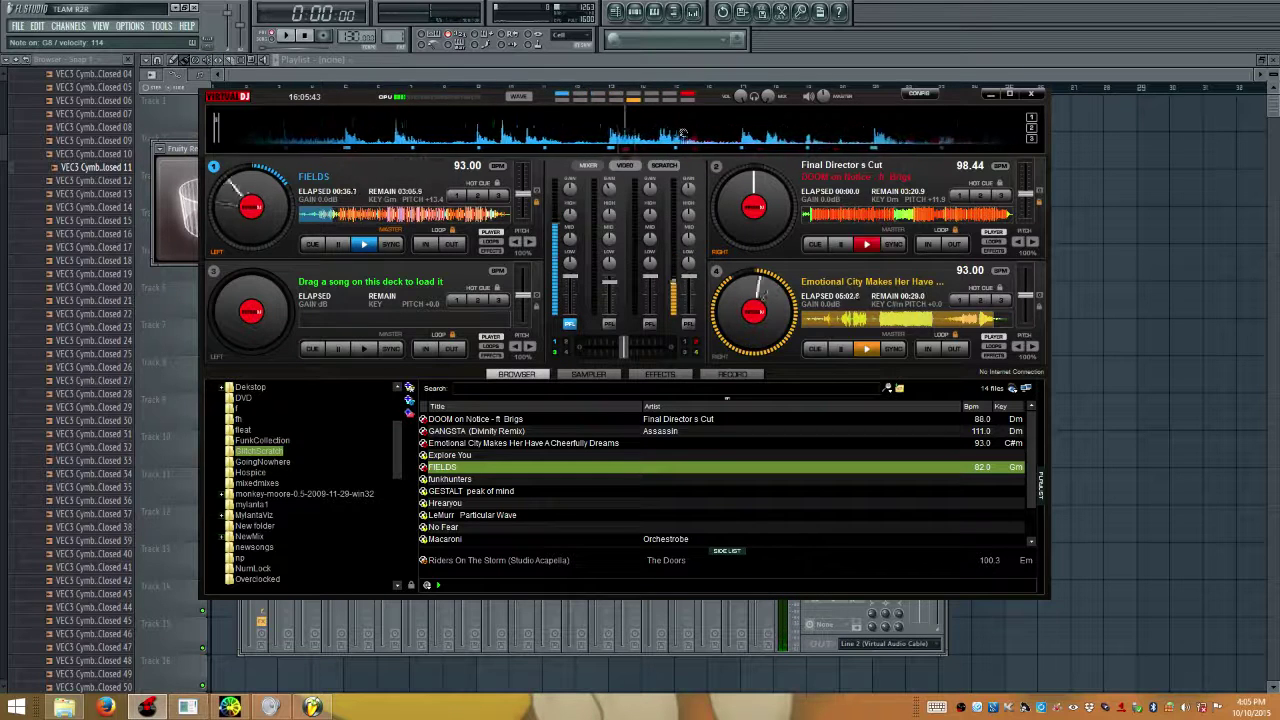
{"action": "left_click", "coordinate": [736, 316]}
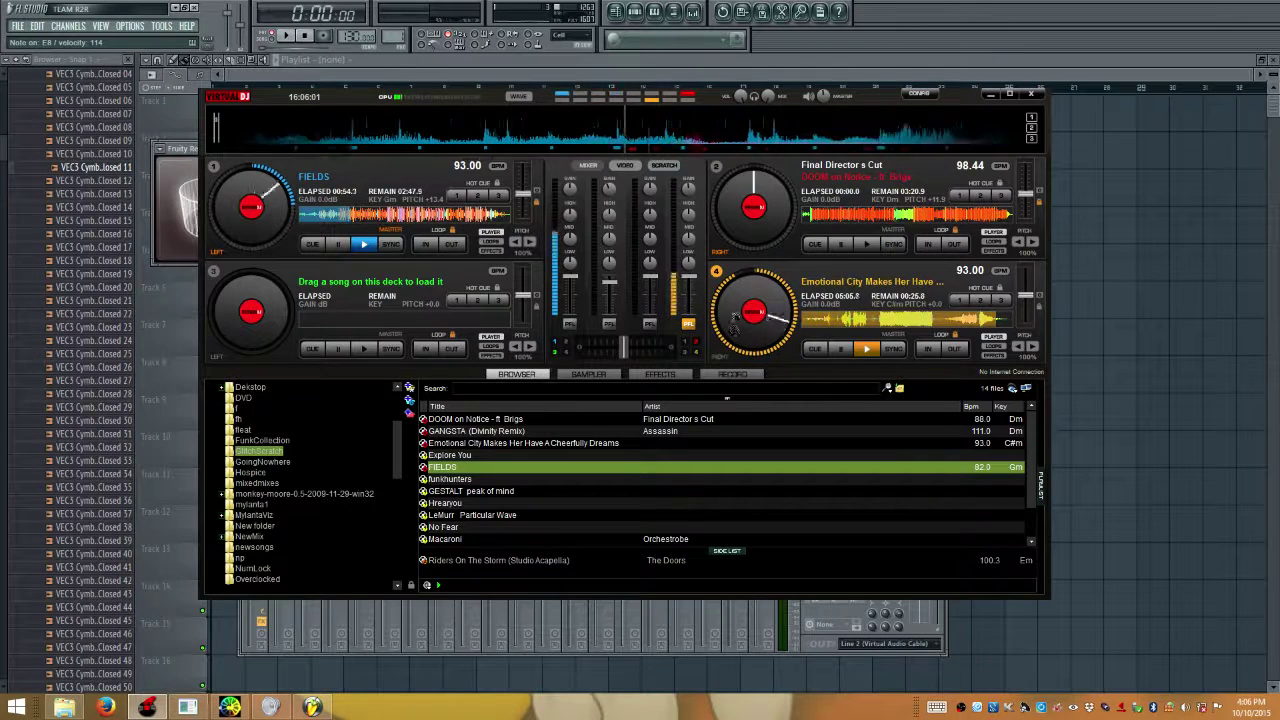
{"action": "left_click_drag", "start_coordinate": [735, 338], "coordinate": [735, 318]}
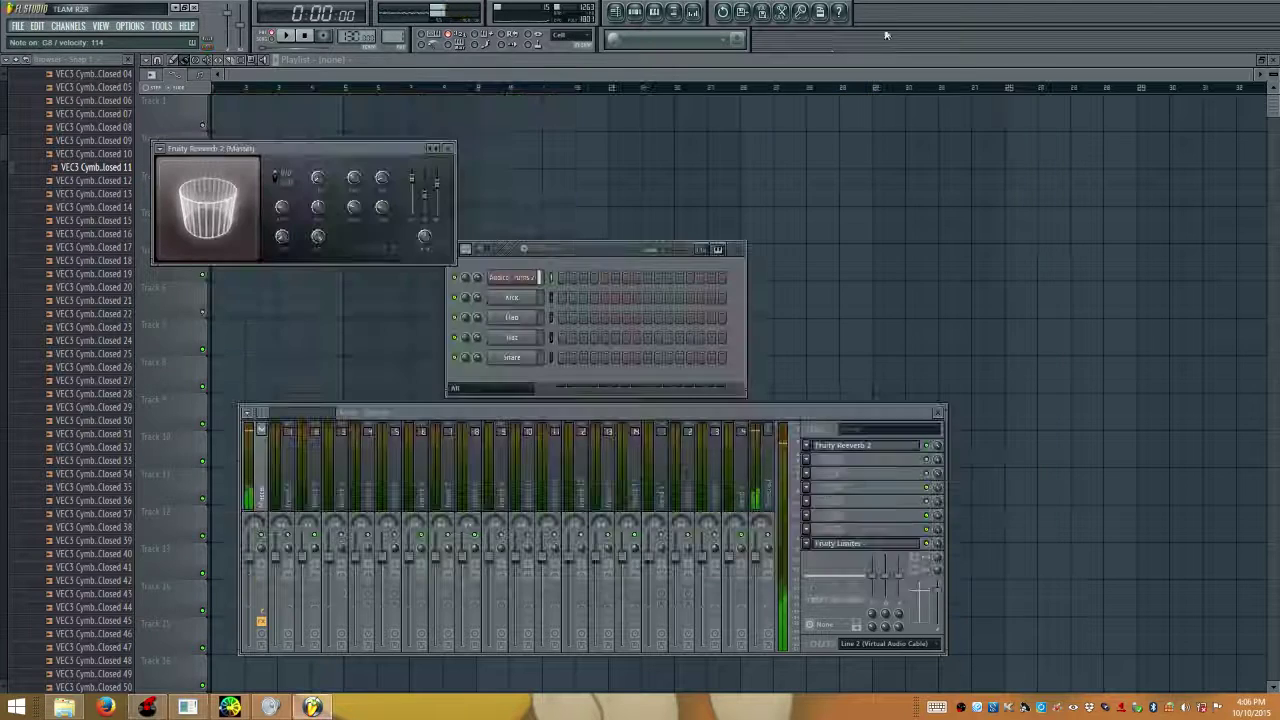
Switch back to FL Studio and insert a Massive channel below Addictive Drums 2
{"action": "key", "text": "alt+Tab"}
{"action": "right_click", "coordinate": [538, 292]}
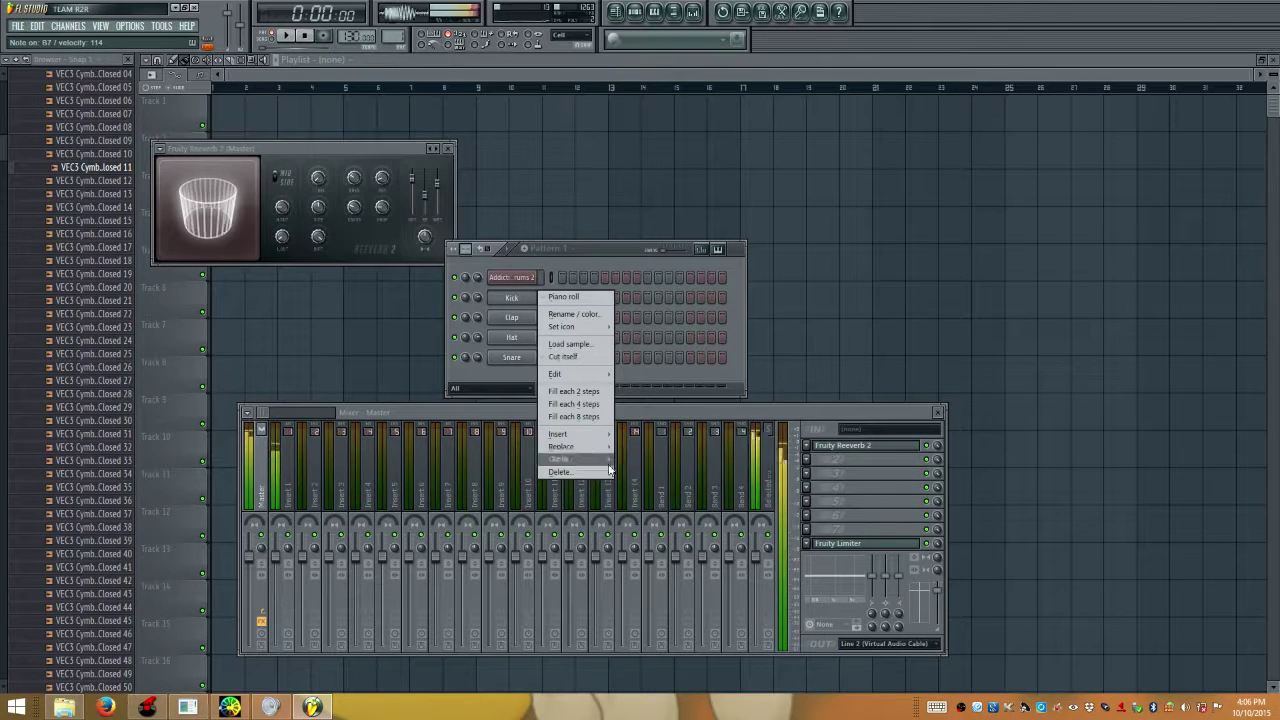
{"action": "mouse_move", "coordinate": [578, 434]}
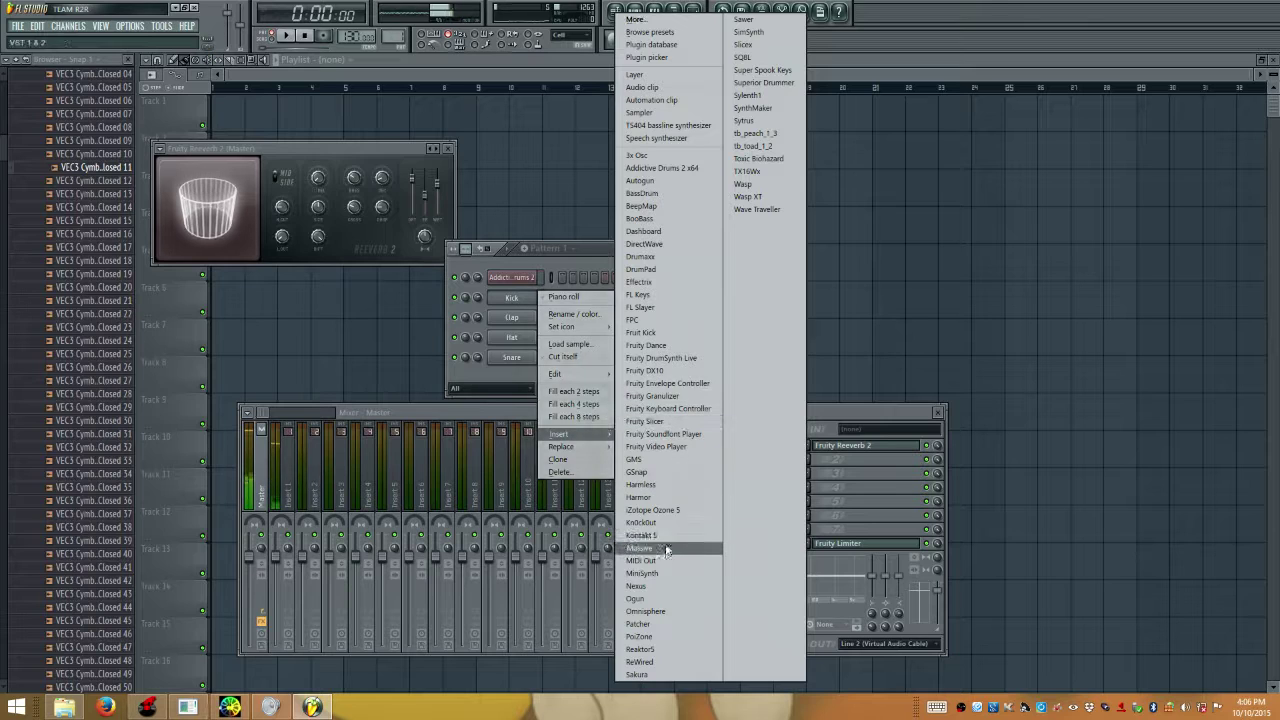
{"action": "left_click", "coordinate": [664, 548]}
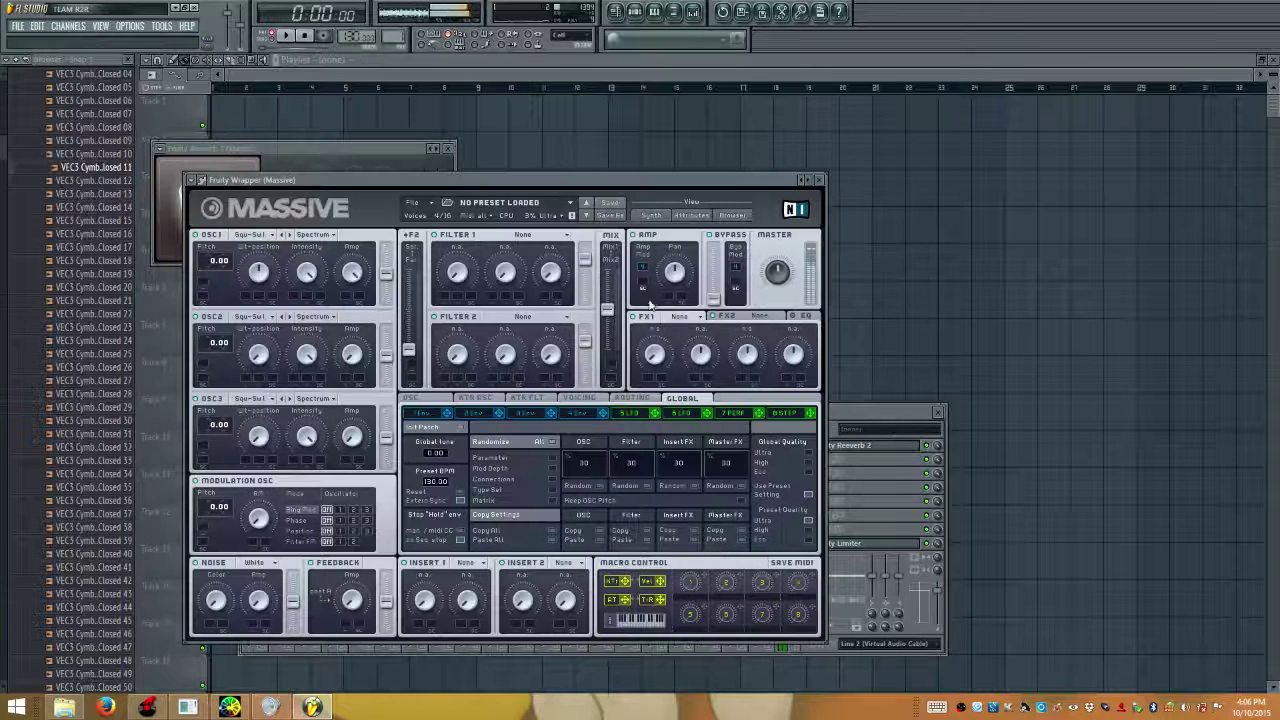
Open Massive's sound browser, try the Massive Threat presets Alarmed and Bashful, and load Basic
{"action": "left_click", "coordinate": [732, 215]}
{"action": "left_click", "coordinate": [450, 383]}
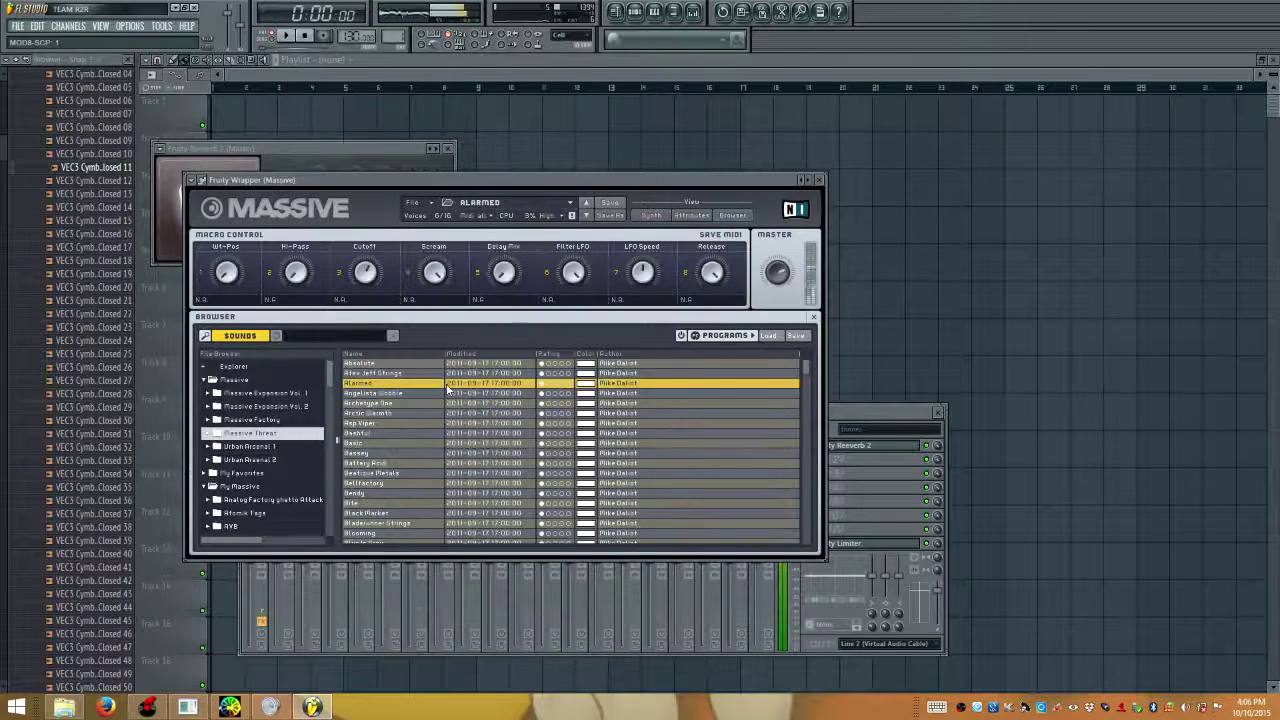
{"action": "left_click", "coordinate": [403, 433]}
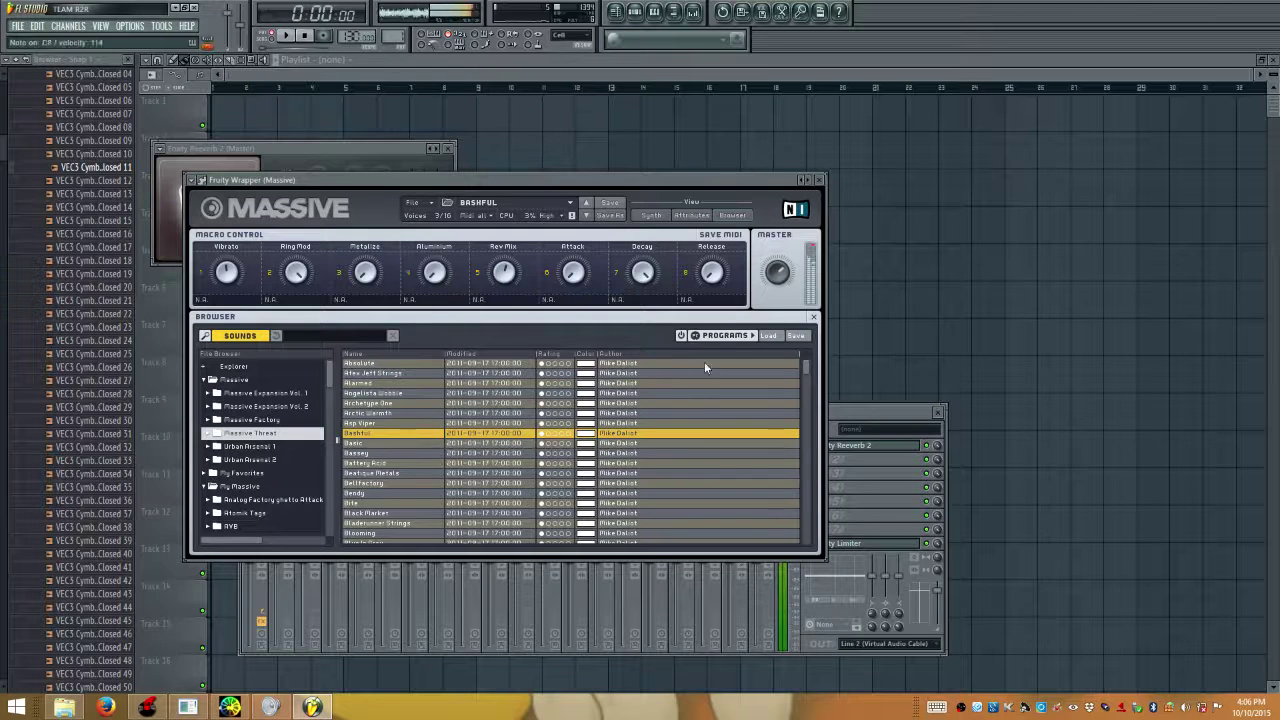
{"action": "left_click", "coordinate": [359, 445]}
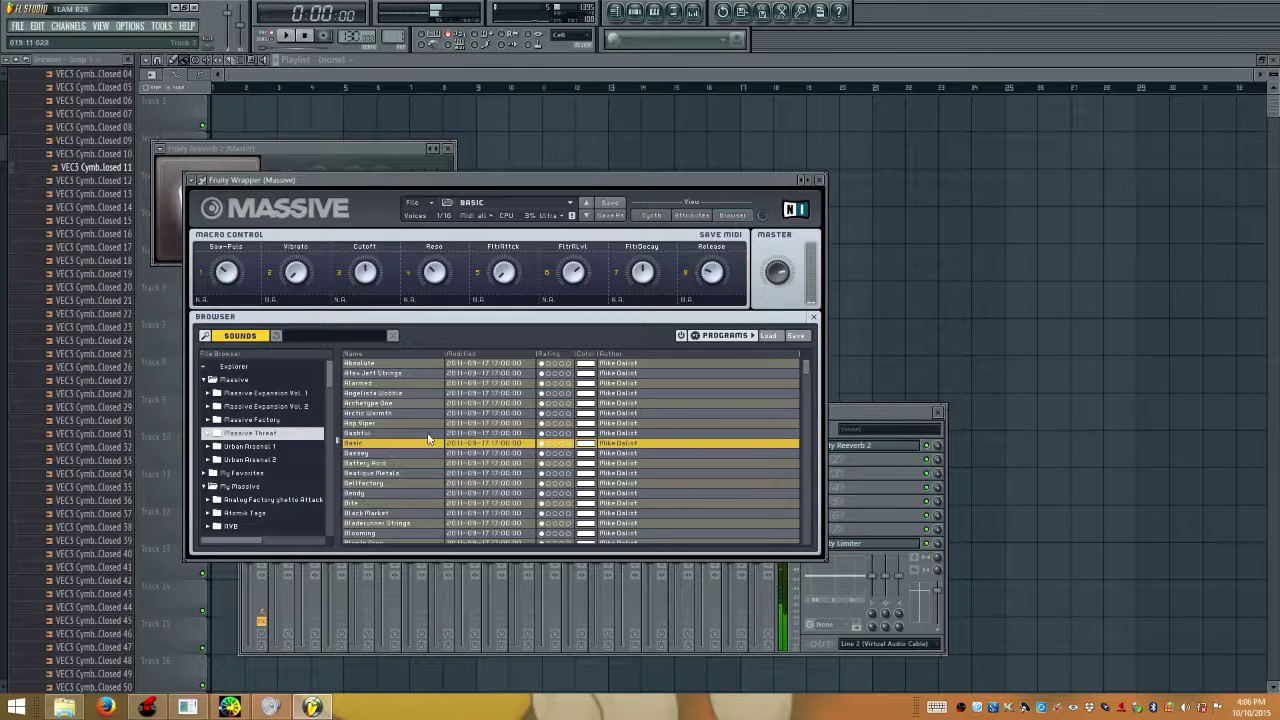
Bring VirtualDJ and SYNTH'able forward, maximize SYNTH'able for a while and restore it as a small window over VirtualDJ's browser
{"action": "left_click", "coordinate": [143, 708]}
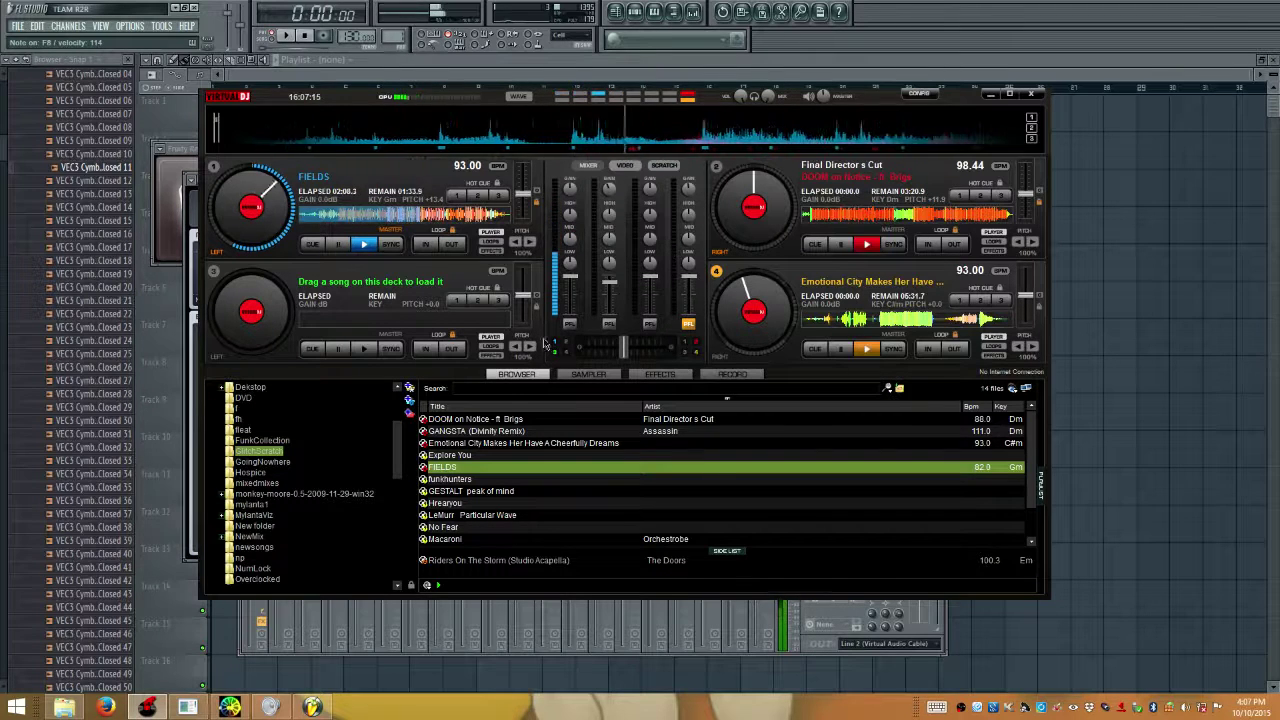
{"action": "left_click", "coordinate": [229, 707]}
{"action": "left_click_drag", "start_coordinate": [322, 342], "coordinate": [1128, 32]}
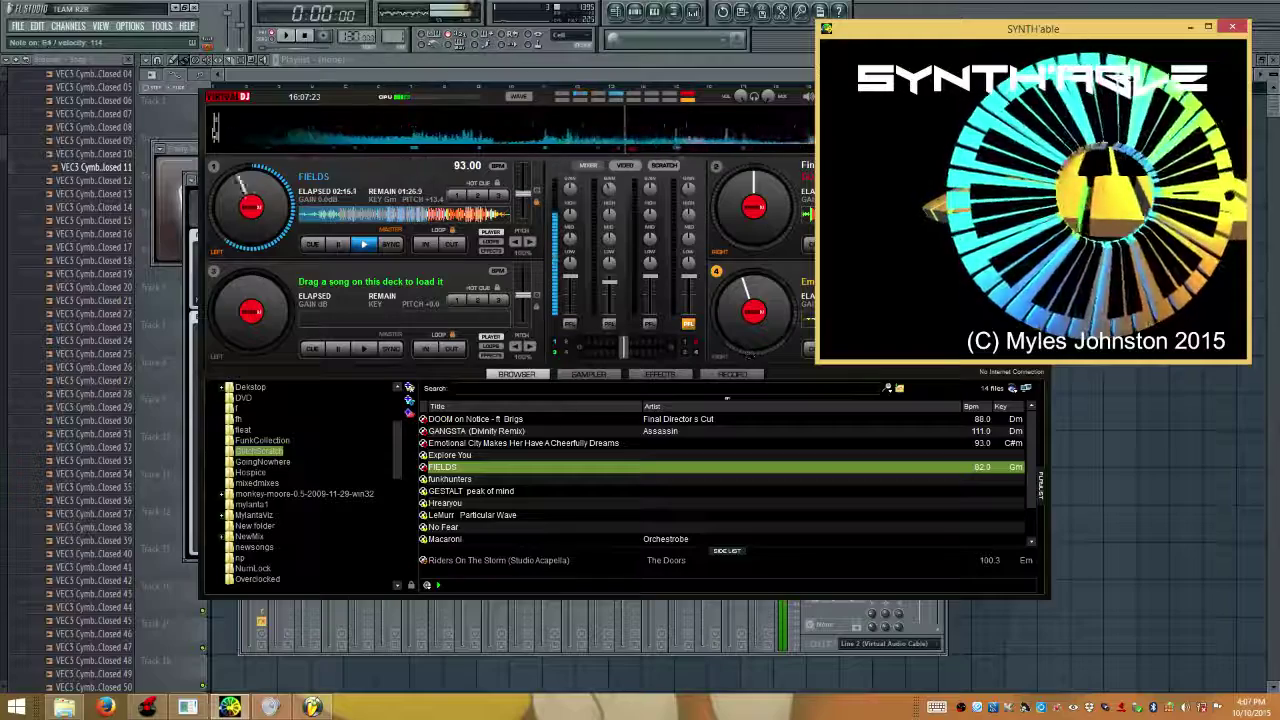
{"action": "left_click_drag", "start_coordinate": [1040, 30], "coordinate": [258, 370]}
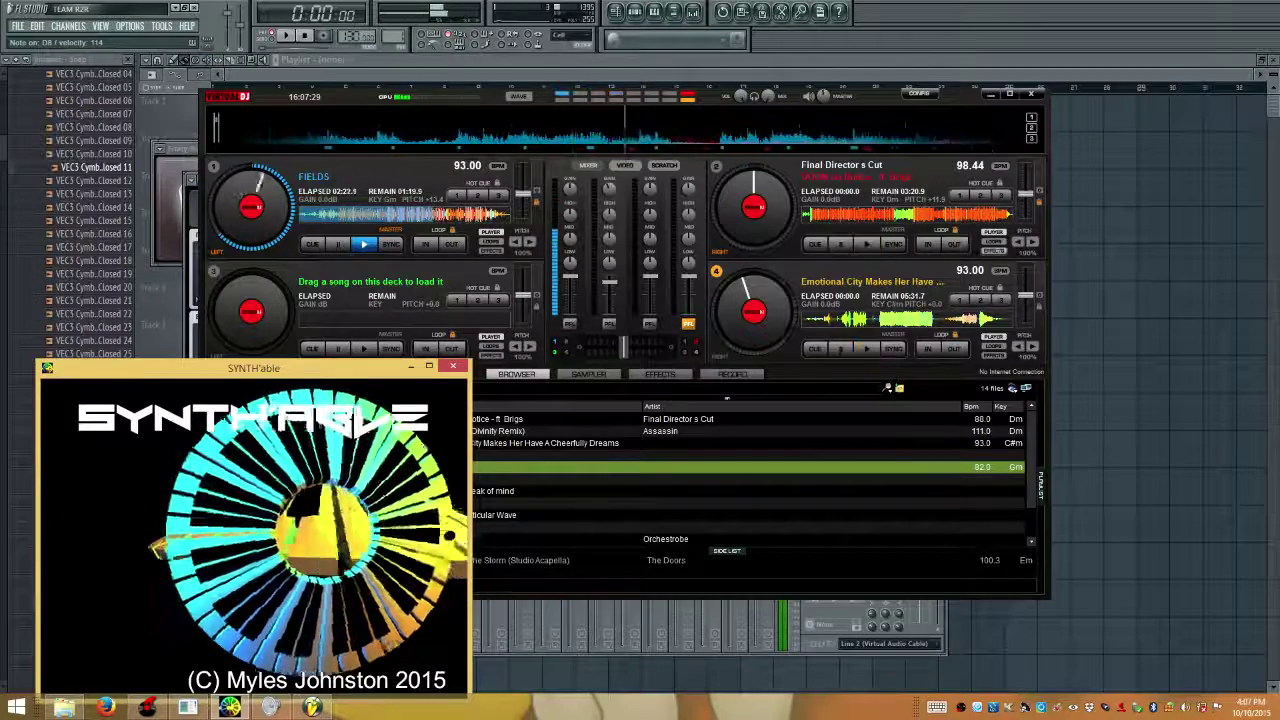
{"action": "left_click_drag", "start_coordinate": [330, 385], "coordinate": [1120, 1]}
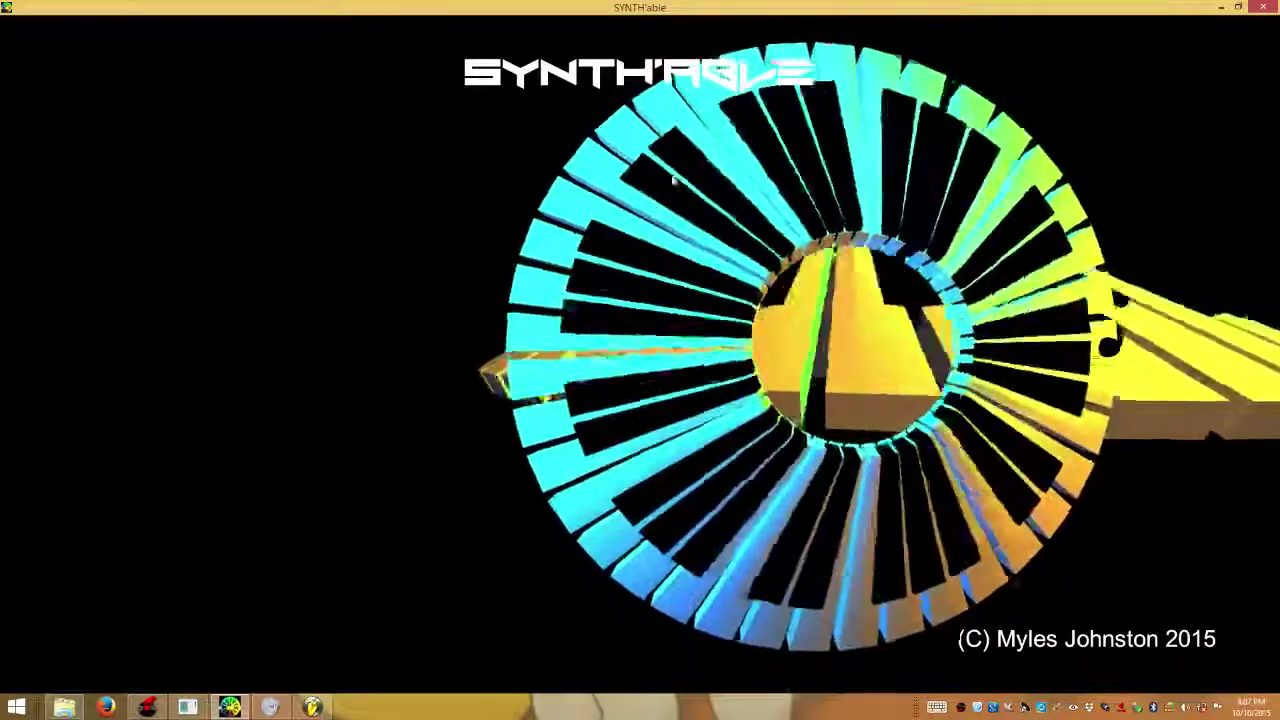
{"action": "left_click_drag", "start_coordinate": [920, 7], "coordinate": [373, 334]}
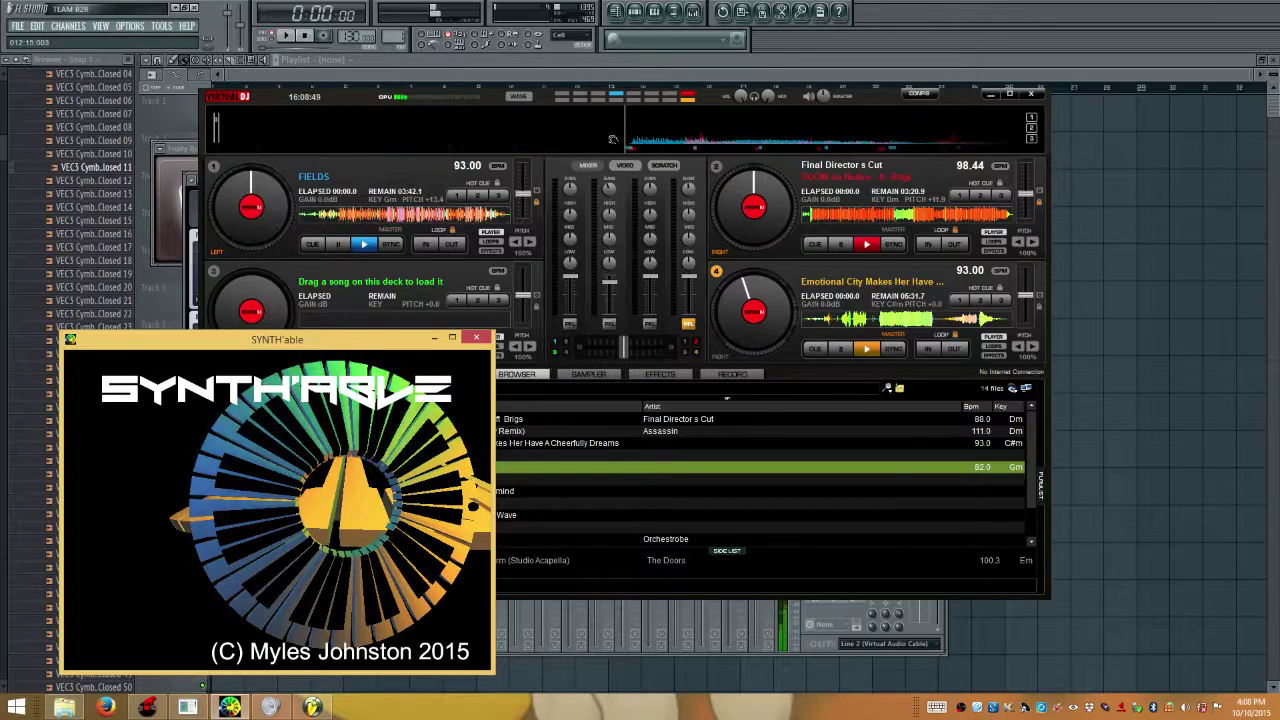
Check the recording in Open Broadcaster Software, return to FL Studio and close the Massive window
{"action": "left_click", "coordinate": [961, 709]}
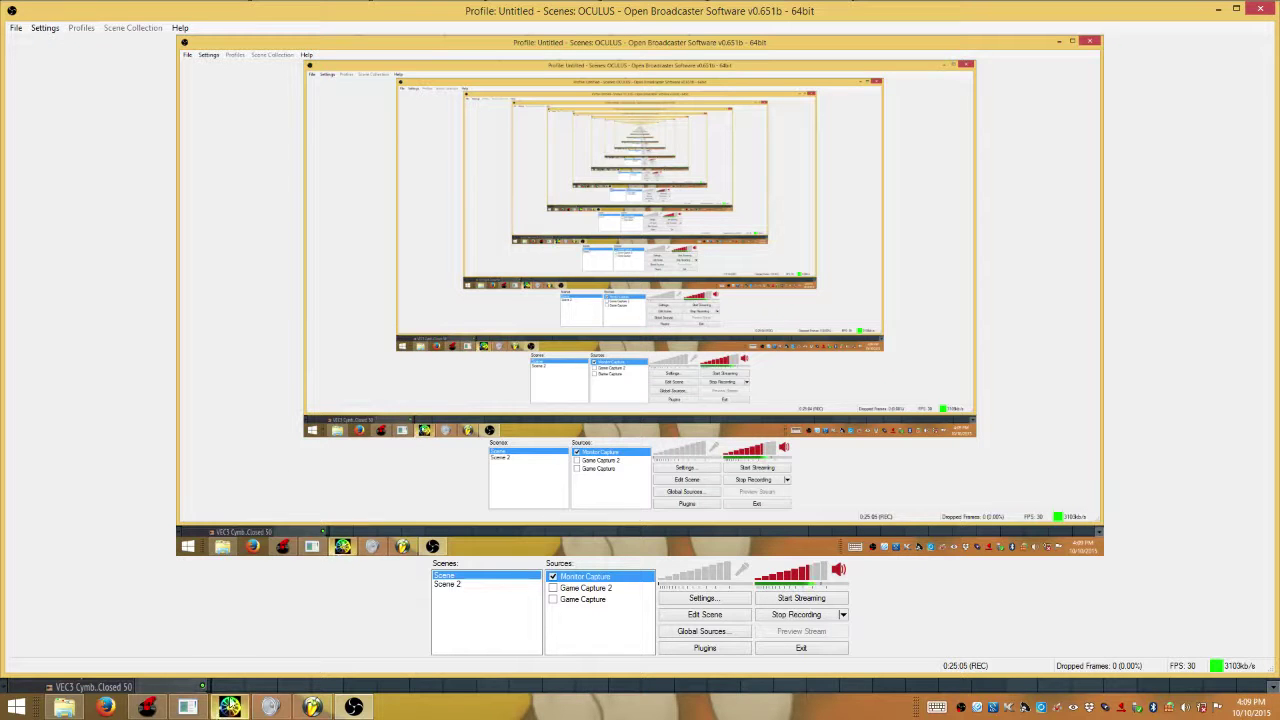
{"action": "left_click", "coordinate": [230, 707]}
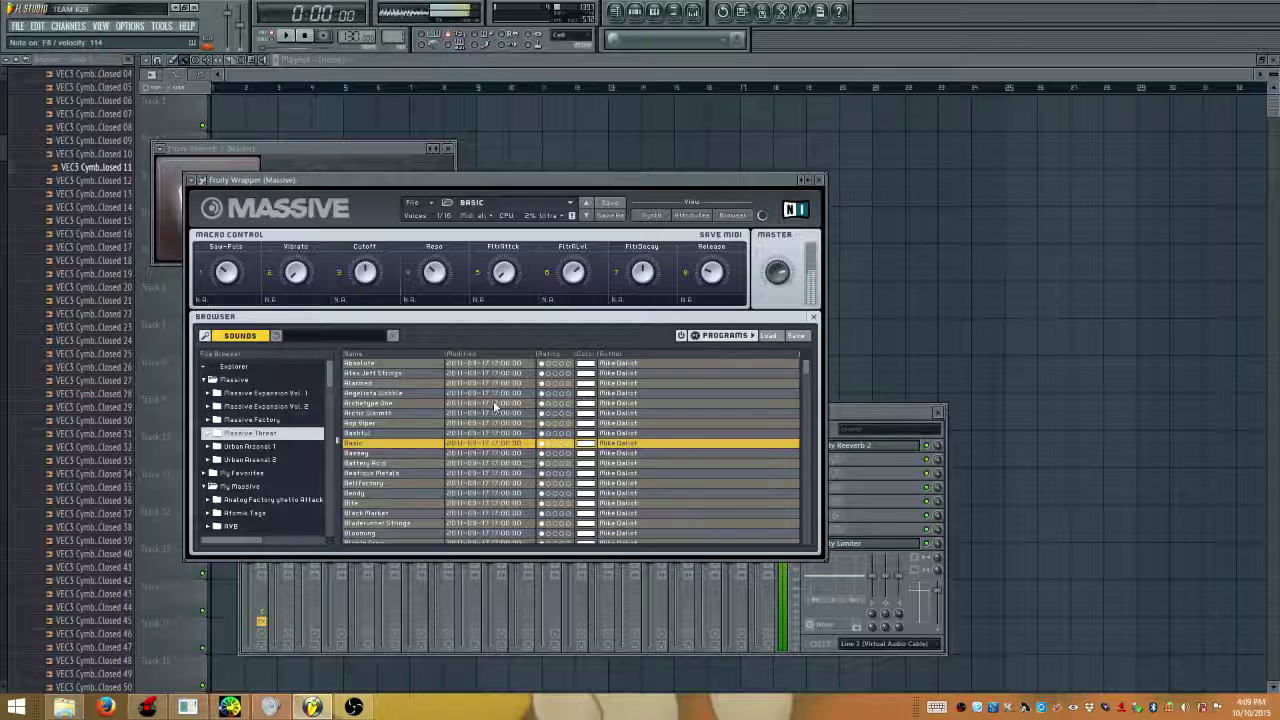
{"action": "left_click", "coordinate": [819, 180]}
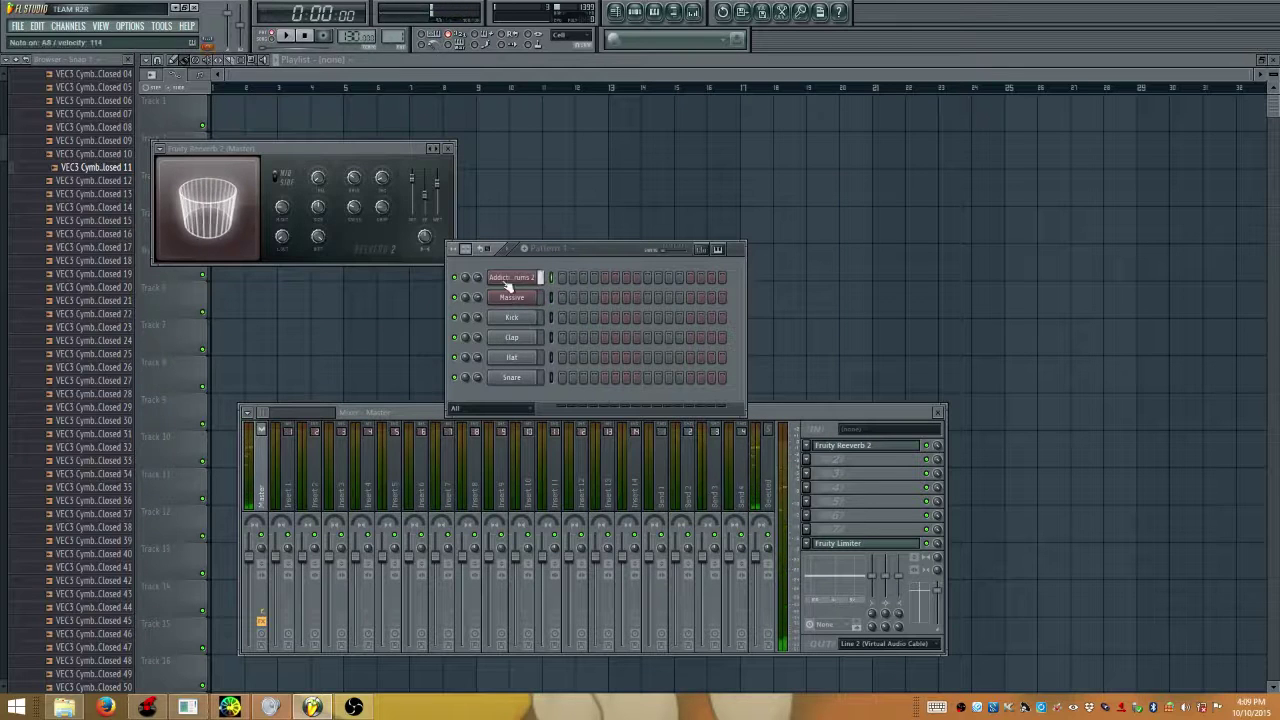
Open the Addictive Drums 2 channel's plugin window and display its wrapper MIDI settings
{"action": "right_click", "coordinate": [502, 279]}
{"action": "left_click", "coordinate": [507, 279]}
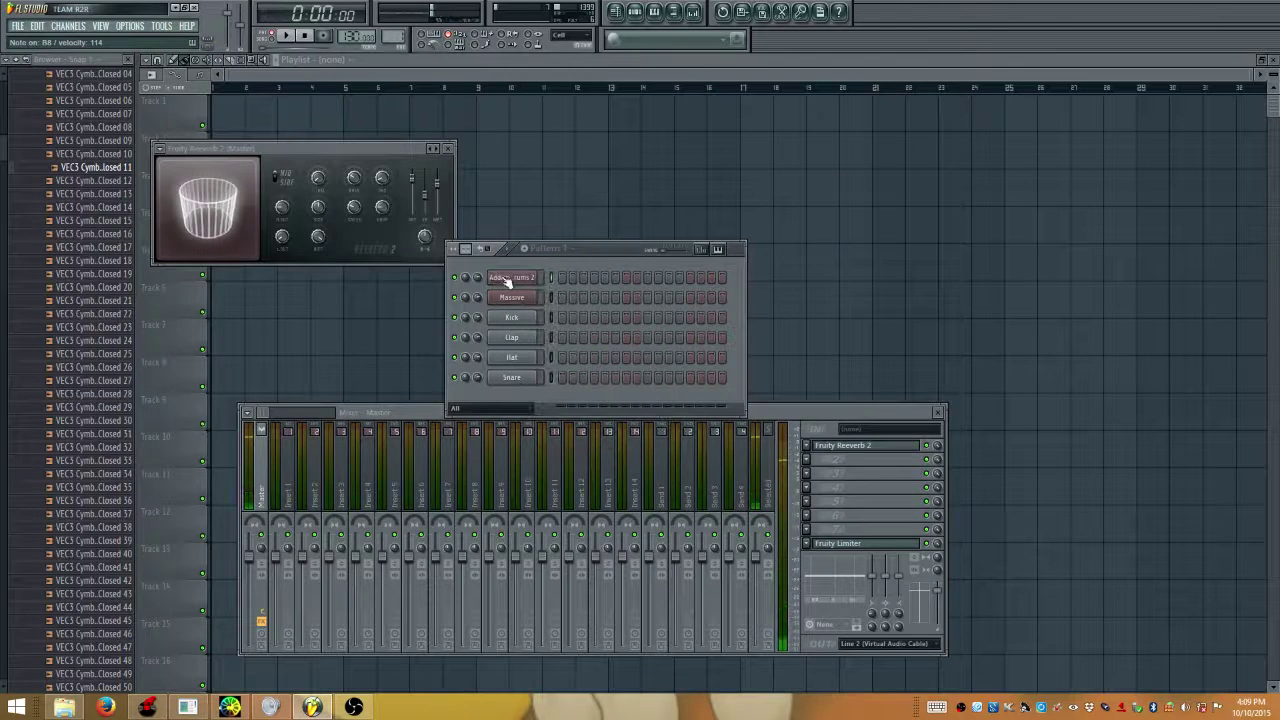
{"action": "left_click", "coordinate": [497, 276]}
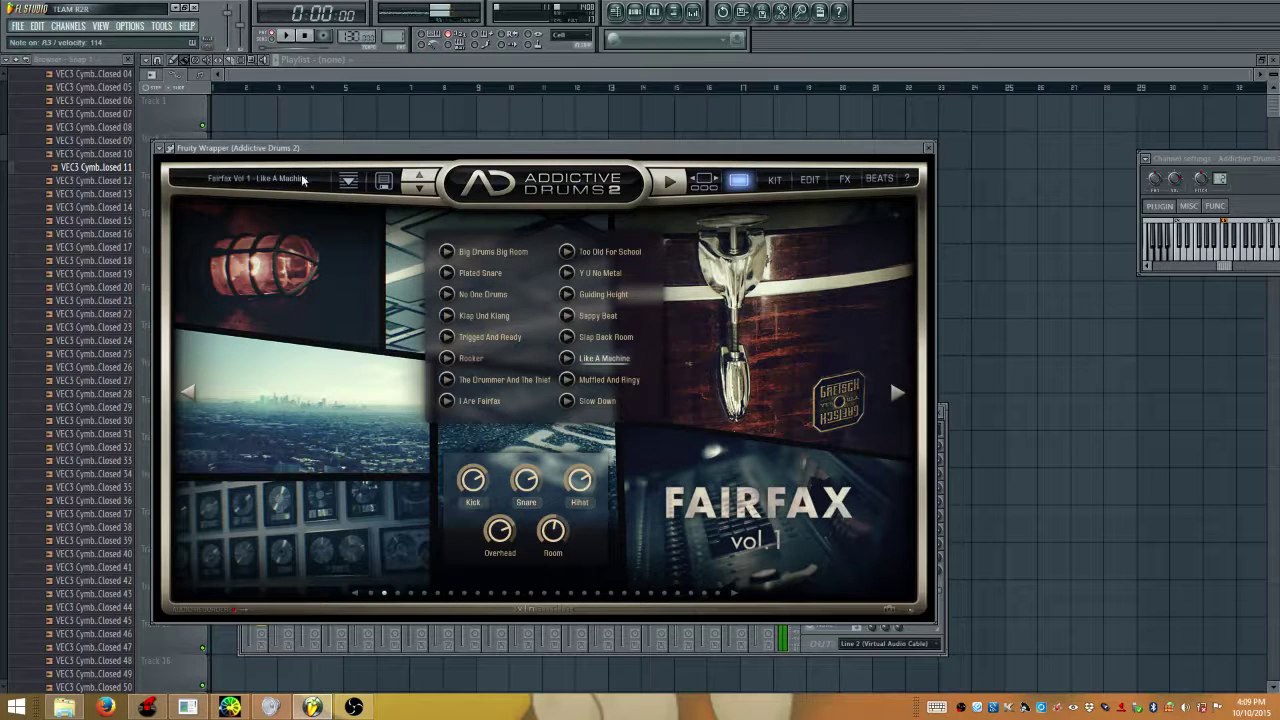
{"action": "left_click", "coordinate": [172, 150]}
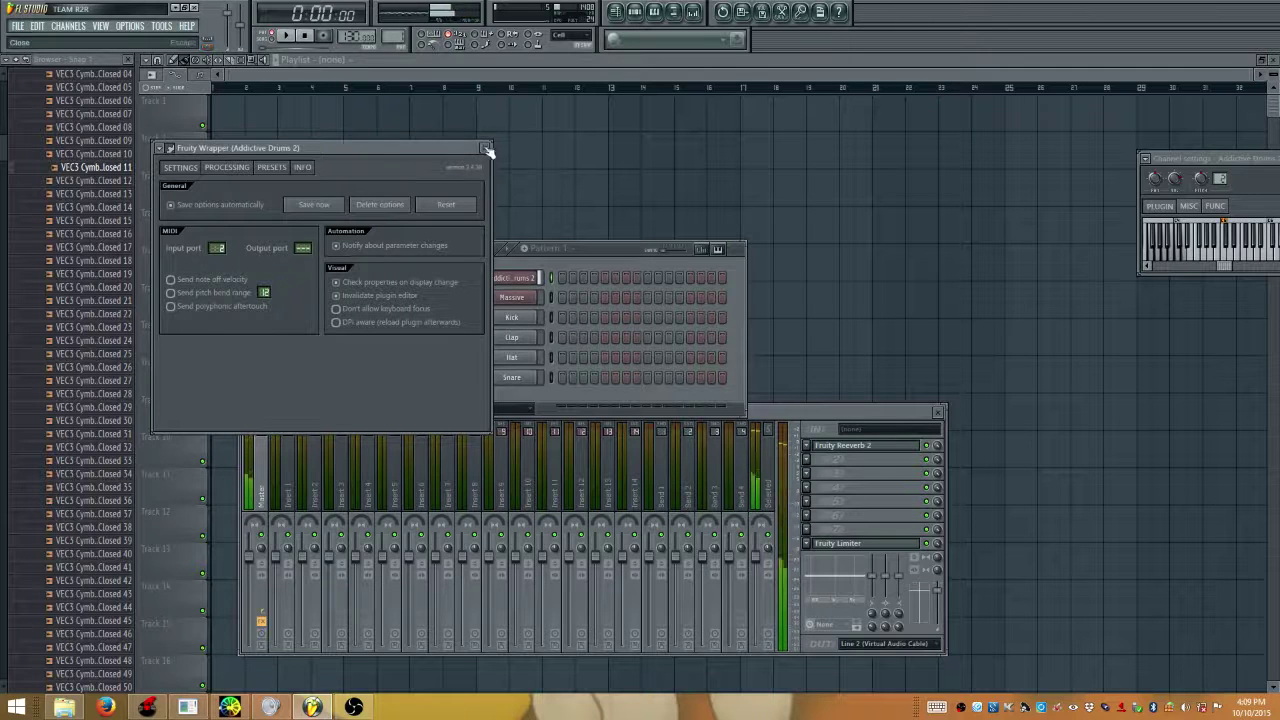
Close the Addictive Drums 2 wrapper settings and reopen the Massive channel's plugin window
{"action": "left_click", "coordinate": [549, 280]}
{"action": "left_click", "coordinate": [546, 294]}
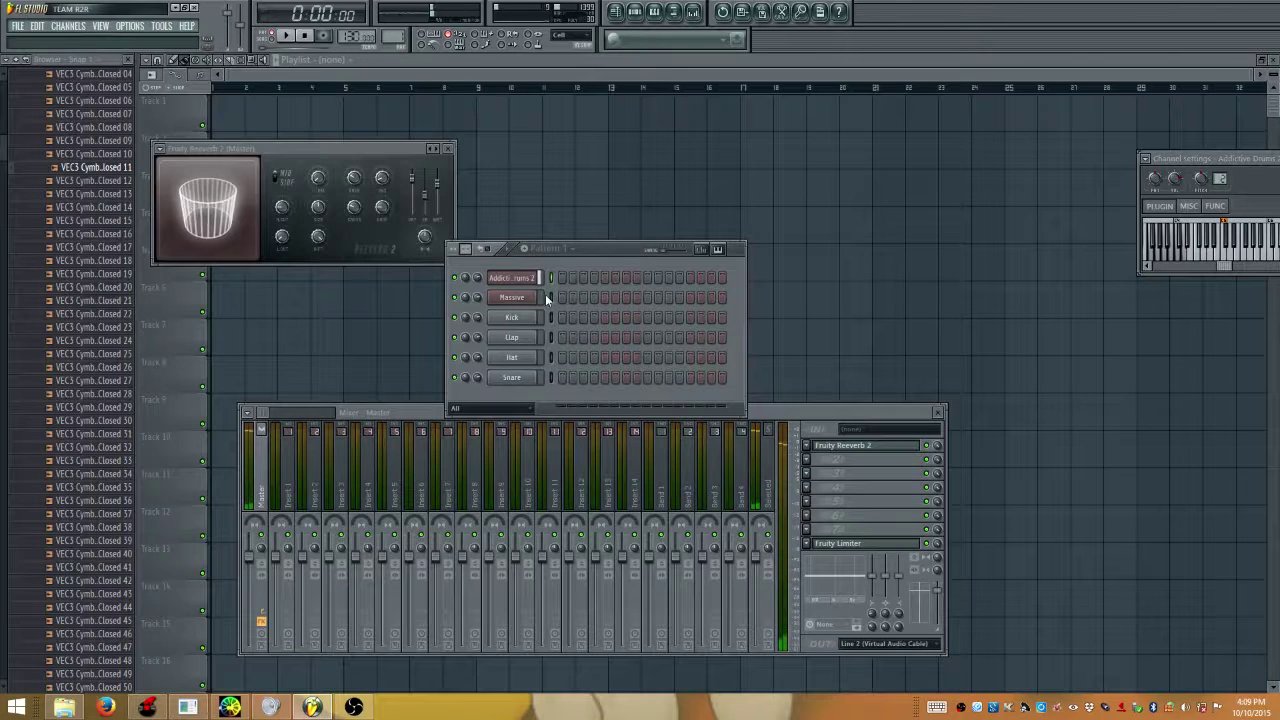
{"action": "left_click", "coordinate": [539, 300]}
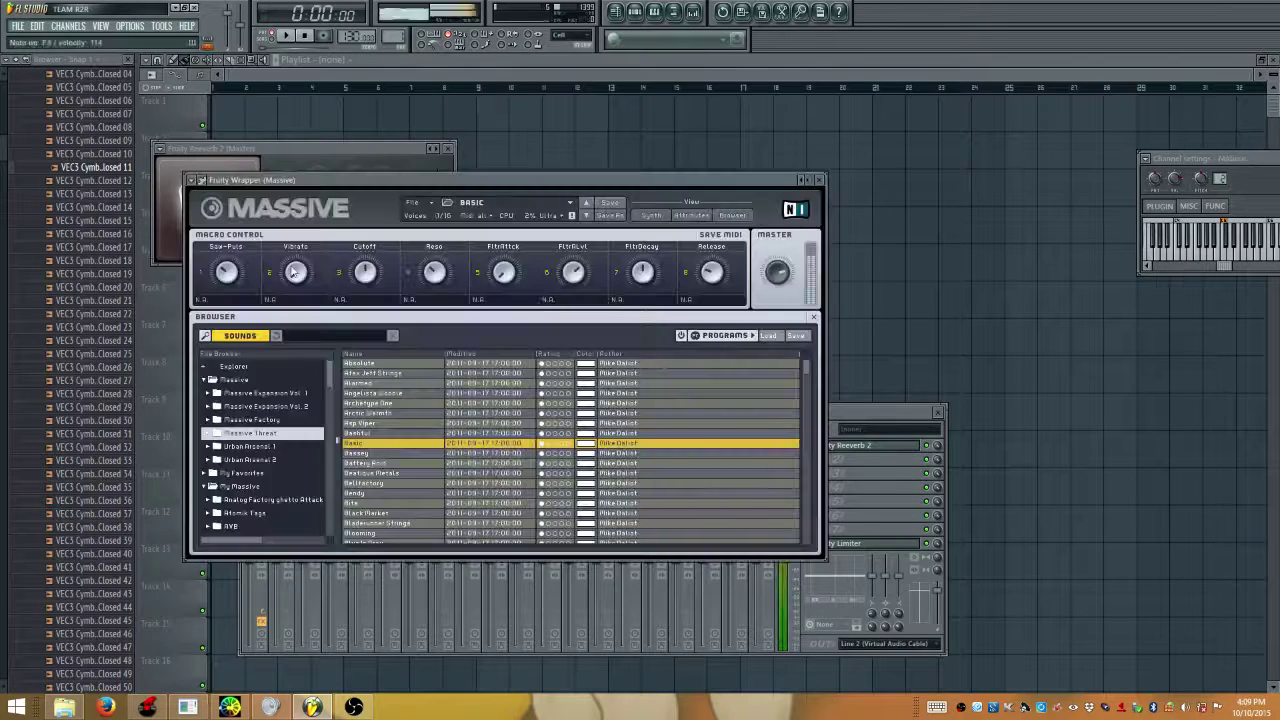
Check Massive's wrapper MIDI settings and the LoopBe Internal MIDI input in the program's MIDI settings, closing both when done
{"action": "left_click", "coordinate": [202, 181]}
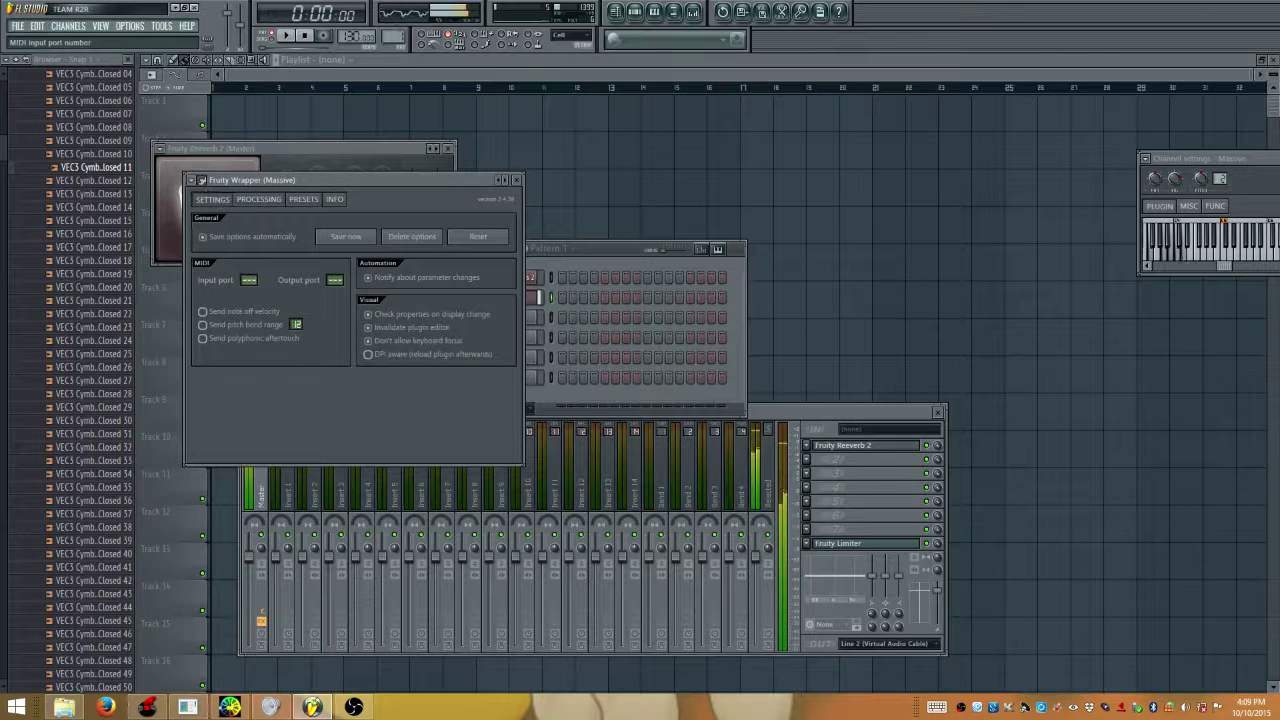
{"action": "left_click", "coordinate": [518, 182]}
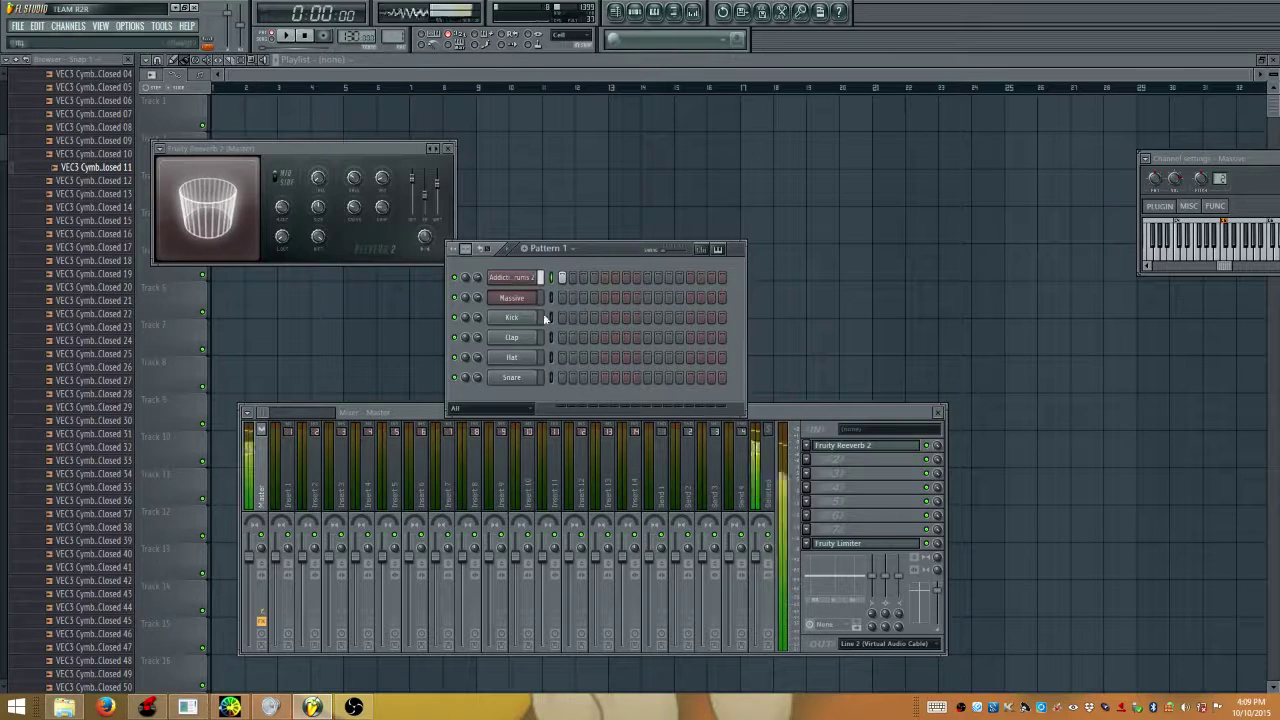
{"action": "left_click", "coordinate": [129, 25]}
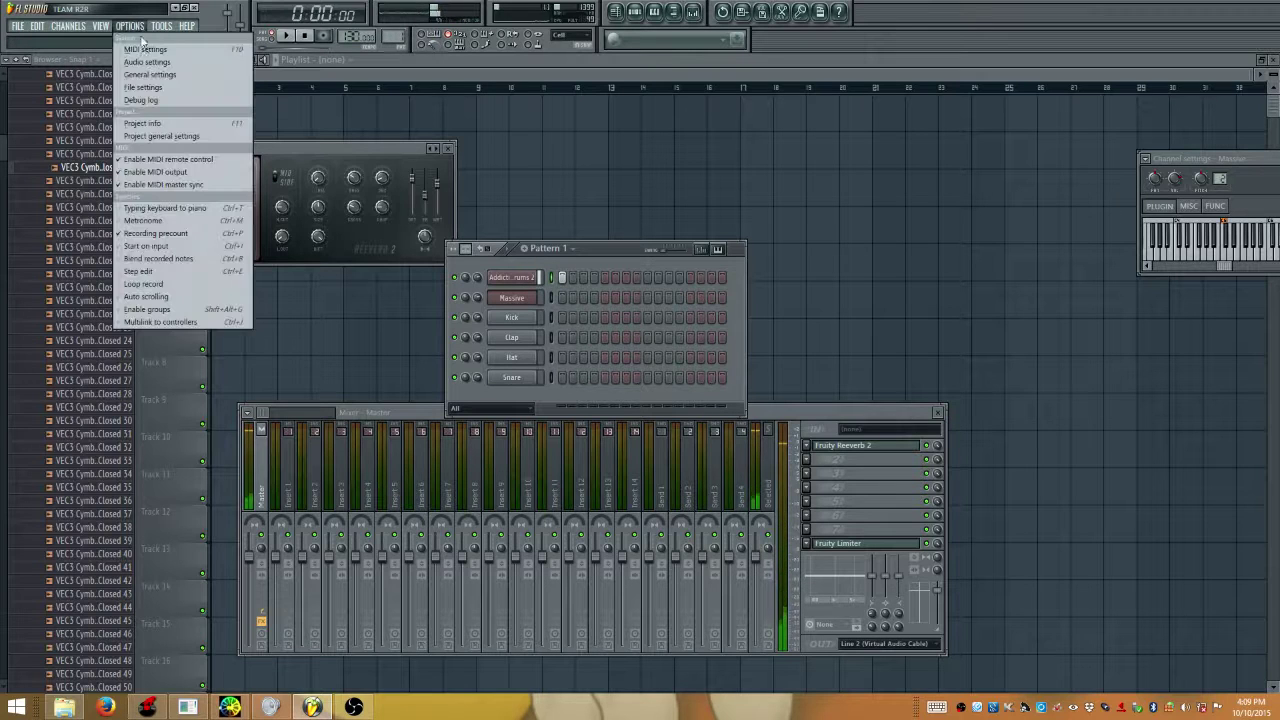
{"action": "left_click", "coordinate": [145, 49]}
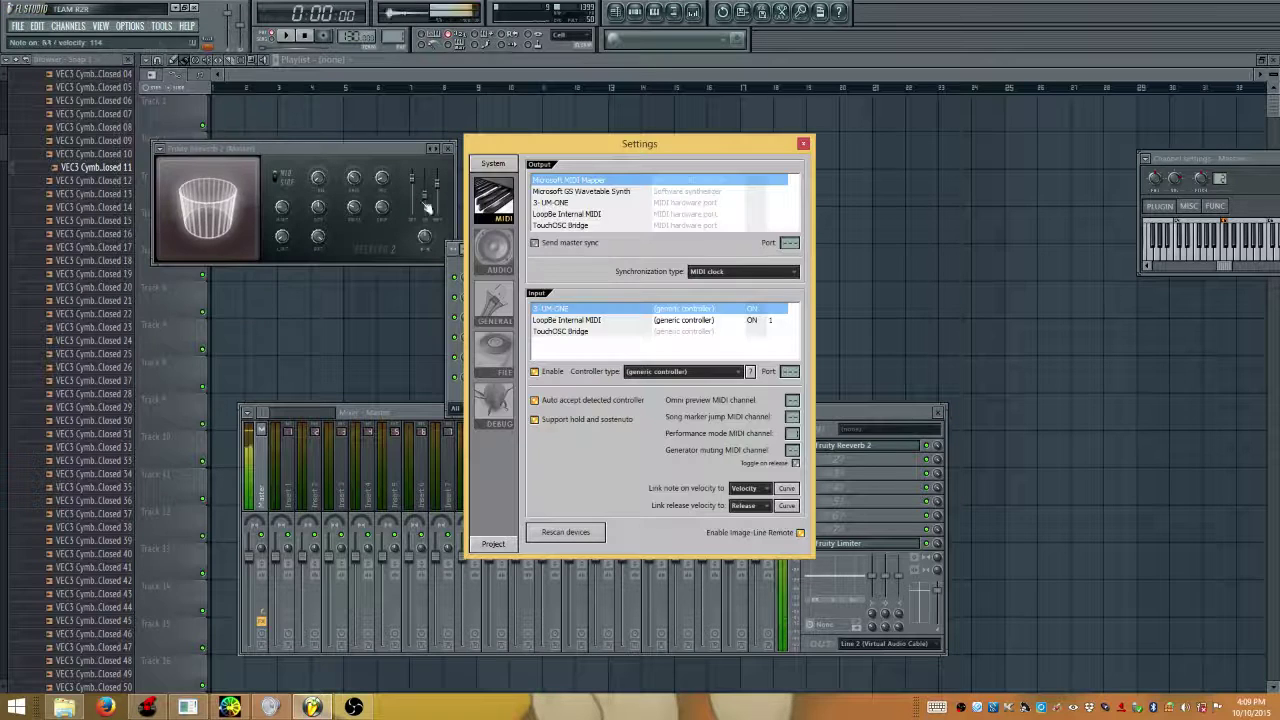
{"action": "left_click", "coordinate": [595, 325]}
{"action": "left_click", "coordinate": [802, 143]}
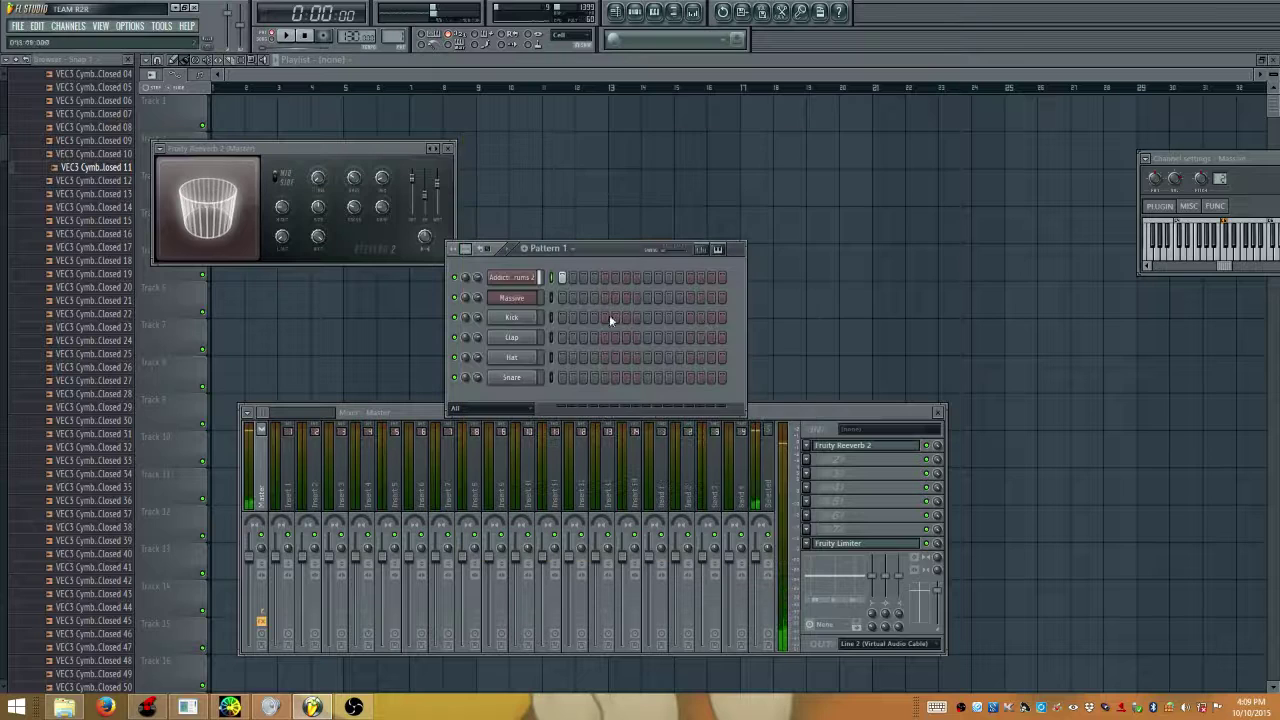
Assign a MIDI input port to Addictive Drums 2 and port 2 to Massive, closing each wrapper window
{"action": "left_click", "coordinate": [520, 288]}
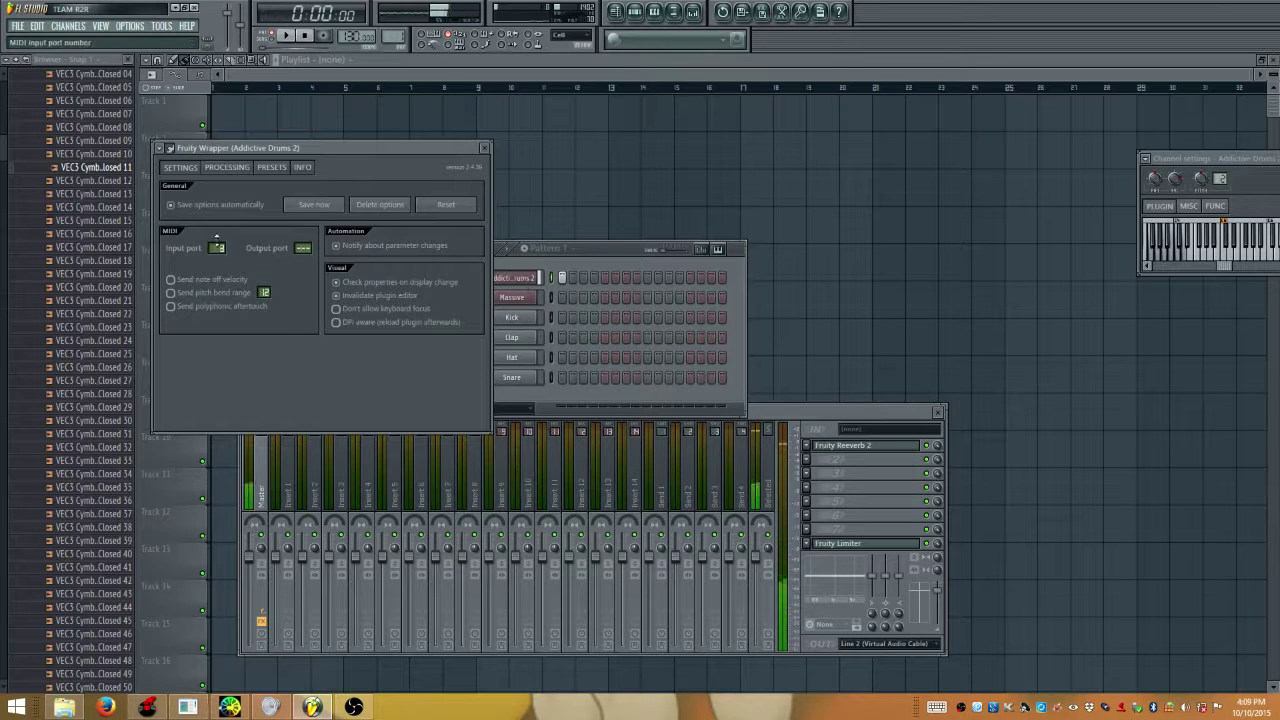
{"action": "left_click", "coordinate": [484, 148]}
{"action": "left_click", "coordinate": [519, 298]}
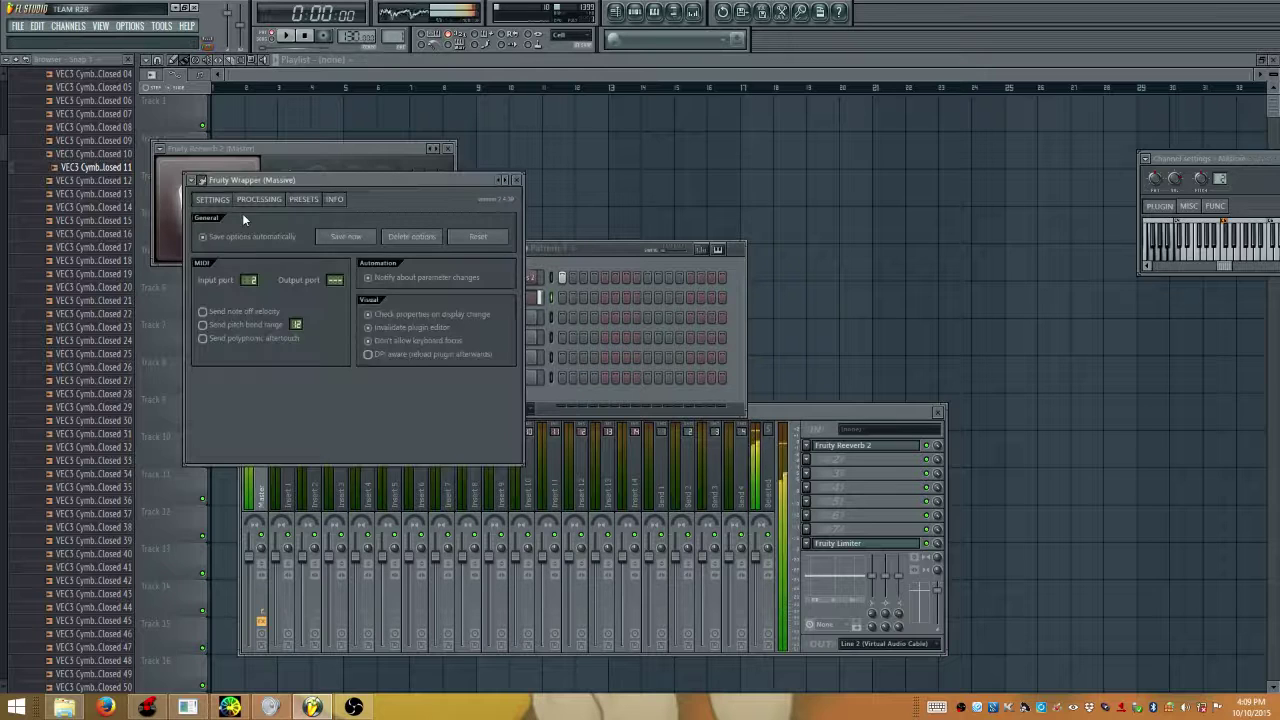
{"action": "left_click", "coordinate": [516, 180]}
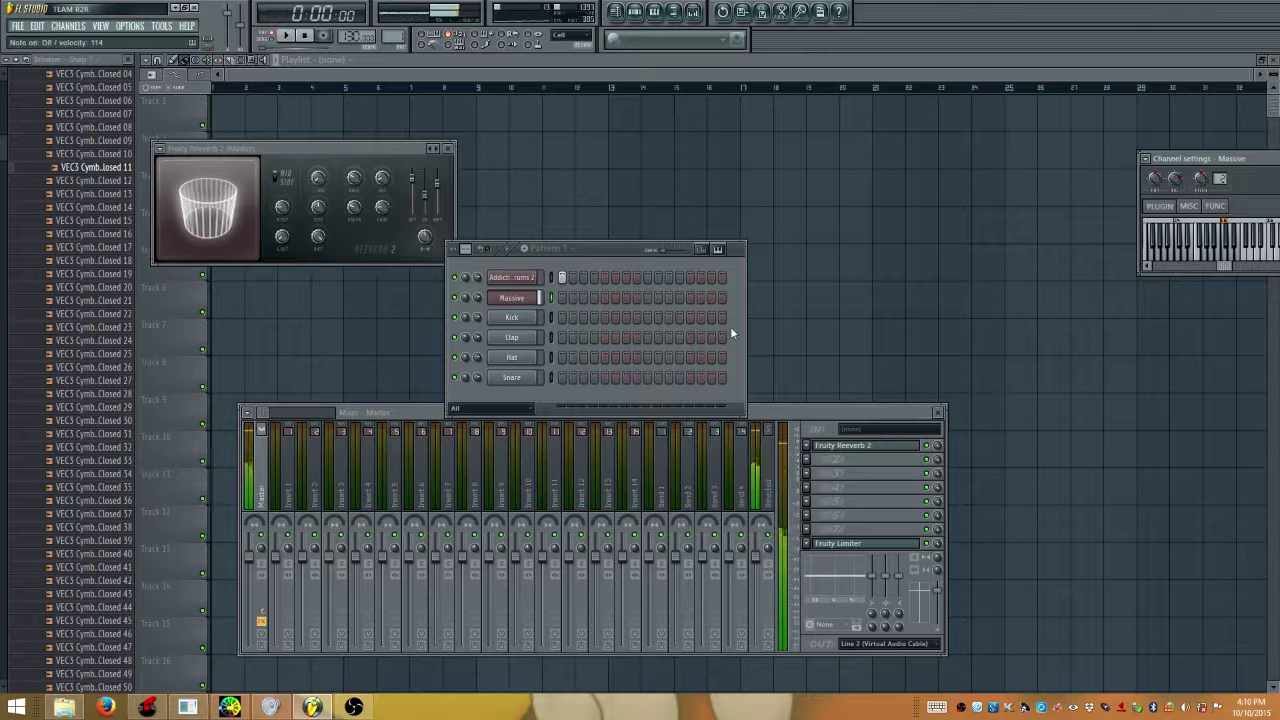
Select the Kick, Clap and Hat channels in turn to play each sound live
{"action": "left_click", "coordinate": [554, 316]}
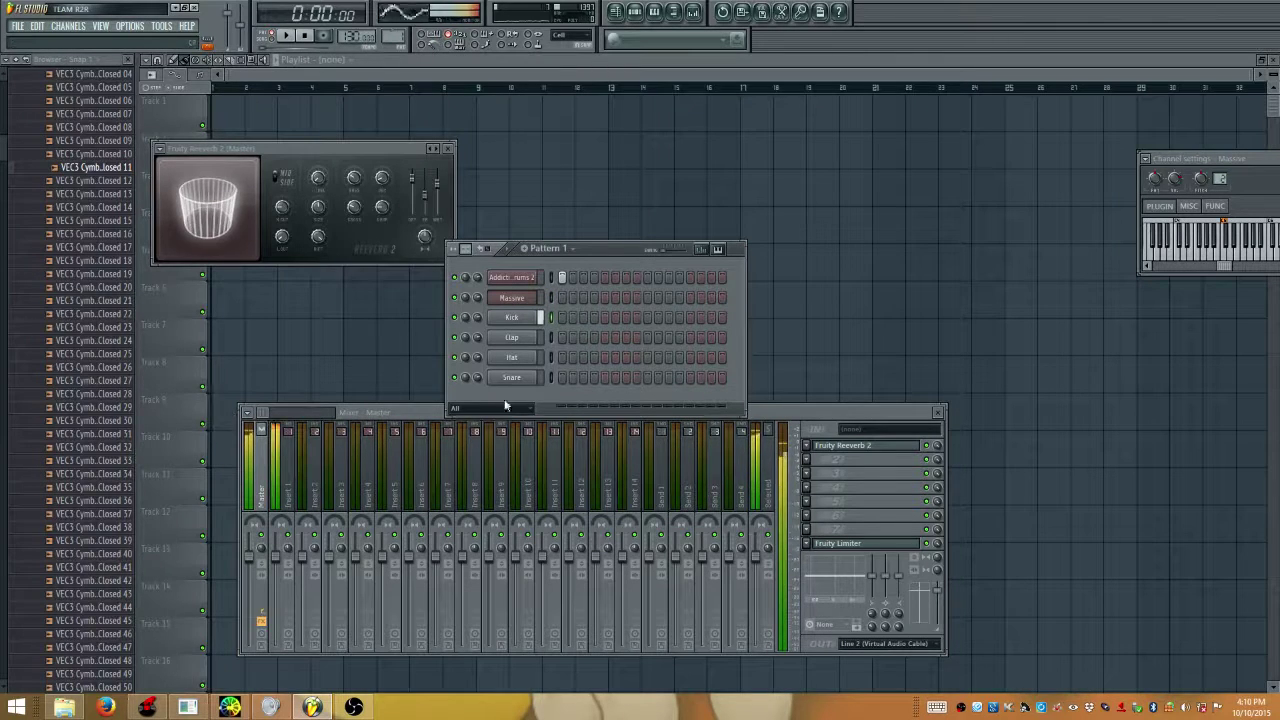
{"action": "left_click", "coordinate": [541, 337]}
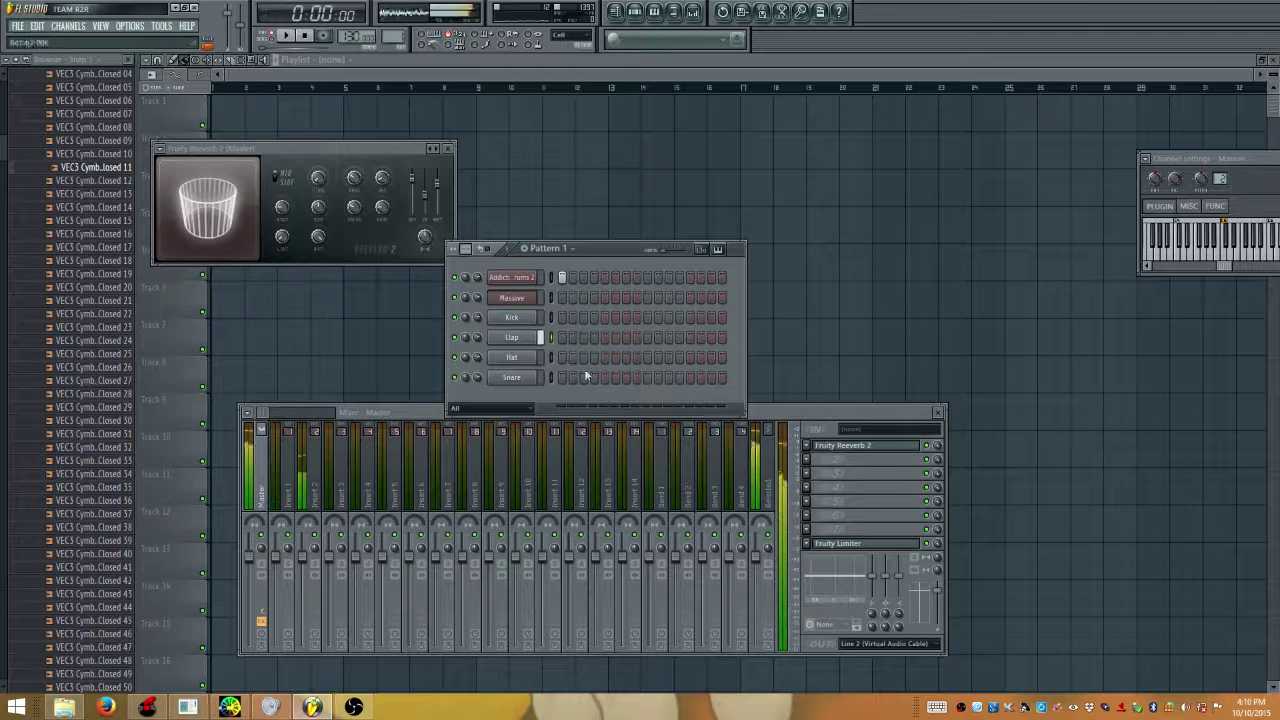
{"action": "left_click", "coordinate": [551, 357]}
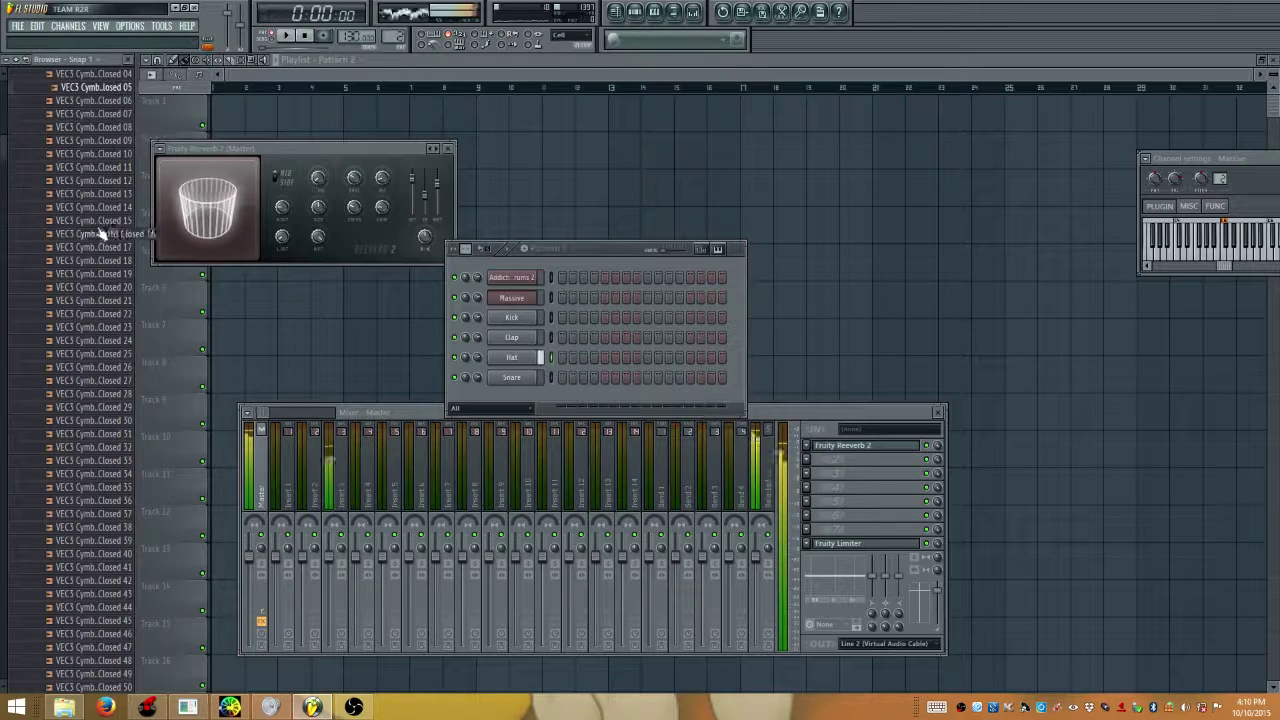
Replace the Hat channel's sample, trying VEC3 Cymbals HH Closed 05 and settling on VEC3 Cymbals HH Closed 10
{"action": "scroll", "coordinate": [62, 199], "scroll_direction": "down", "scroll_amount": 1}
{"action": "scroll", "coordinate": [62, 199], "scroll_direction": "up", "scroll_amount": 3}
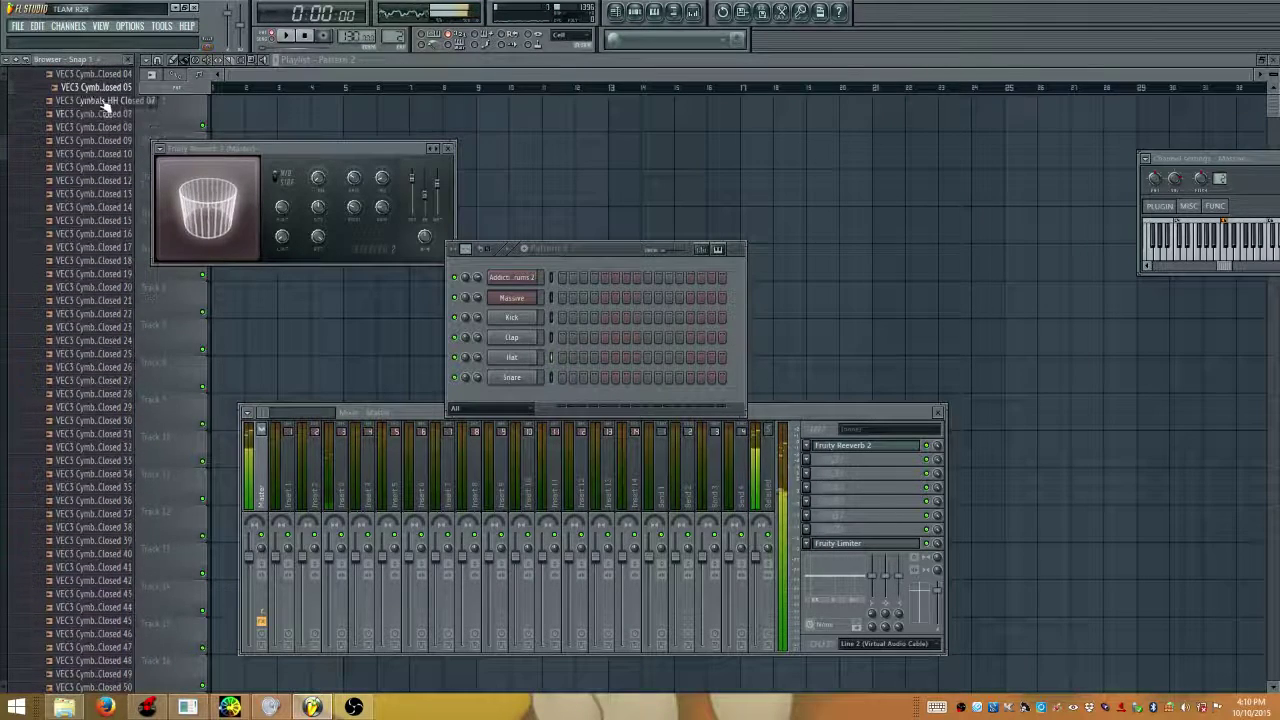
{"action": "left_click_drag", "start_coordinate": [115, 105], "coordinate": [510, 358]}
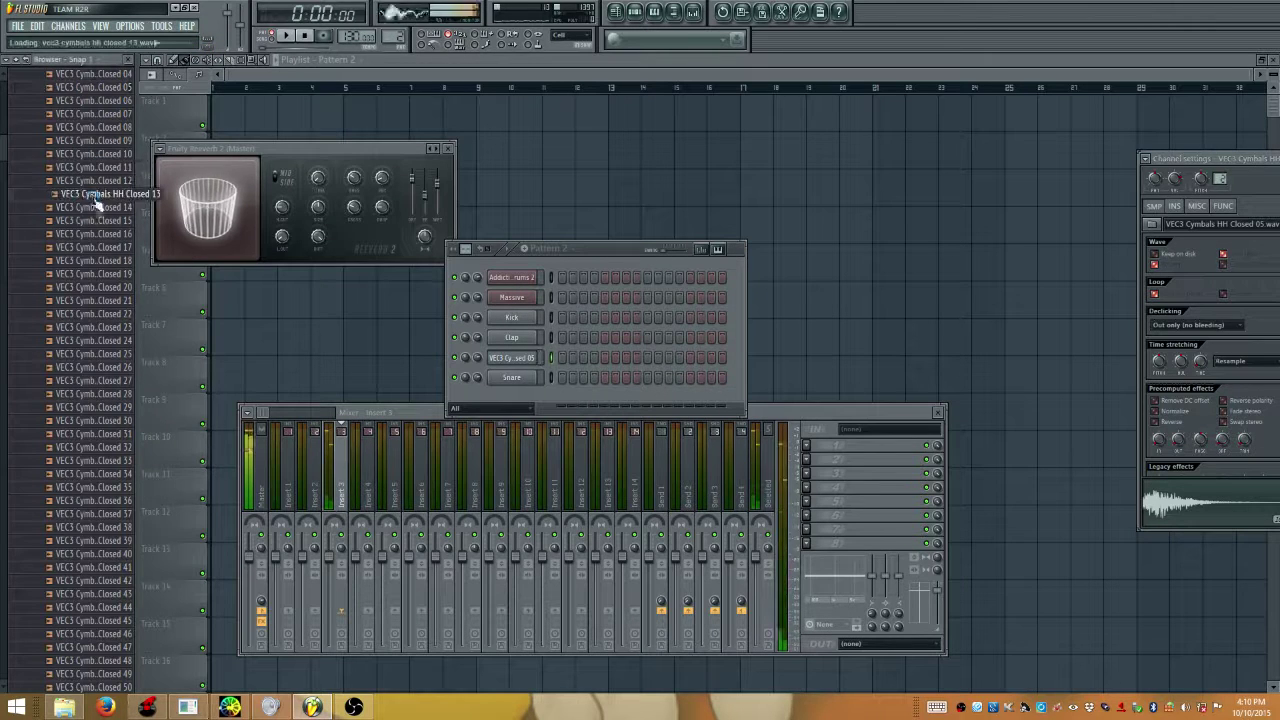
{"action": "left_click_drag", "start_coordinate": [100, 156], "coordinate": [512, 358]}
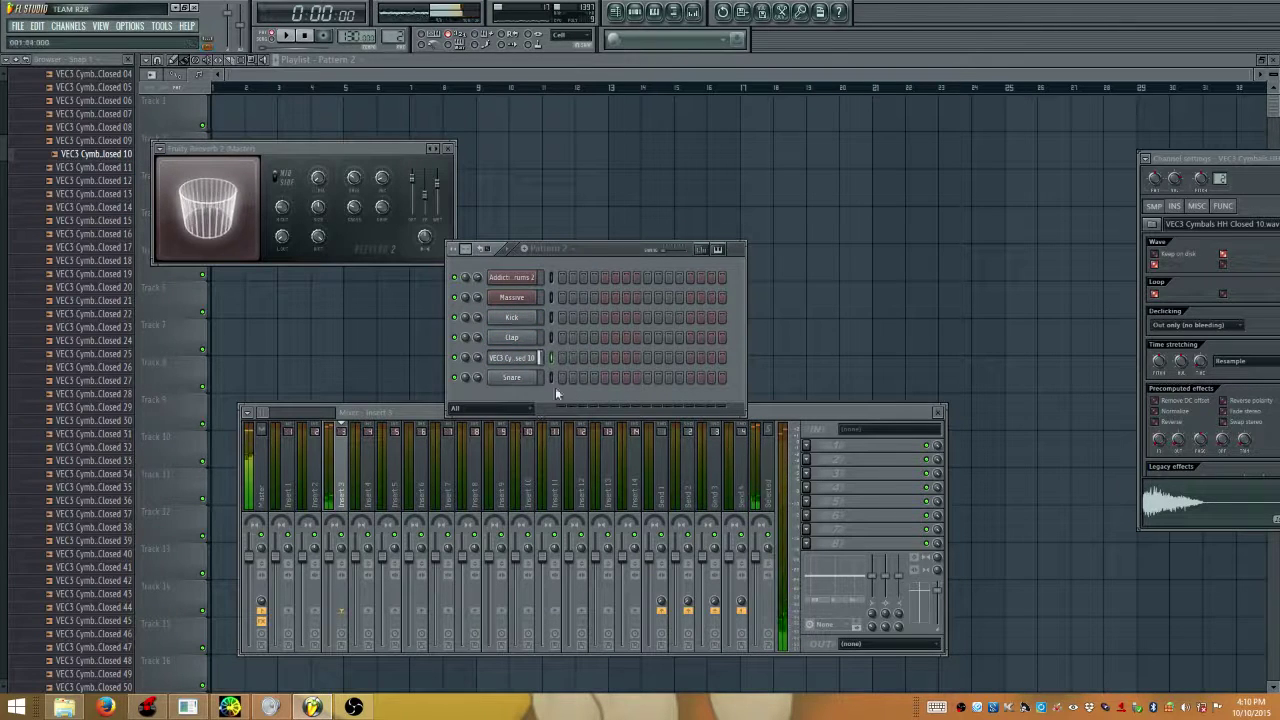
{"action": "scroll", "coordinate": [657, 40], "scroll_direction": "up", "scroll_amount": 1}
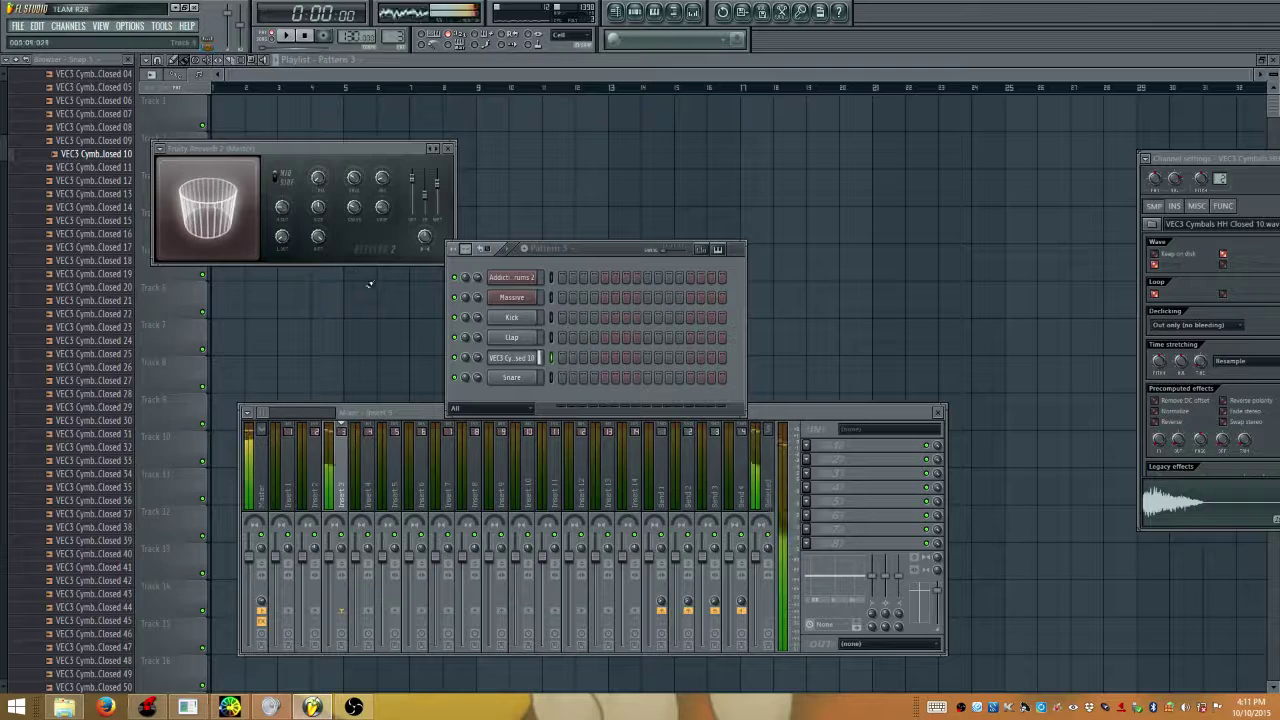
Select the hi-hat's mixer track, Insert 3, and lower its volume fader slightly
{"action": "left_click", "coordinate": [664, 440]}
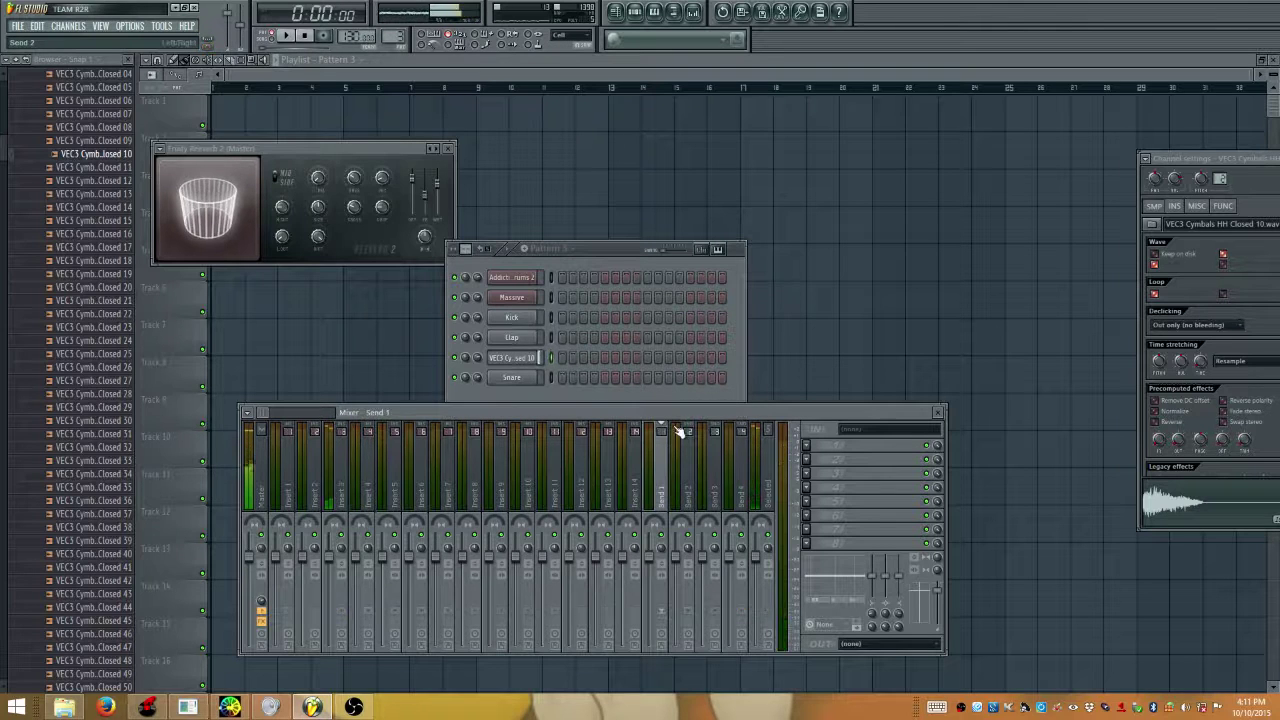
{"action": "left_click", "coordinate": [367, 491]}
{"action": "left_click", "coordinate": [329, 494]}
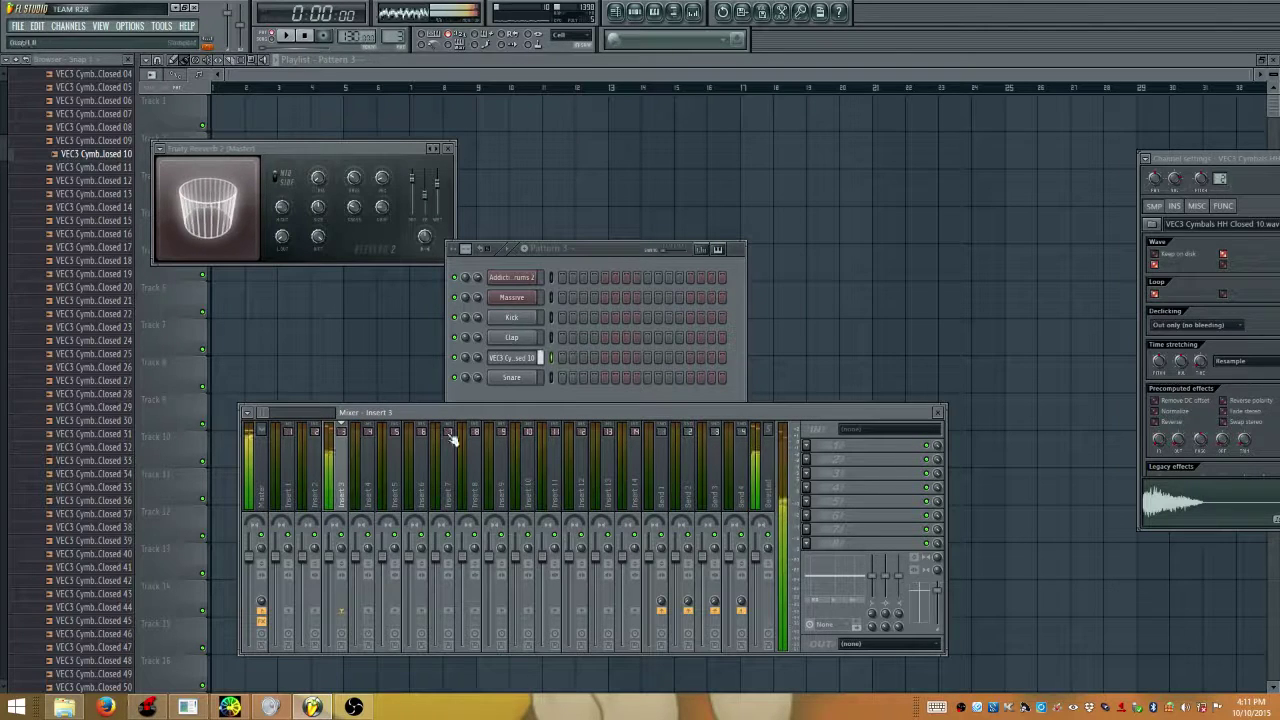
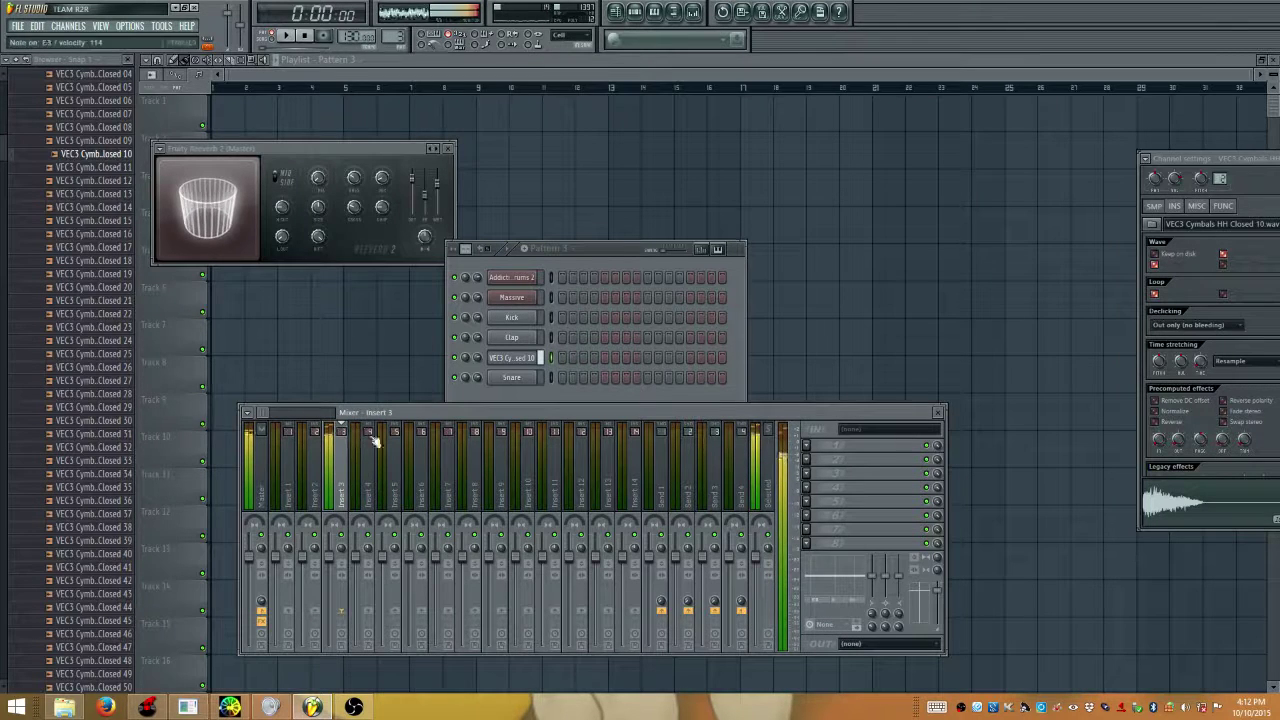
{"action": "left_click_drag", "start_coordinate": [319, 548], "coordinate": [321, 564]}
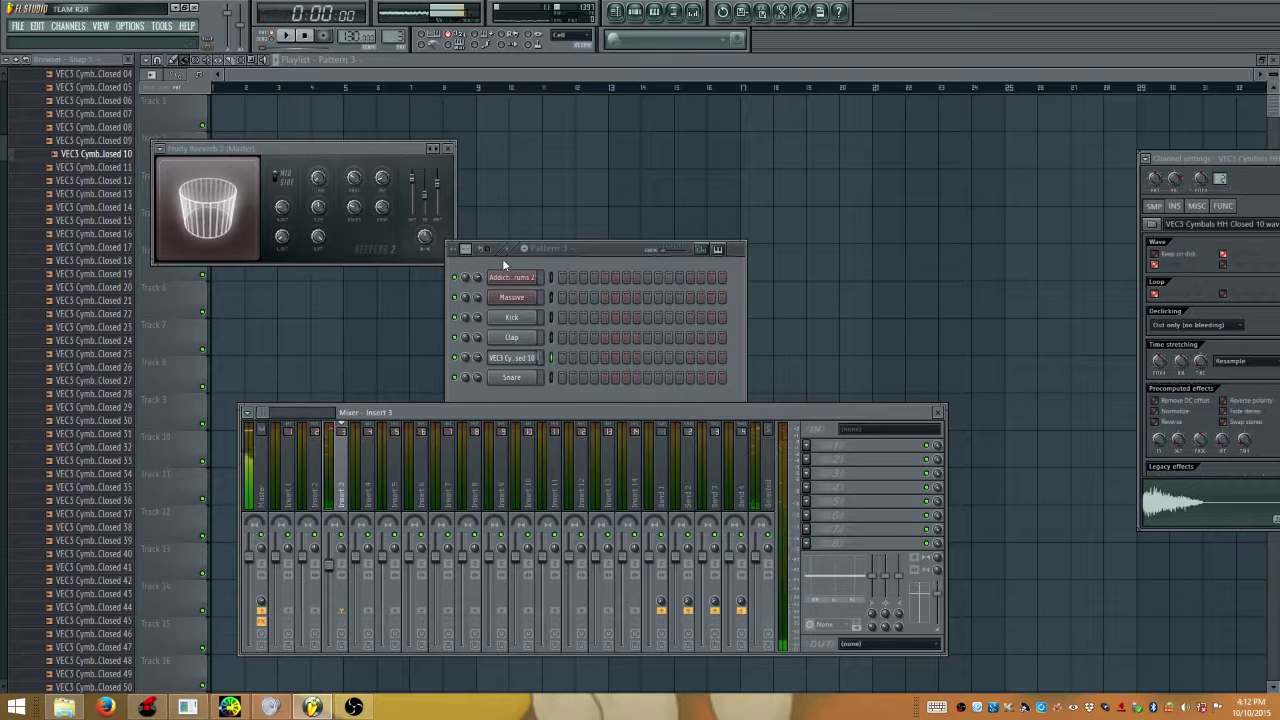
Select the Massive channel for playing and insert a second Massive instrument from the Kick channel's options
{"action": "left_click", "coordinate": [550, 299]}
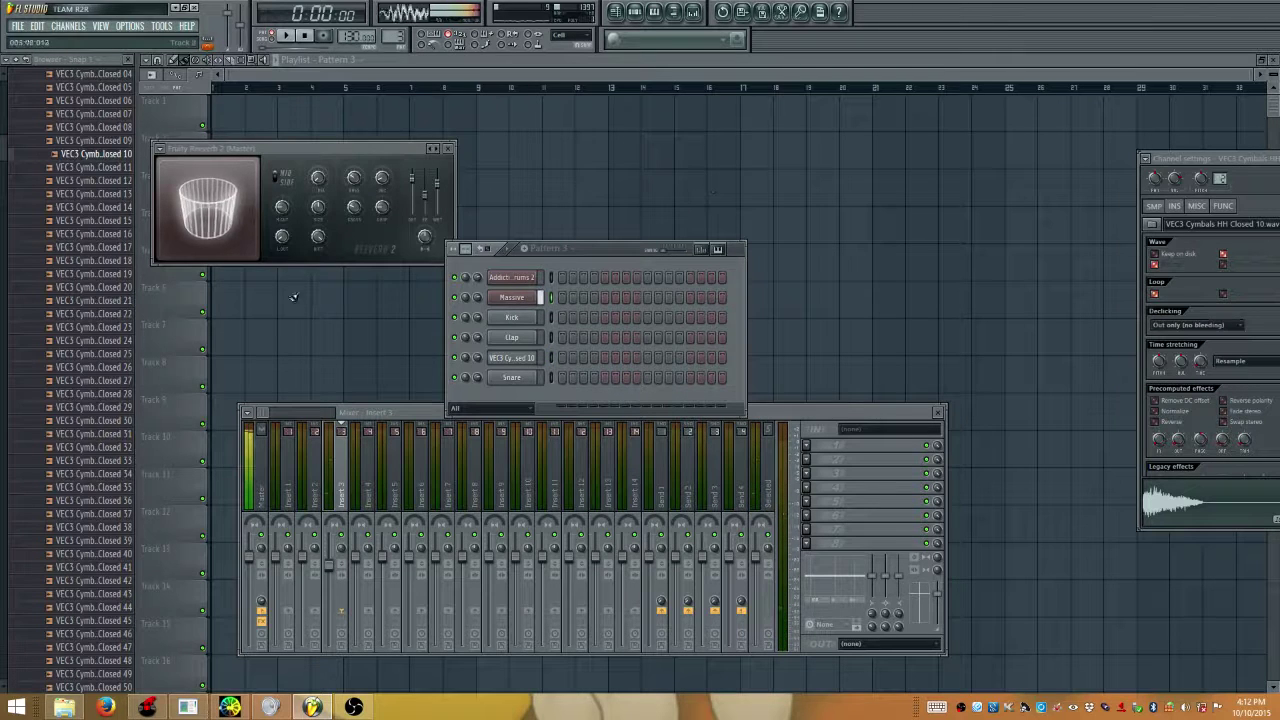
{"action": "right_click", "coordinate": [511, 317]}
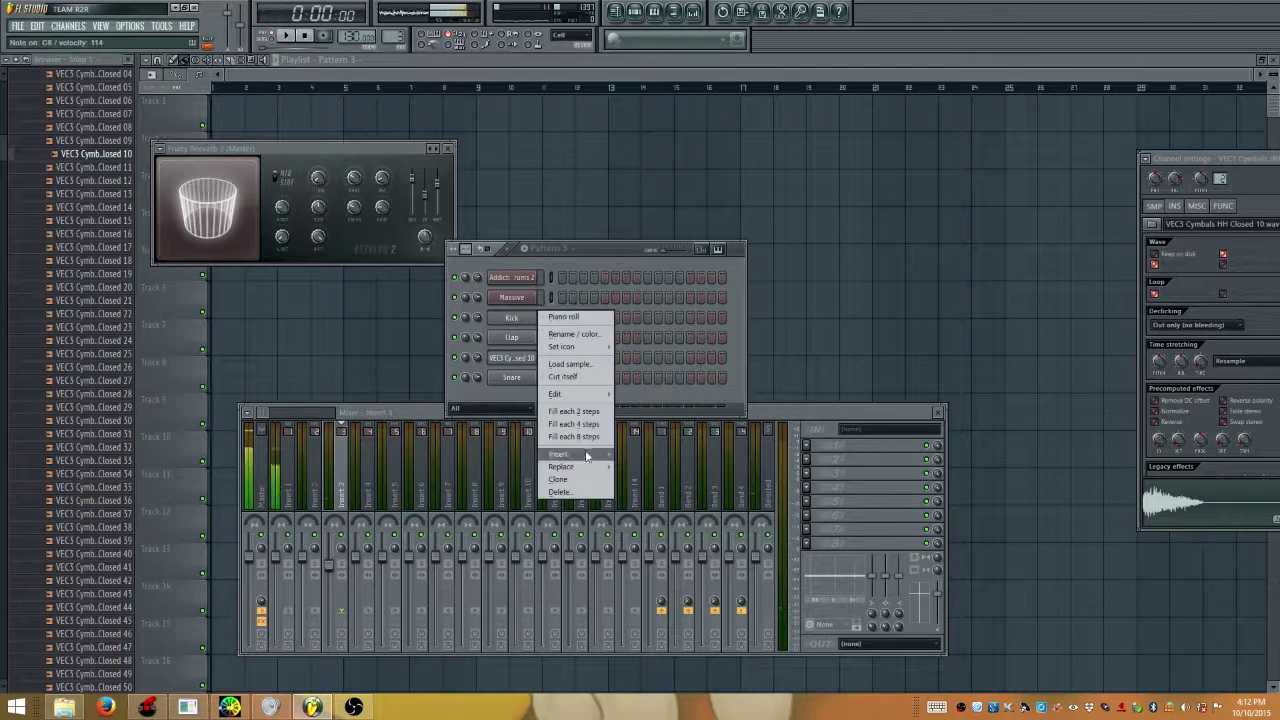
{"action": "mouse_move", "coordinate": [558, 454]}
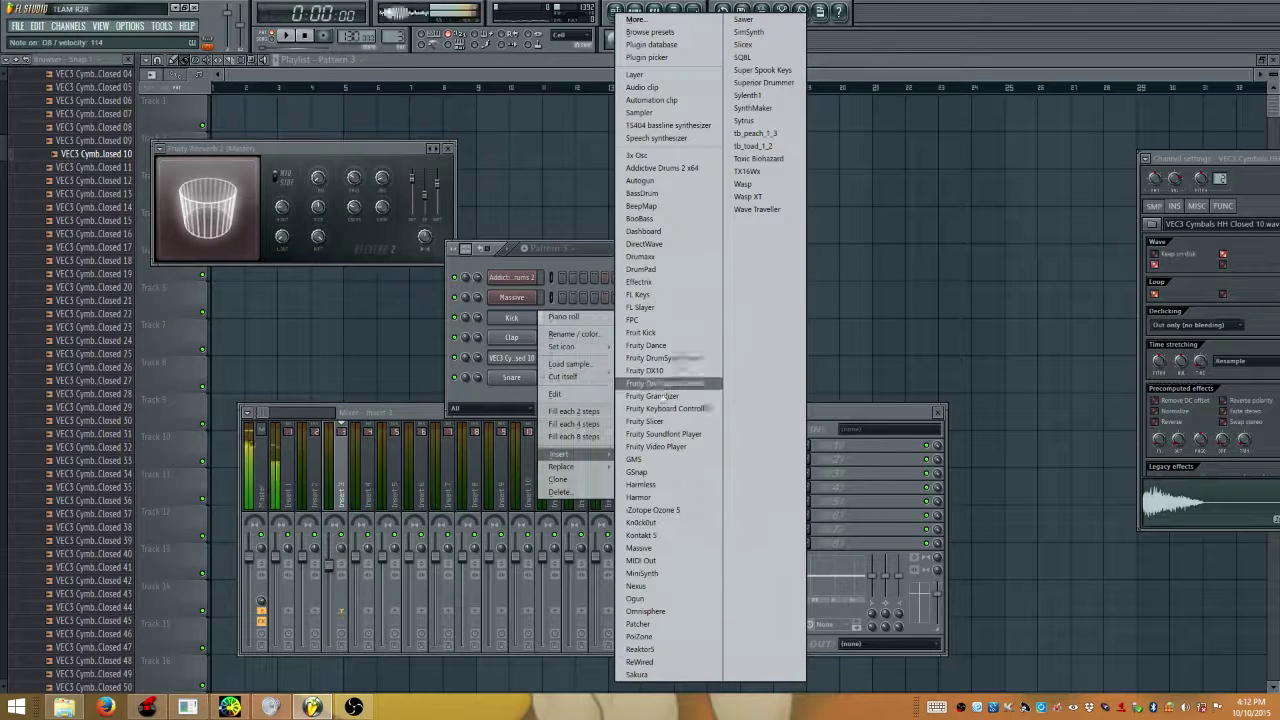
{"action": "left_click", "coordinate": [646, 550]}
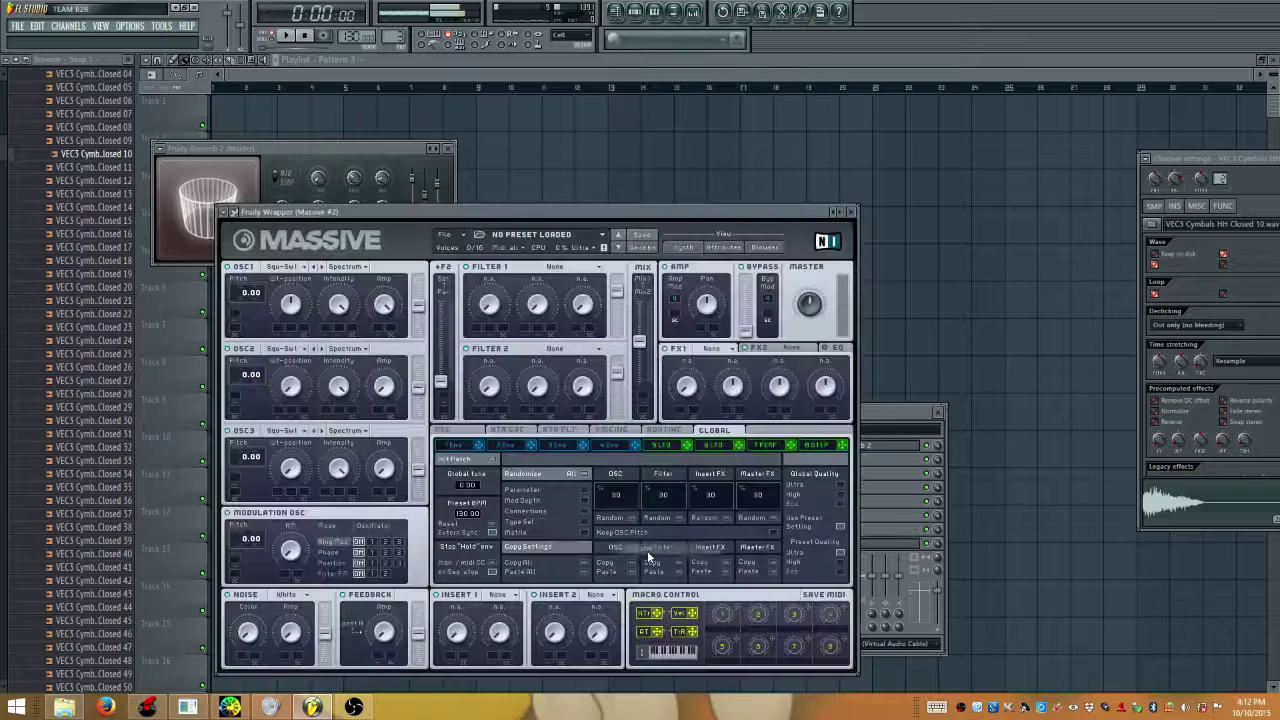
Show Massive #2's preset browser and load the Massive Threat presets Alex Jeff Strings, Alarmed and Angelista Wobble in turn
{"action": "left_click", "coordinate": [762, 248]}
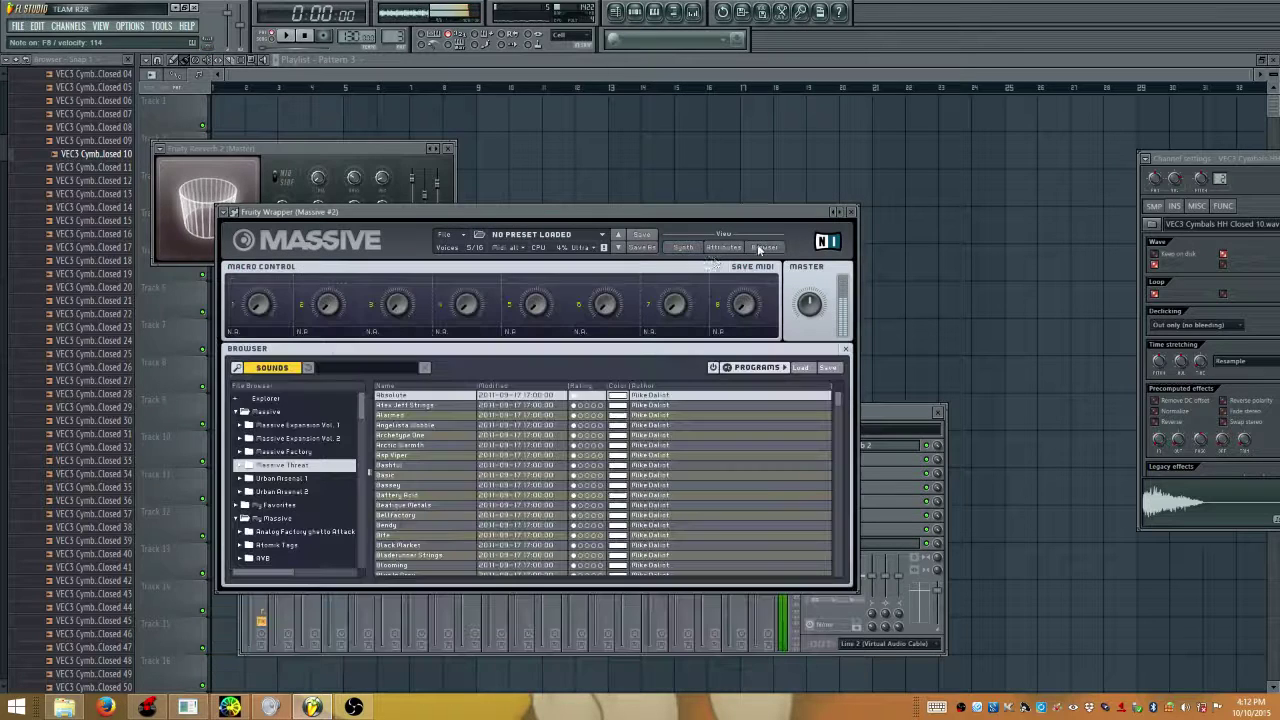
{"action": "left_click", "coordinate": [416, 404]}
{"action": "left_click", "coordinate": [419, 415]}
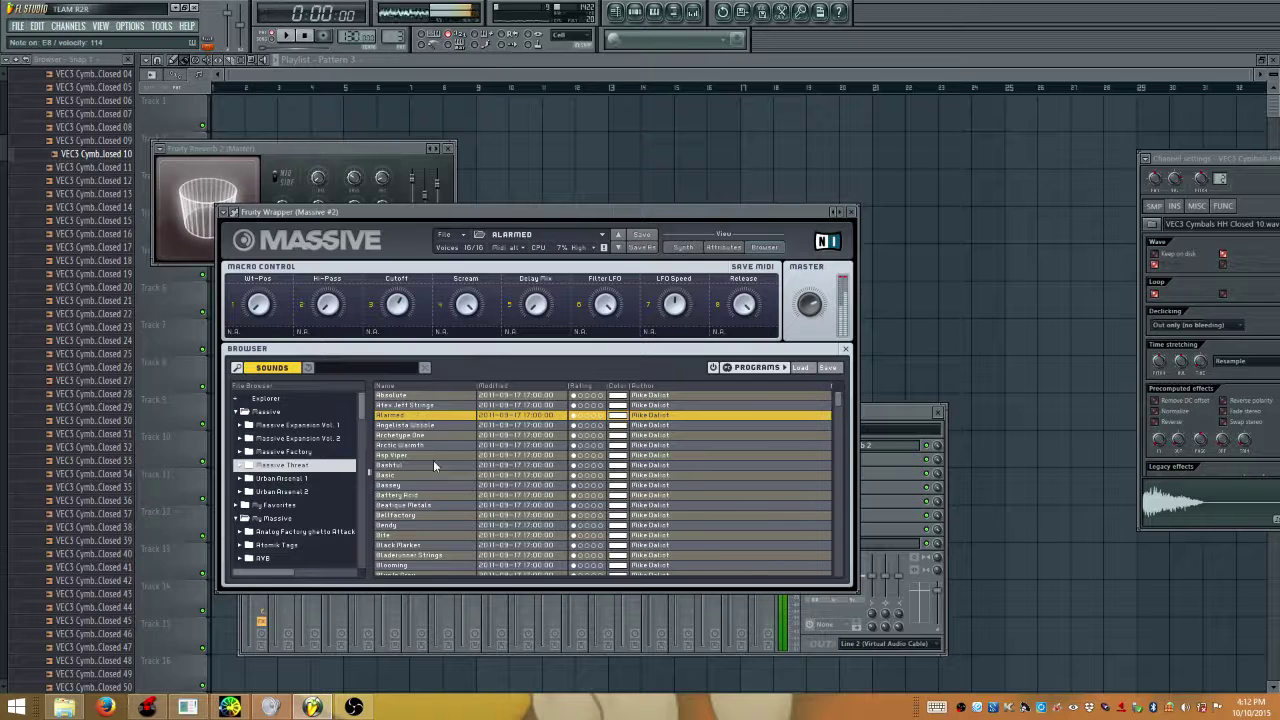
{"action": "left_click", "coordinate": [412, 427]}
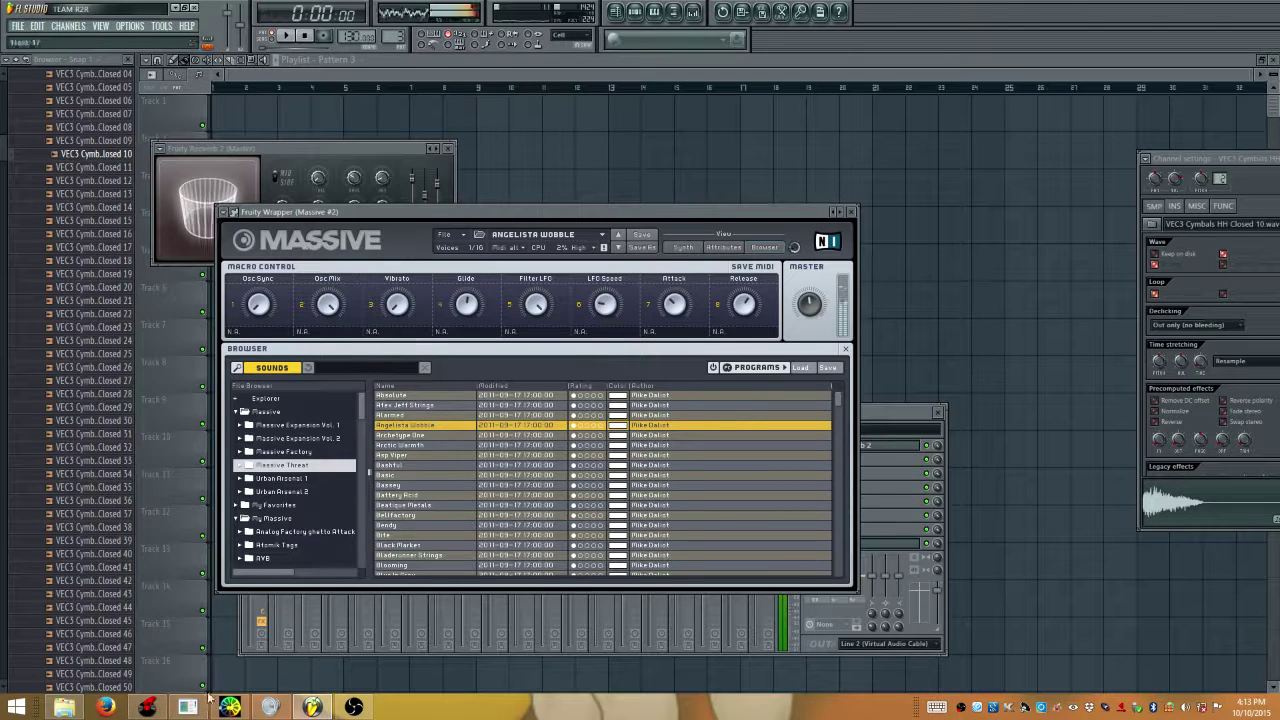
Switch to Firefox, close the GT-I9205 File Explorer window and minimize Firefox to return to FL Studio
{"action": "left_click", "coordinate": [106, 707]}
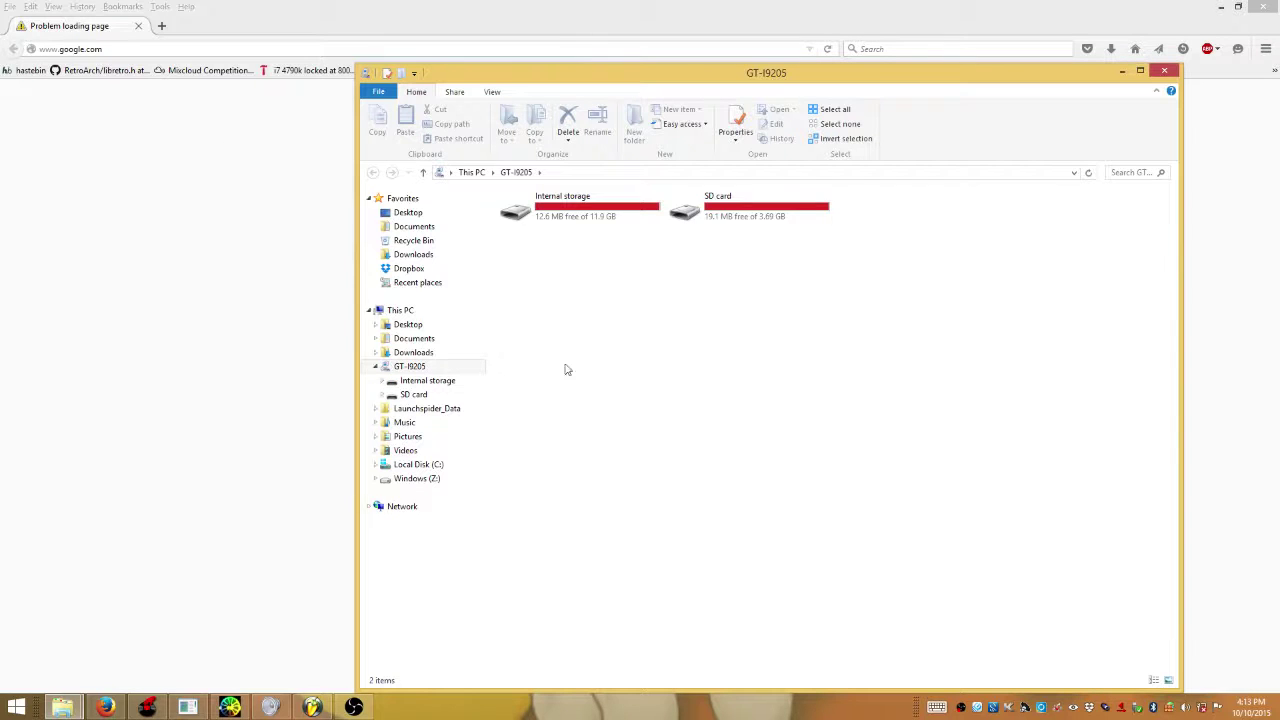
{"action": "left_click", "coordinate": [1165, 72]}
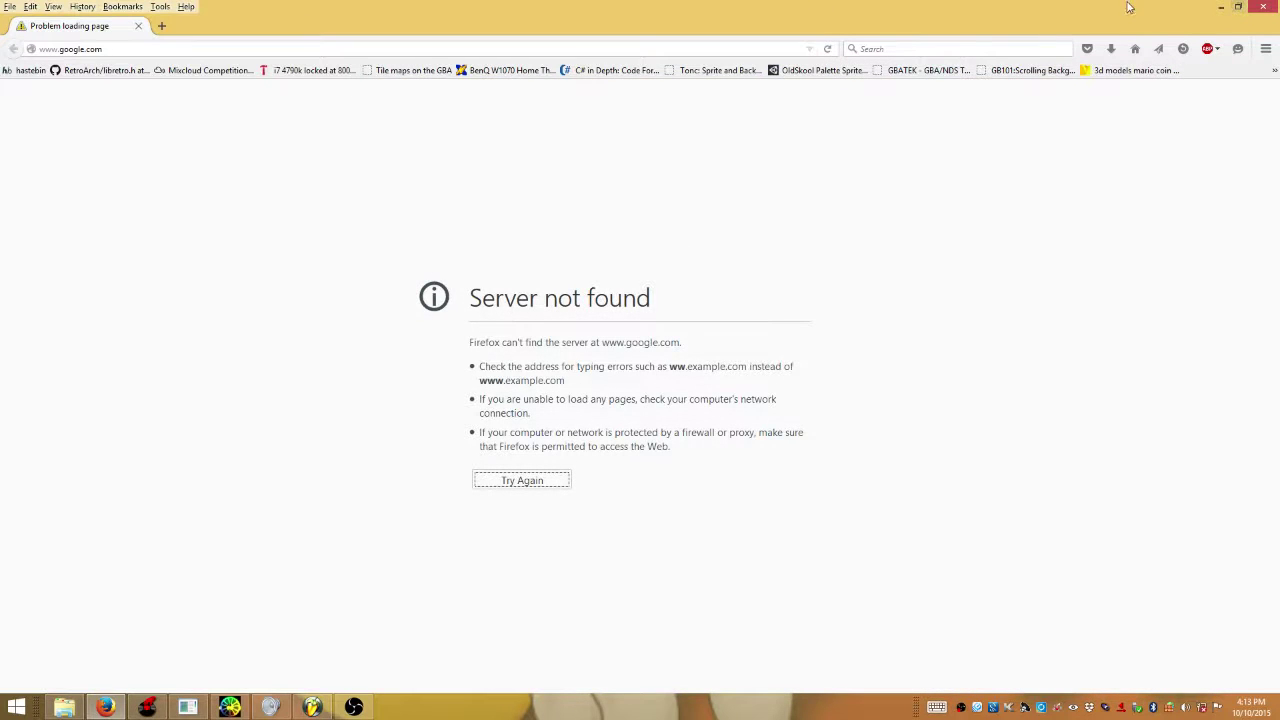
{"action": "left_click", "coordinate": [1219, 8]}
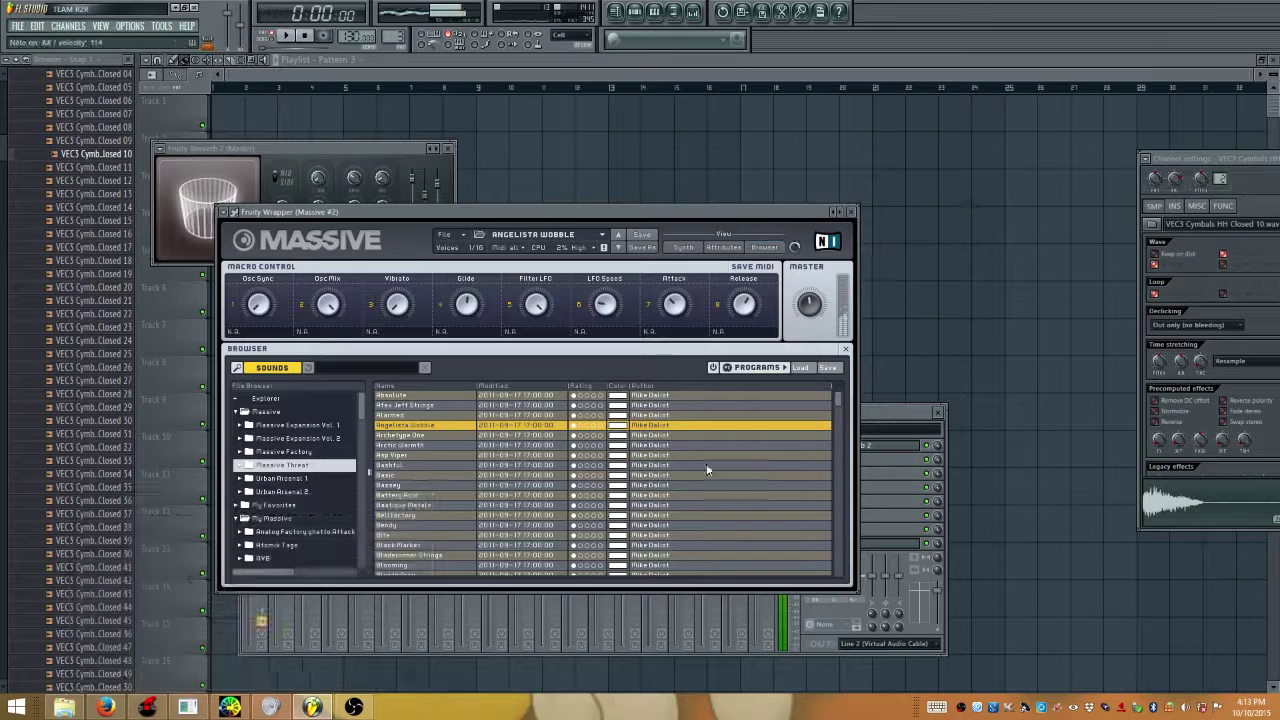
Audition the Massive Threat presets in Massive #2 from Archetype One down the list, loading Beatique Metals last
{"action": "left_click", "coordinate": [411, 437]}
{"action": "left_click", "coordinate": [395, 447]}
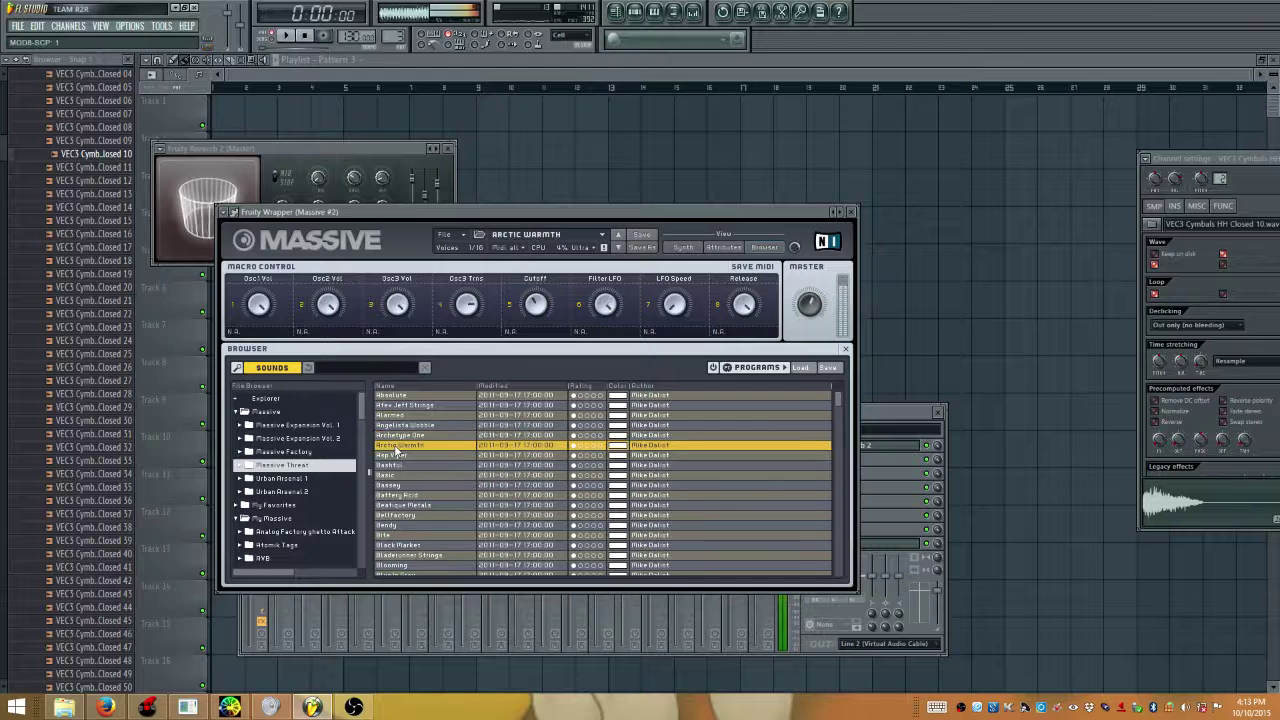
{"action": "left_click", "coordinate": [394, 456]}
{"action": "left_click", "coordinate": [391, 465]}
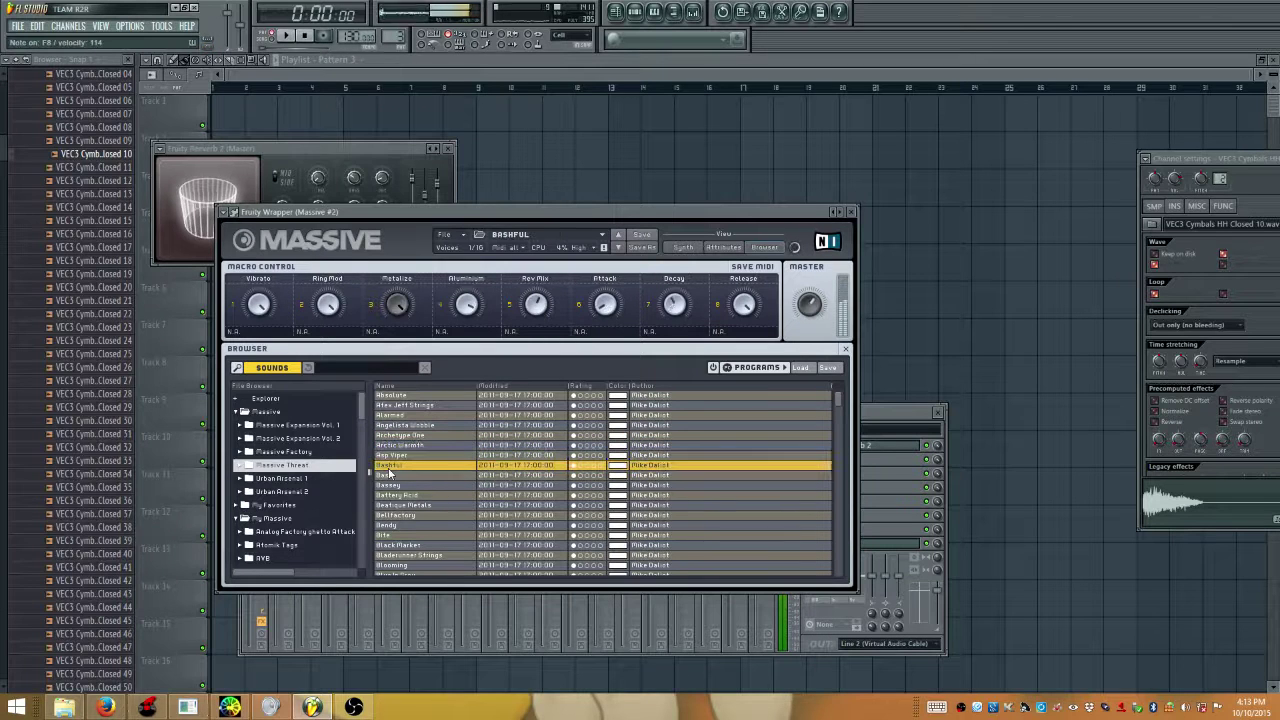
{"action": "left_click", "coordinate": [388, 475]}
{"action": "left_click", "coordinate": [389, 466]}
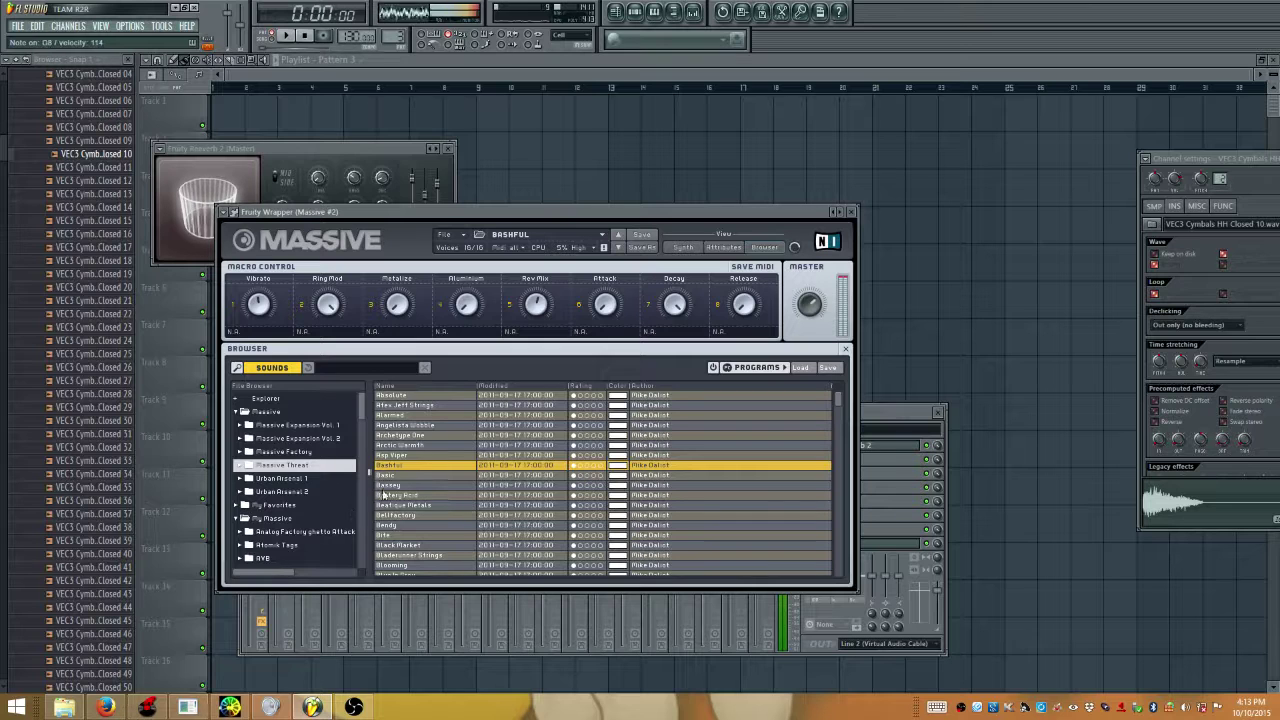
{"action": "left_click", "coordinate": [389, 485]}
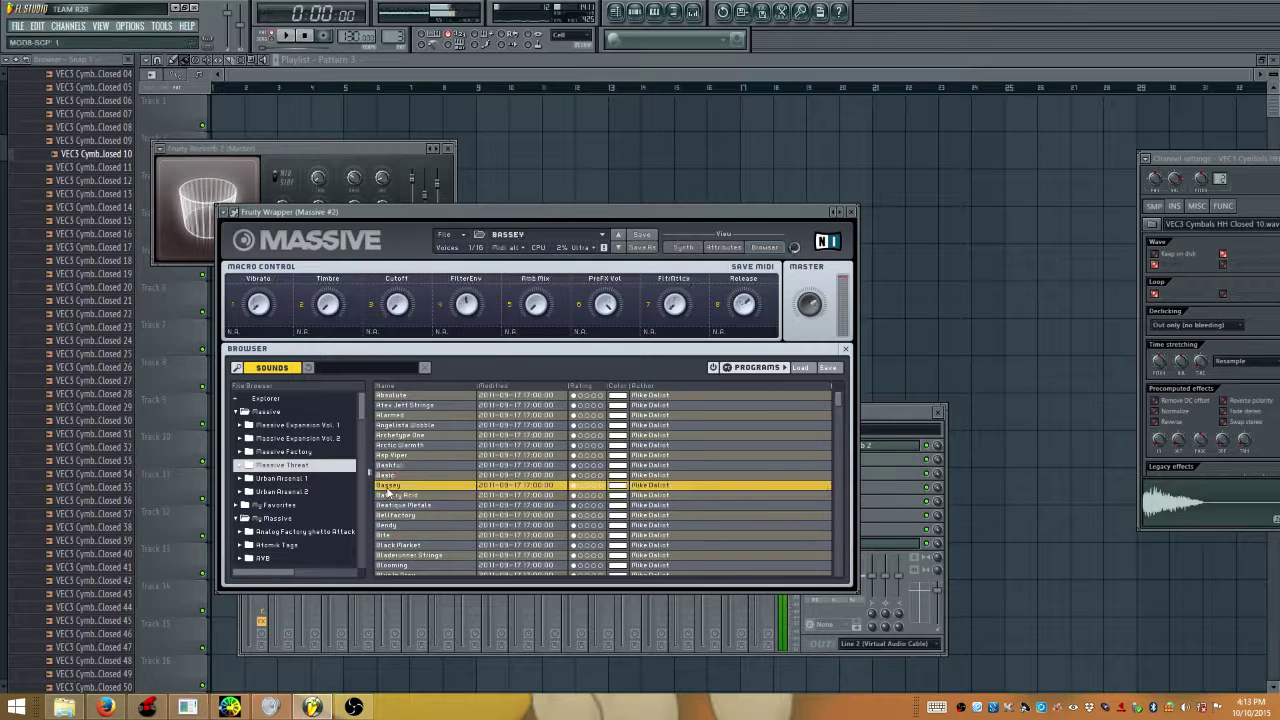
{"action": "left_click", "coordinate": [390, 495]}
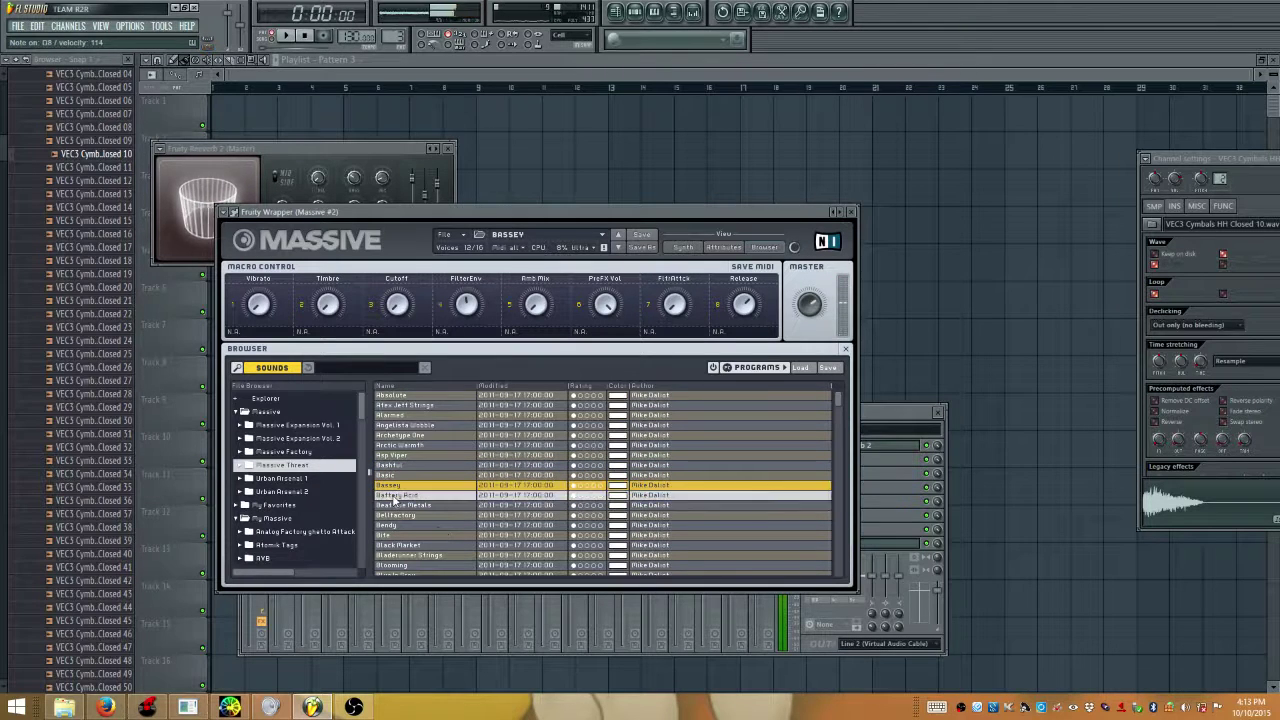
{"action": "left_click", "coordinate": [383, 506]}
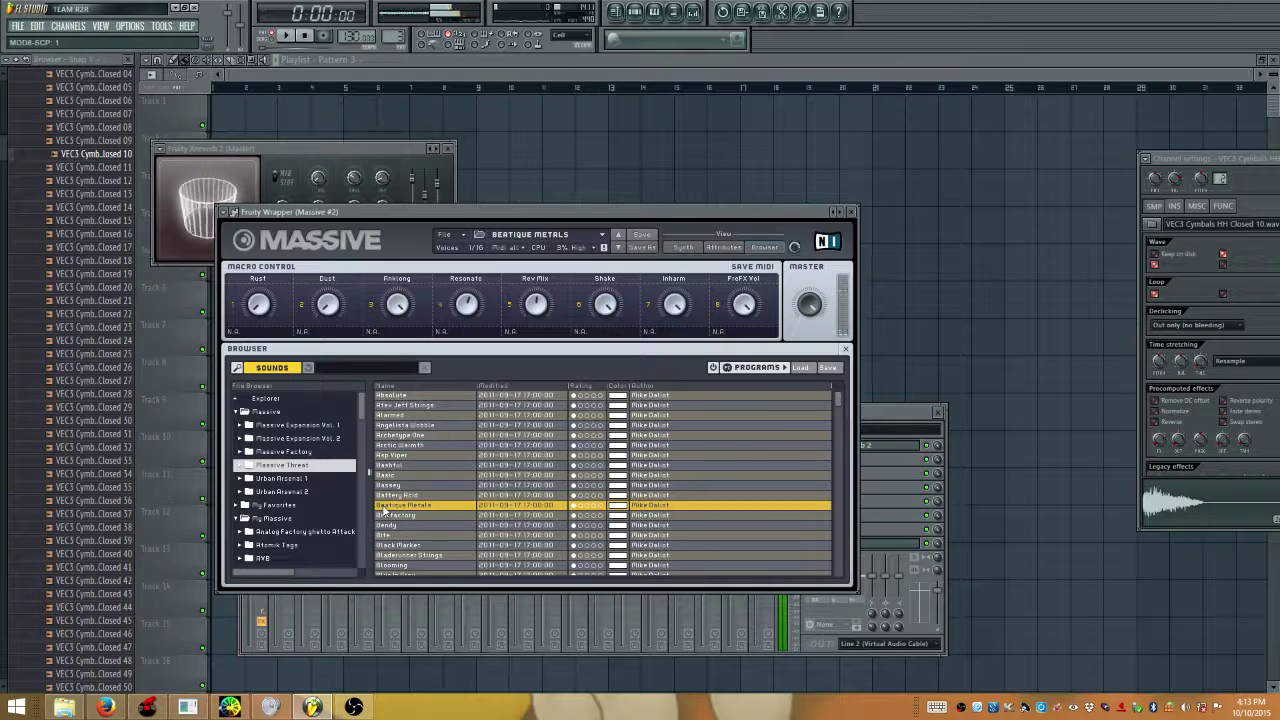
Audition the Massive Threat presets Bellfactory and Bendy in Massive #2, keeping Bendy loaded
{"action": "left_click", "coordinate": [400, 516]}
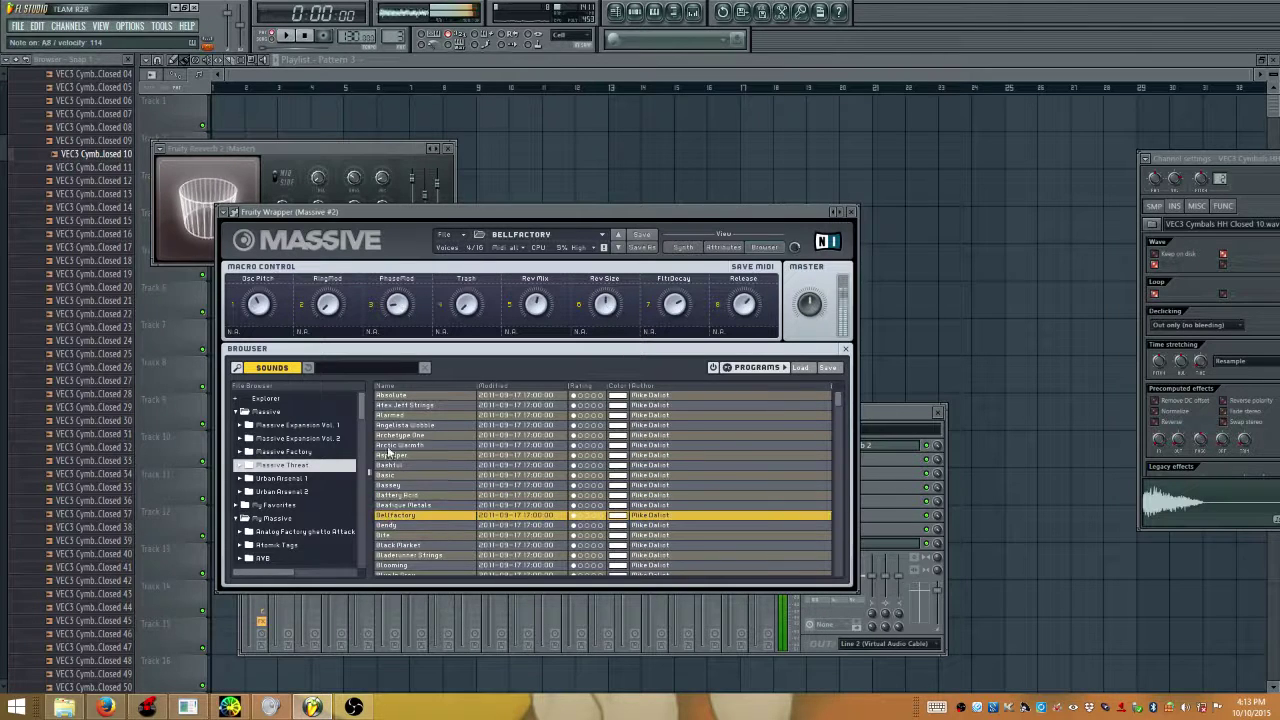
{"action": "left_click", "coordinate": [381, 528]}
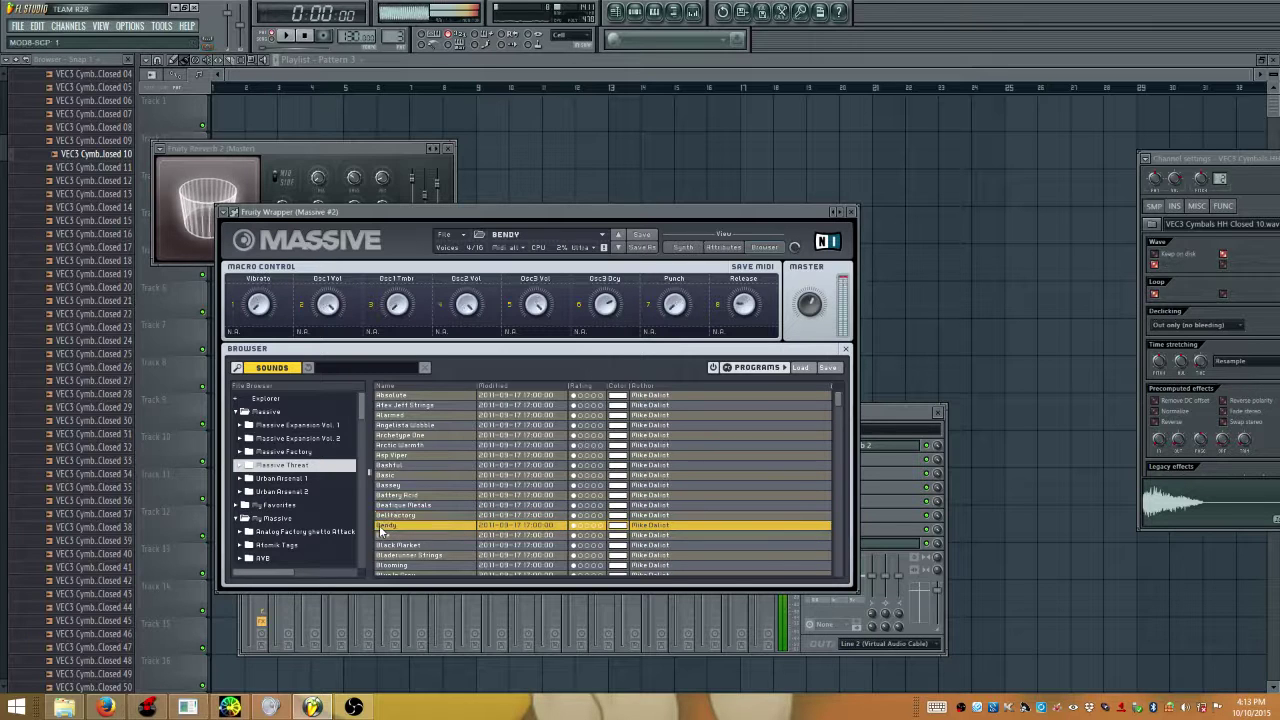
{"action": "left_click", "coordinate": [385, 537]}
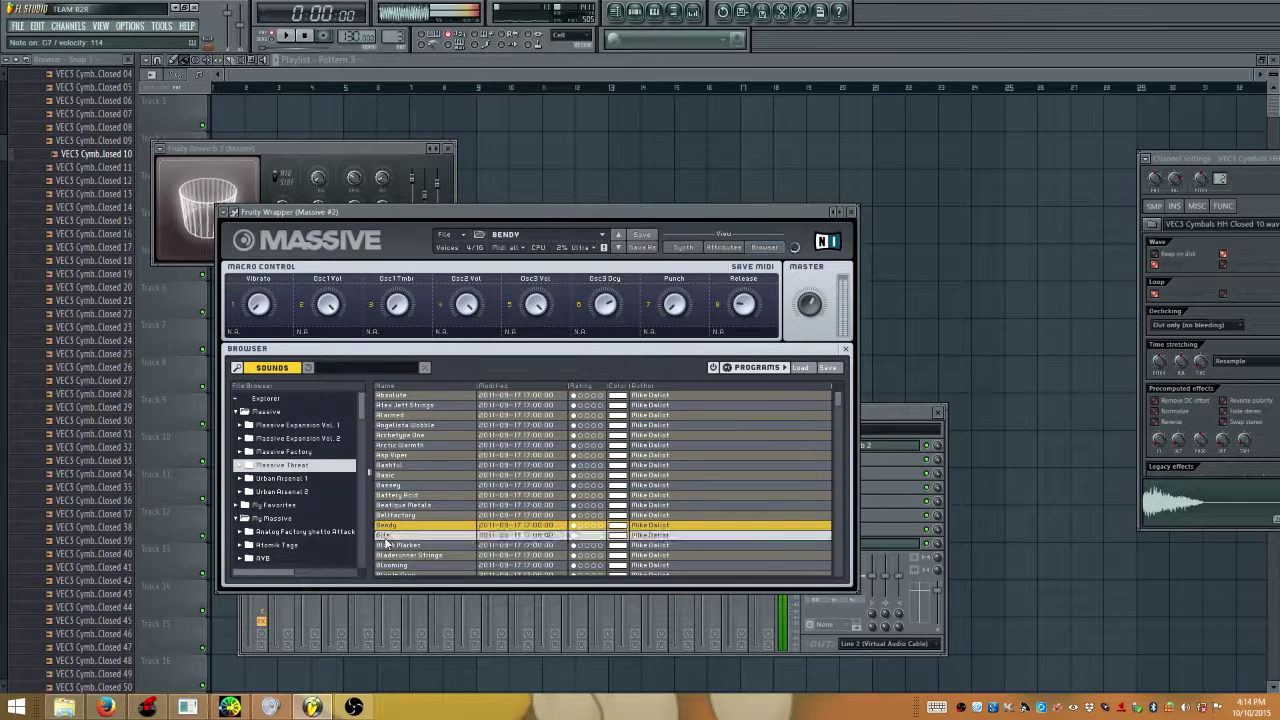
{"action": "left_click", "coordinate": [386, 526]}
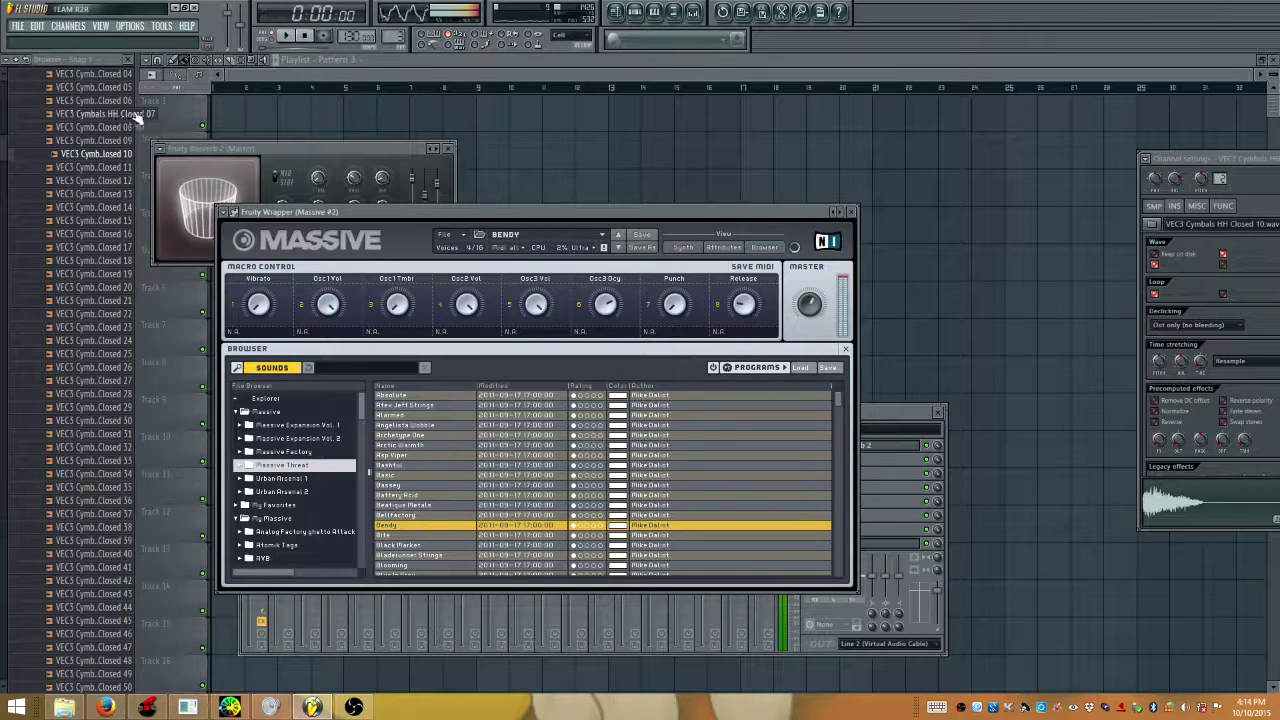
Link the selected Addictive Drums 2 channel to mixer track Insert 1
{"action": "left_click", "coordinate": [888, 416]}
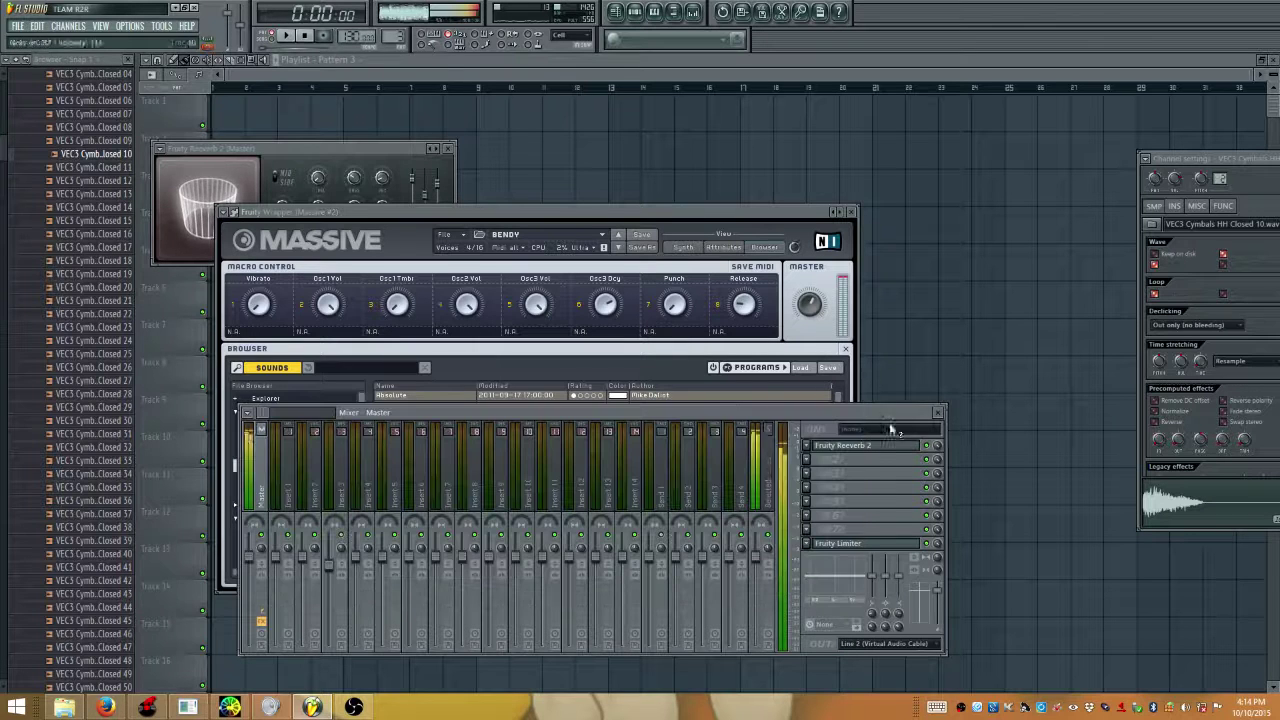
{"action": "left_click", "coordinate": [288, 480]}
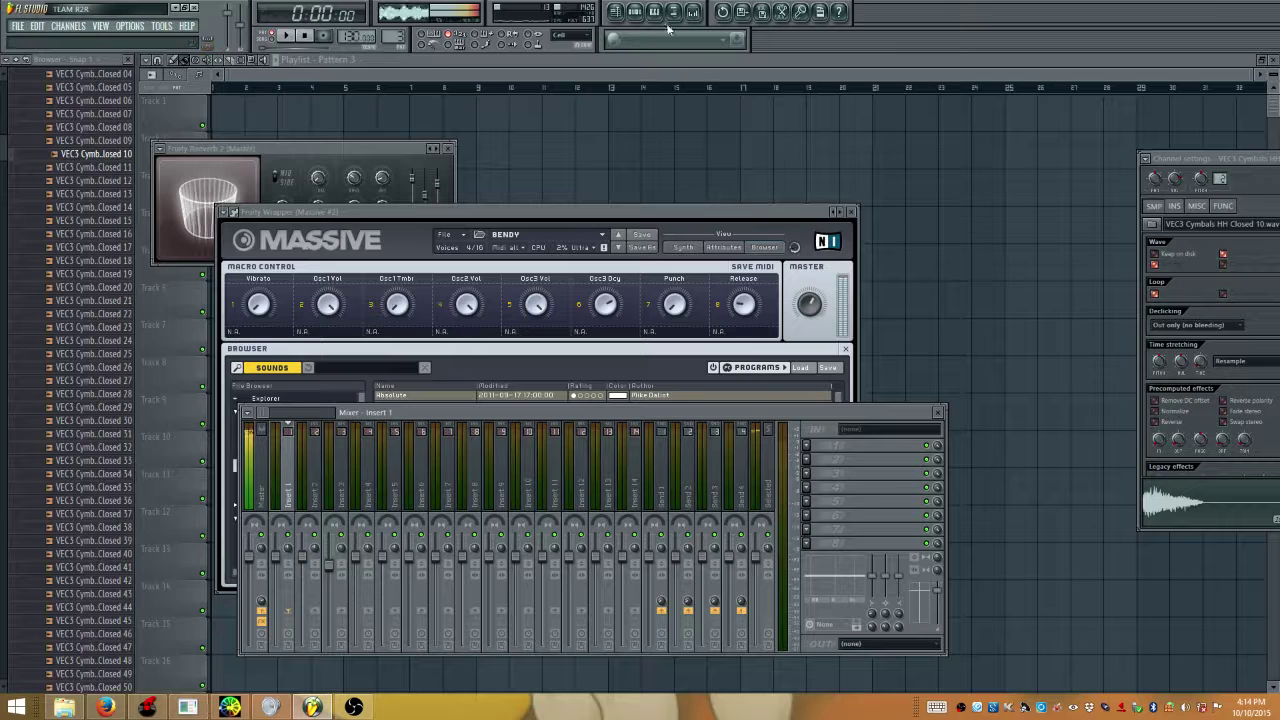
{"action": "left_click", "coordinate": [634, 11]}
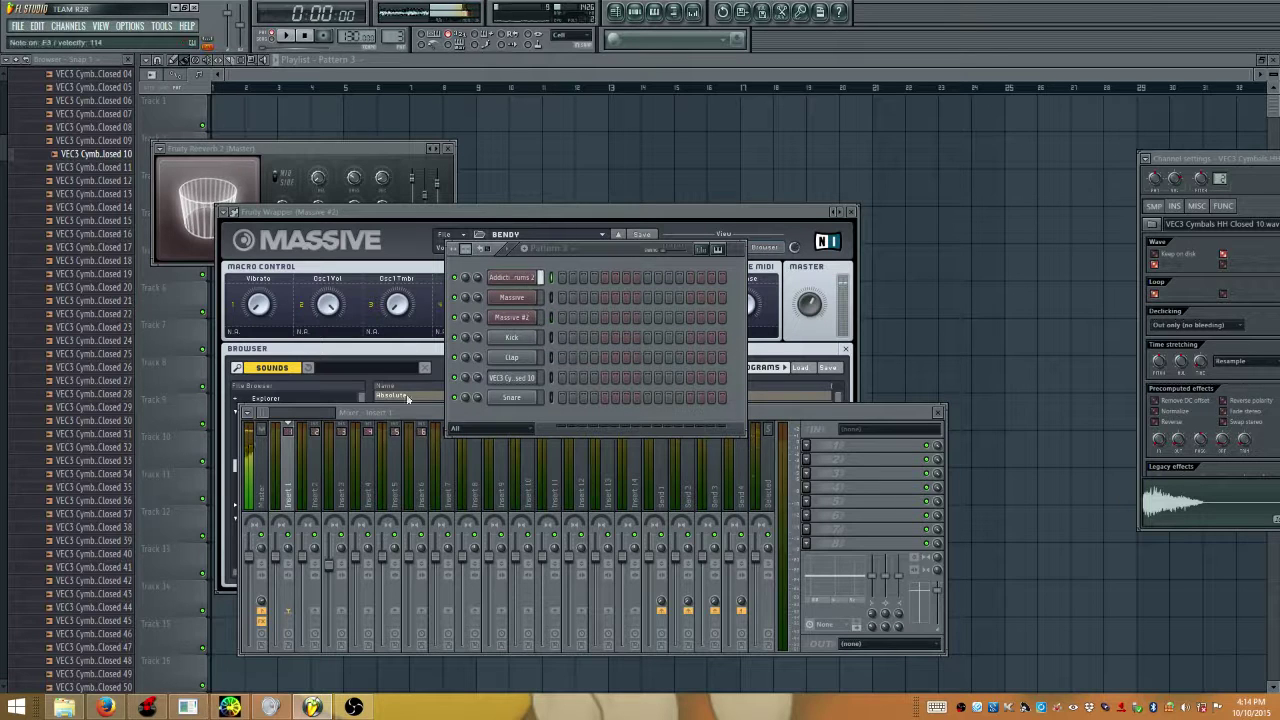
{"action": "right_click", "coordinate": [300, 421]}
{"action": "mouse_move", "coordinate": [330, 470]}
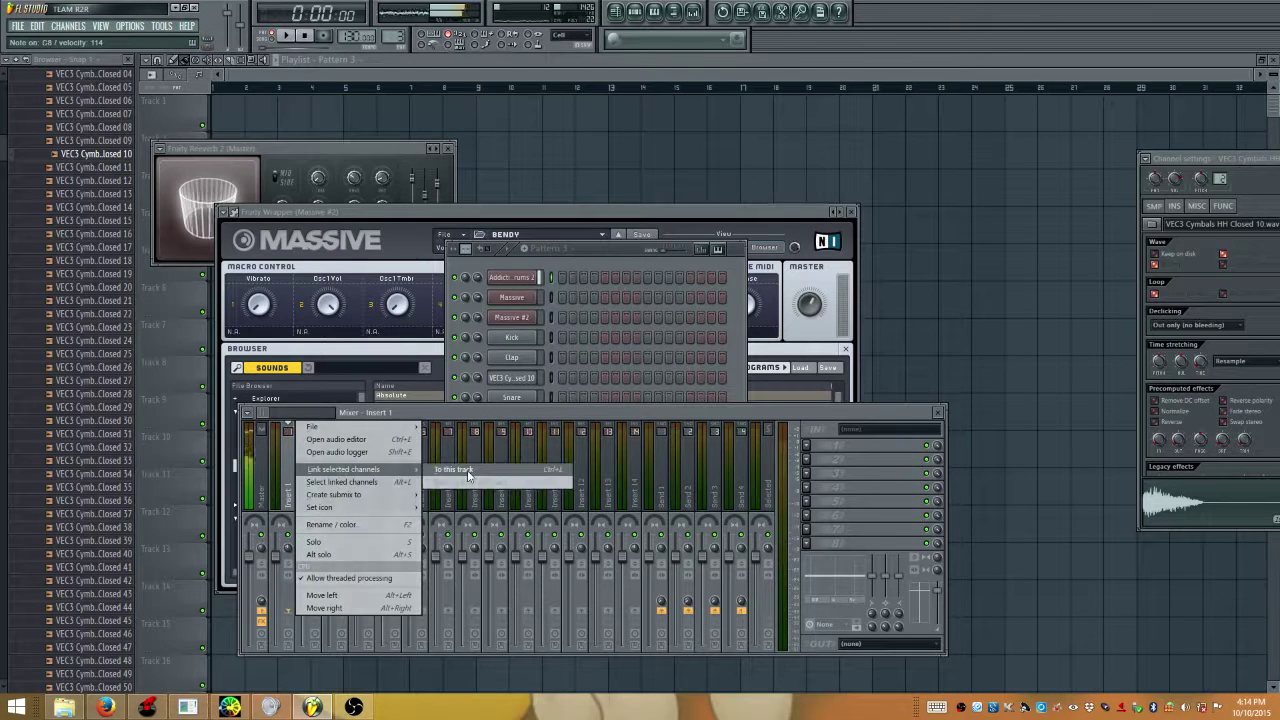
{"action": "left_click", "coordinate": [450, 472]}
Load Maximus in the first effect slot of the Addictive Drums 2 mixer track and close its window
{"action": "left_click", "coordinate": [808, 449]}
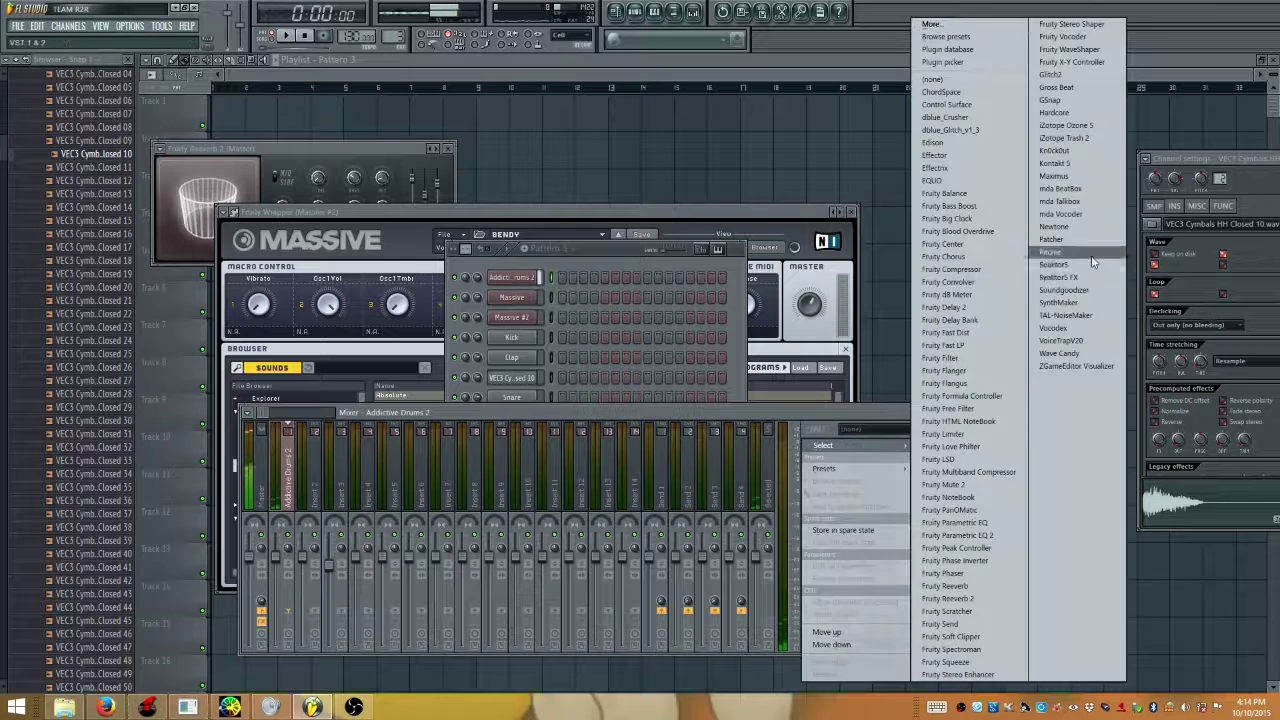
{"action": "left_click", "coordinate": [1053, 176]}
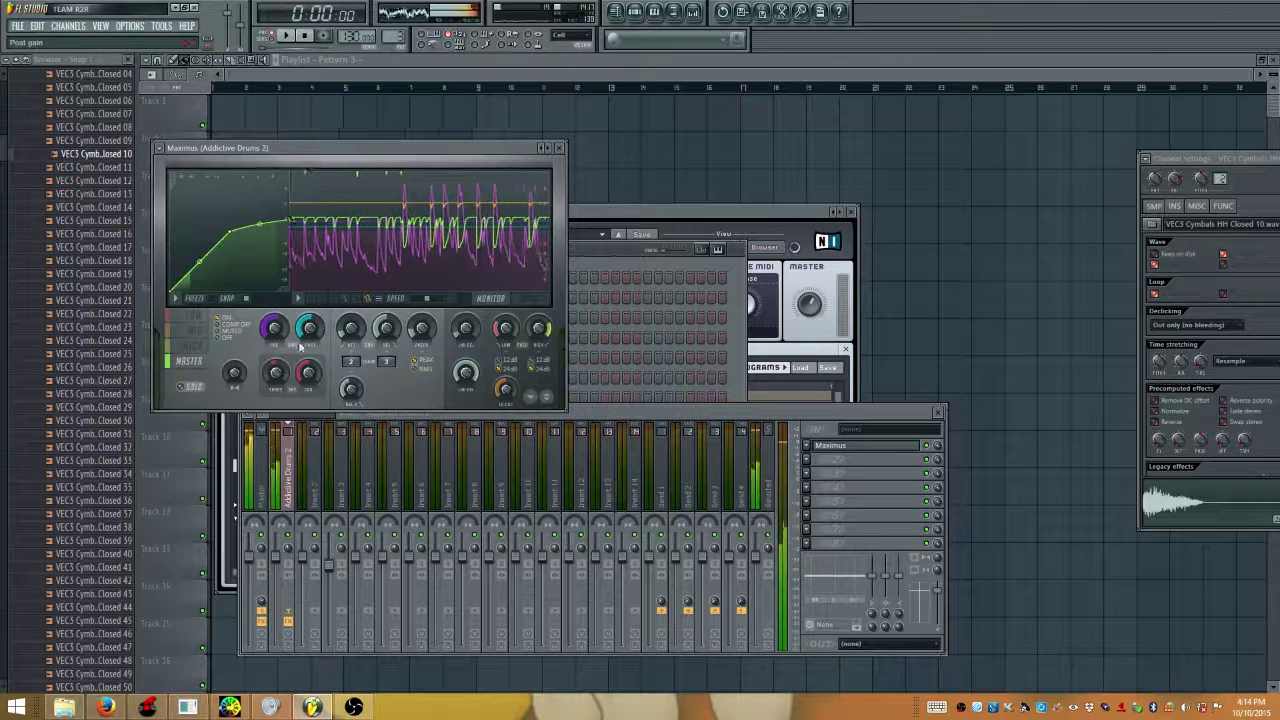
{"action": "left_click", "coordinate": [560, 148]}
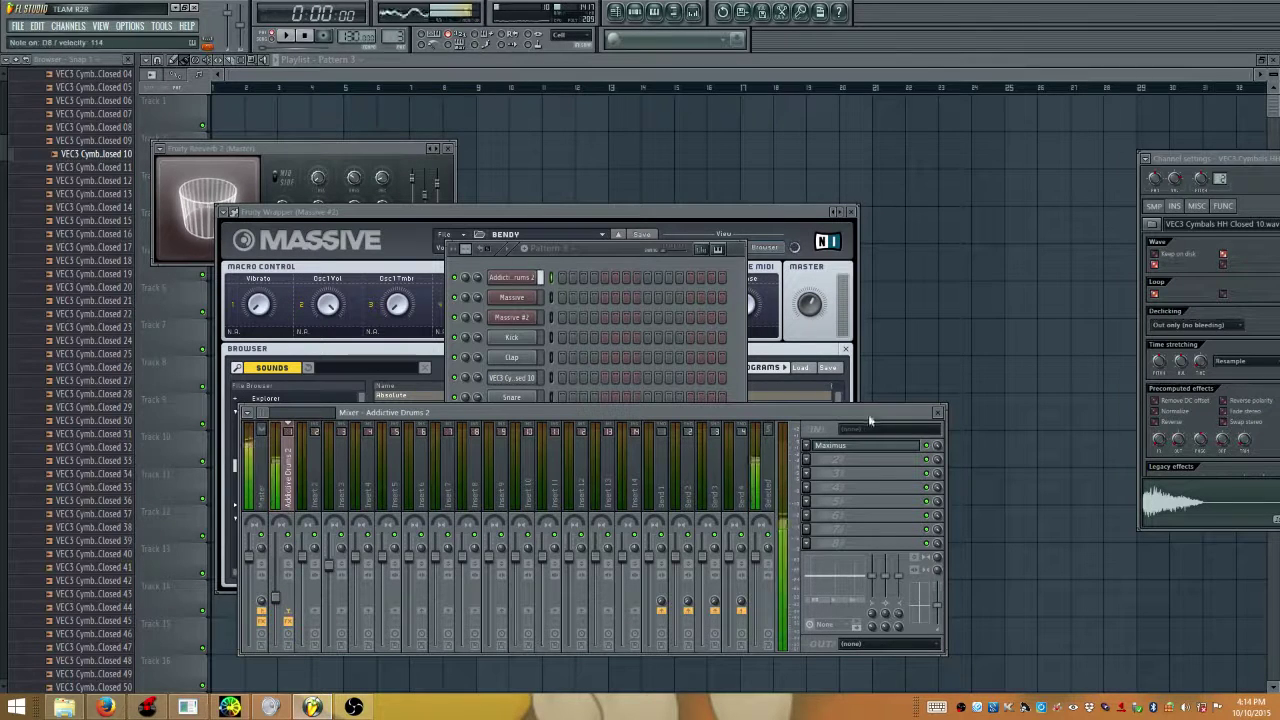
Reopen Massive #2, audition the presets Bite, Black Market, Bladerunner Strings and Blooming in turn, and close its window
{"action": "left_click", "coordinate": [483, 340]}
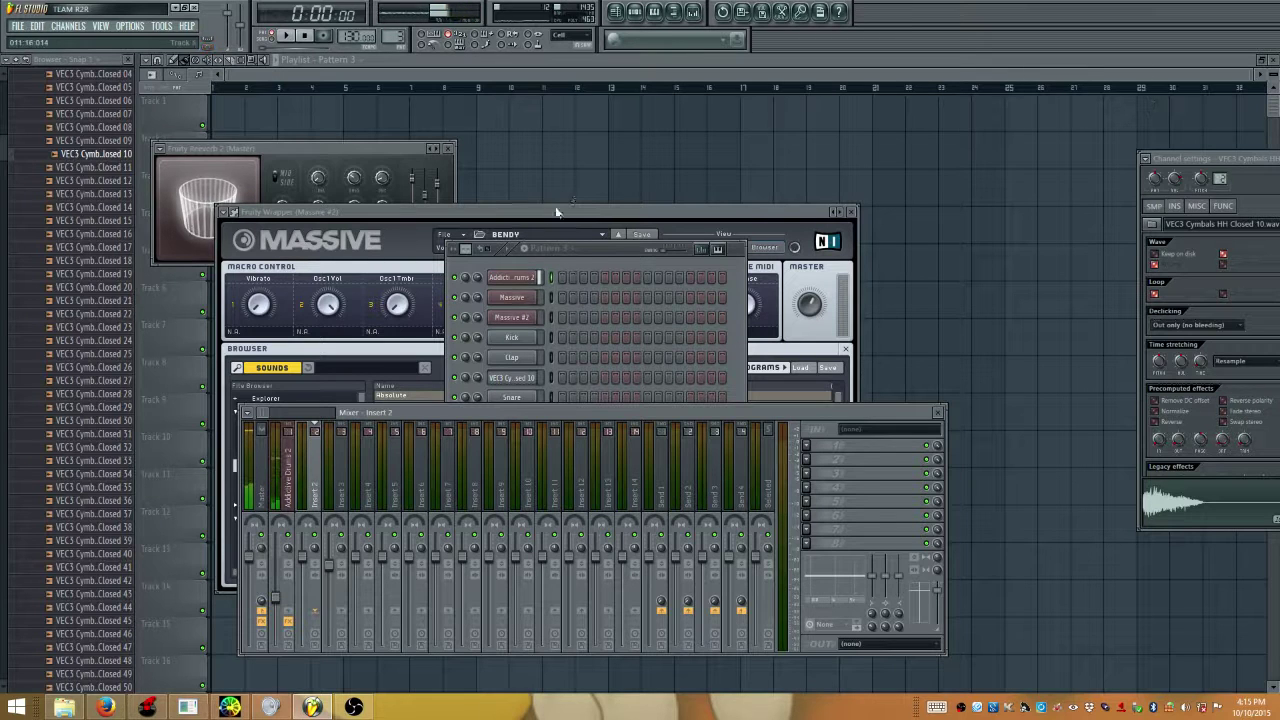
{"action": "left_click", "coordinate": [520, 318]}
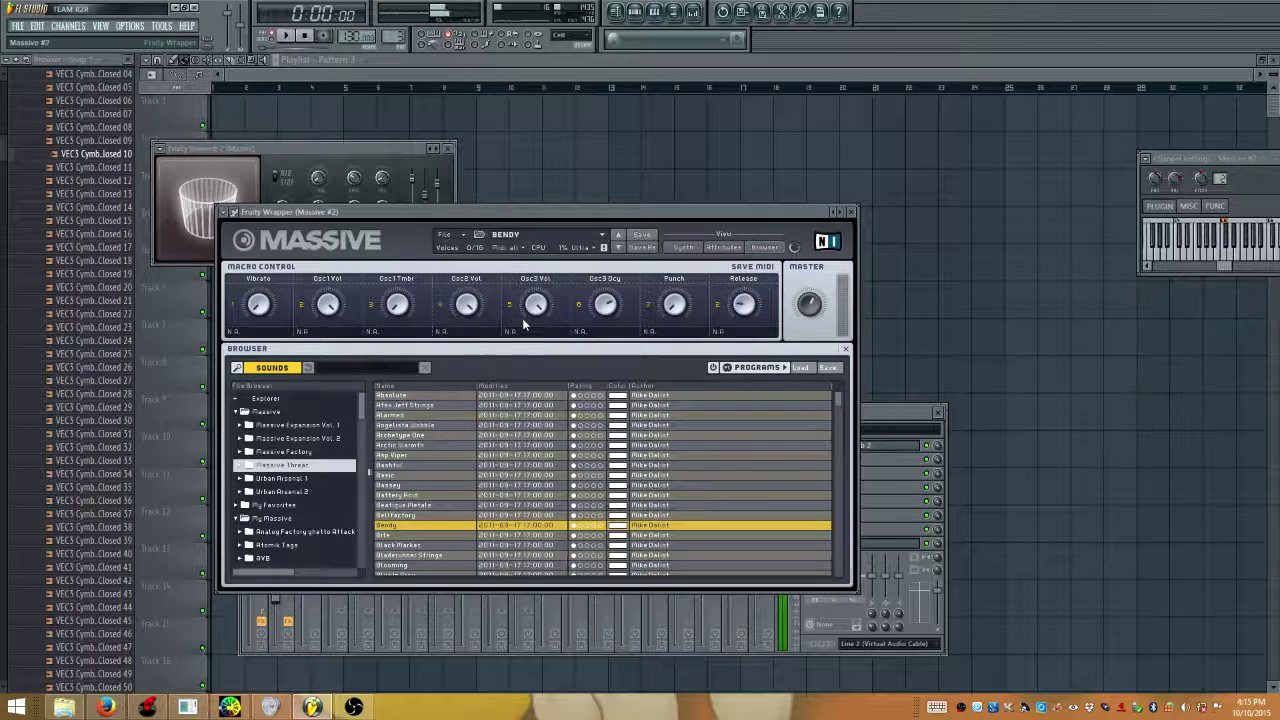
{"action": "left_click", "coordinate": [382, 535]}
{"action": "left_click", "coordinate": [389, 545]}
{"action": "left_click", "coordinate": [387, 555]}
{"action": "left_click", "coordinate": [385, 565]}
{"action": "scroll", "coordinate": [390, 540], "scroll_direction": "down", "scroll_amount": 3}
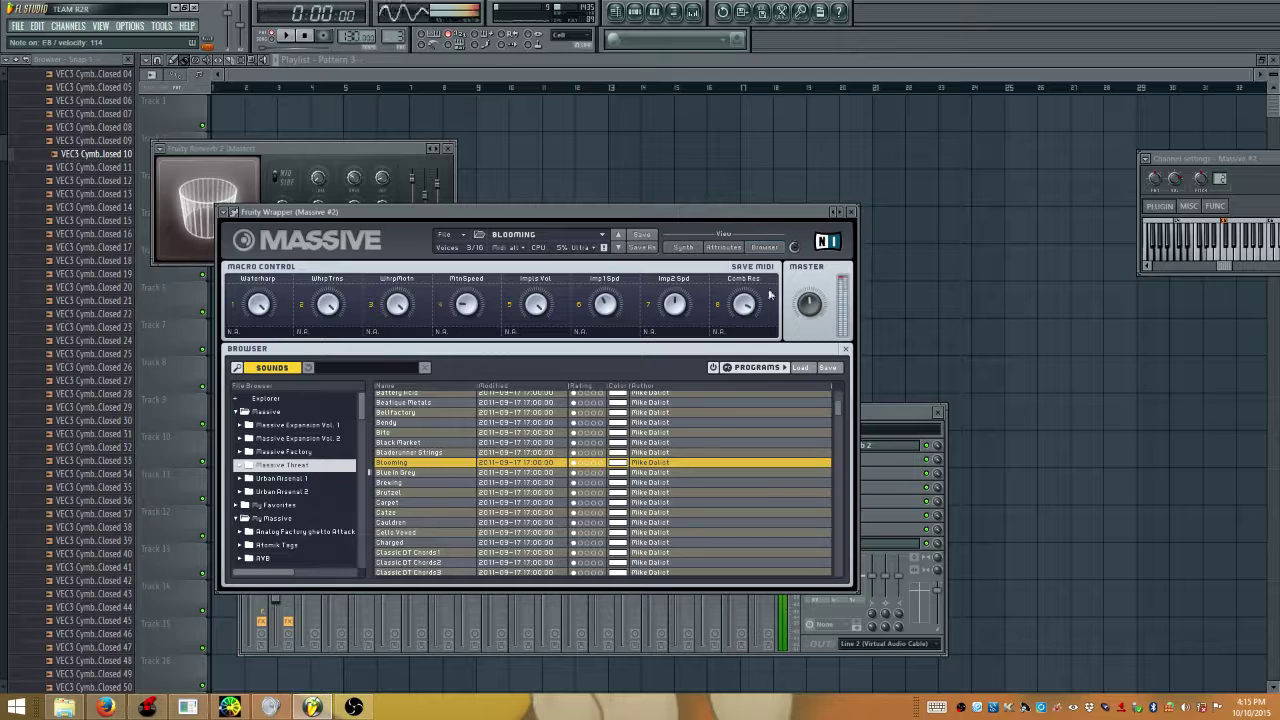
{"action": "left_click", "coordinate": [852, 214]}
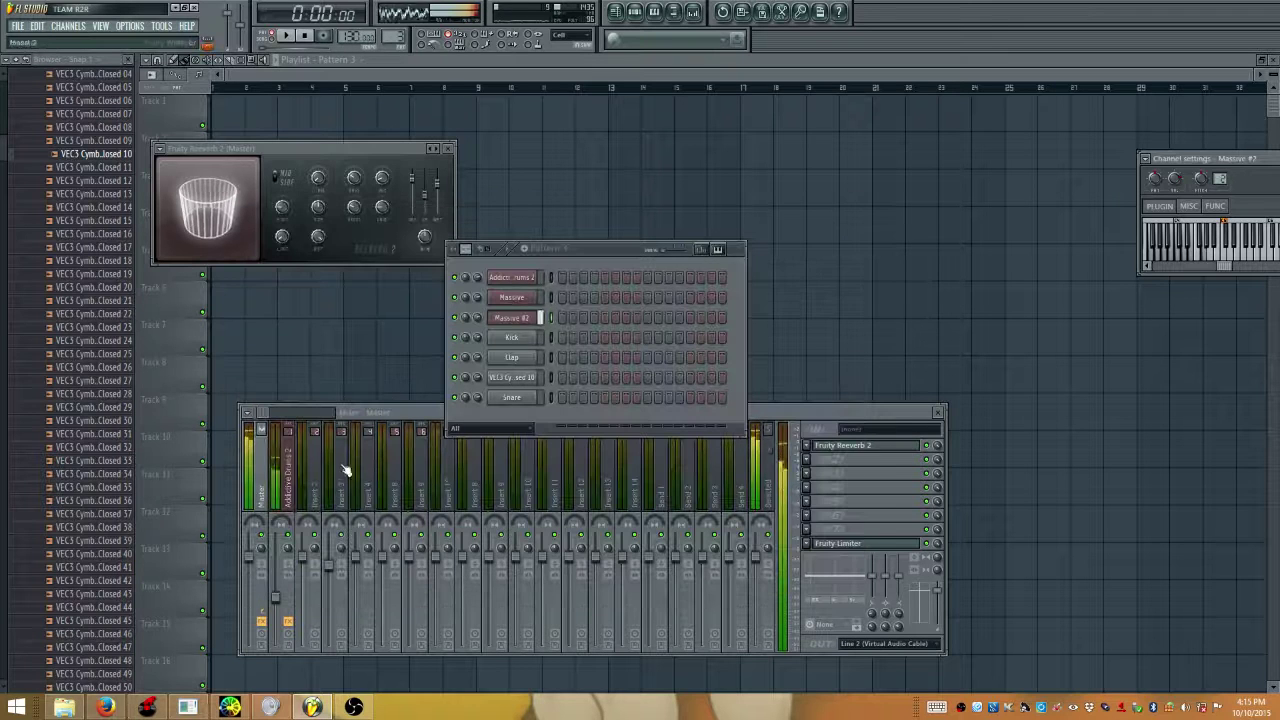
Show the first Massive's preset browser and audition its Massive Threat presets from Battery Acid down to Bite
{"action": "left_click", "coordinate": [524, 297]}
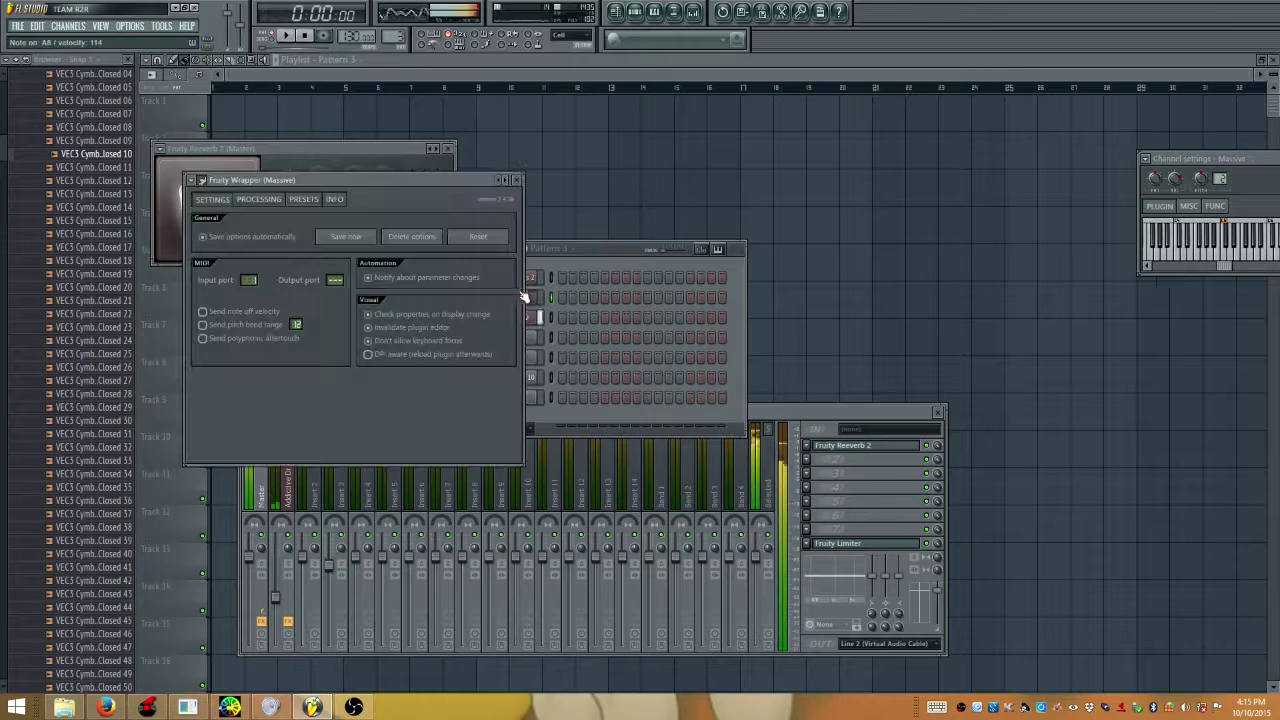
{"action": "left_click", "coordinate": [213, 200]}
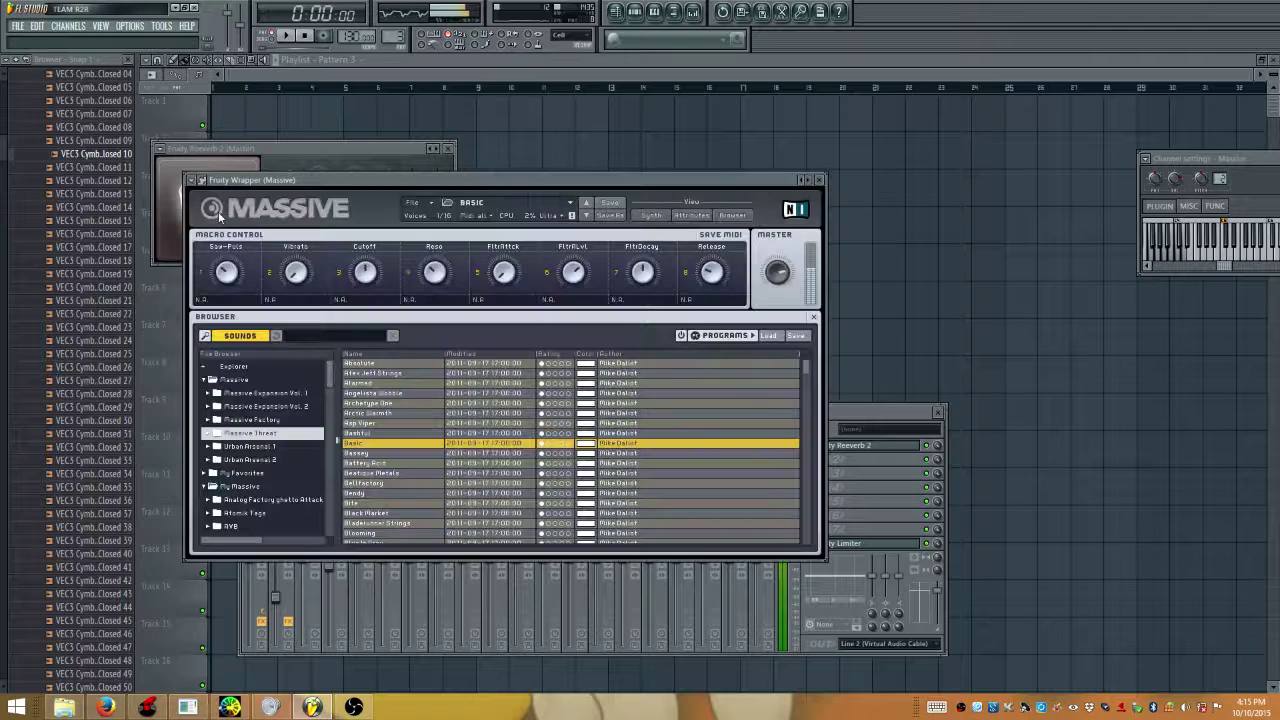
{"action": "left_click", "coordinate": [354, 463]}
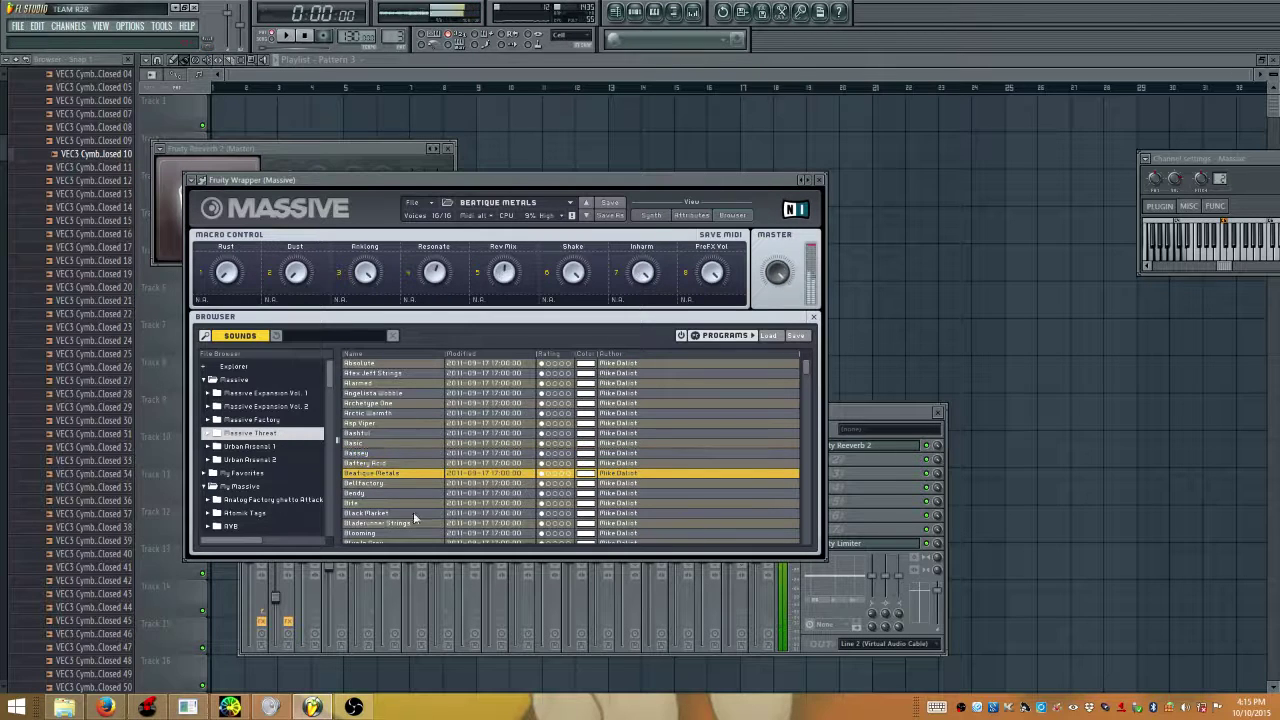
{"action": "left_click", "coordinate": [366, 485]}
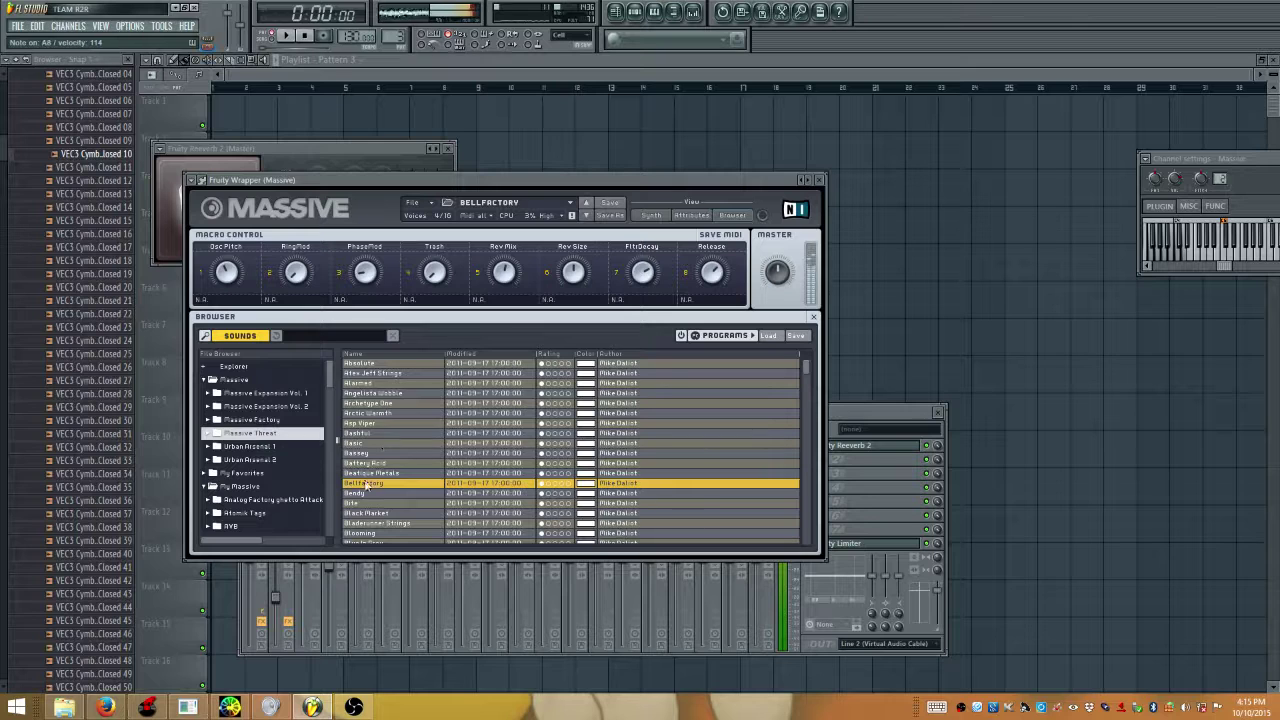
{"action": "left_click", "coordinate": [357, 494]}
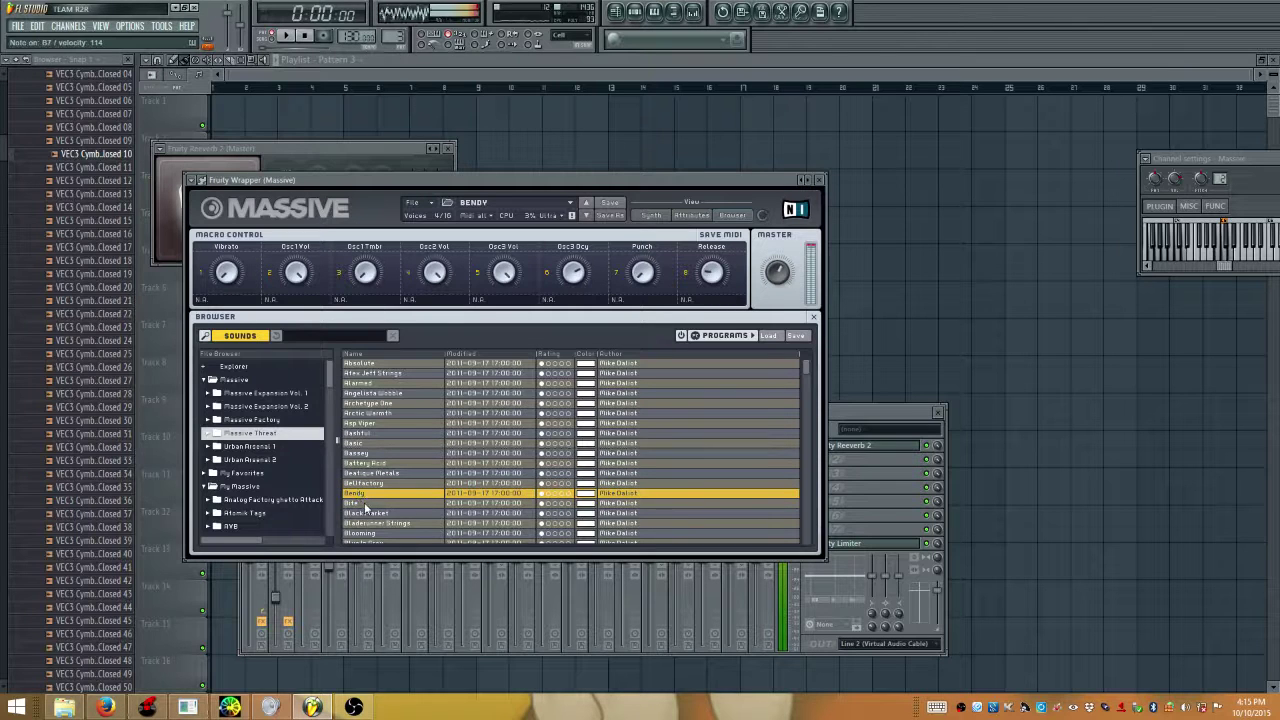
{"action": "left_click", "coordinate": [352, 503]}
{"action": "scroll", "coordinate": [380, 480], "scroll_direction": "down", "scroll_amount": 2}
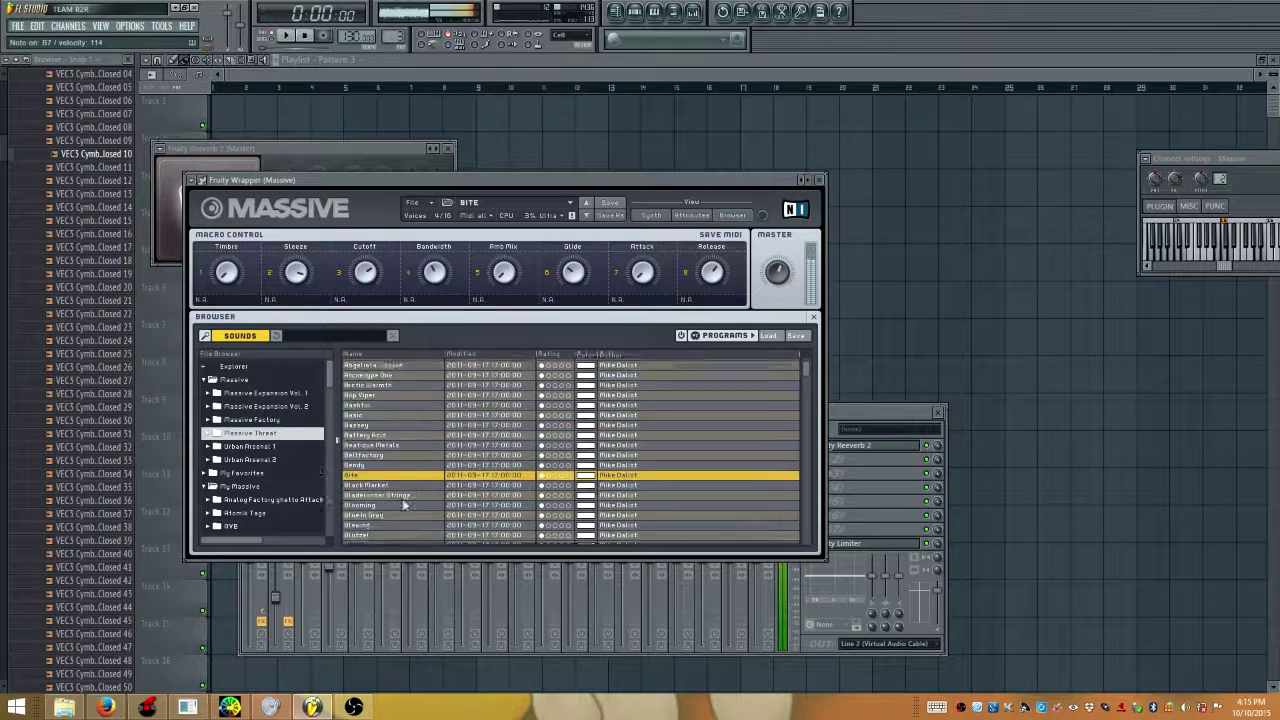
{"action": "scroll", "coordinate": [372, 462], "scroll_direction": "down", "scroll_amount": 1}
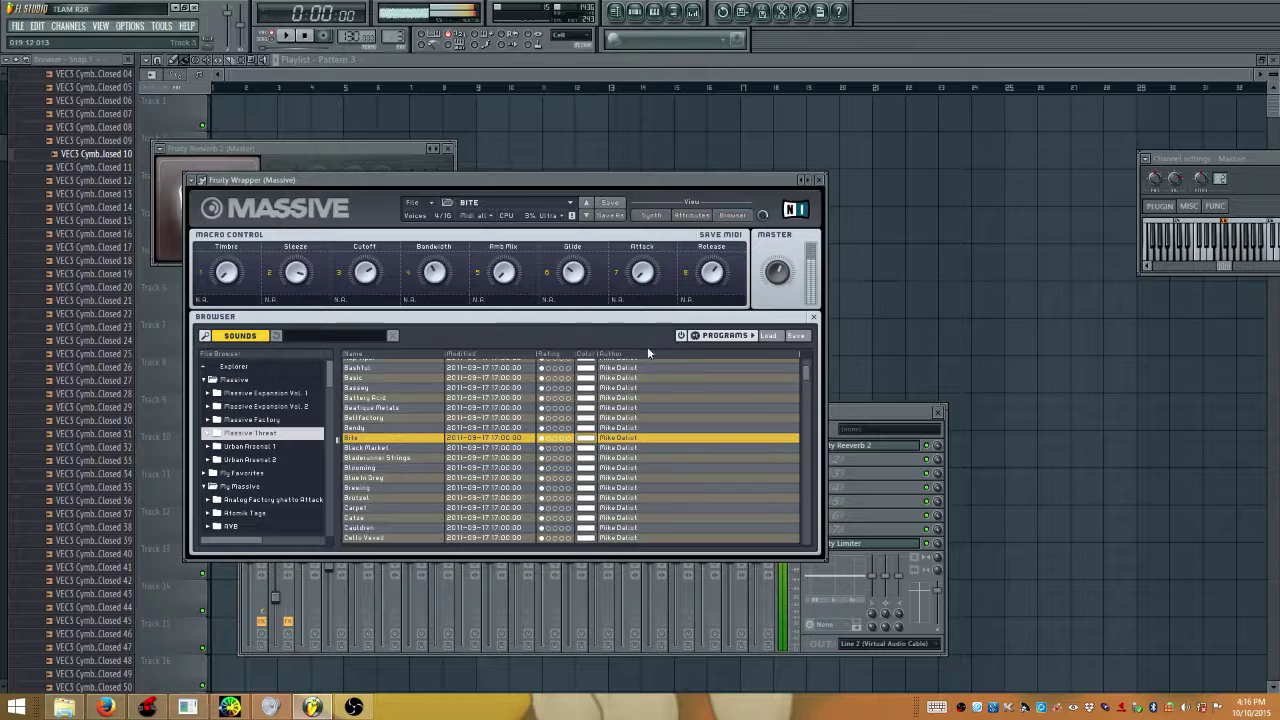
Audition the first Massive's presets from Black Market down the list, loading Catze last
{"action": "left_click", "coordinate": [1248, 252]}
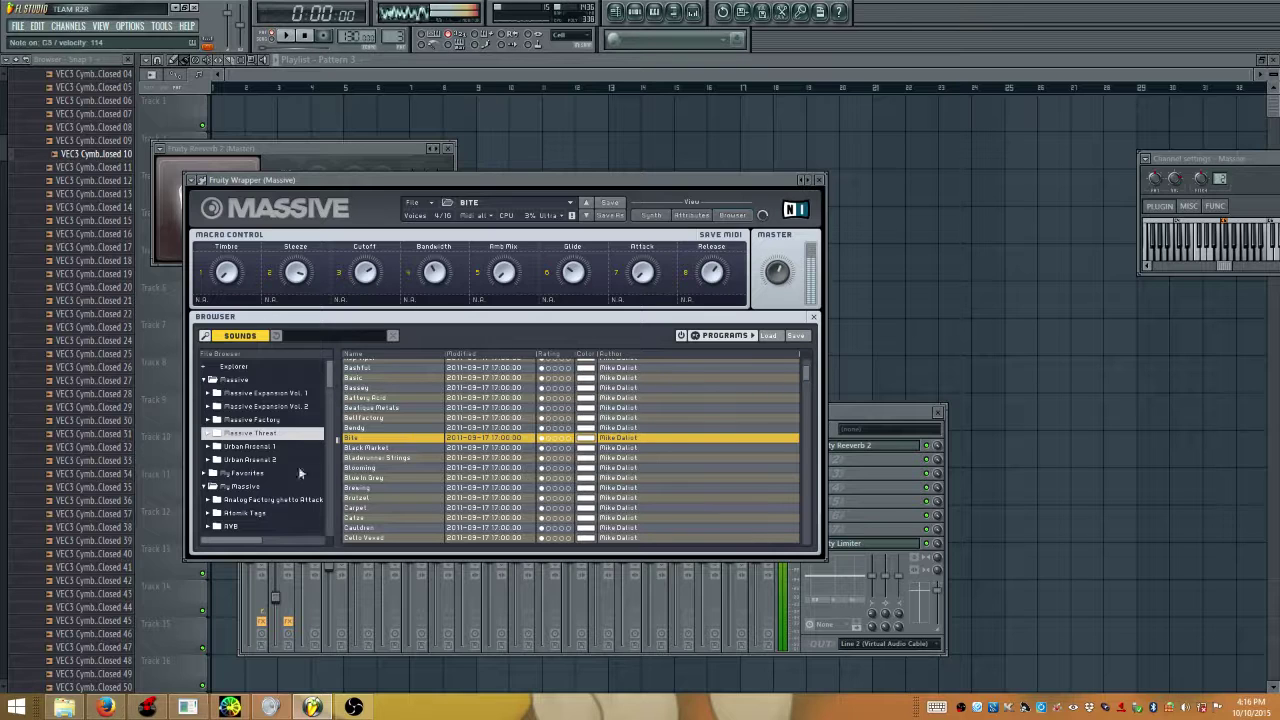
{"action": "scroll", "coordinate": [312, 455], "scroll_direction": "down", "scroll_amount": 1}
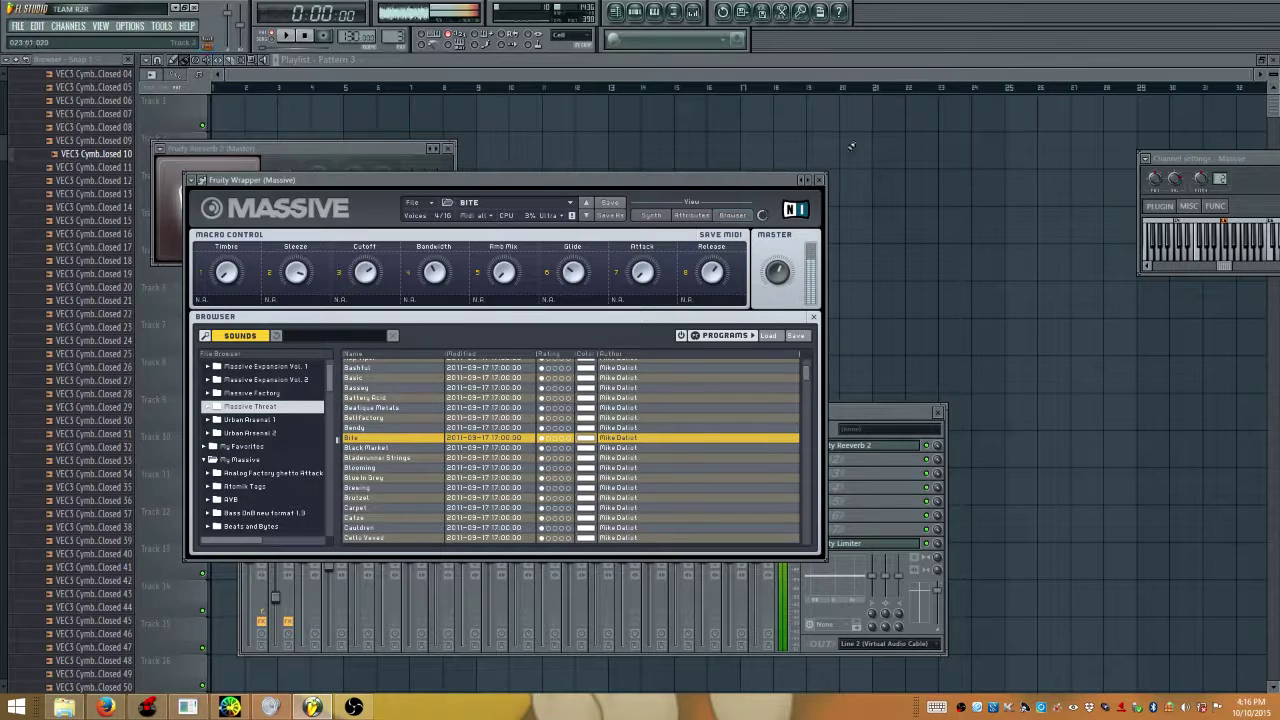
{"action": "left_click", "coordinate": [378, 449]}
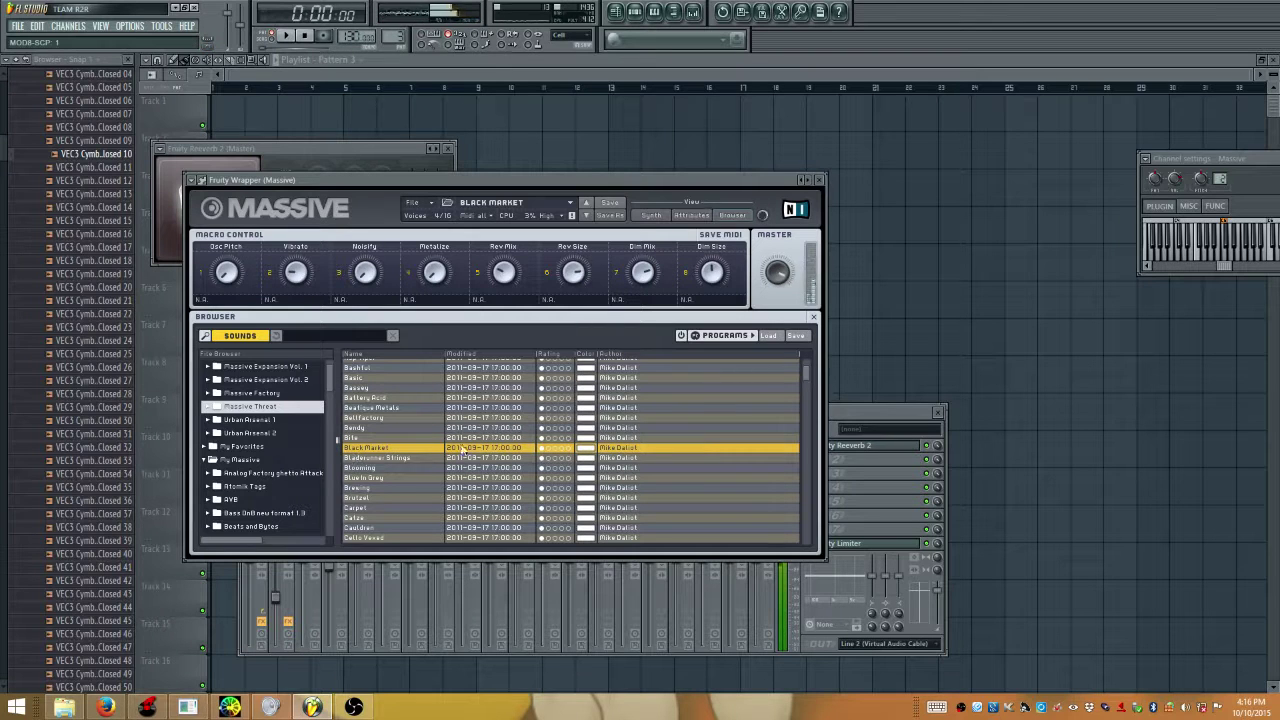
{"action": "left_click", "coordinate": [383, 459]}
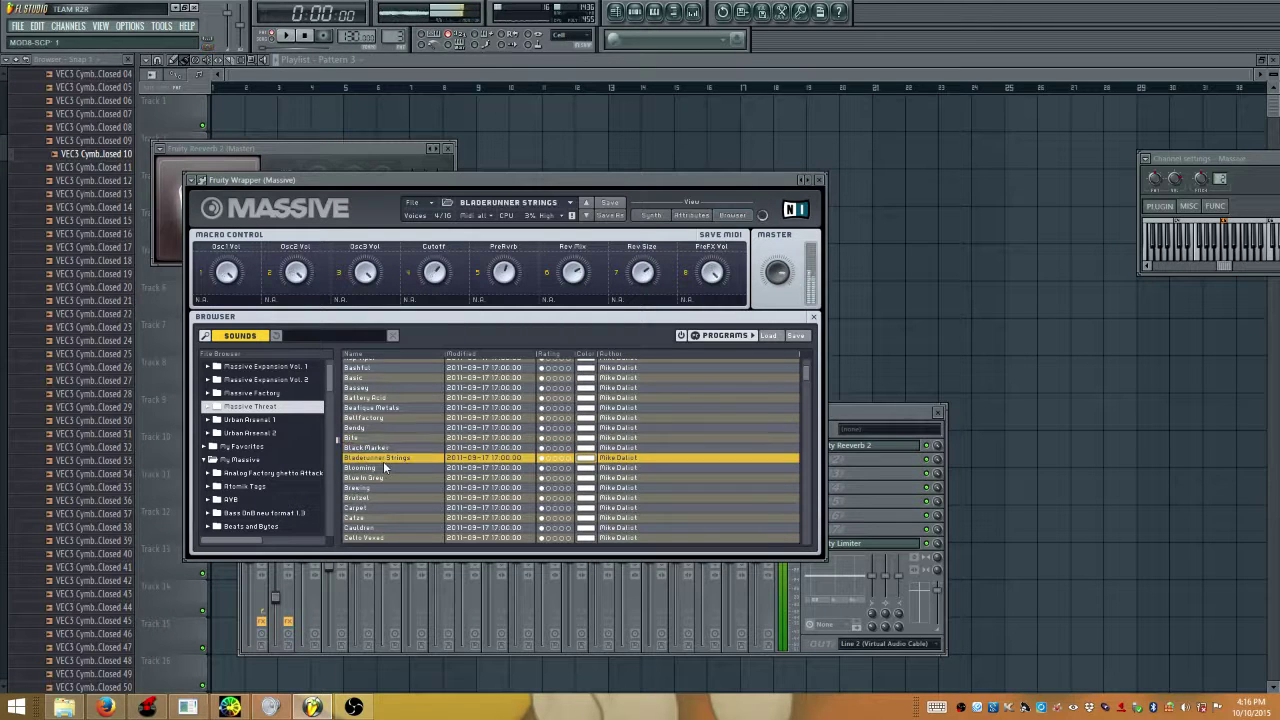
{"action": "left_click", "coordinate": [373, 469]}
{"action": "left_click", "coordinate": [380, 478]}
{"action": "left_click", "coordinate": [394, 488]}
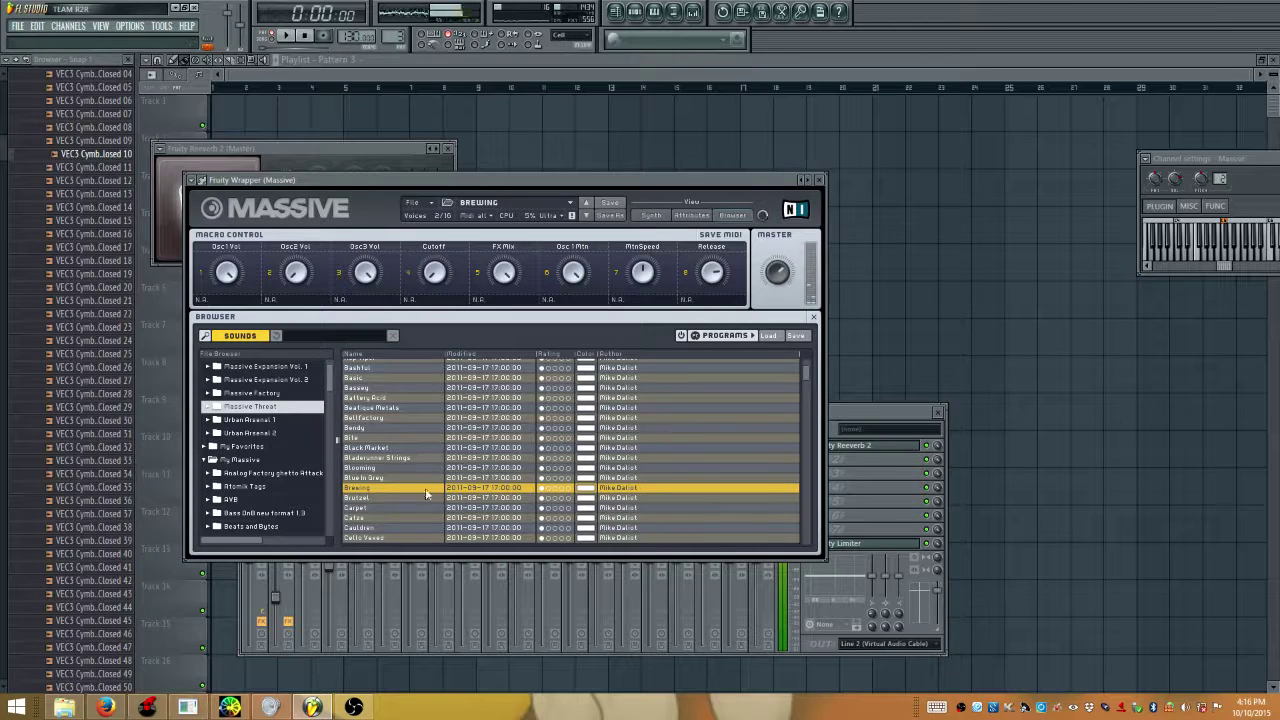
{"action": "left_click", "coordinate": [358, 498]}
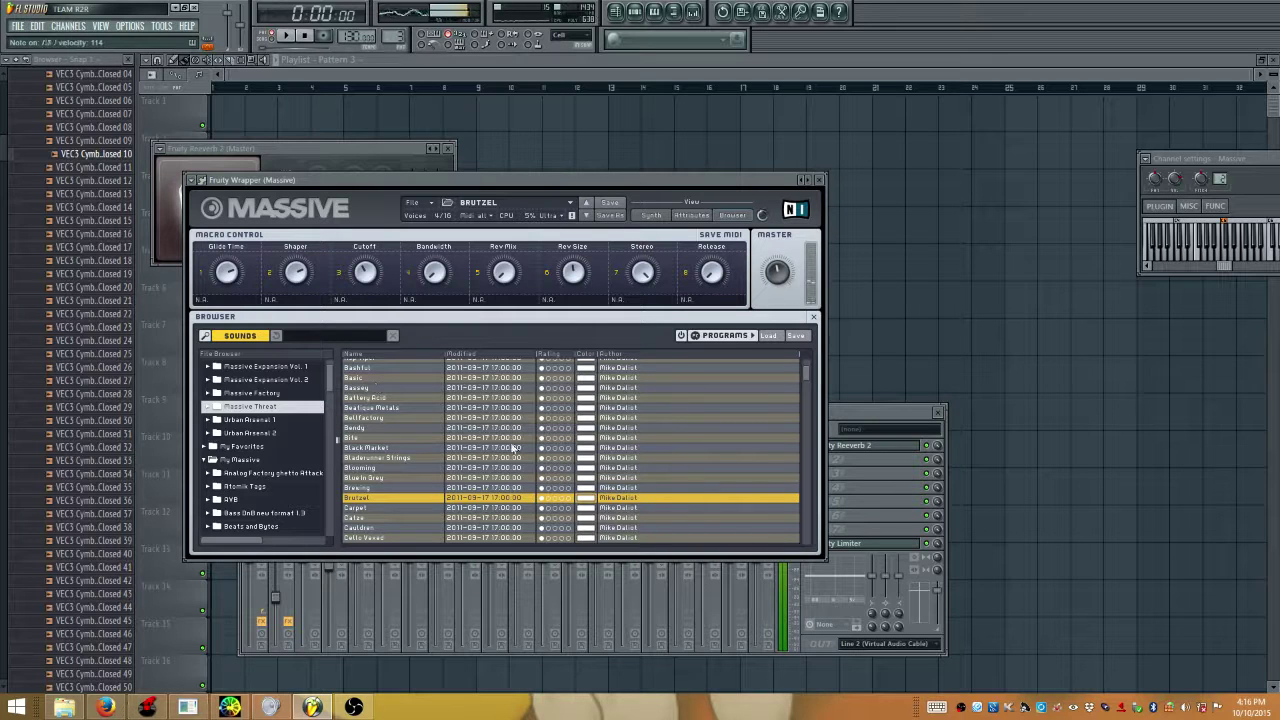
{"action": "left_click", "coordinate": [378, 508]}
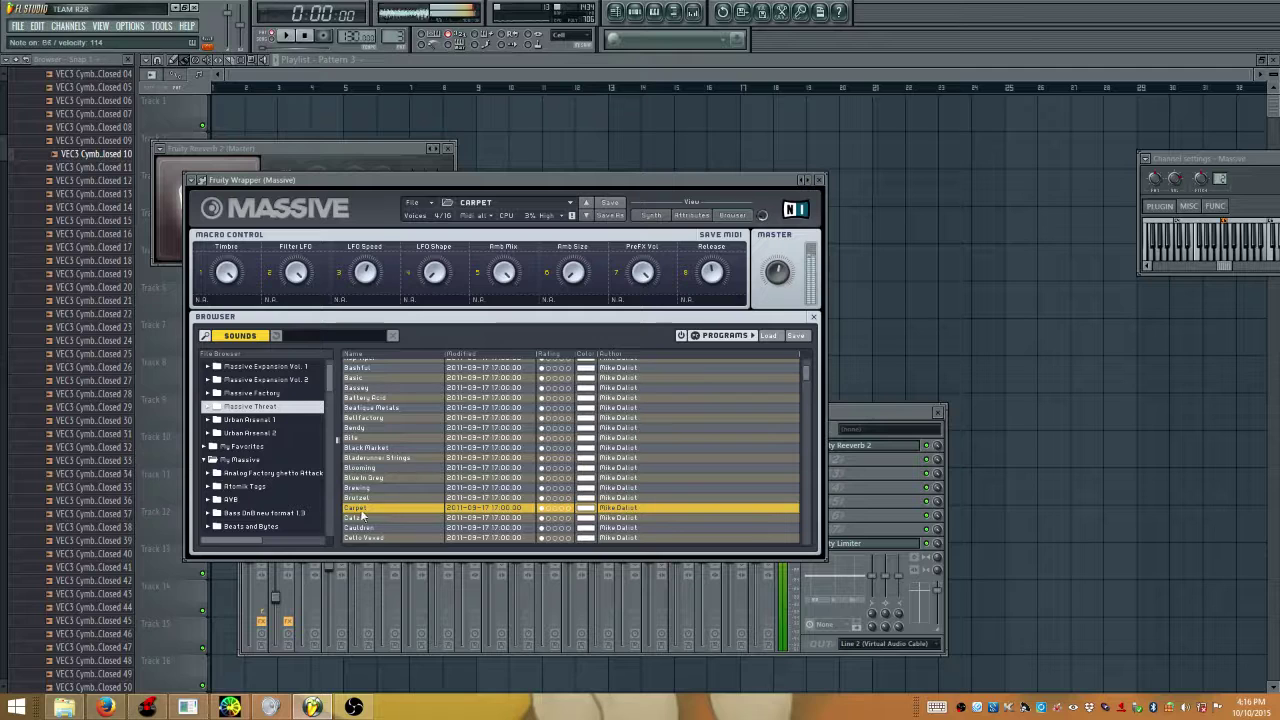
{"action": "left_click", "coordinate": [358, 518]}
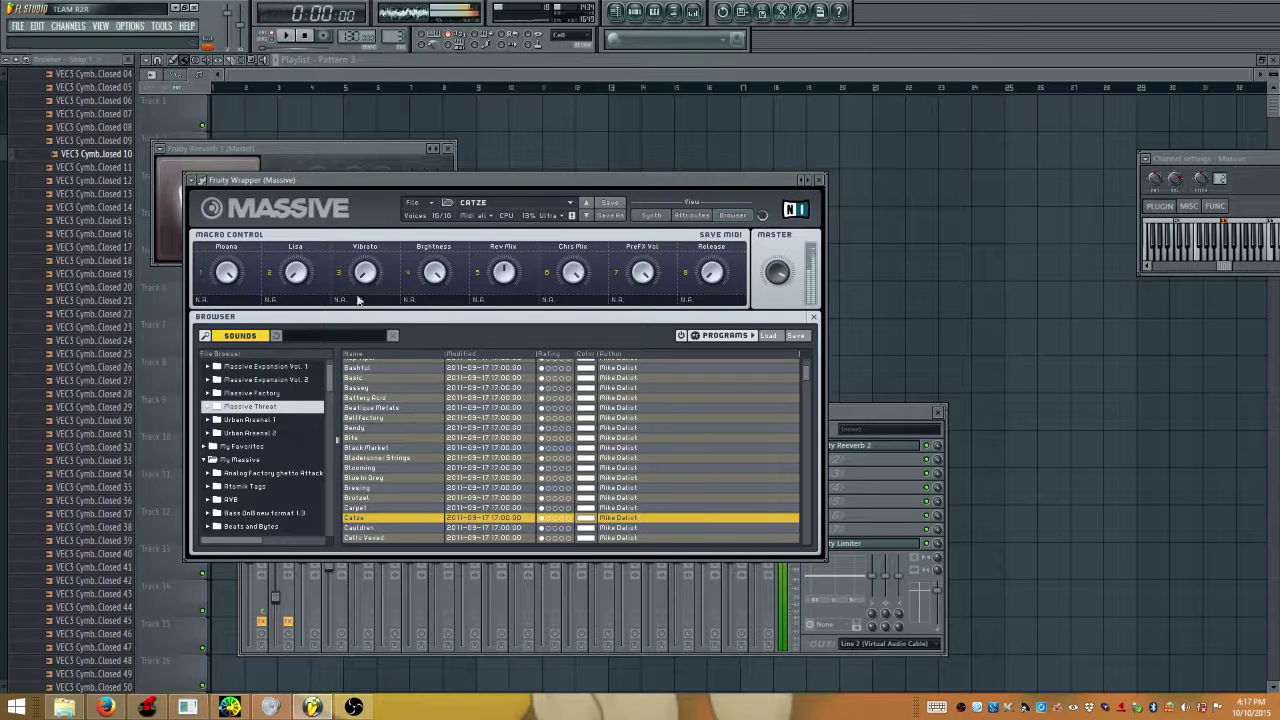
Switch to VirtualDJ, load the track No Fear onto deck 1 and play it
{"action": "left_click", "coordinate": [147, 707]}
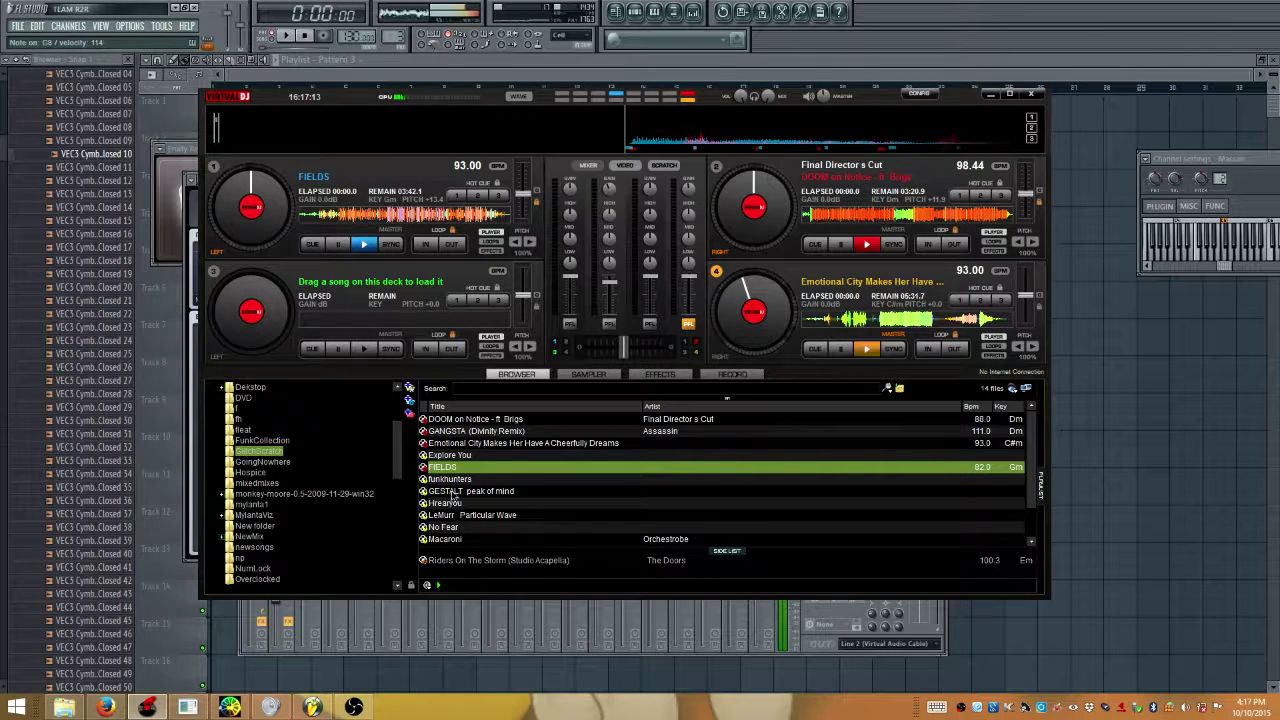
{"action": "left_click_drag", "start_coordinate": [446, 527], "coordinate": [378, 250]}
{"action": "left_click", "coordinate": [368, 245]}
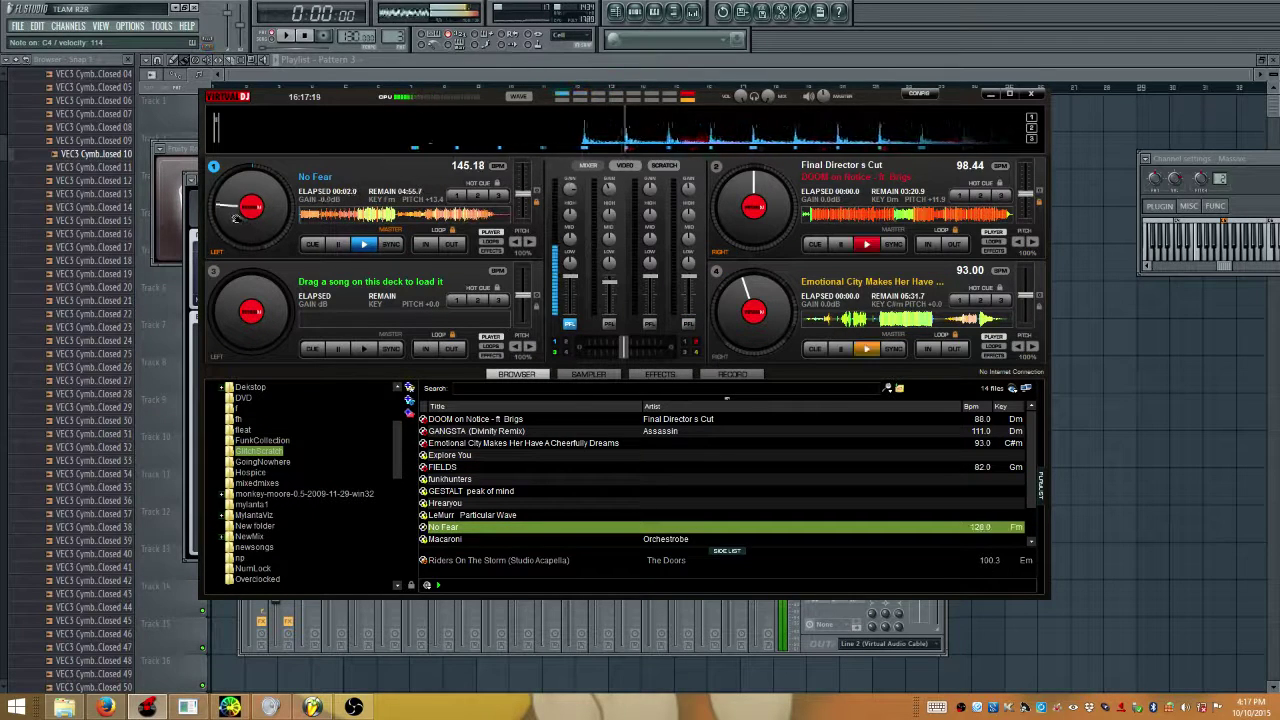
Scratch No Fear on deck 1 and jump between waveform positions, ending at about 2:03 into the track
{"action": "mouse_move", "coordinate": [230, 205]}
{"action": "left_mouse_down"}
{"action": "mouse_move", "coordinate": [244, 234]}
{"action": "mouse_move", "coordinate": [220, 217]}
{"action": "mouse_move", "coordinate": [227, 234]}
{"action": "mouse_move", "coordinate": [213, 205]}
{"action": "mouse_move", "coordinate": [230, 228]}
{"action": "left_mouse_up"}
{"action": "left_click", "coordinate": [318, 205]}
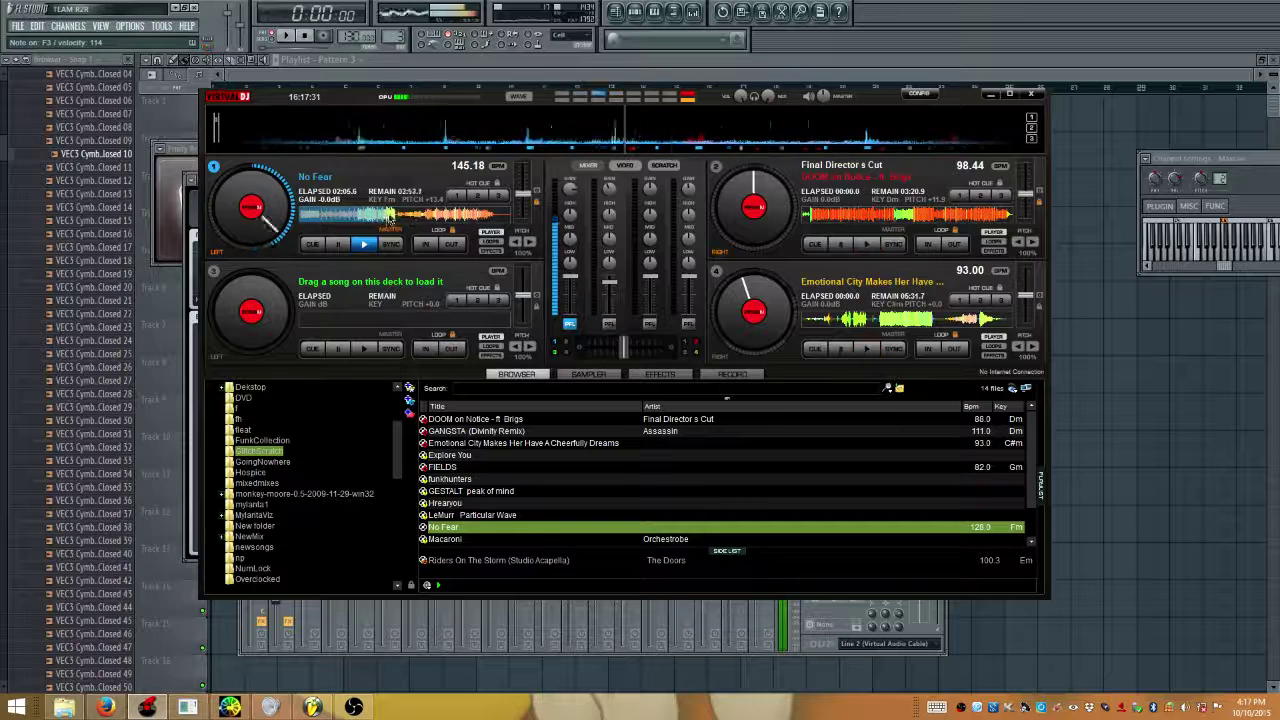
{"action": "left_click", "coordinate": [367, 222]}
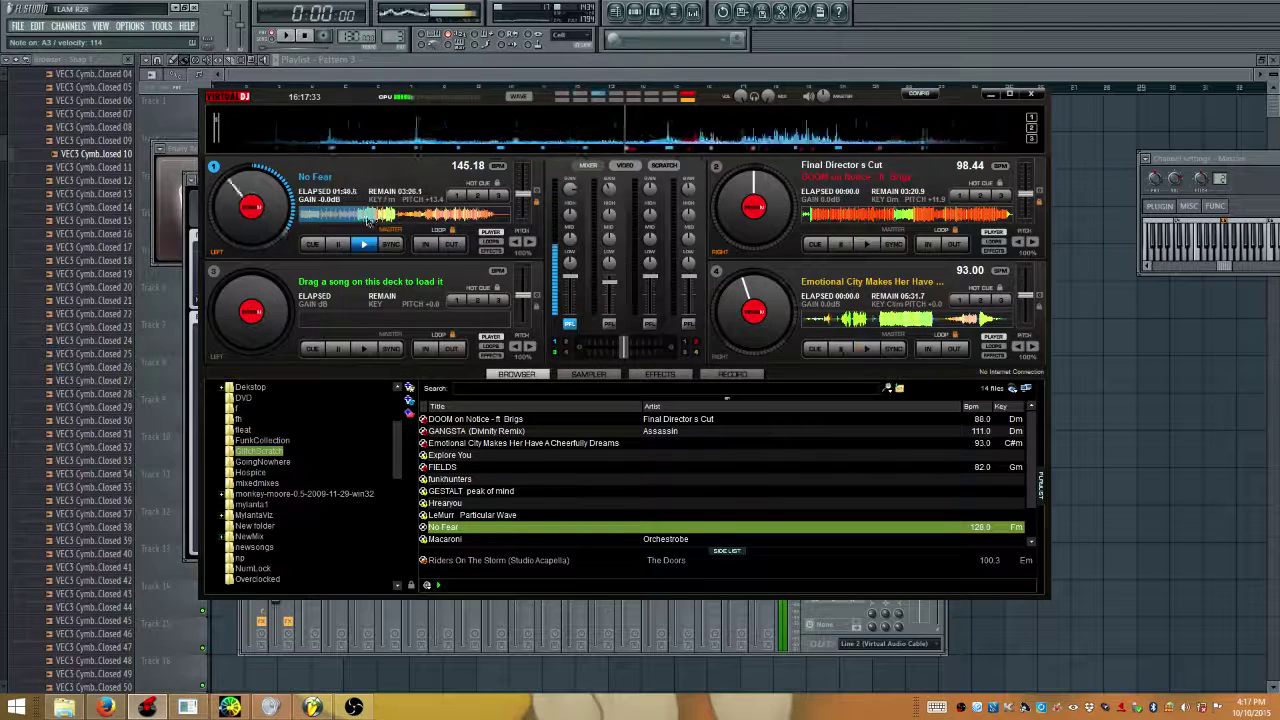
{"action": "left_click", "coordinate": [390, 228]}
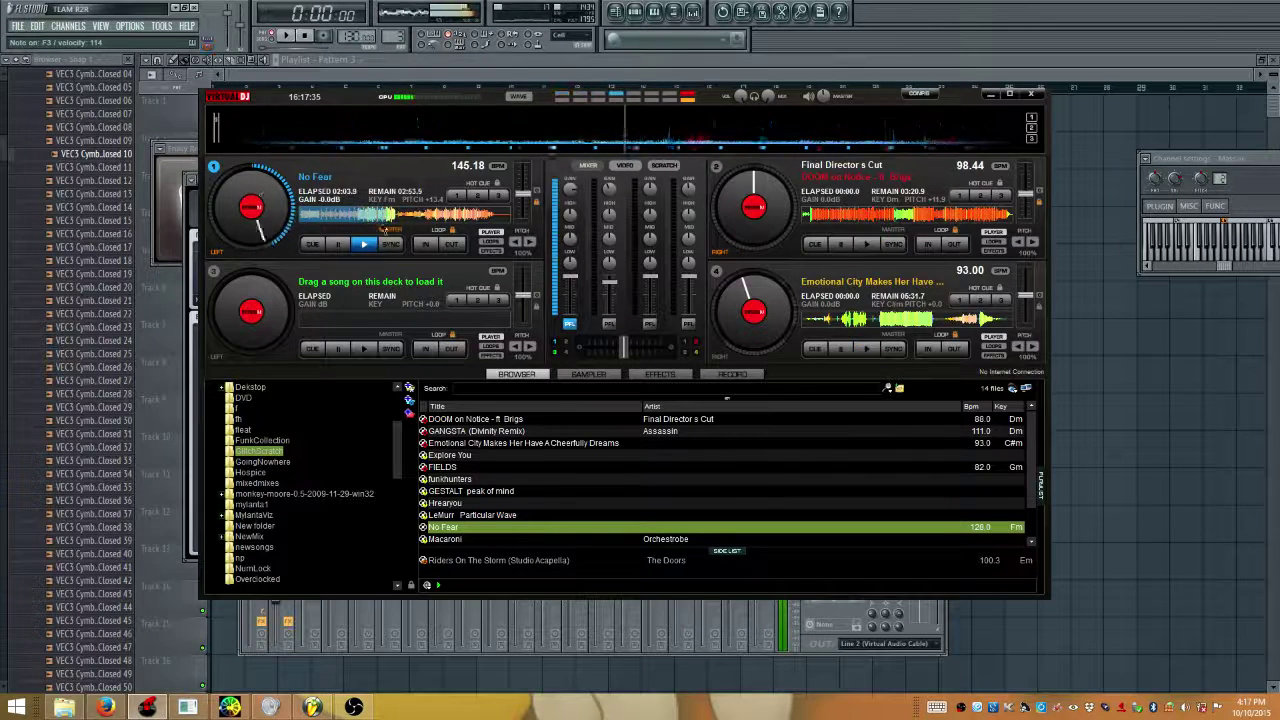
Jump between waveform positions of No Fear on deck 1, ending near 1:25, and adjust the master volume
{"action": "left_click", "coordinate": [367, 225]}
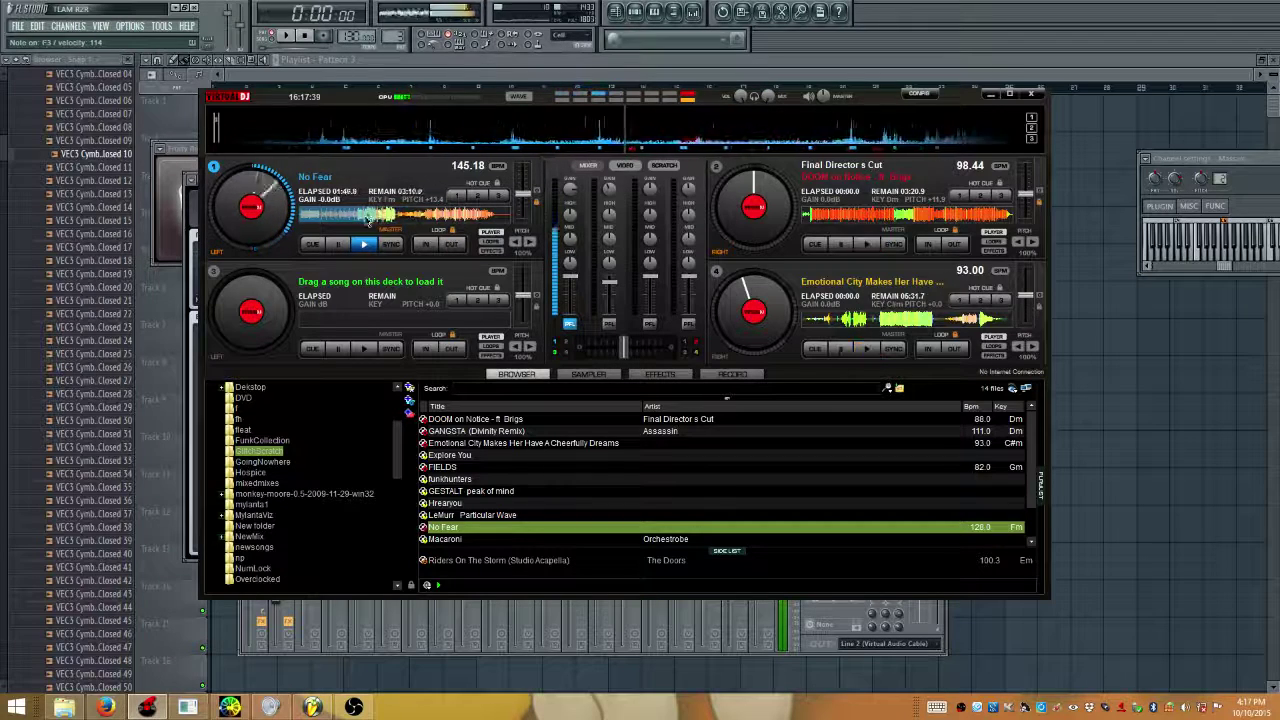
{"action": "left_click", "coordinate": [381, 226]}
{"action": "left_click", "coordinate": [369, 215]}
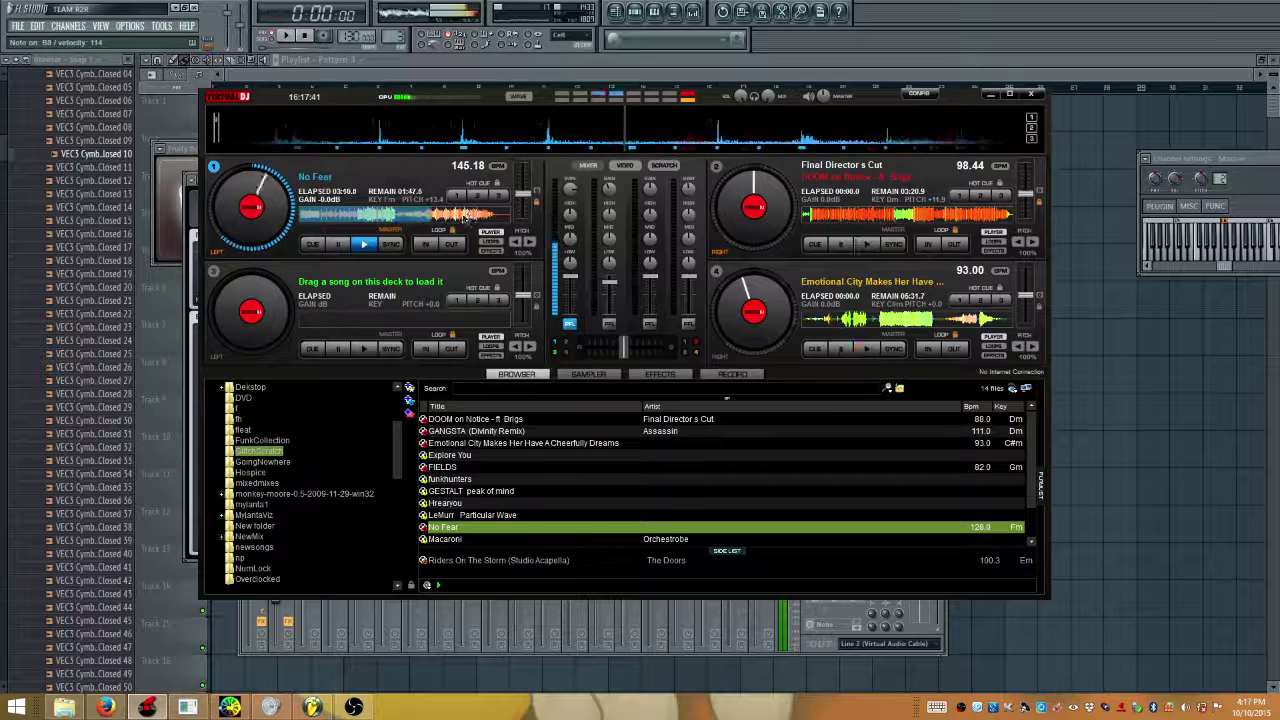
{"action": "left_click", "coordinate": [360, 219]}
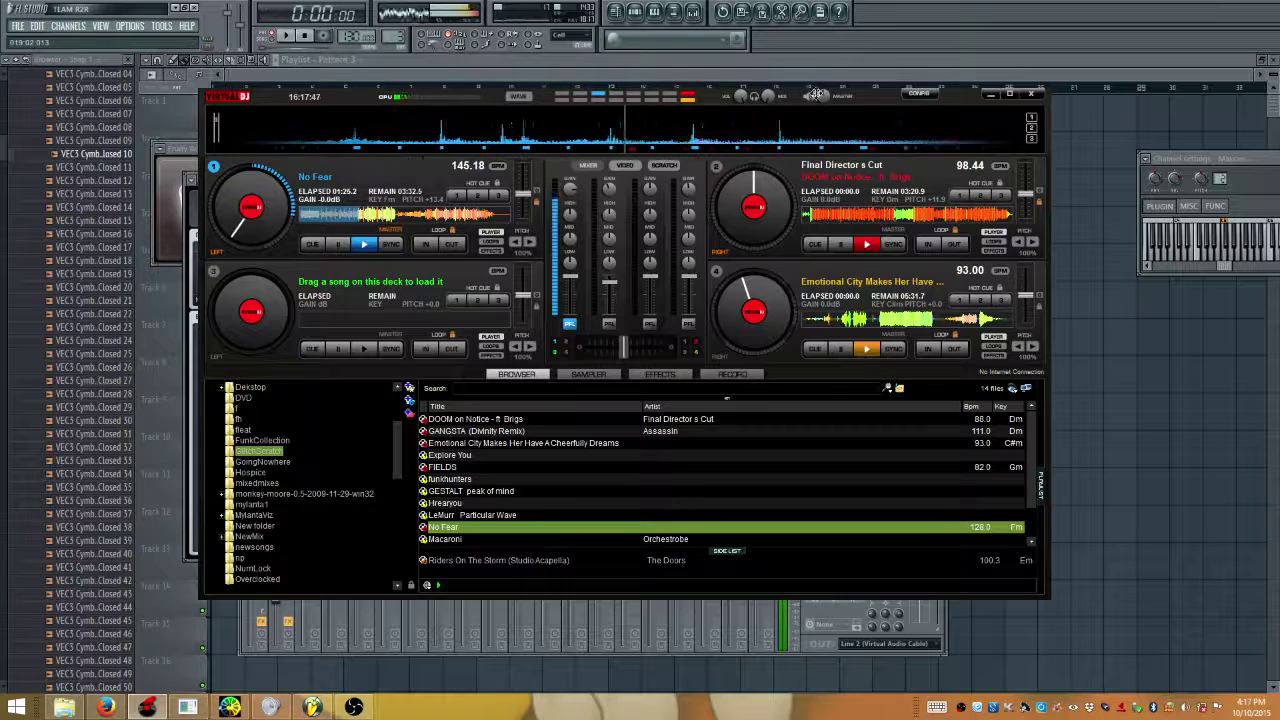
{"action": "left_click_drag", "start_coordinate": [818, 93], "coordinate": [820, 95]}
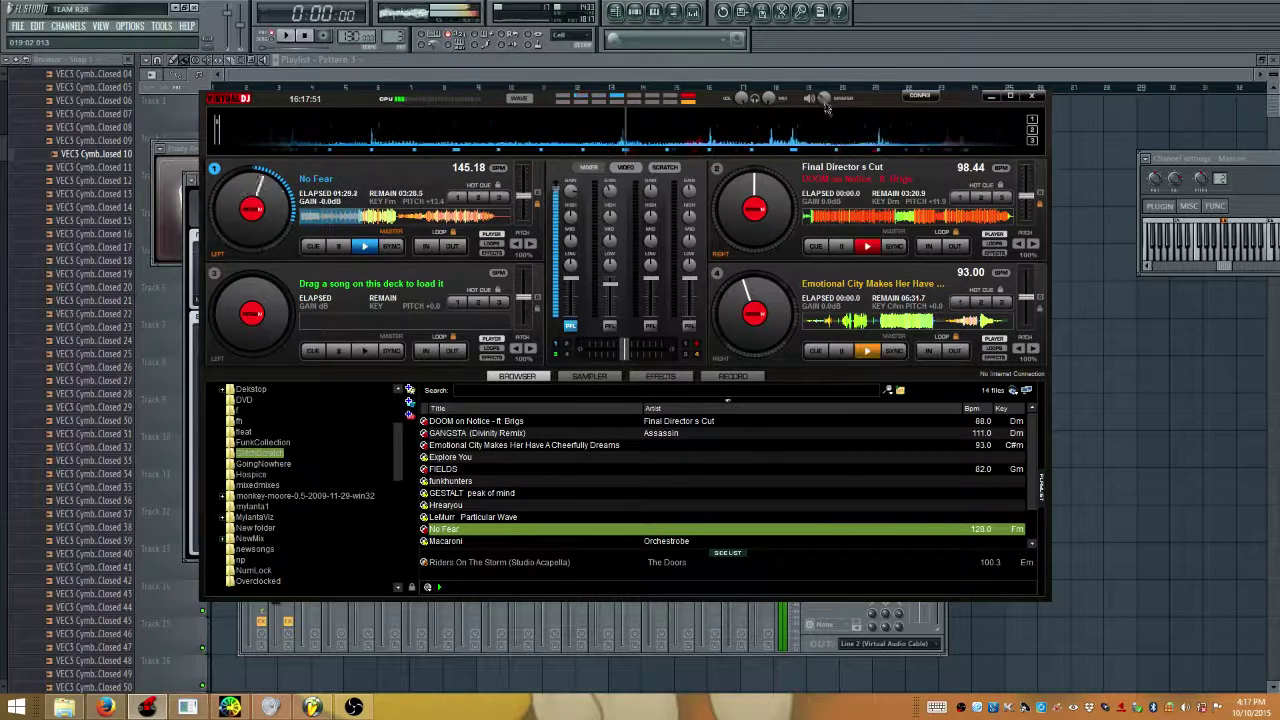
Switch to FL Studio, open the Windows Volume Mixer and lower the Line 2 device volume to slightly above half
{"action": "left_click", "coordinate": [312, 707]}
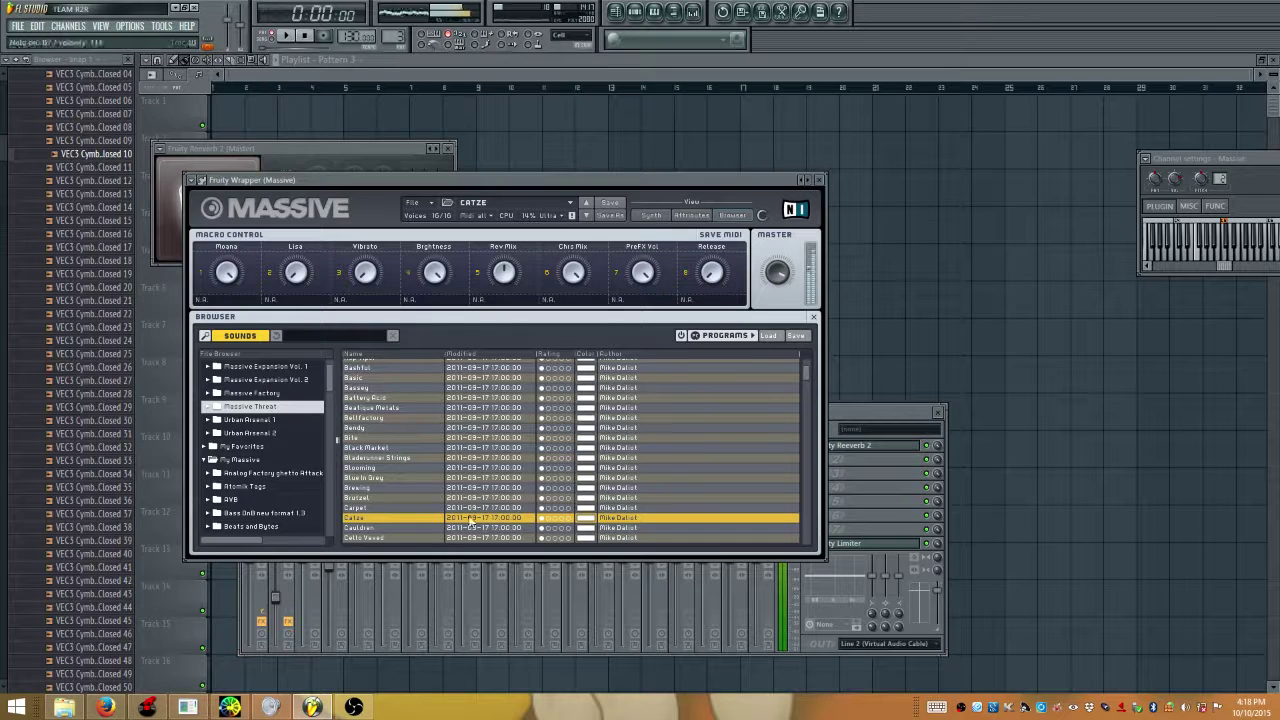
{"action": "scroll", "coordinate": [265, 420], "scroll_direction": "up", "scroll_amount": 1}
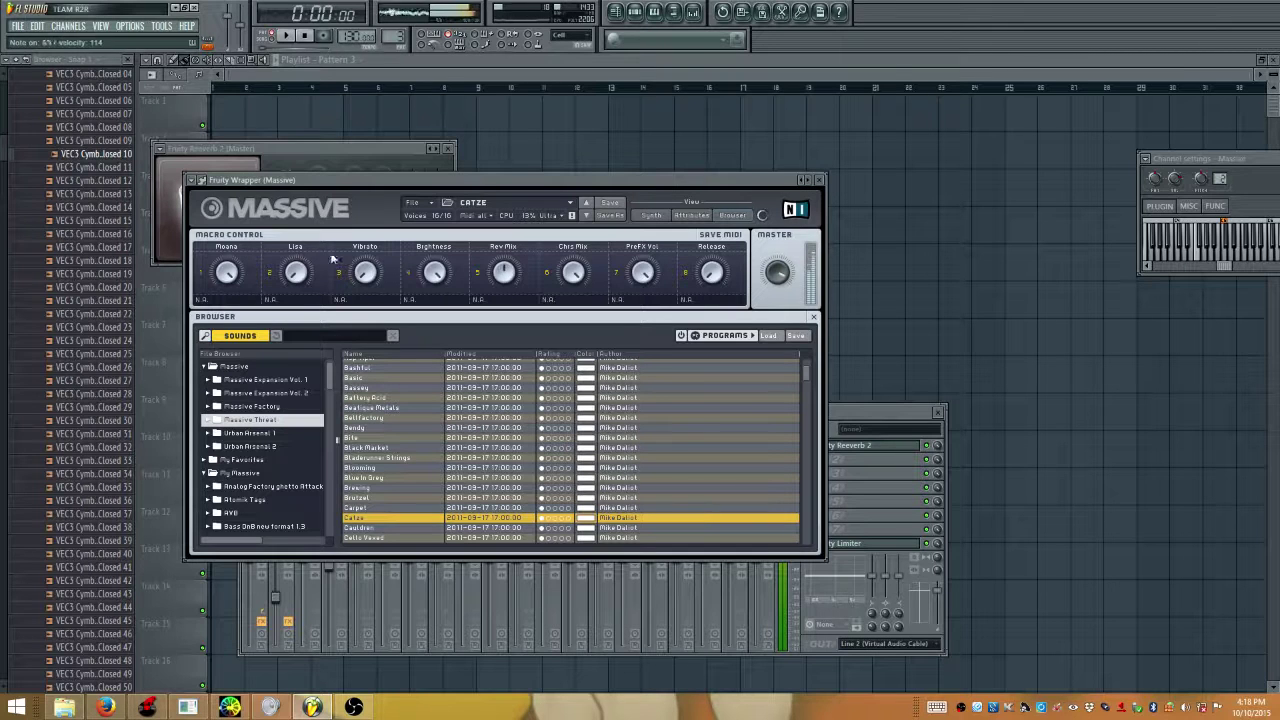
{"action": "left_click", "coordinate": [1186, 709]}
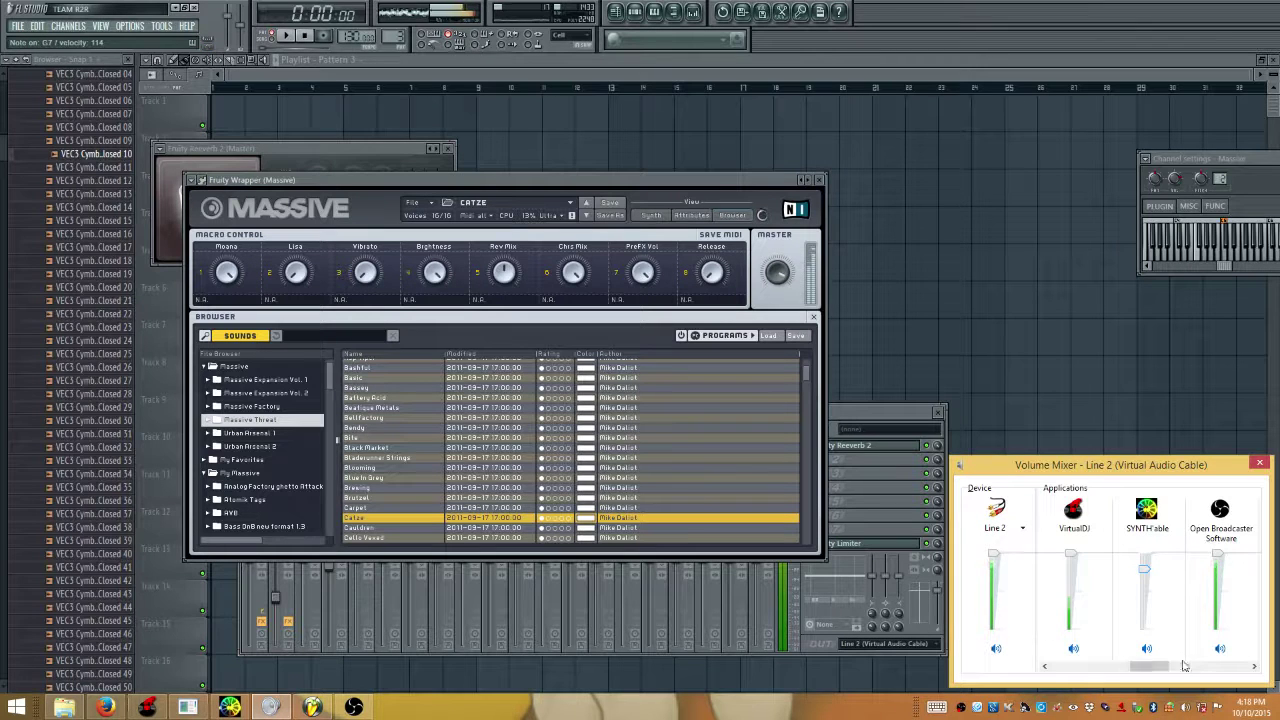
{"action": "left_click_drag", "start_coordinate": [994, 553], "coordinate": [993, 598]}
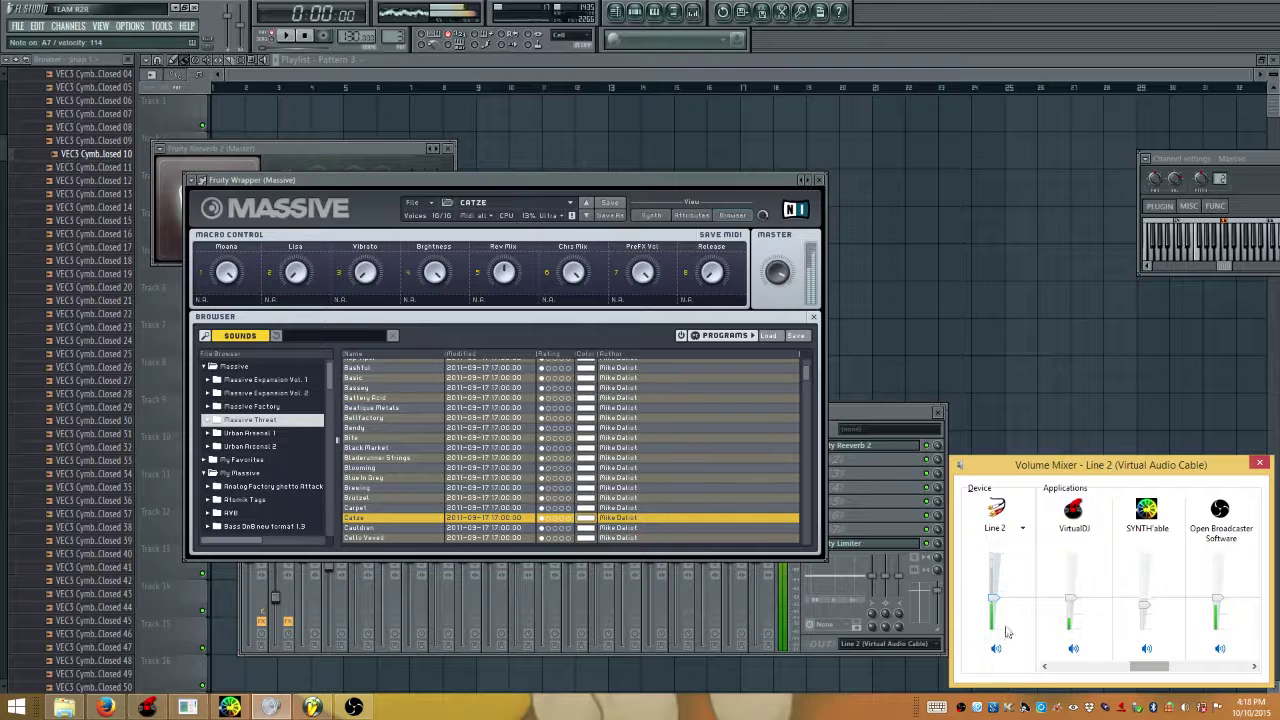
{"action": "left_click_drag", "start_coordinate": [998, 596], "coordinate": [997, 592]}
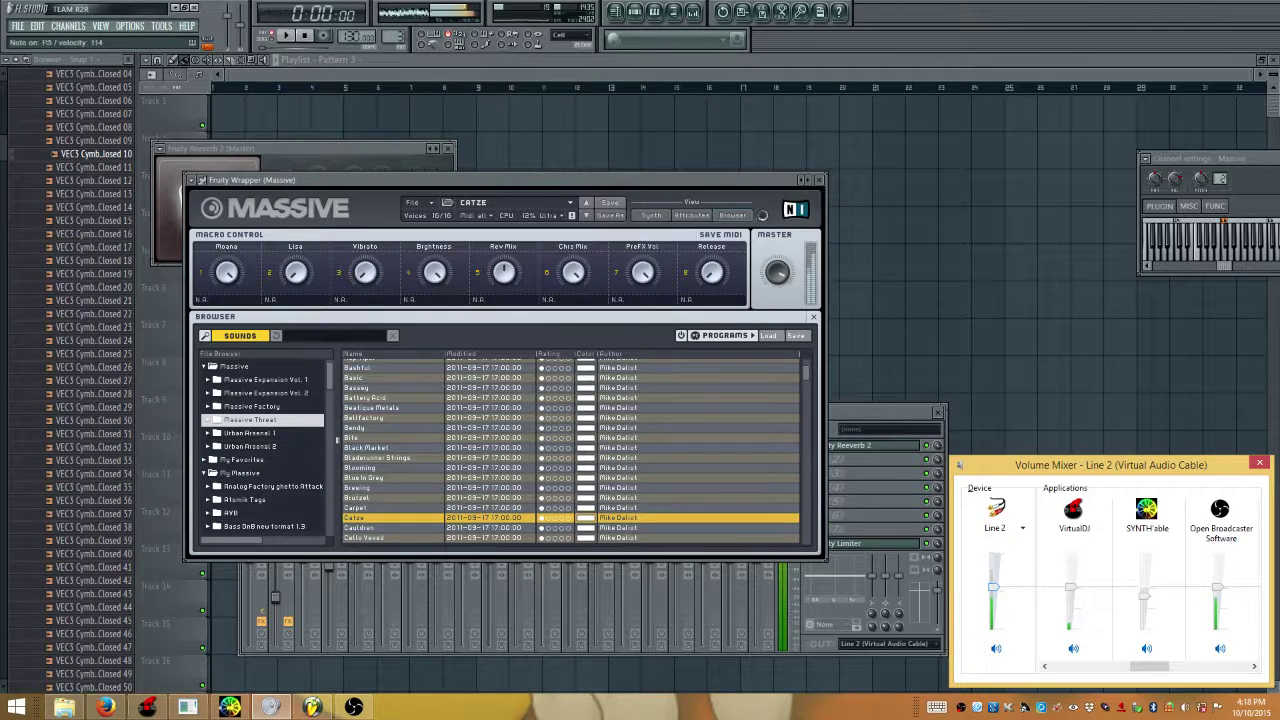
Switch to VirtualDJ, bring up the SYNTH'able window, and return to VirtualDJ with its clock in 12-hour format
{"action": "left_click", "coordinate": [147, 707]}
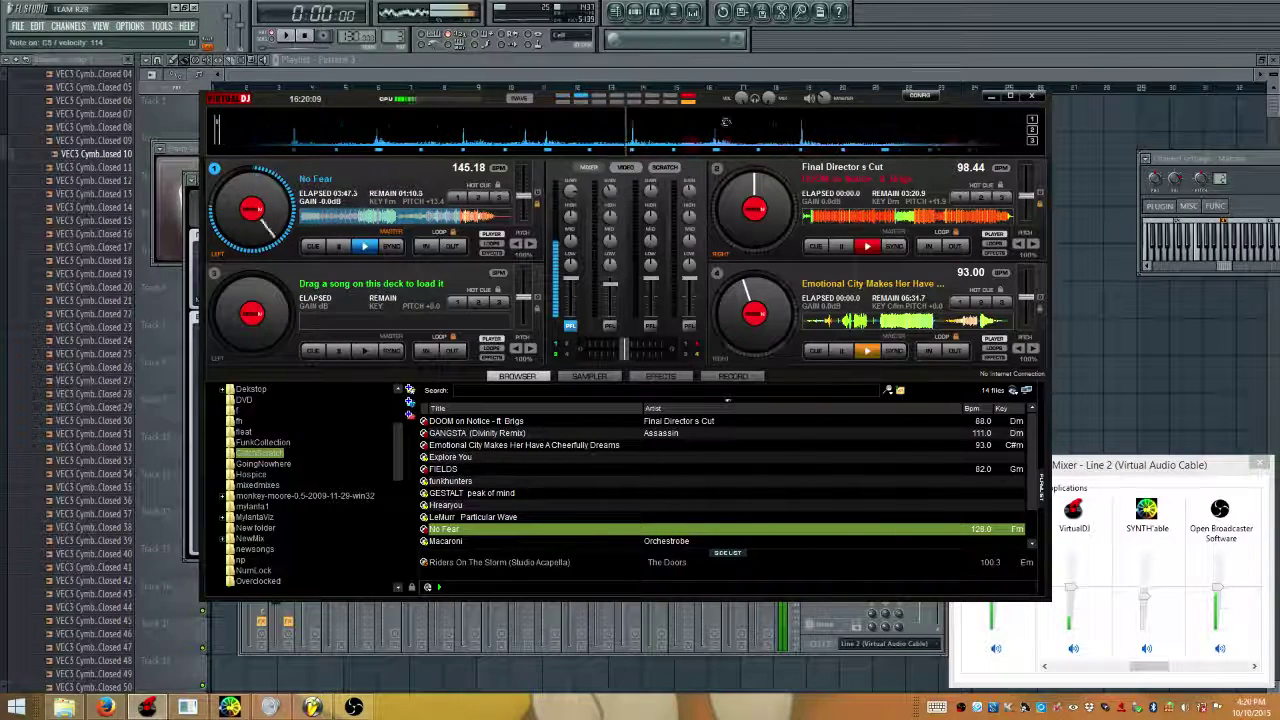
{"action": "left_click", "coordinate": [229, 707]}
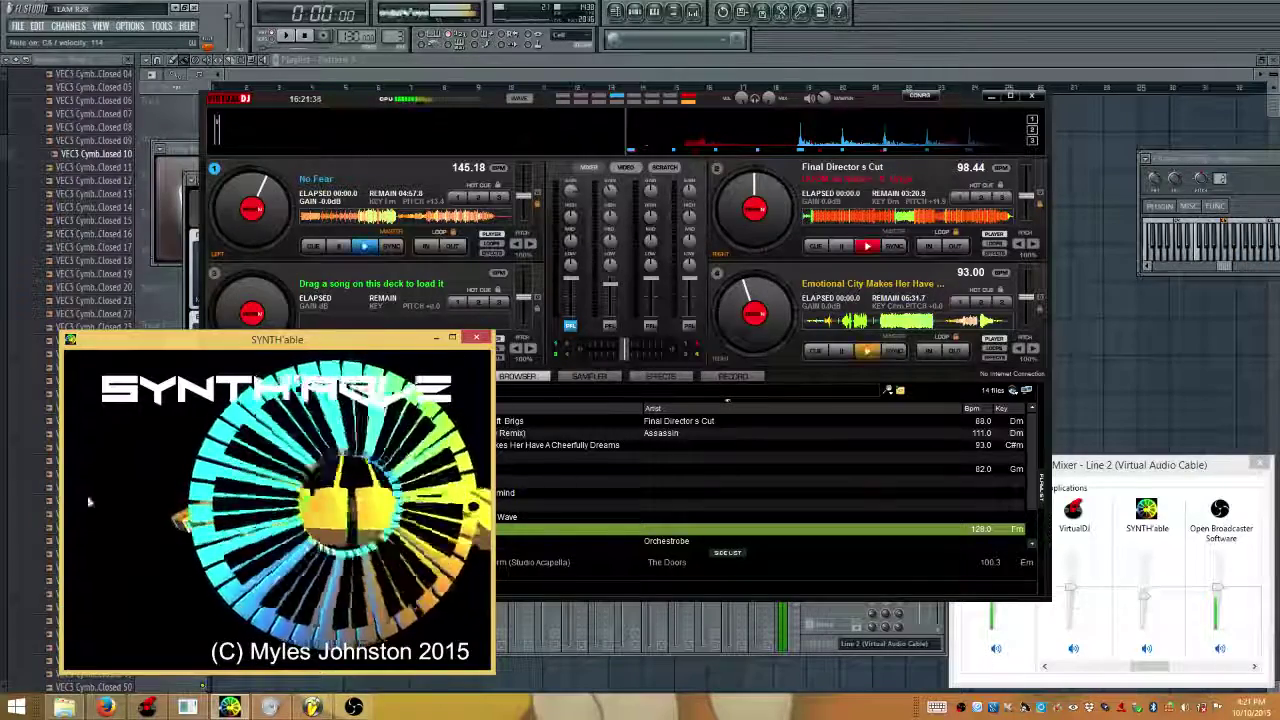
{"action": "left_click", "coordinate": [308, 108]}
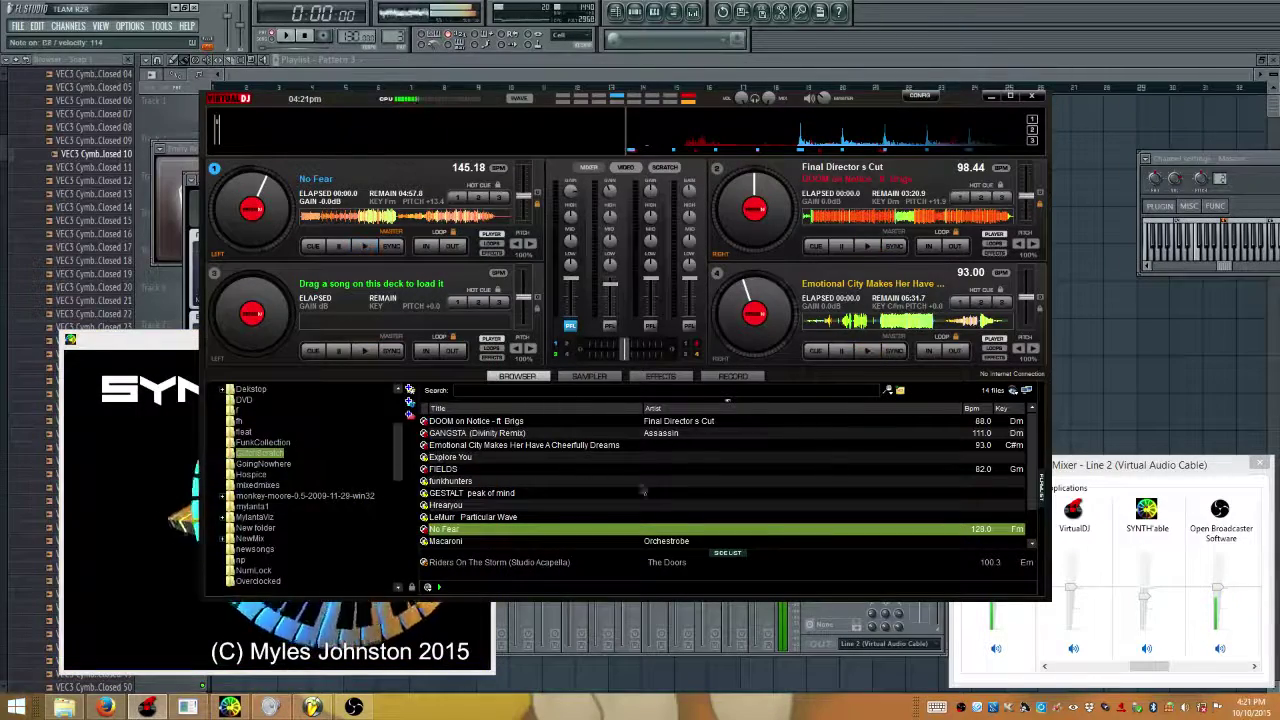
Load Macaroni by Orchestrobe onto deck 1 and play it, sweeping its pitch down to about -90% and back up to about +3%
{"action": "scroll", "coordinate": [514, 482], "scroll_direction": "down", "scroll_amount": 1}
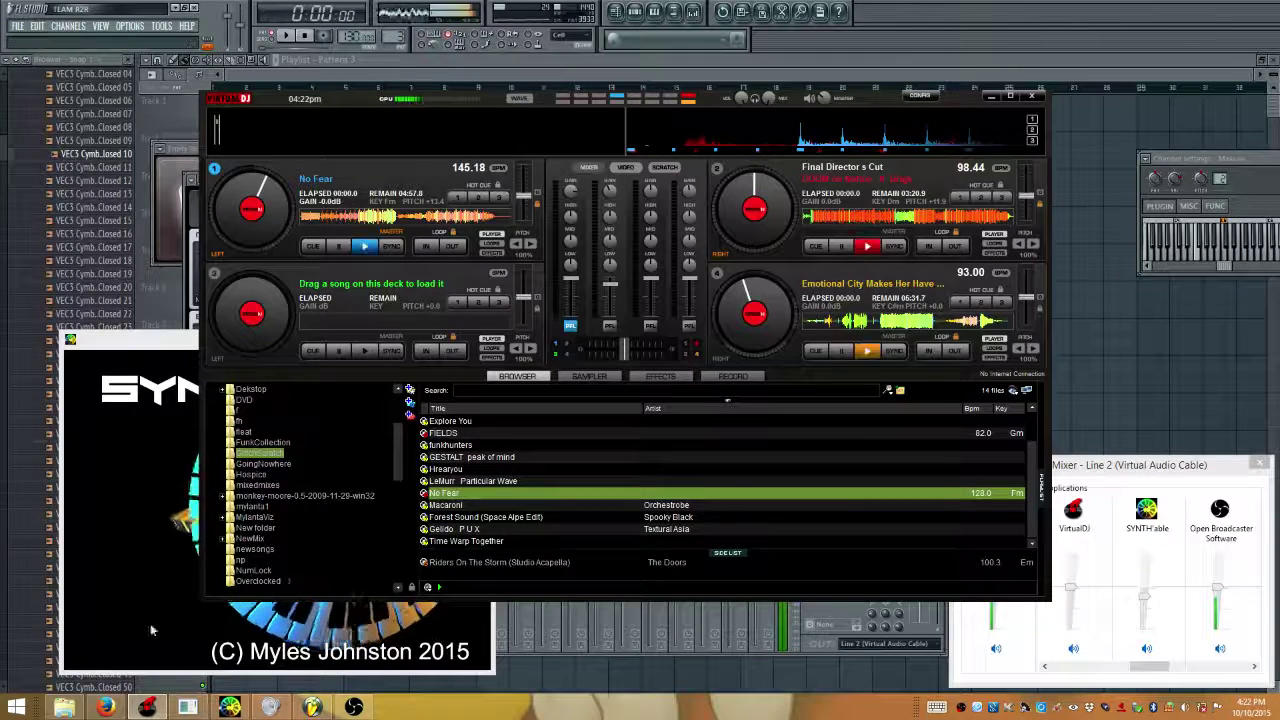
{"action": "left_click", "coordinate": [727, 552]}
{"action": "left_click_drag", "start_coordinate": [691, 420], "coordinate": [1040, 485]}
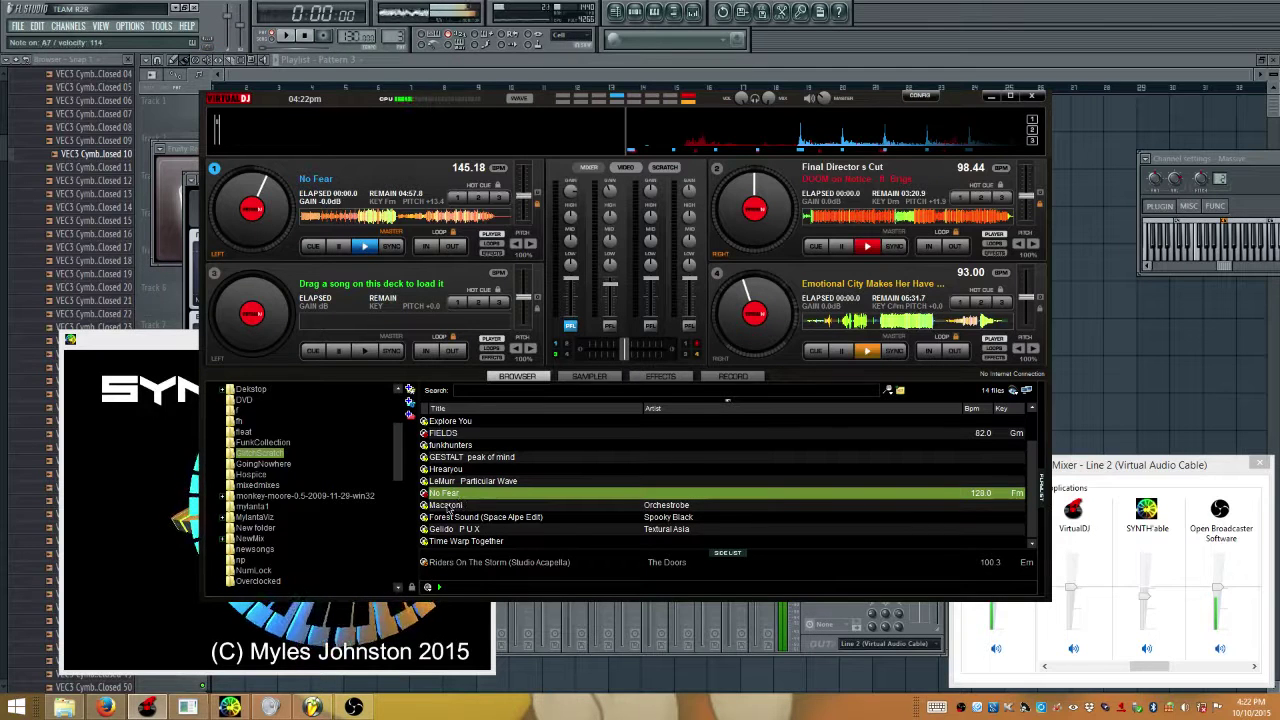
{"action": "left_click_drag", "start_coordinate": [447, 510], "coordinate": [372, 240]}
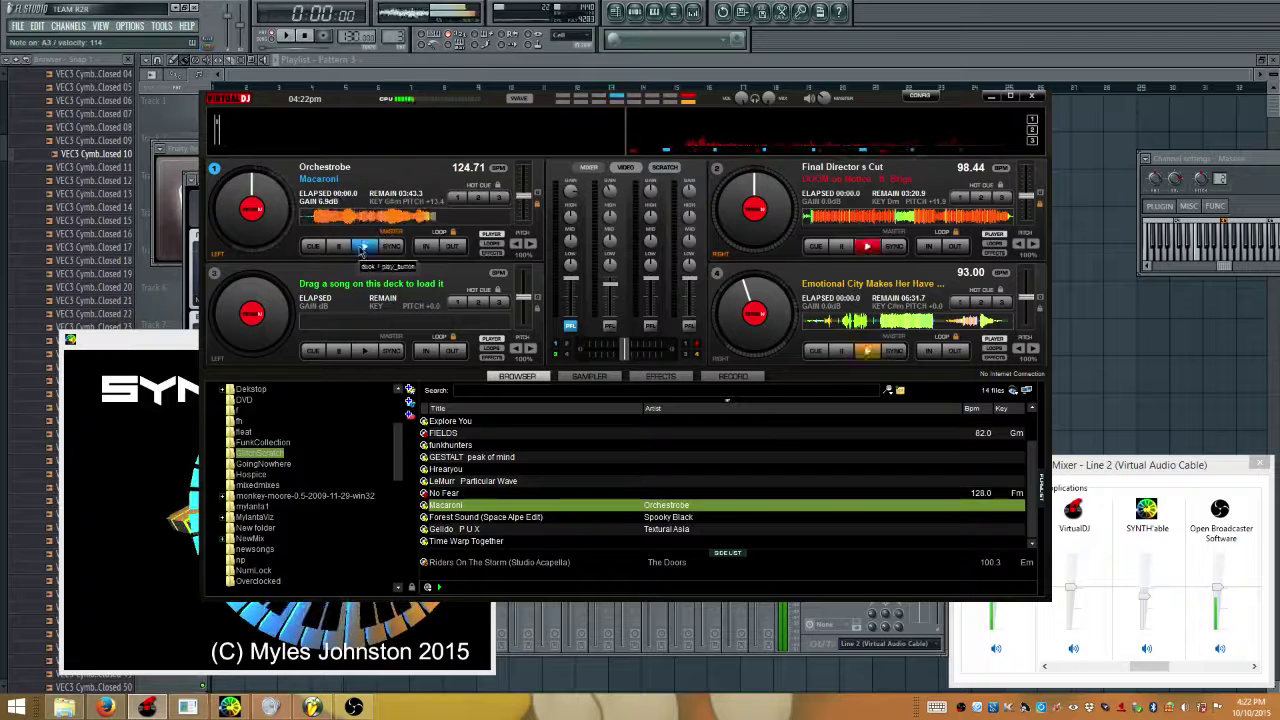
{"action": "left_click", "coordinate": [363, 247]}
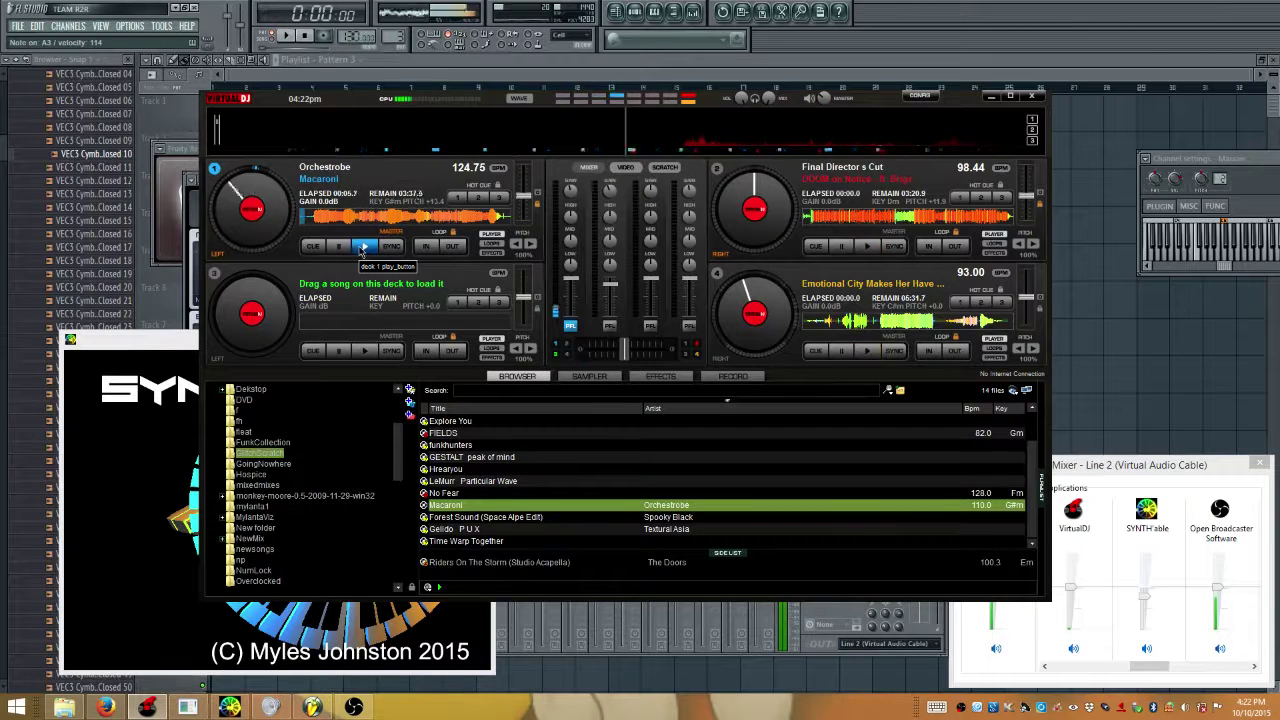
{"action": "left_click_drag", "start_coordinate": [522, 205], "coordinate": [517, 170]}
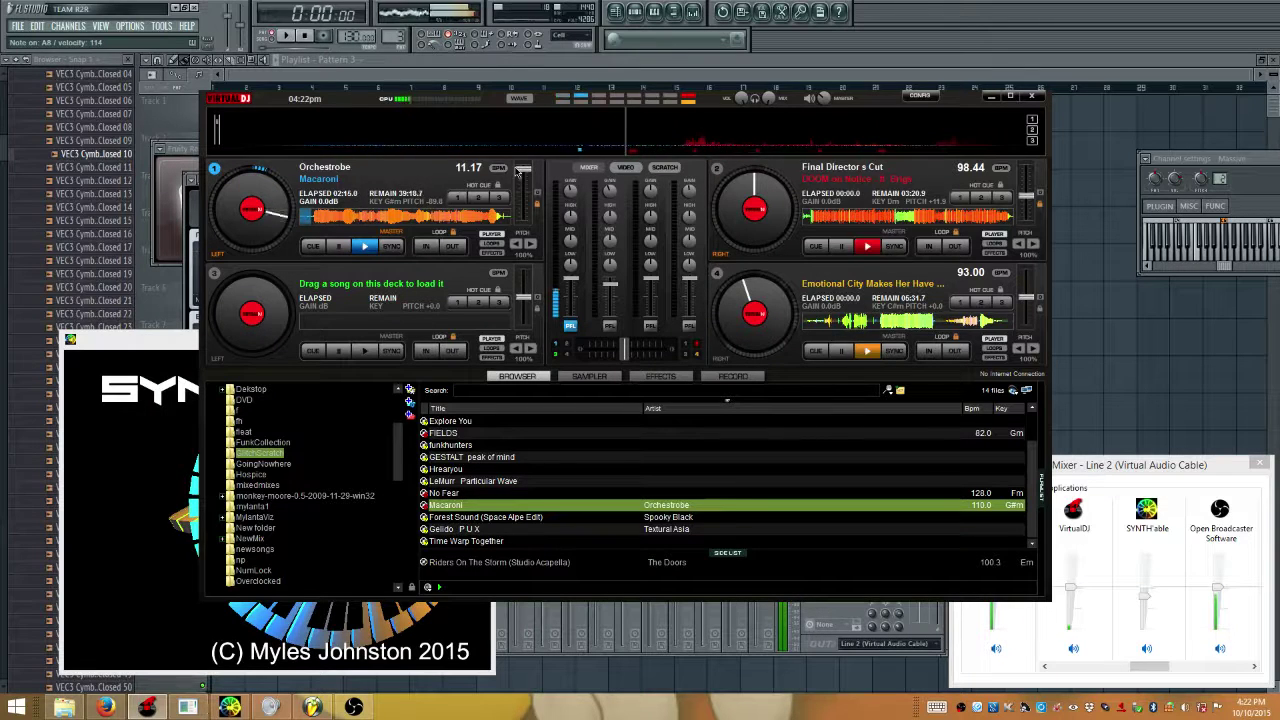
{"action": "left_click_drag", "start_coordinate": [517, 172], "coordinate": [518, 197]}
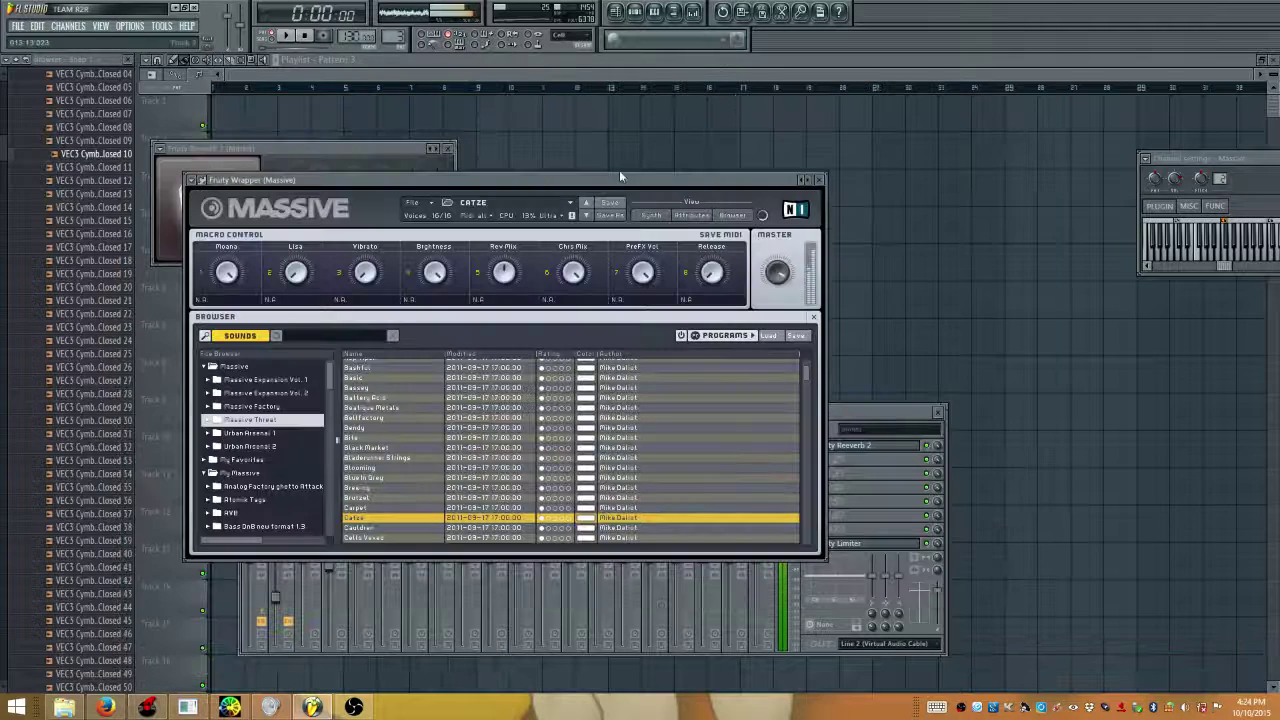
In FL Studio, audition Massive's Cauldren, Cello Vexed and Charged presets from the Massive Threat folder
{"action": "left_click", "coordinate": [372, 528]}
{"action": "scroll", "coordinate": [372, 532], "scroll_direction": "down", "scroll_amount": 5}
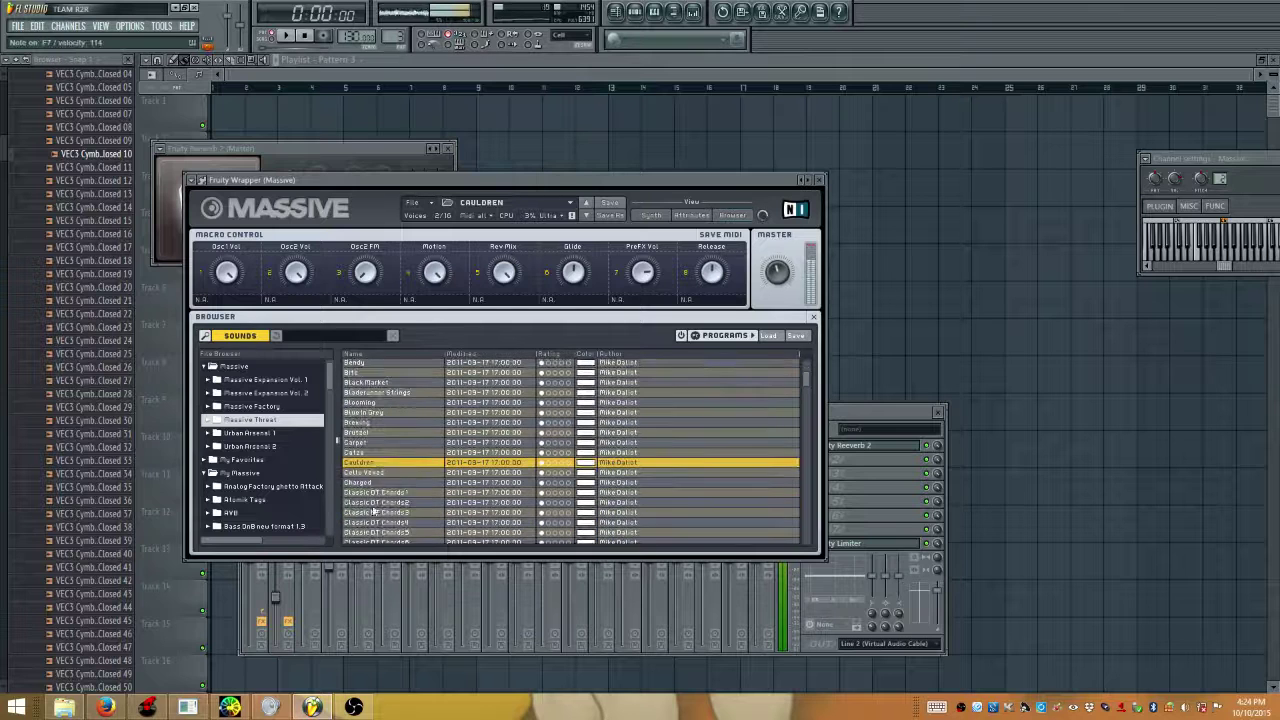
{"action": "left_click", "coordinate": [372, 399]}
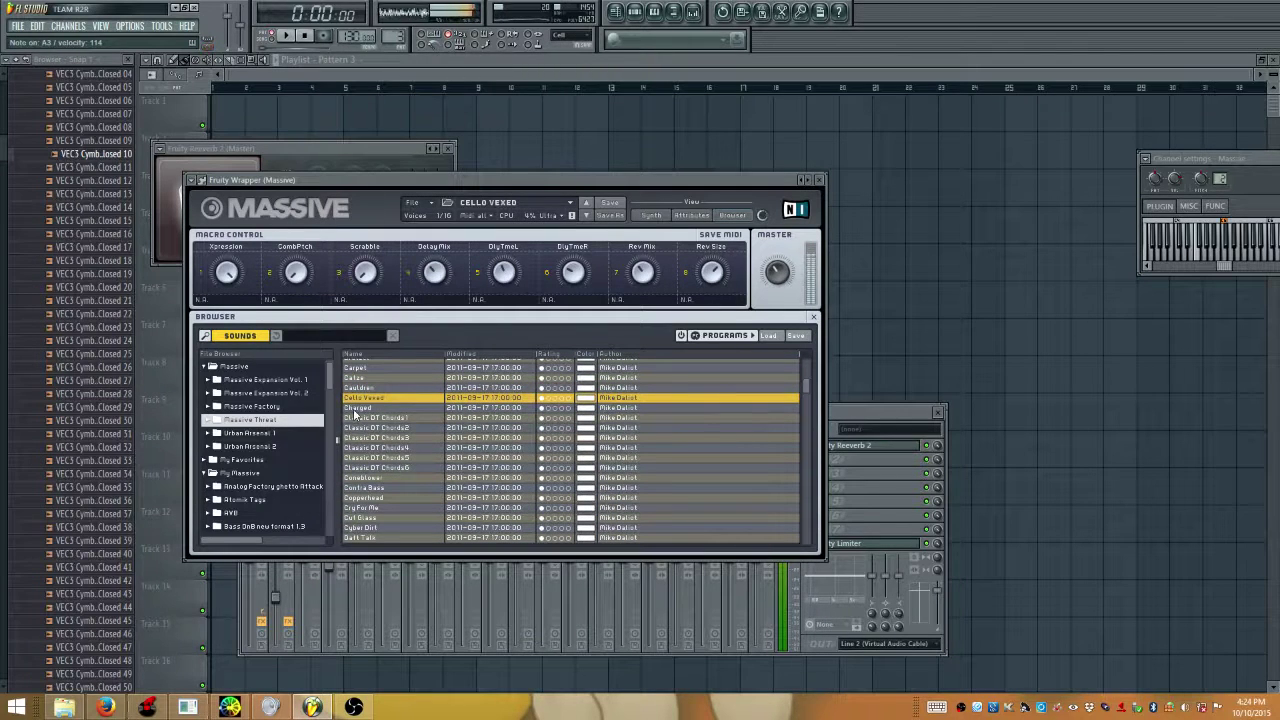
{"action": "left_click", "coordinate": [358, 409]}
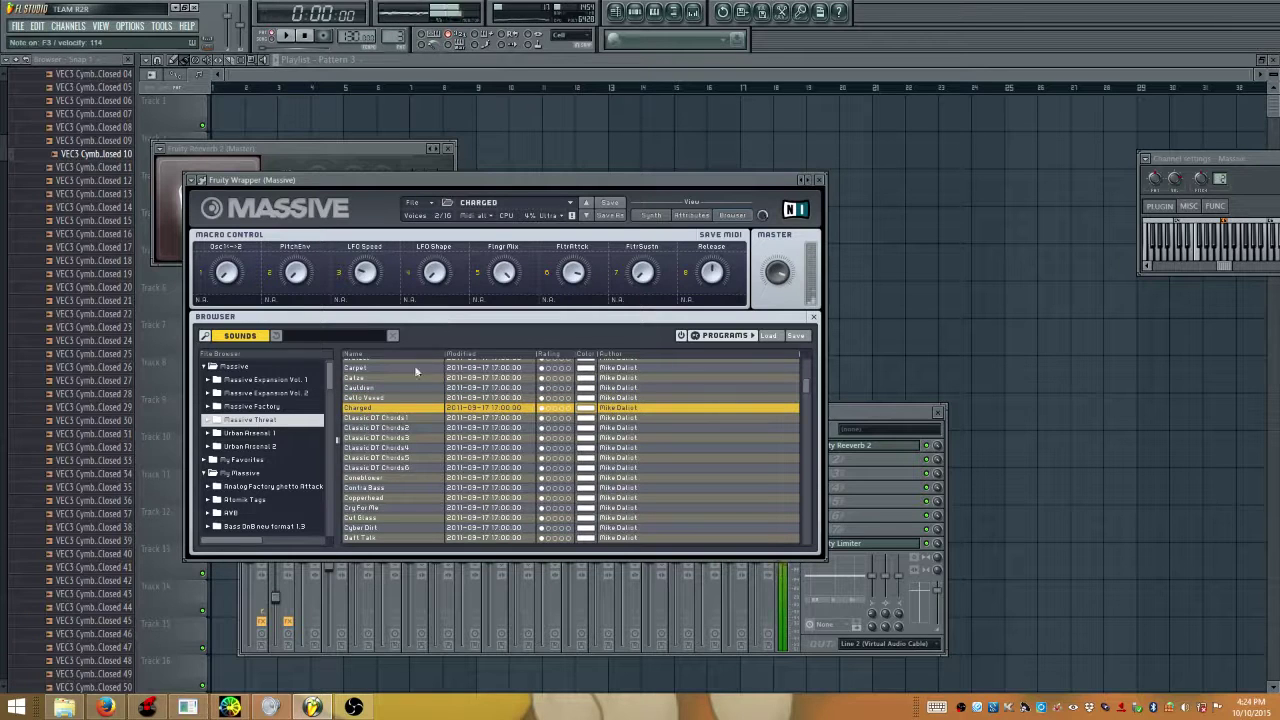
{"action": "left_click", "coordinate": [348, 398]}
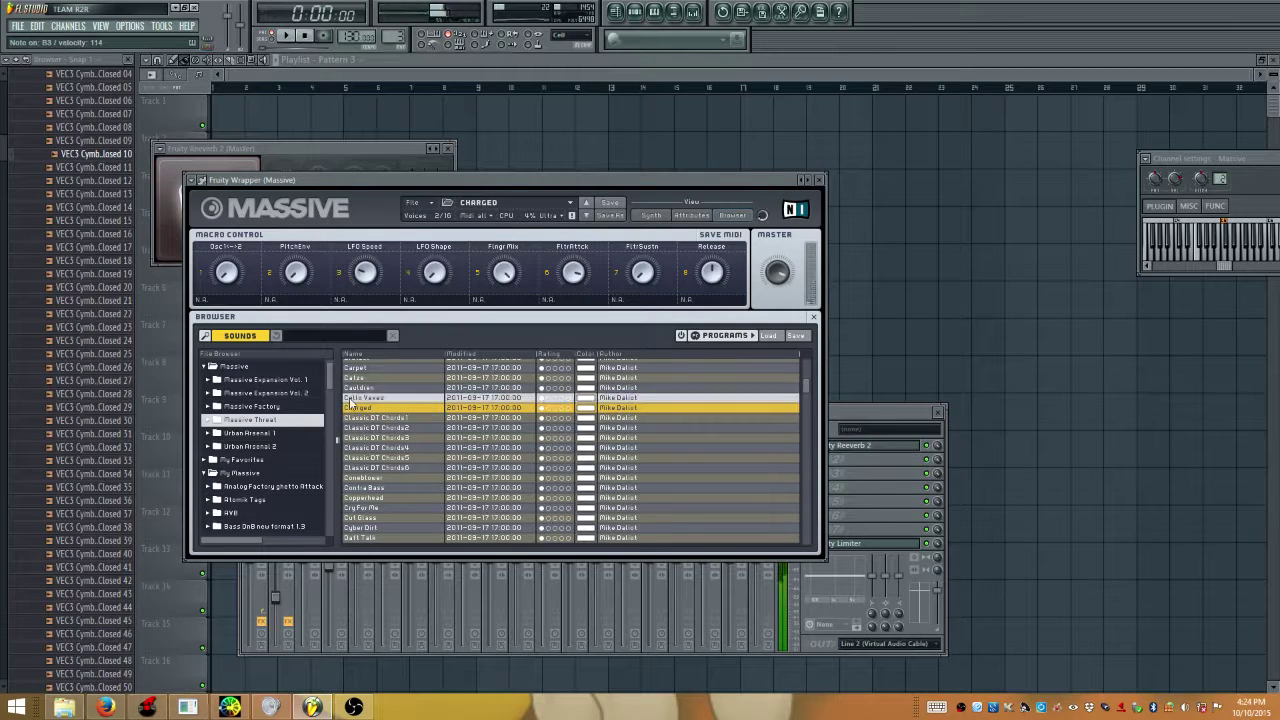
Audition Massive's Classic DT Chords presets 1 to 4, loading Classic DT Chords2 last
{"action": "left_click", "coordinate": [370, 418]}
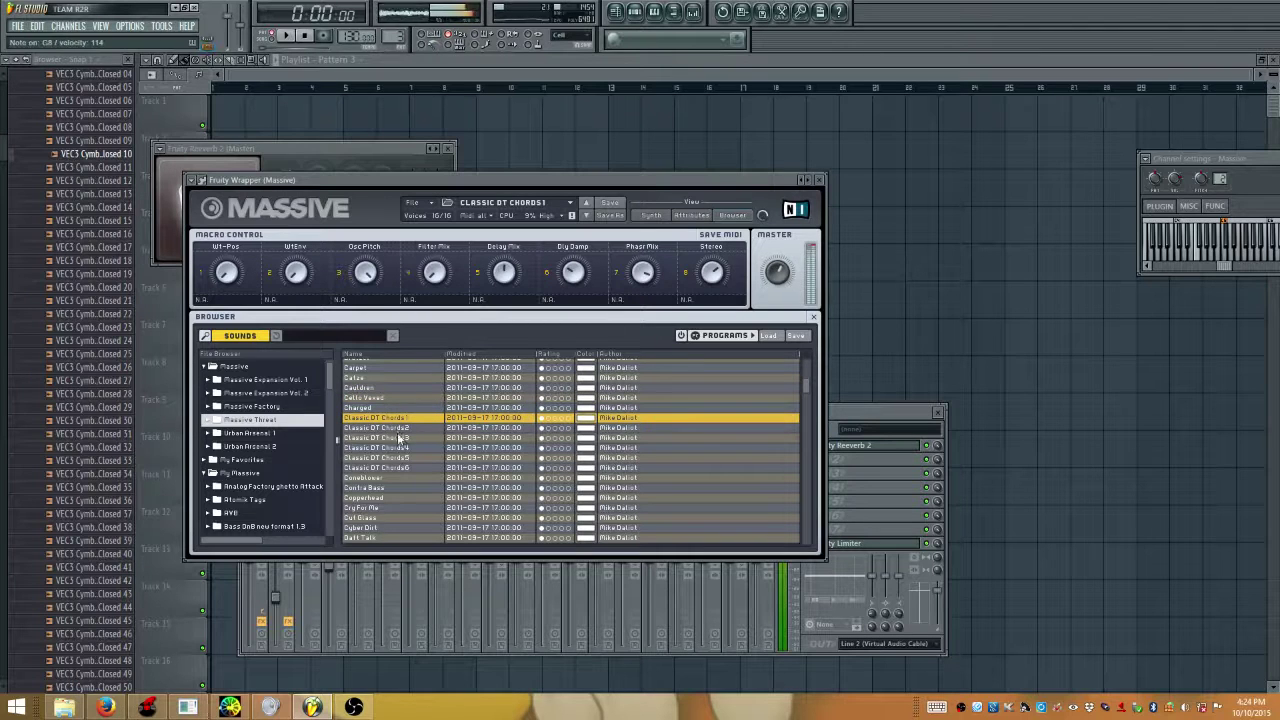
{"action": "left_click", "coordinate": [393, 428]}
{"action": "left_click", "coordinate": [390, 448]}
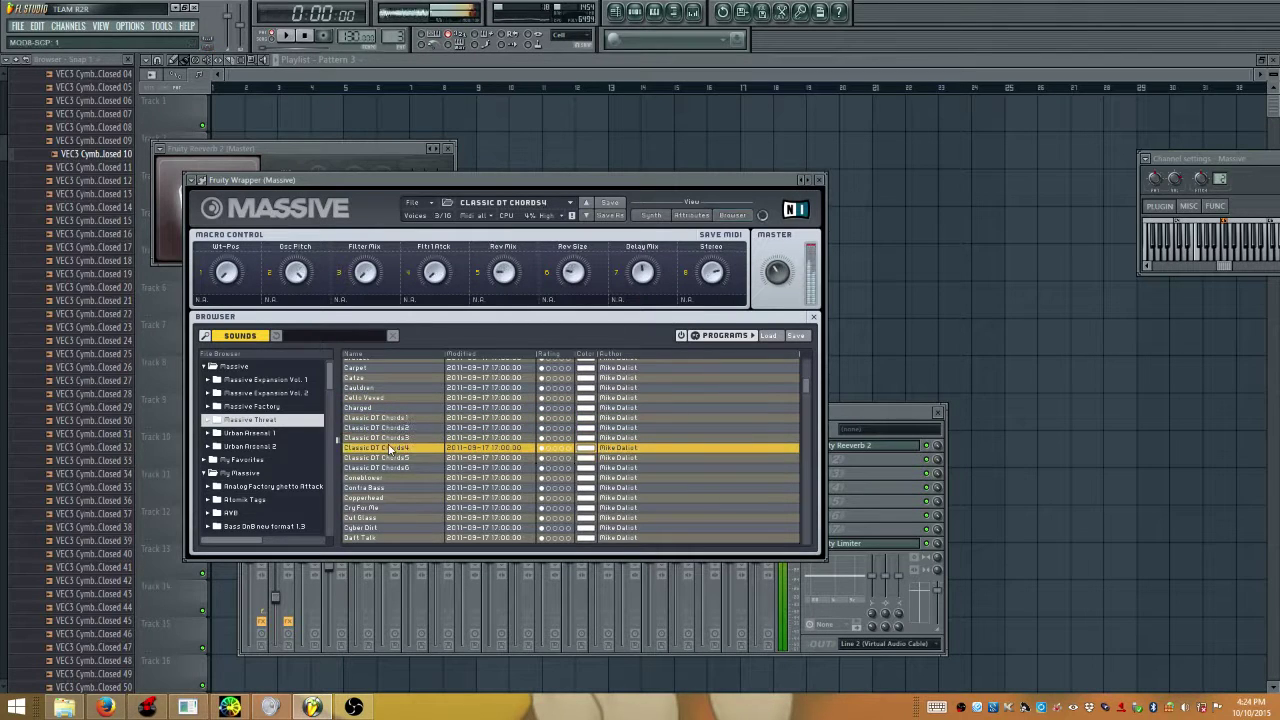
{"action": "left_click", "coordinate": [387, 438]}
{"action": "left_click", "coordinate": [387, 428]}
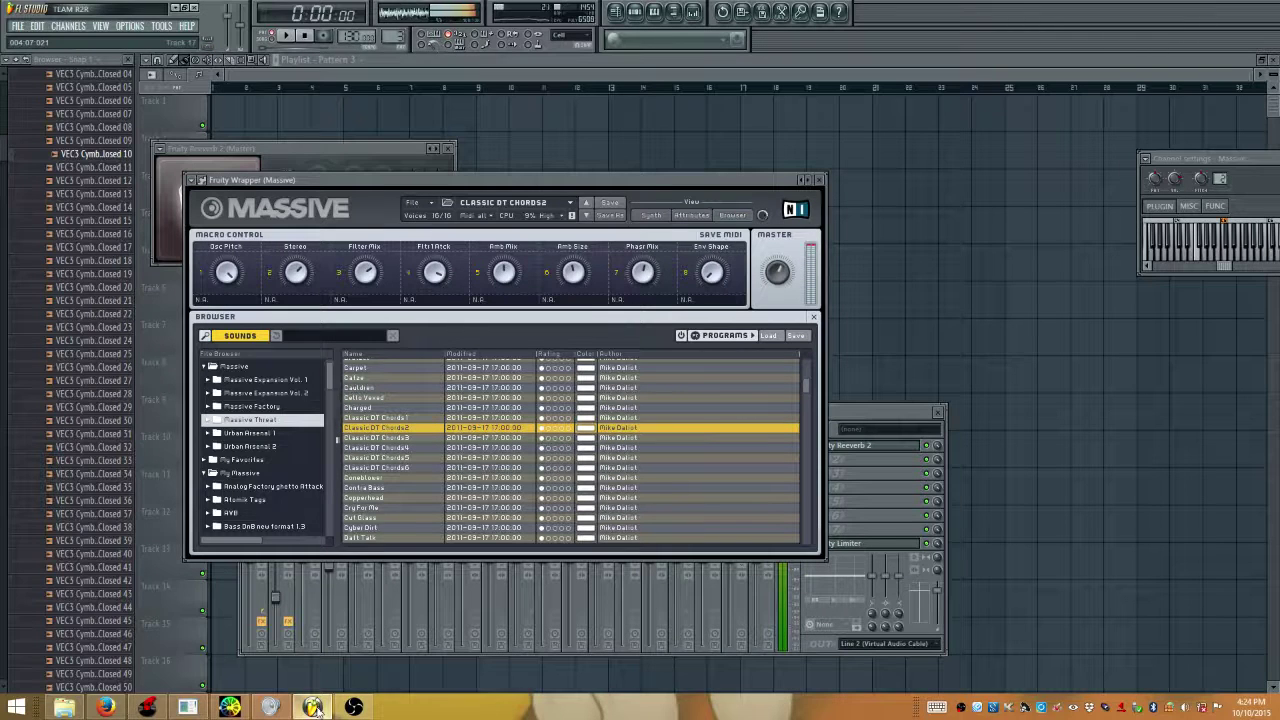
Check the recording in Open Broadcaster Software and return to FL Studio
{"action": "mouse_move", "coordinate": [314, 708]}
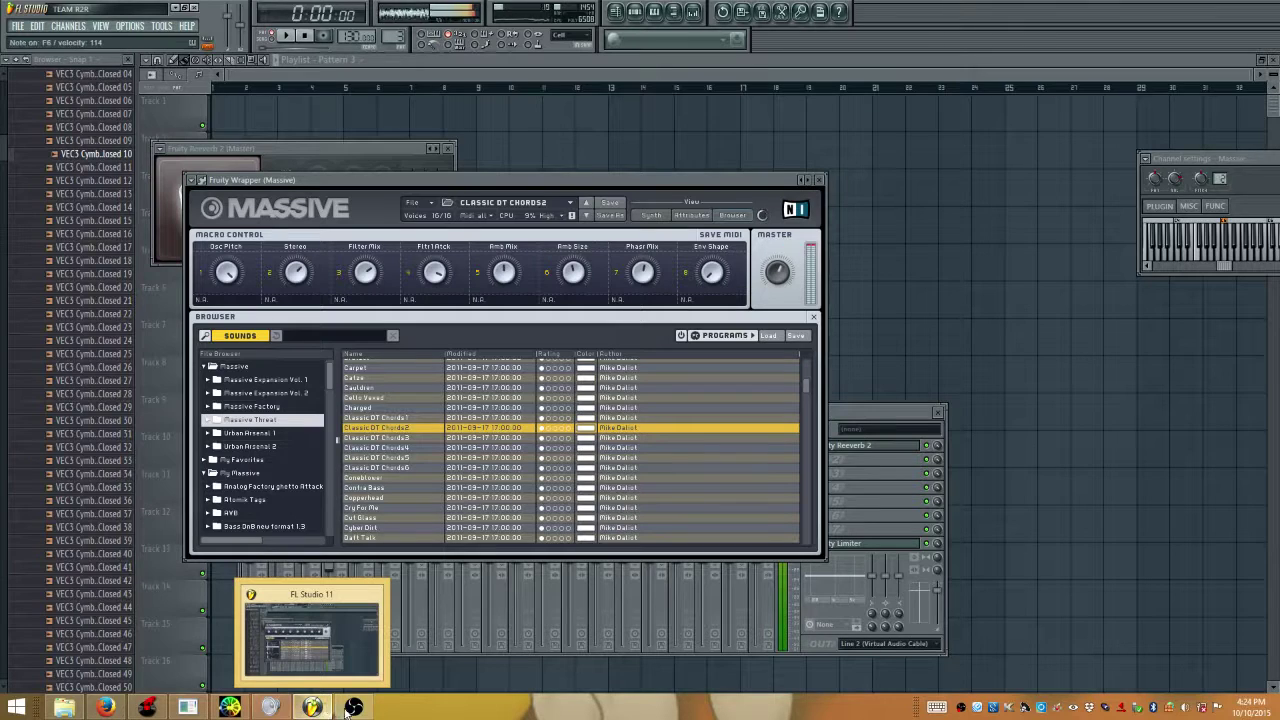
{"action": "left_click", "coordinate": [353, 707]}
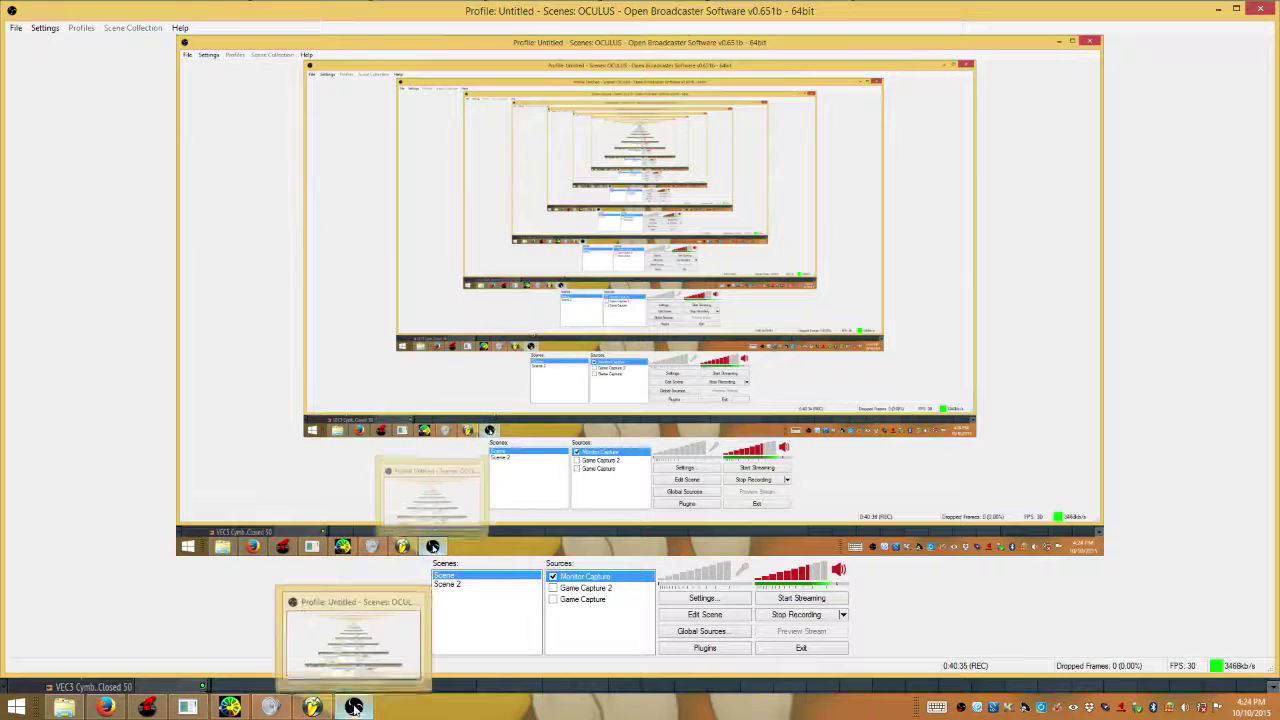
{"action": "left_click", "coordinate": [312, 707]}
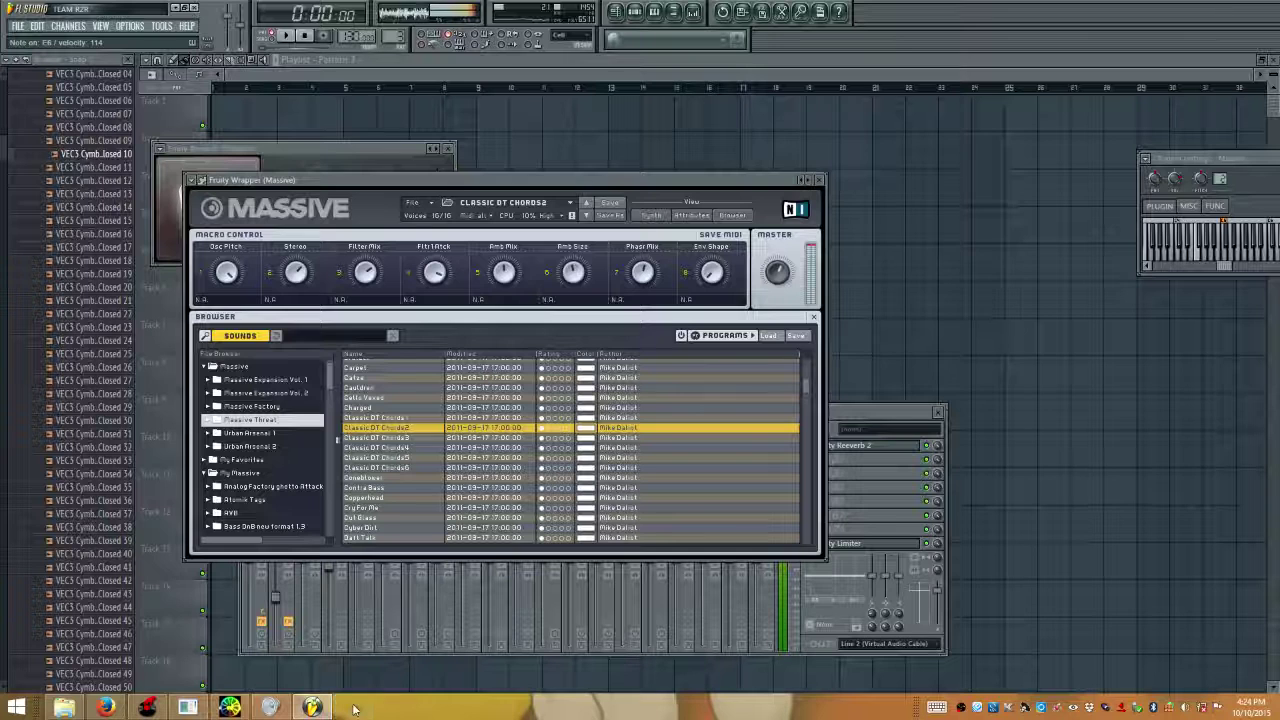
Switch to VirtualDJ and sweep Macaroni's pitch on deck 1, settling at about -29%
{"action": "left_click", "coordinate": [147, 707]}
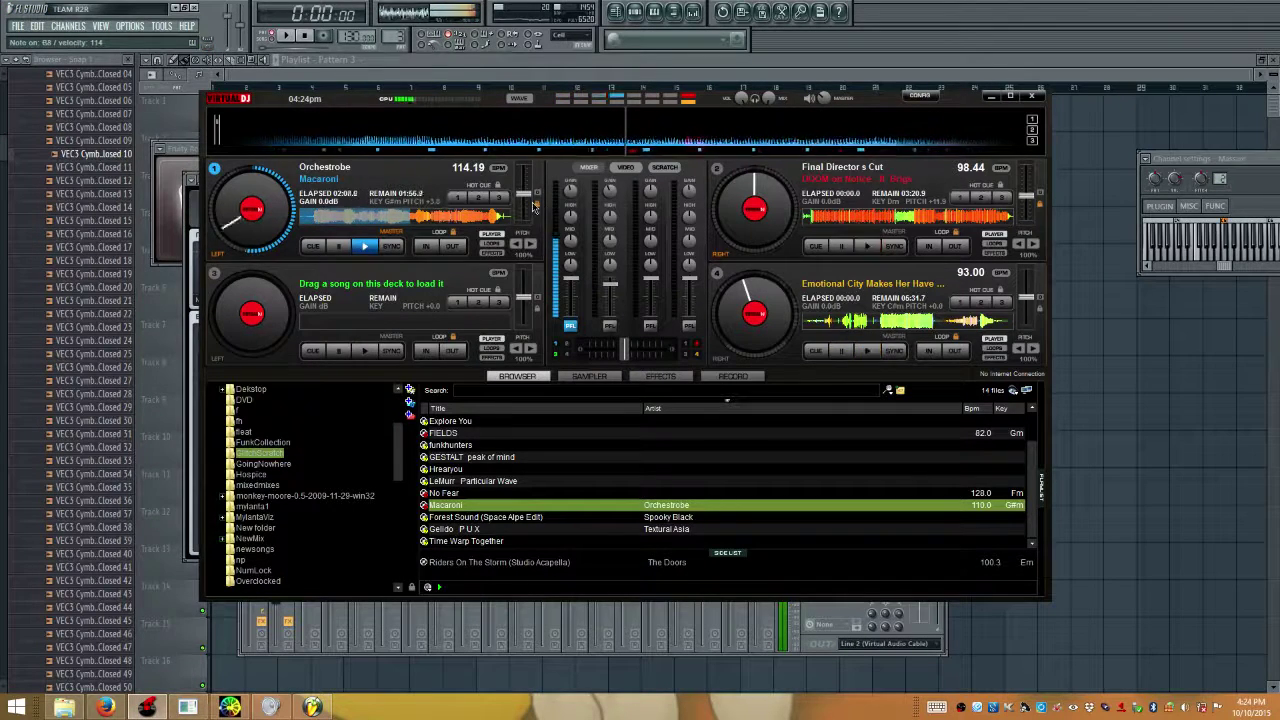
{"action": "left_click_drag", "start_coordinate": [533, 203], "coordinate": [531, 186]}
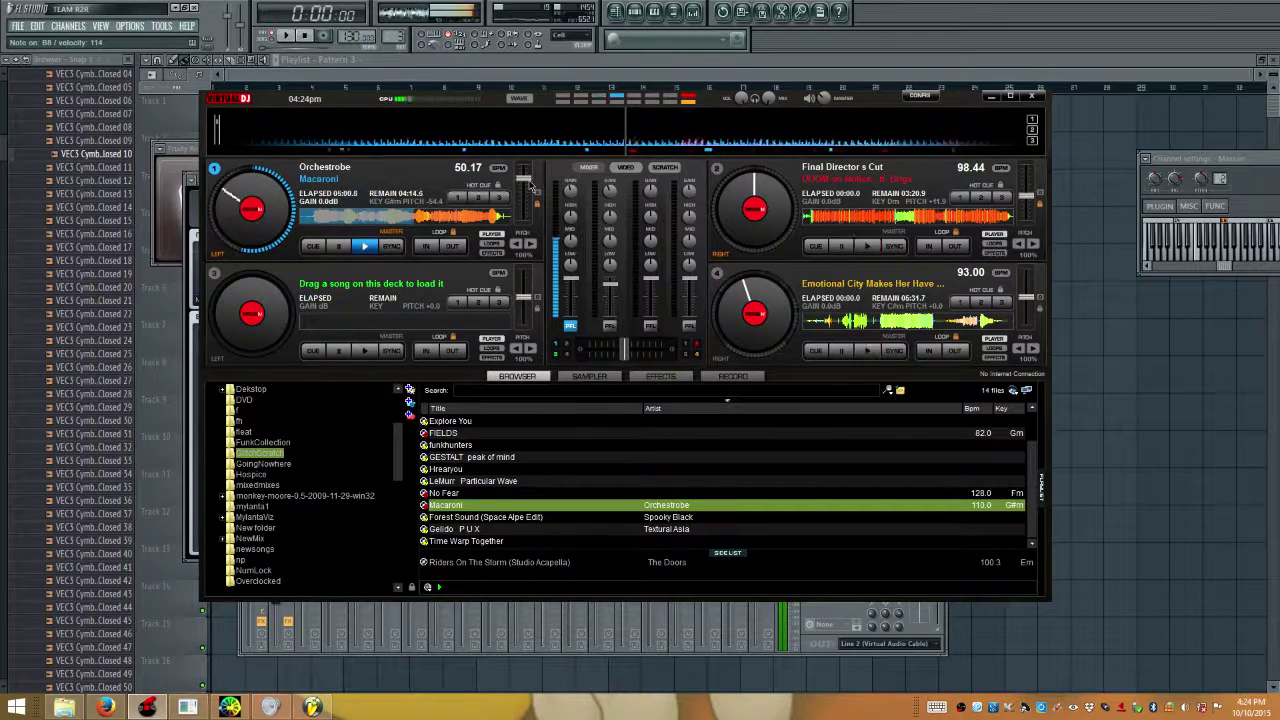
{"action": "left_click_drag", "start_coordinate": [532, 186], "coordinate": [526, 191]}
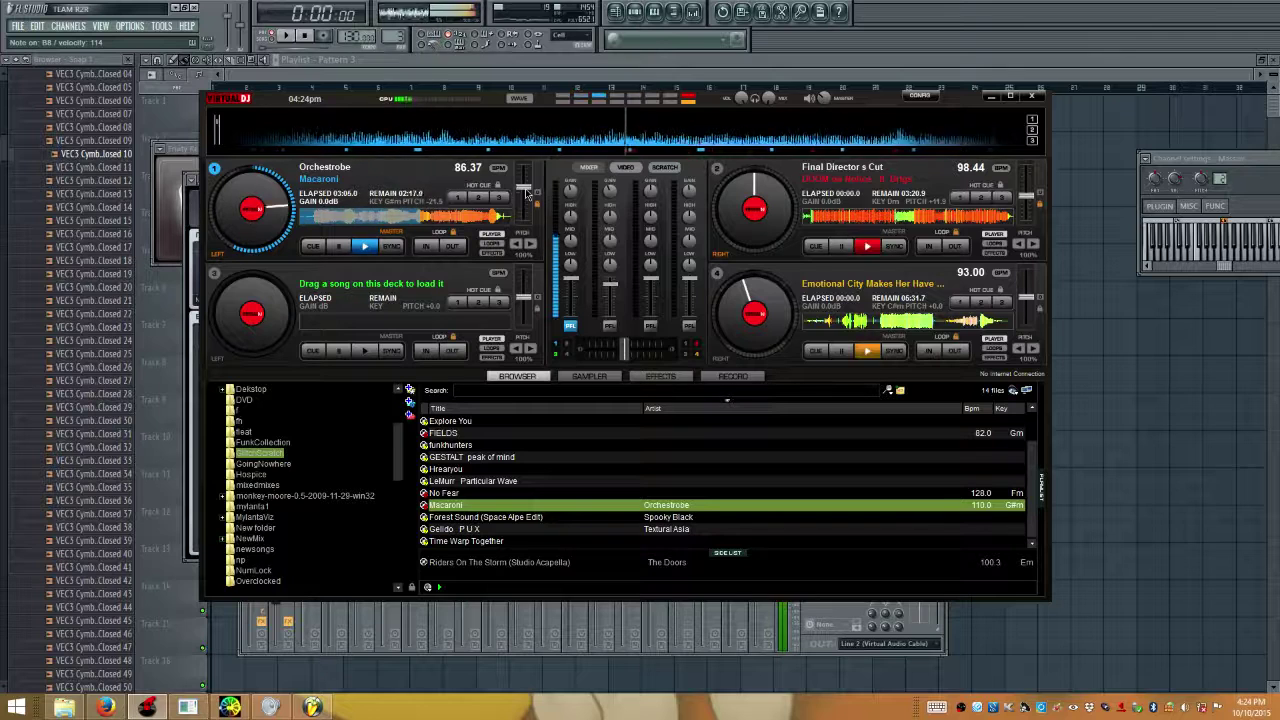
{"action": "scroll", "coordinate": [528, 190], "scroll_direction": "up", "scroll_amount": 5}
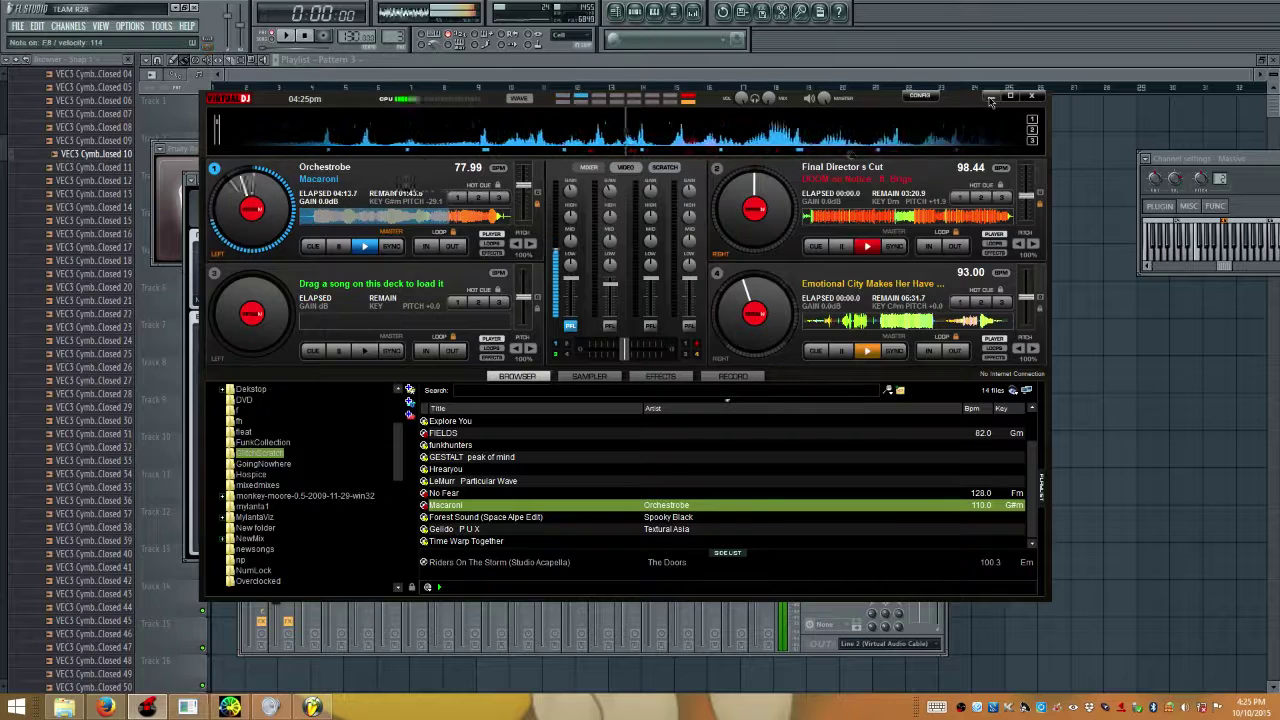
Load Gelido P U X by Textural Asia onto deck 2, play it and jump to about one minute in
{"action": "left_click", "coordinate": [470, 529]}
{"action": "key", "text": "ctrl+Right"}
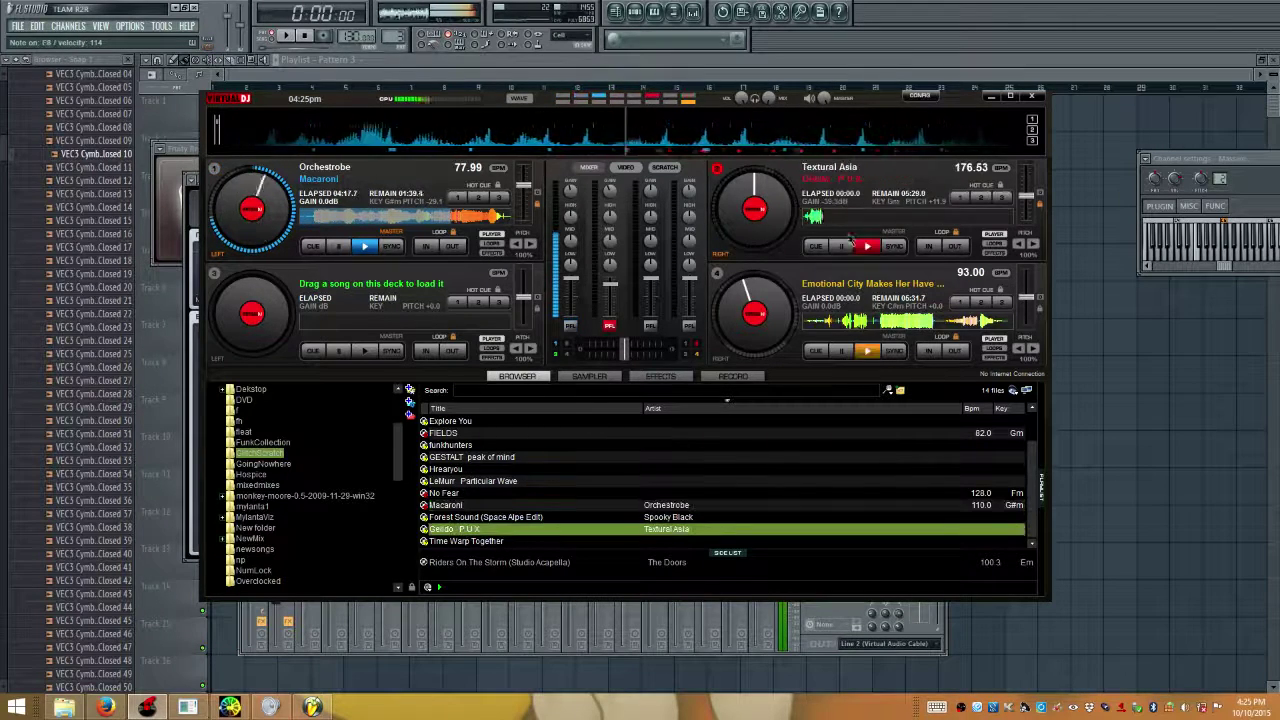
{"action": "left_click", "coordinate": [866, 246]}
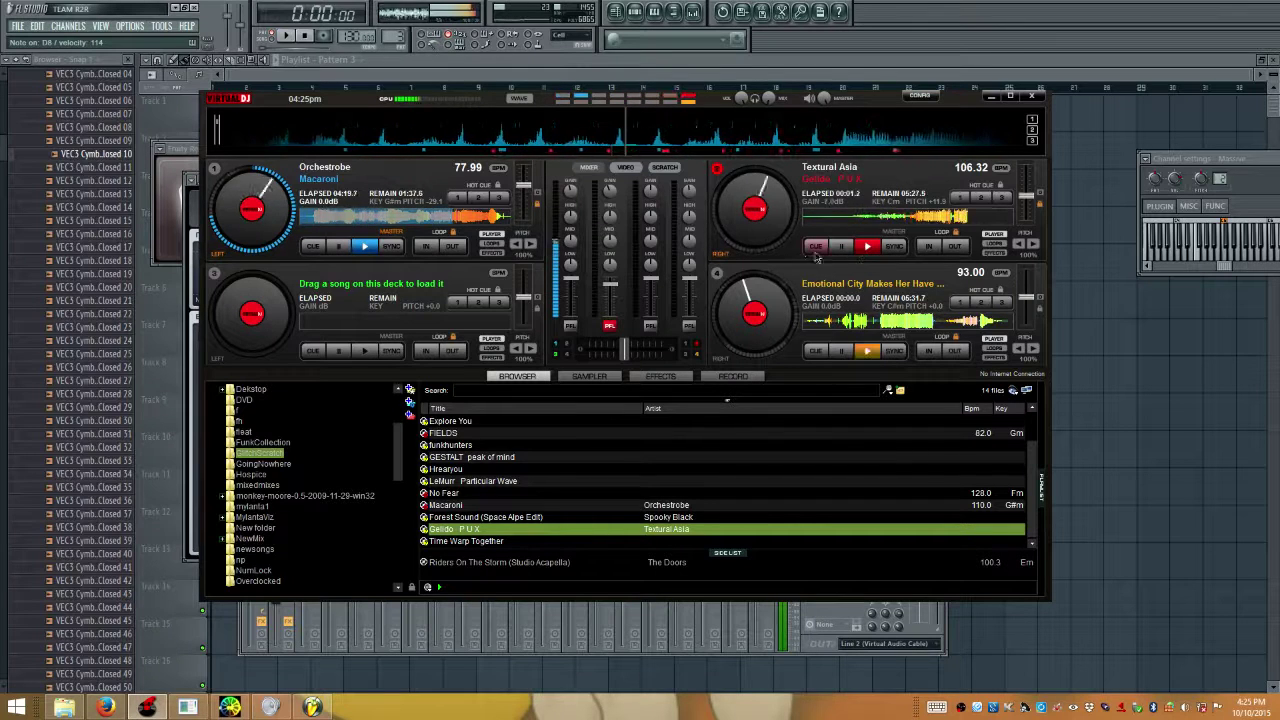
{"action": "left_click", "coordinate": [842, 222]}
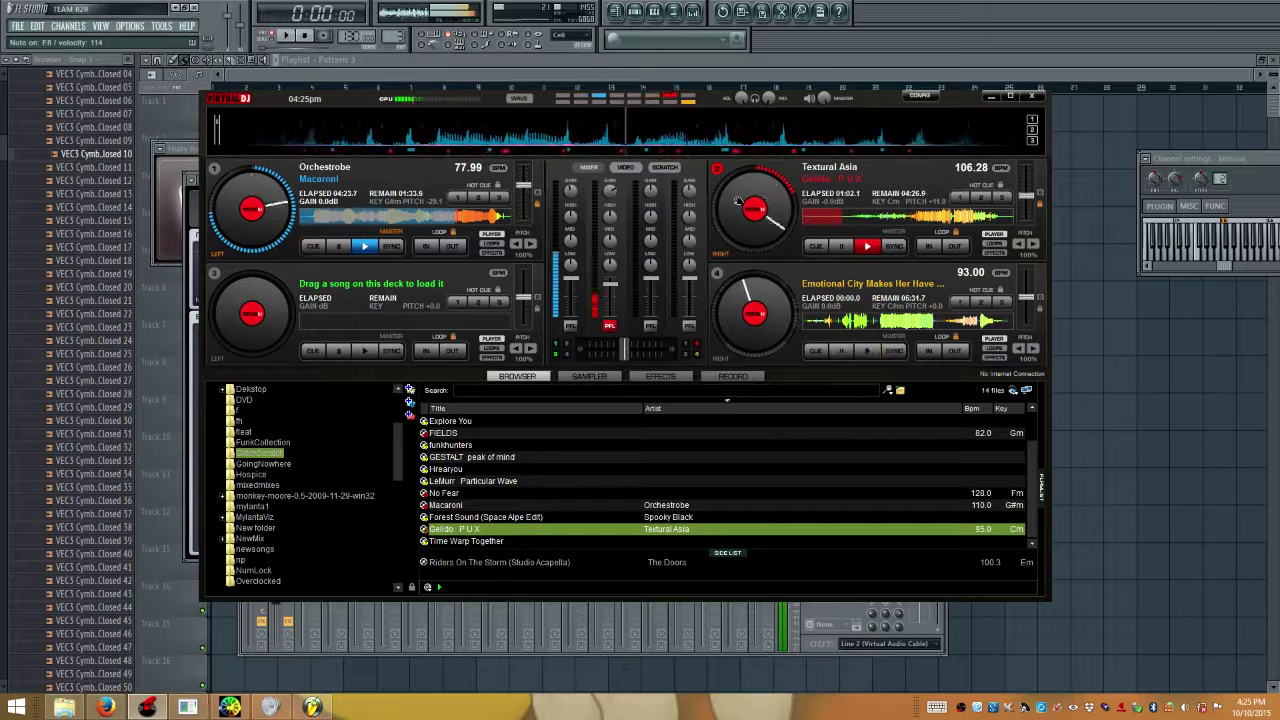
Scratch Gelido P U X briefly on deck 2
{"action": "mouse_move", "coordinate": [737, 203]}
{"action": "left_mouse_down"}
{"action": "mouse_move", "coordinate": [760, 200]}
{"action": "mouse_move", "coordinate": [778, 219]}
{"action": "mouse_move", "coordinate": [749, 235]}
{"action": "mouse_move", "coordinate": [746, 203]}
{"action": "left_mouse_up"}
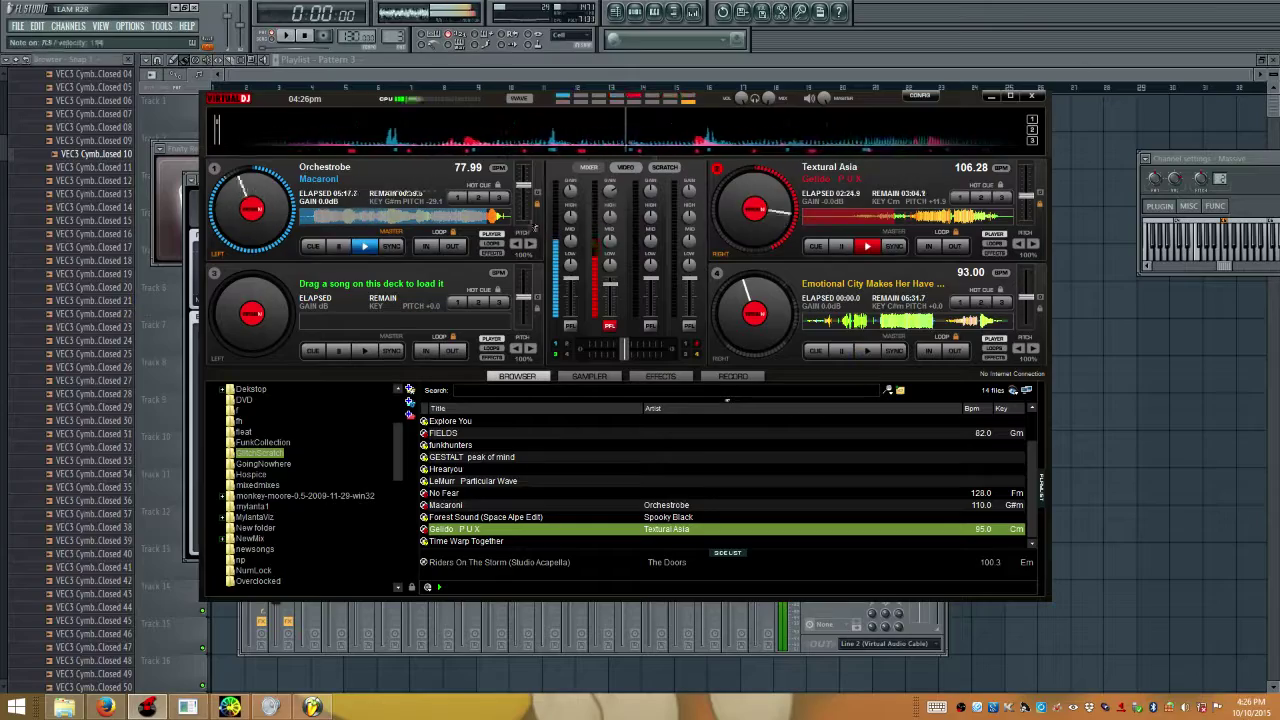
Switch to FL Studio, close the Massive plugin window and select the Addictive Drums 2 channel for playing
{"action": "left_click", "coordinate": [230, 706]}
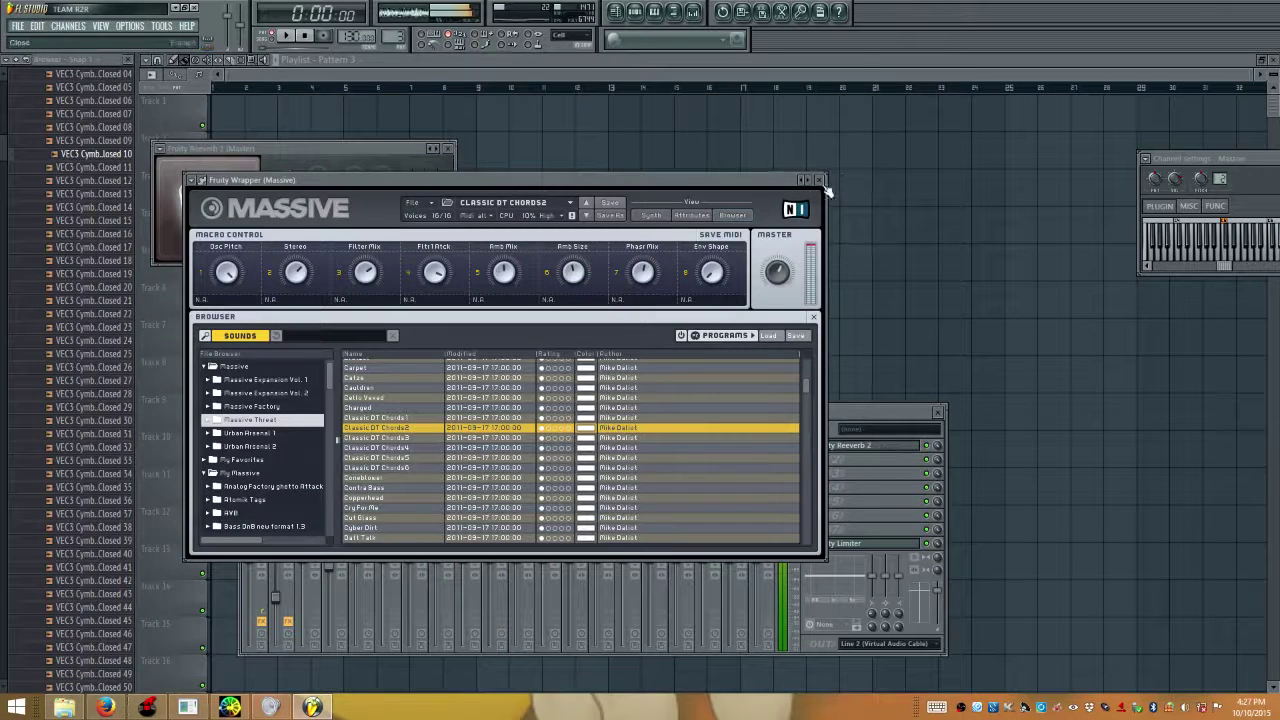
{"action": "left_click", "coordinate": [203, 182]}
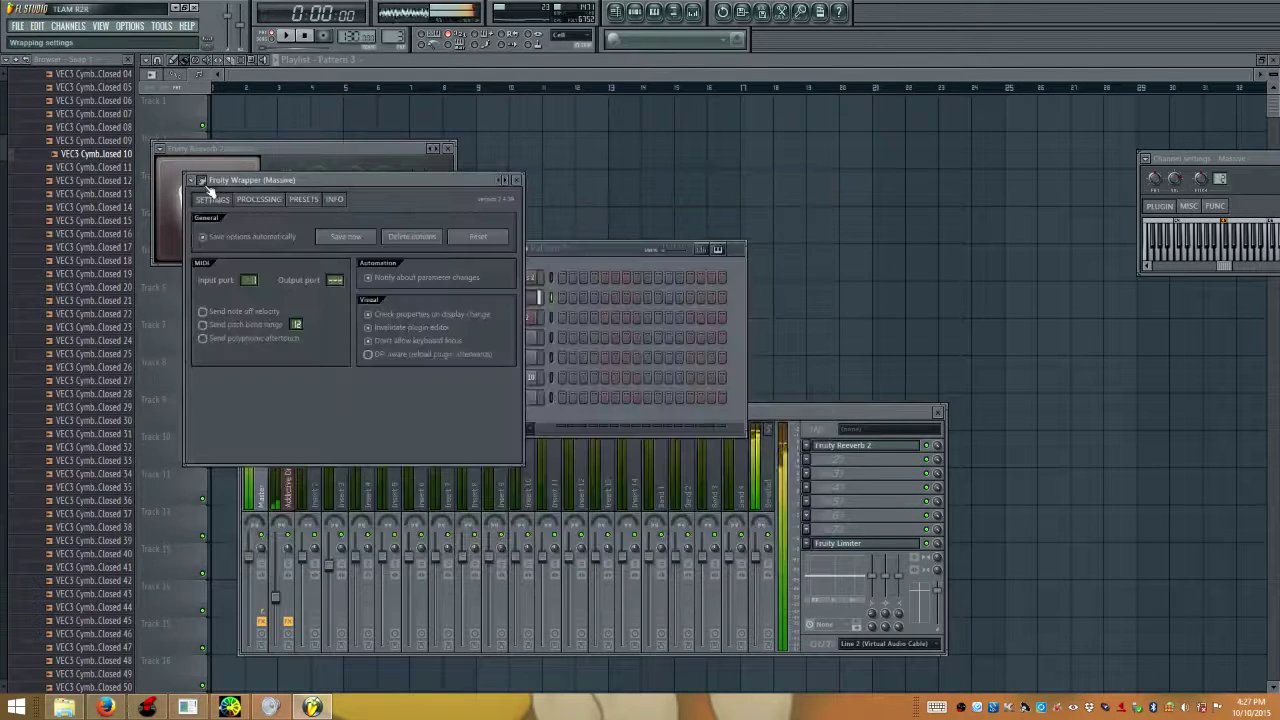
{"action": "left_click", "coordinate": [516, 180]}
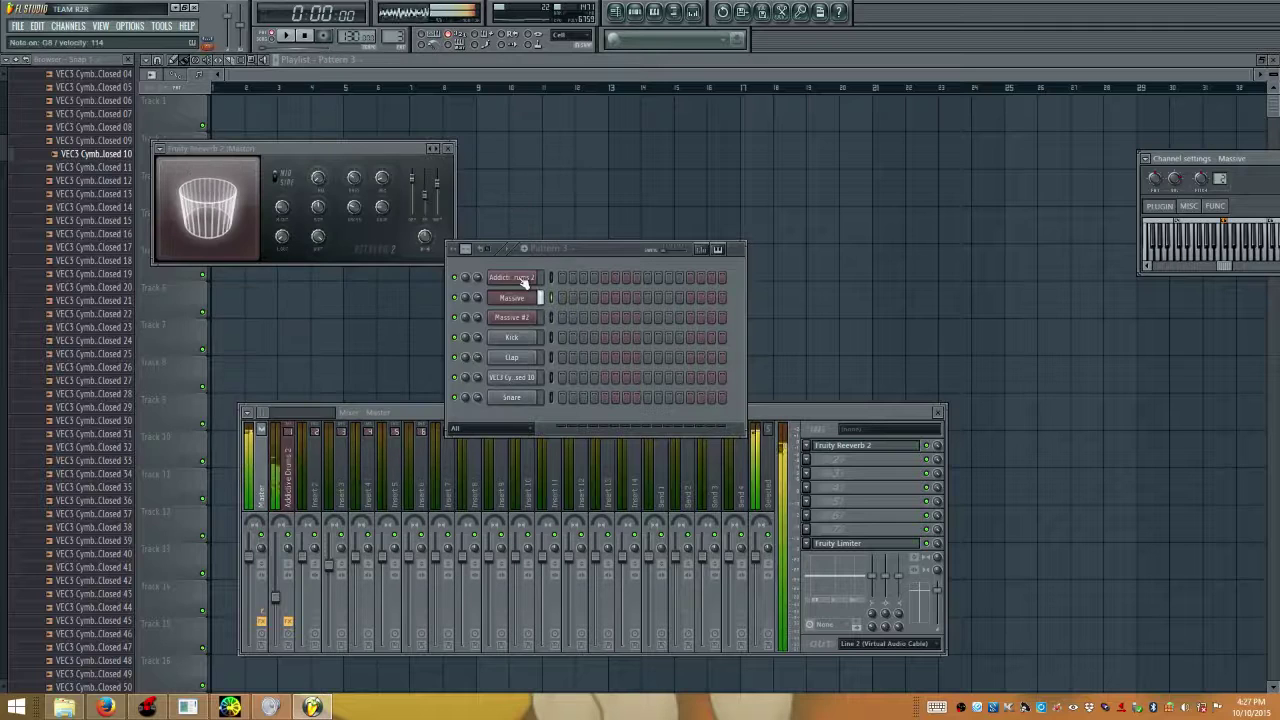
{"action": "left_click", "coordinate": [550, 277]}
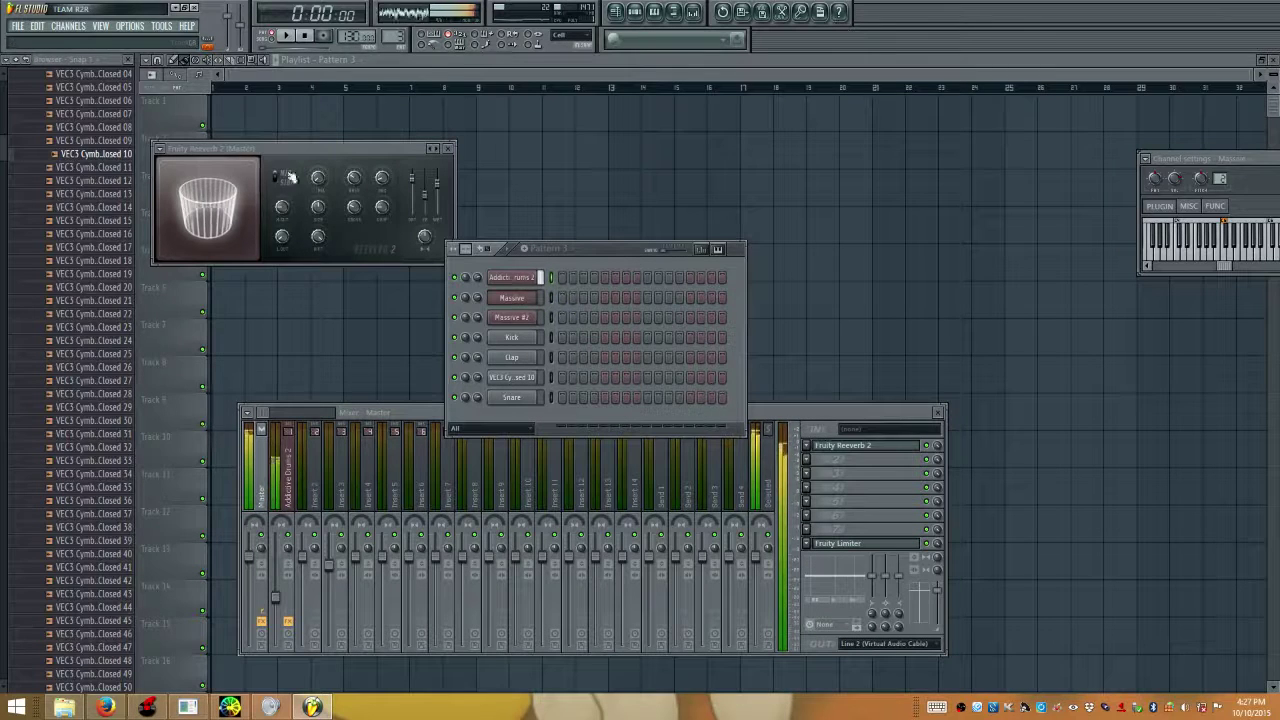
{"action": "left_click", "coordinate": [288, 530]}
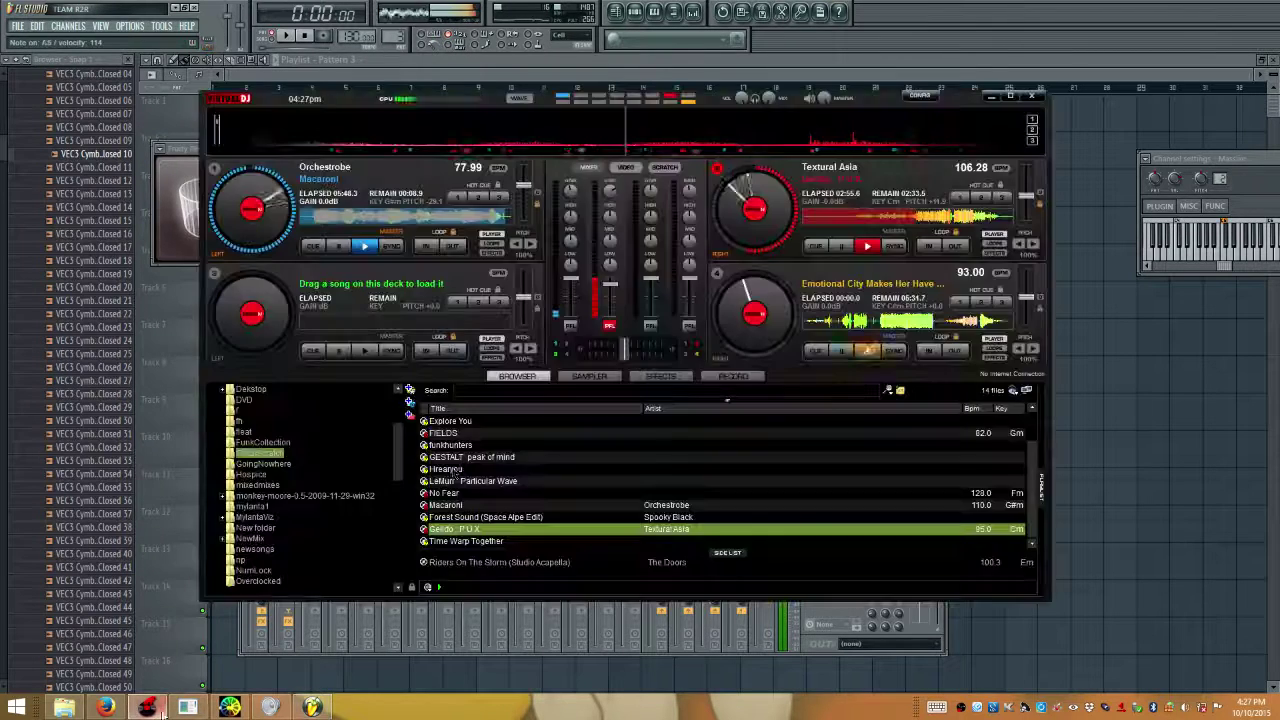
In VirtualDJ, load and play Frankenstein (Remix) from the 130 folder on deck 1 and shift the crossfader toward that deck
{"action": "left_click", "coordinate": [147, 707]}
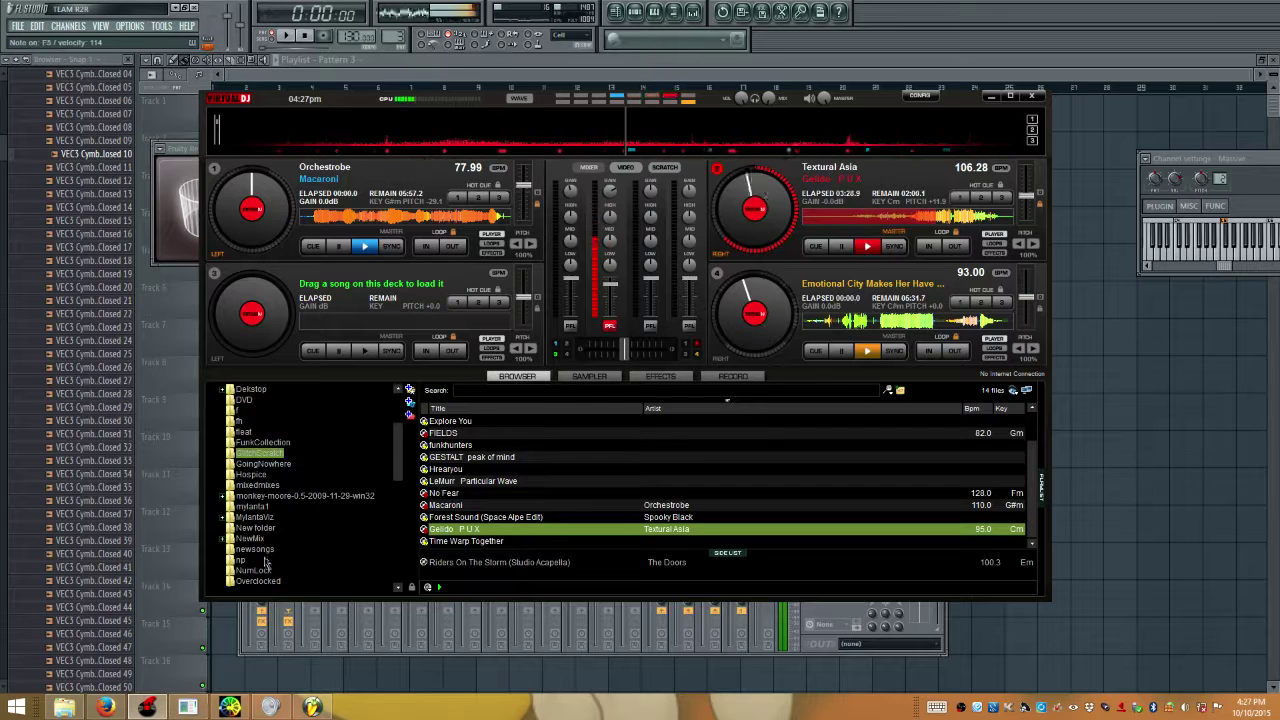
{"action": "scroll", "coordinate": [265, 540], "scroll_direction": "up", "scroll_amount": 3}
{"action": "left_click", "coordinate": [242, 410]}
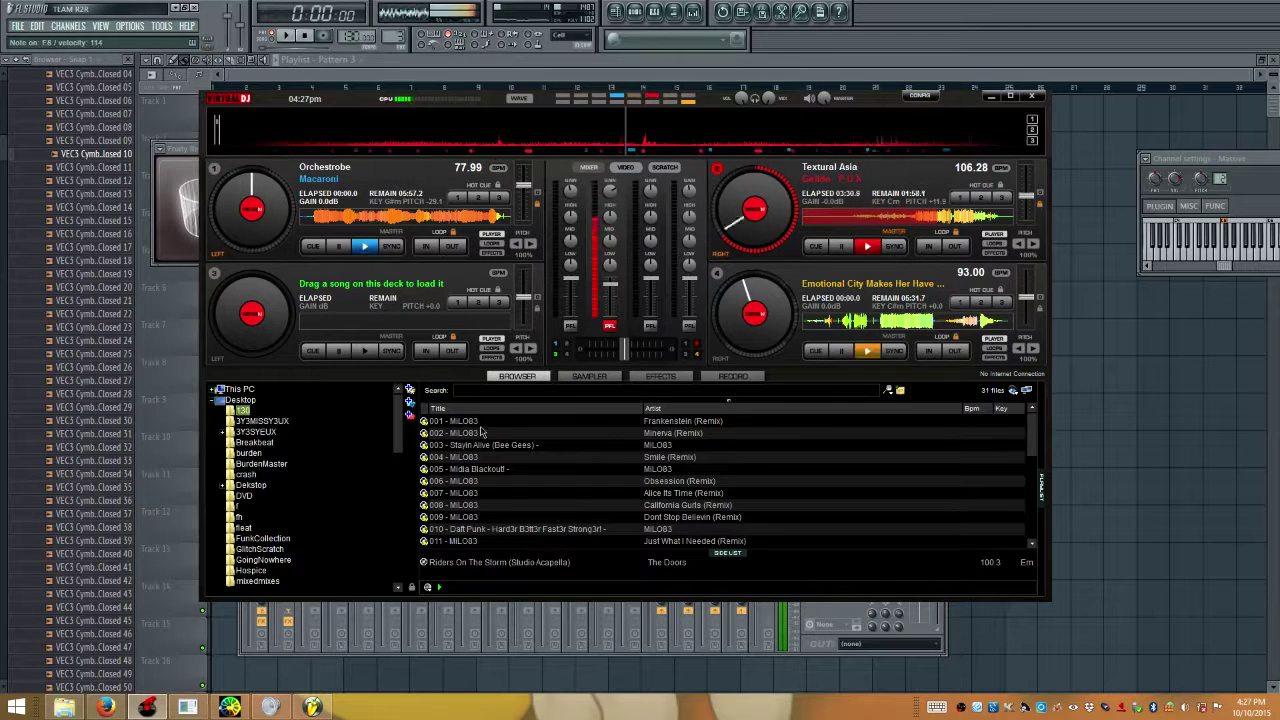
{"action": "left_click_drag", "start_coordinate": [478, 424], "coordinate": [368, 263]}
{"action": "left_click", "coordinate": [365, 246]}
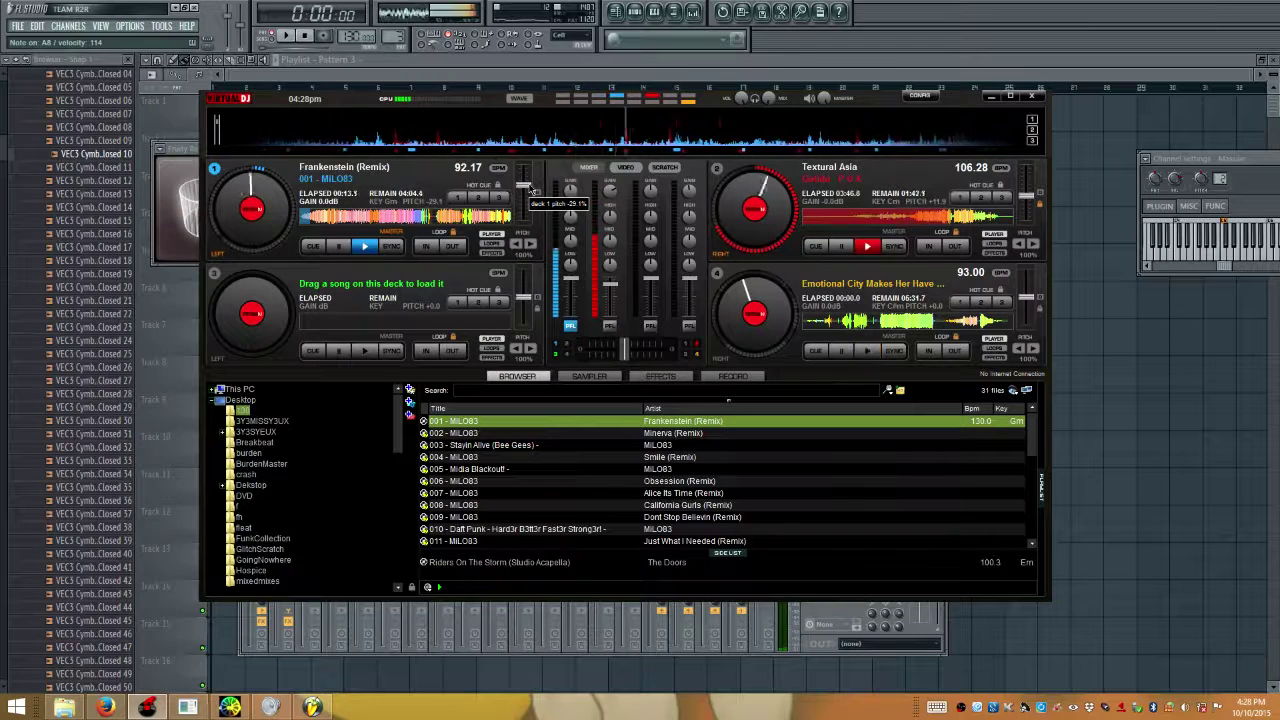
{"action": "left_click_drag", "start_coordinate": [624, 350], "coordinate": [593, 362]}
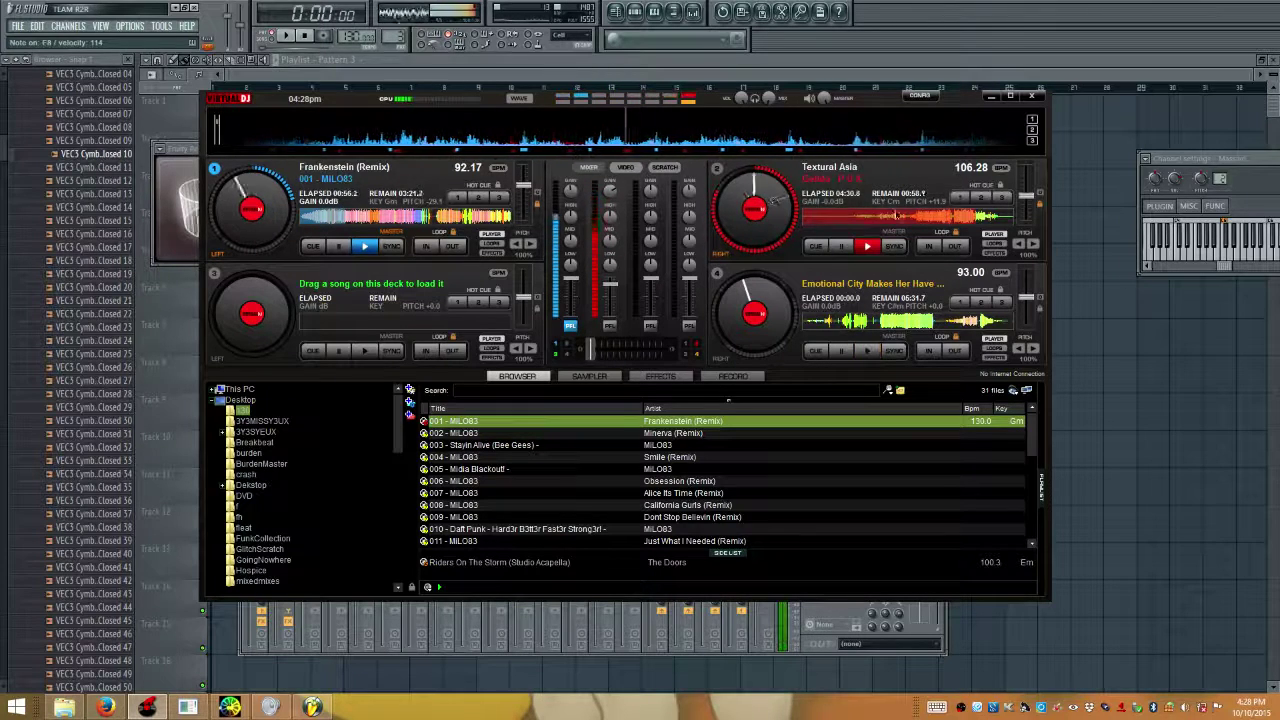
Scratch Gelido P U X on deck 2, jumping back to about 3:25, and return the crossfader to the centre
{"action": "left_click", "coordinate": [748, 247]}
{"action": "left_click_drag", "start_coordinate": [733, 202], "coordinate": [737, 216]}
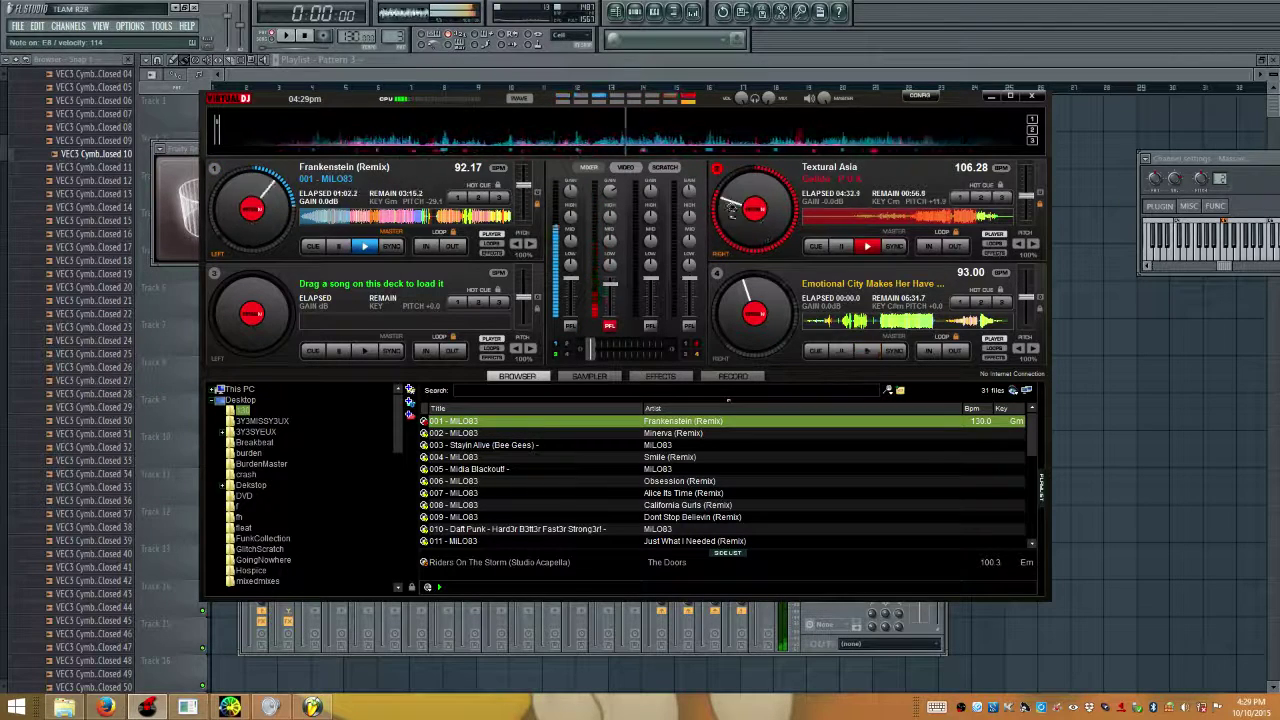
{"action": "left_click", "coordinate": [937, 218]}
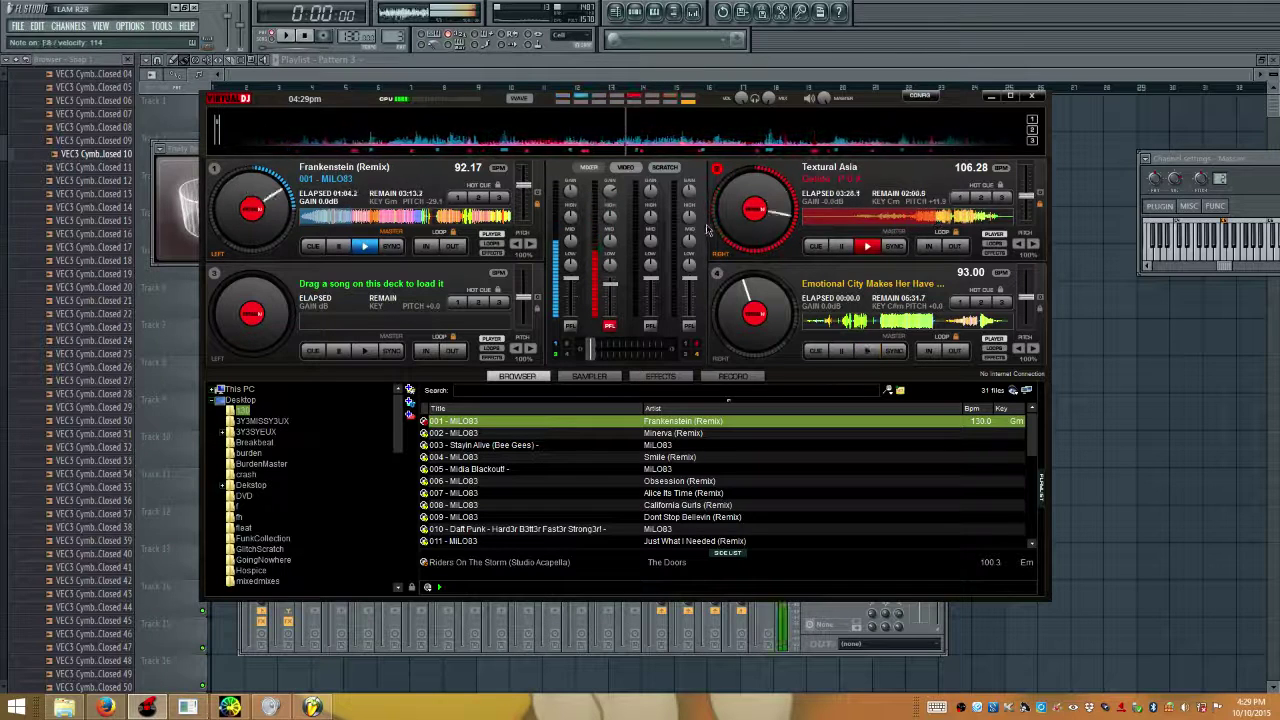
{"action": "left_click", "coordinate": [733, 208]}
{"action": "left_click_drag", "start_coordinate": [733, 220], "coordinate": [735, 213]}
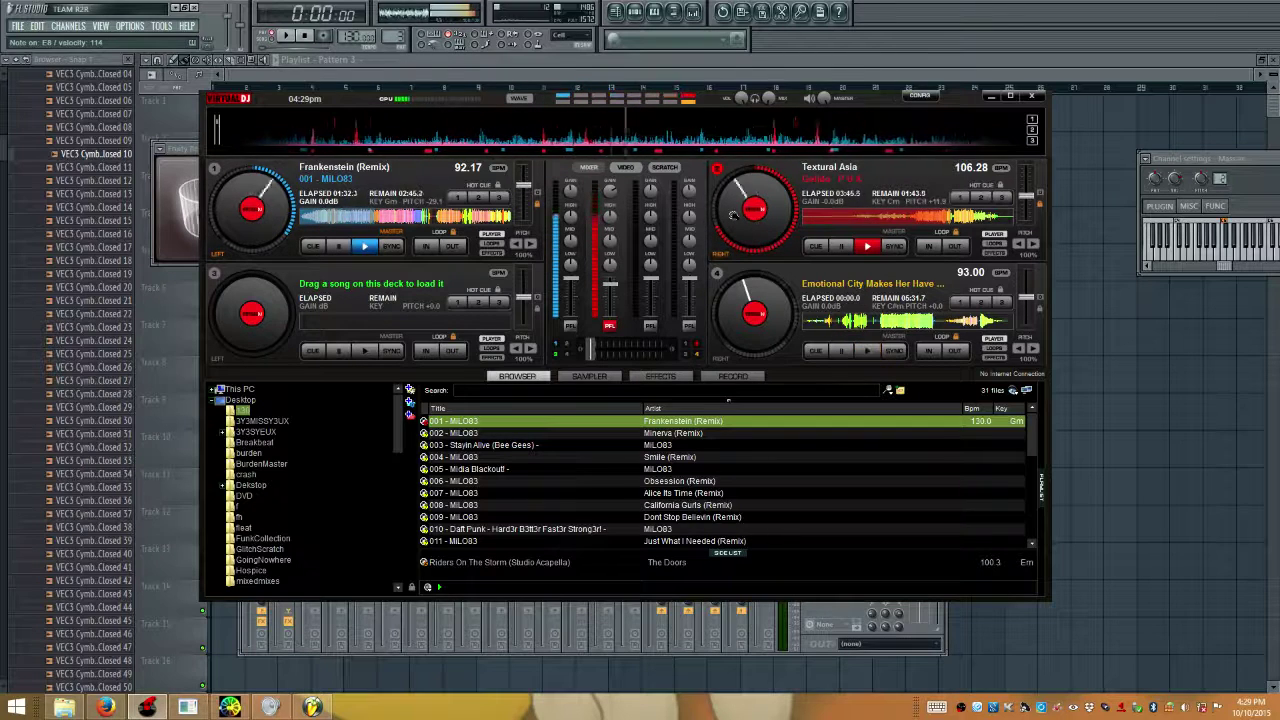
{"action": "left_click_drag", "start_coordinate": [590, 350], "coordinate": [636, 358]}
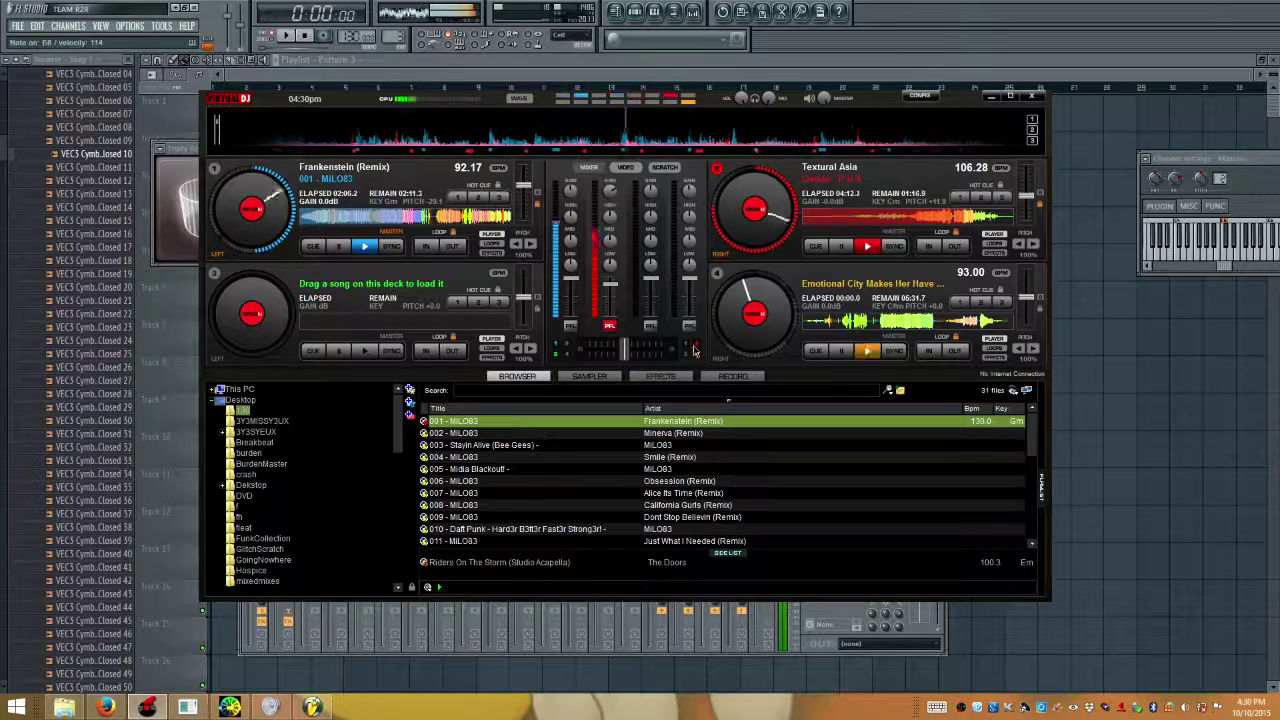
In FL Studio, open Massive #2 and audition its Massive Threat presets Blue In Grey, Brewing, Brutzel and Carpet
{"action": "left_click", "coordinate": [230, 707]}
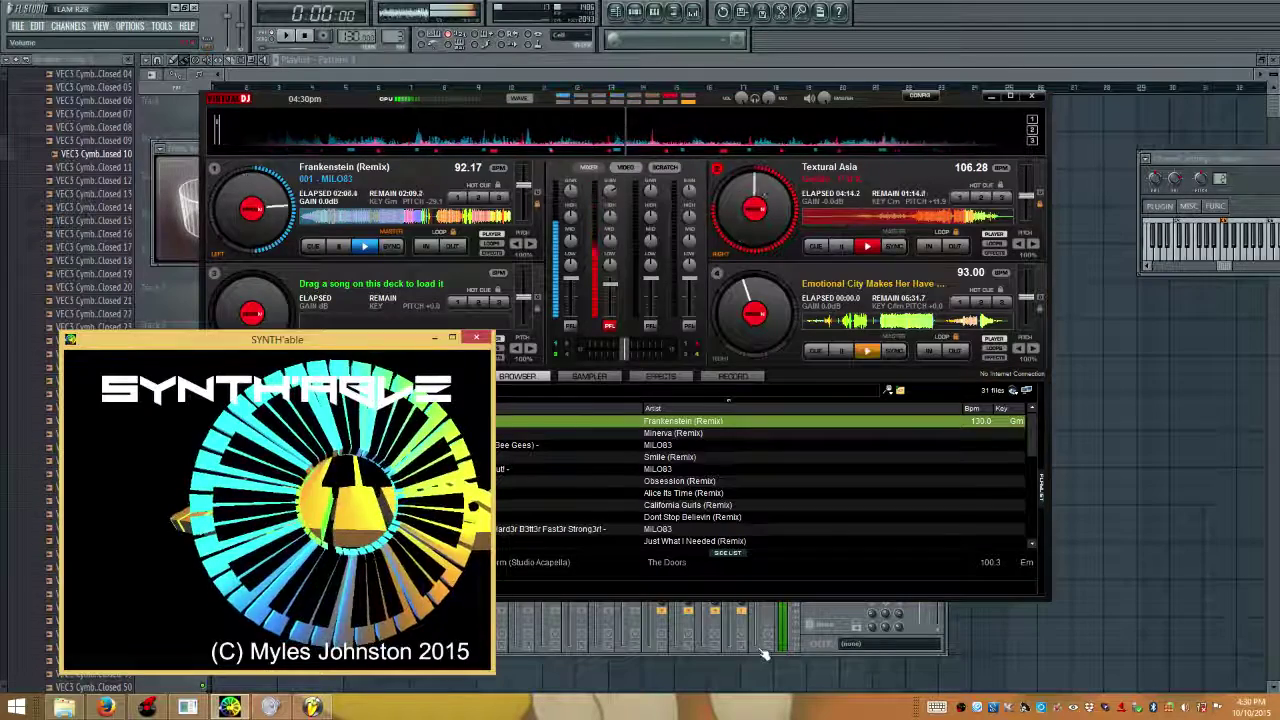
{"action": "left_click", "coordinate": [560, 625]}
{"action": "left_click", "coordinate": [574, 276]}
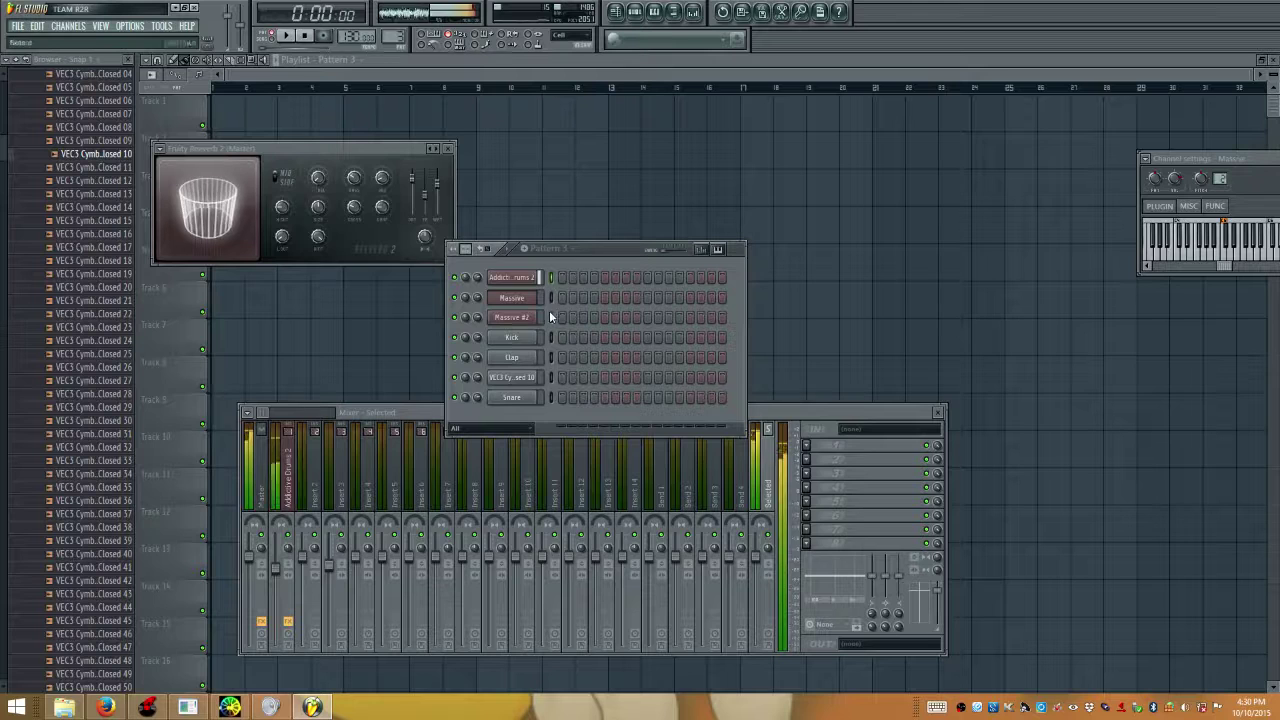
{"action": "left_click", "coordinate": [511, 317]}
{"action": "left_click", "coordinate": [406, 472]}
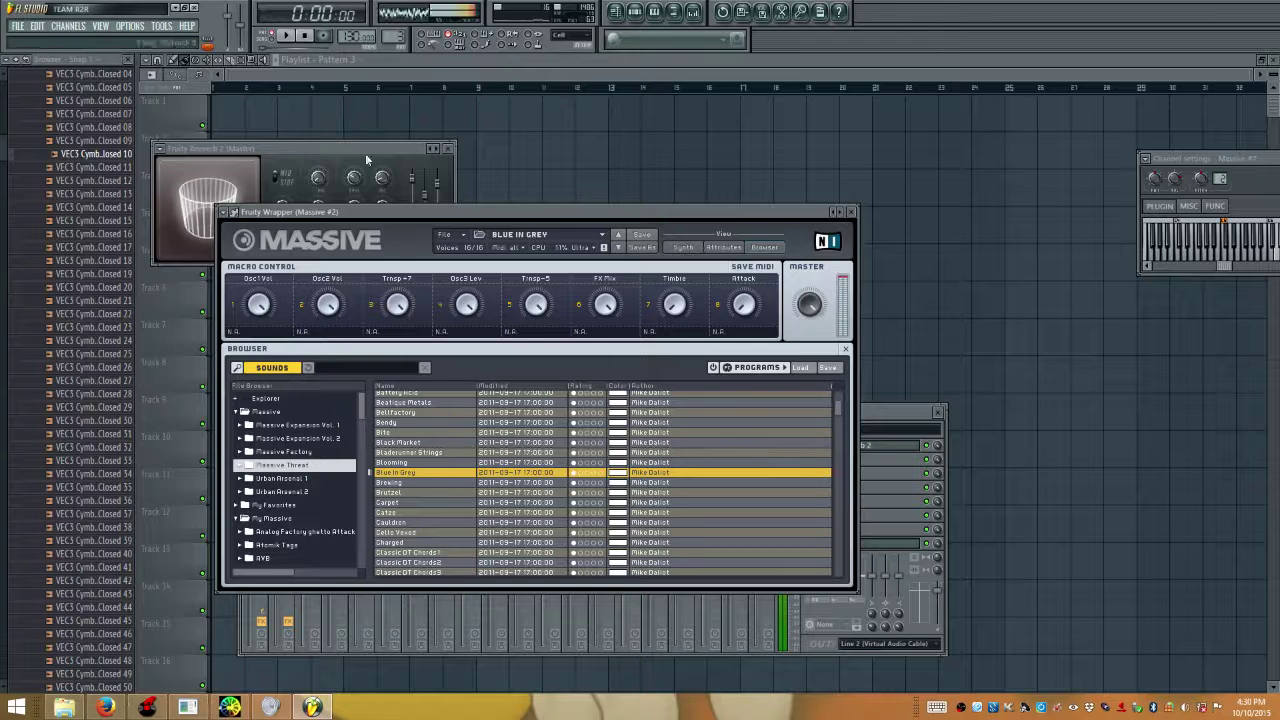
{"action": "left_click", "coordinate": [410, 483]}
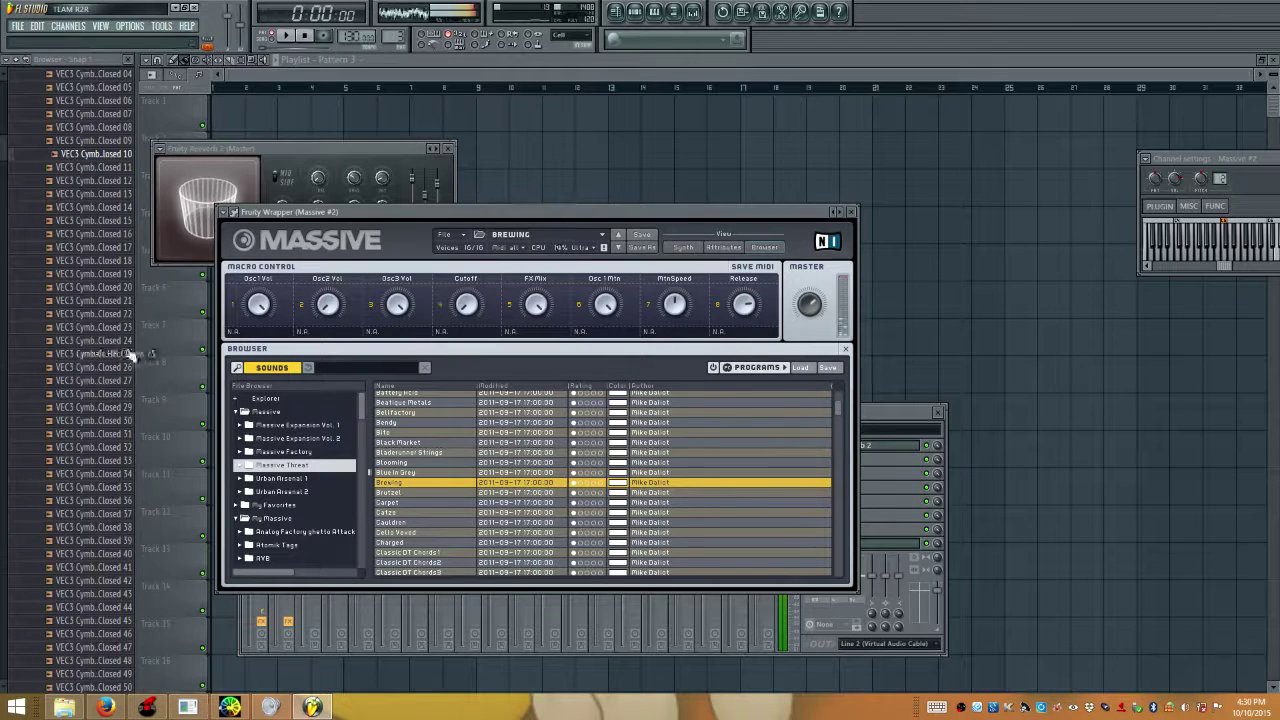
{"action": "left_click", "coordinate": [408, 492]}
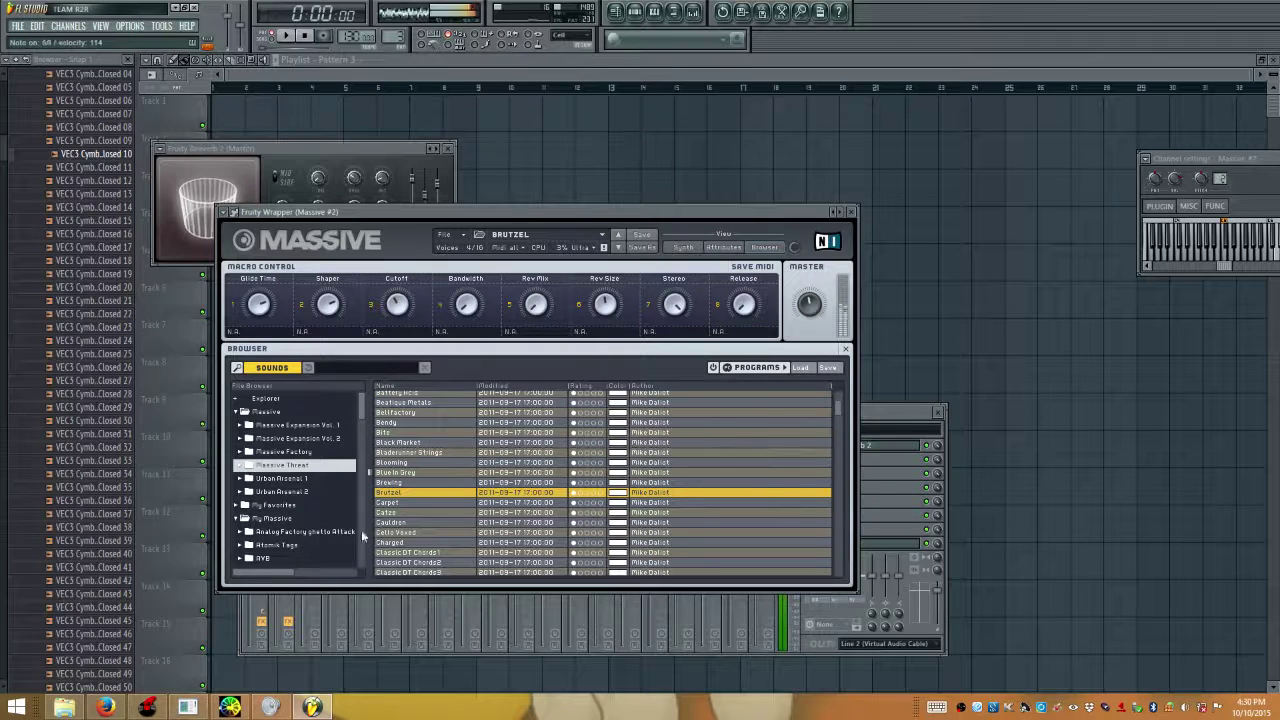
{"action": "left_click", "coordinate": [405, 502]}
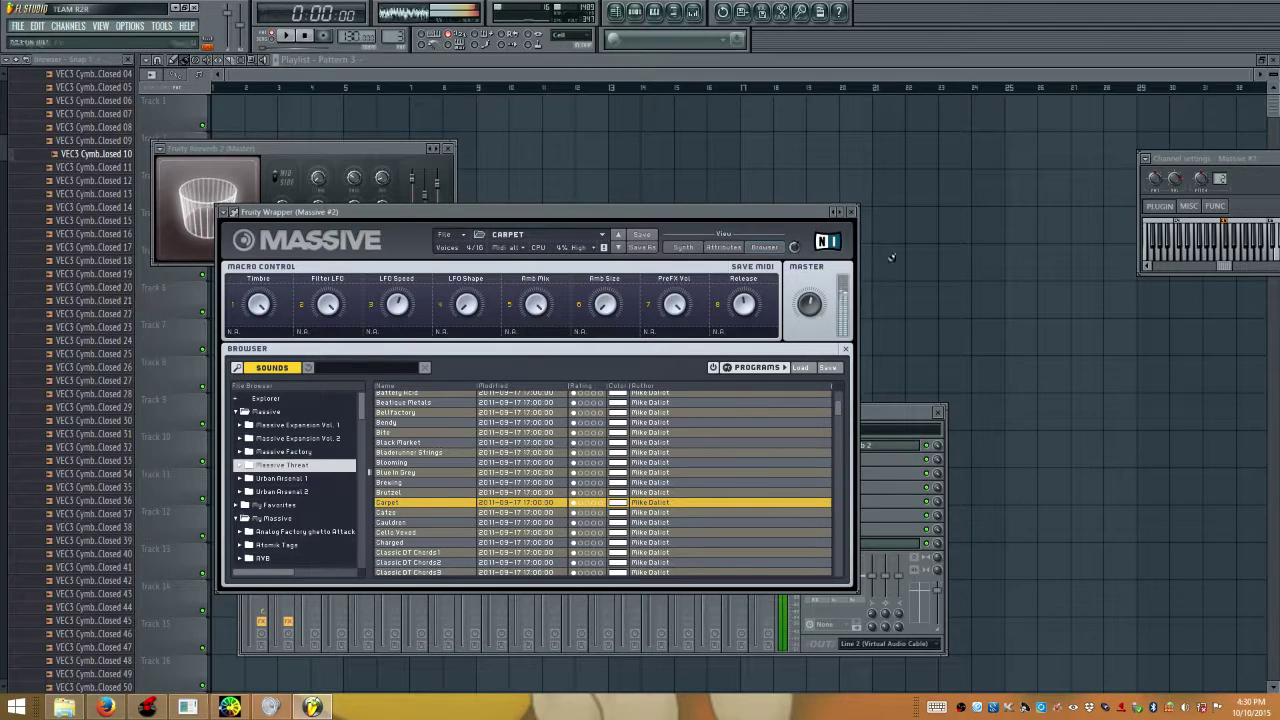
Bring up the mixer and channel rack, select the Massive #2 channel and return to its plugin window
{"action": "left_click", "coordinate": [890, 407]}
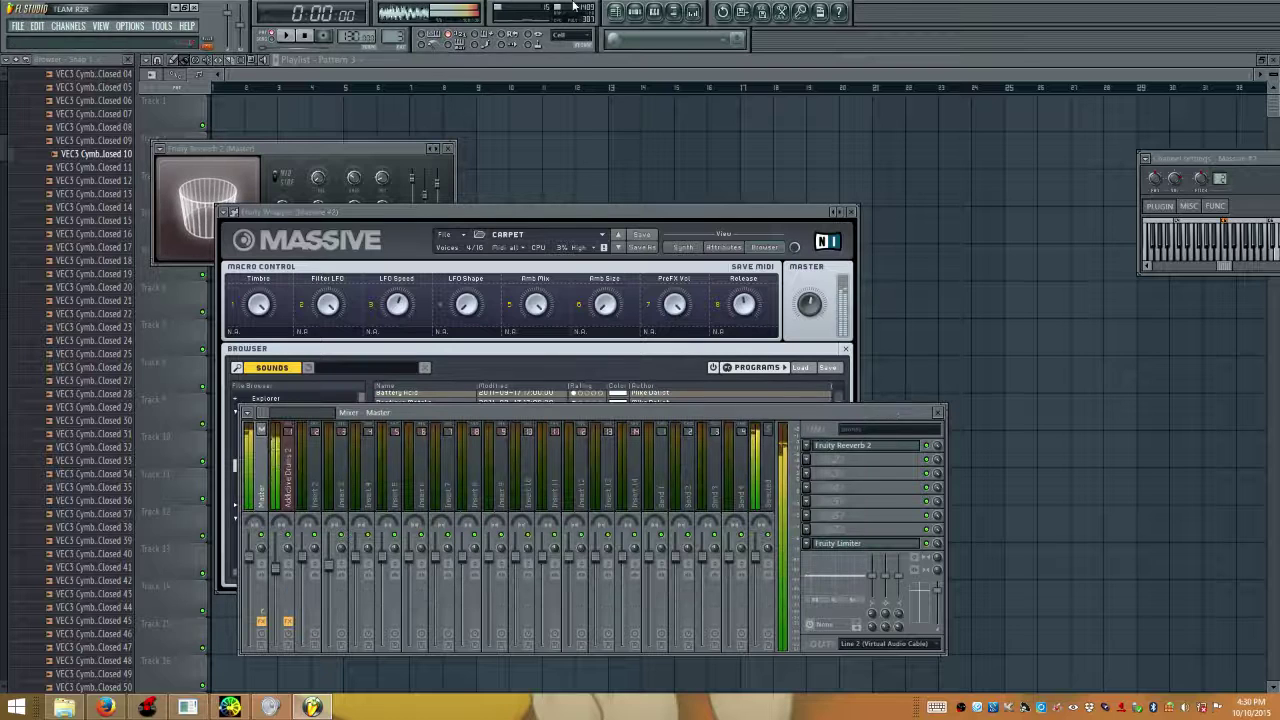
{"action": "left_click", "coordinate": [634, 11]}
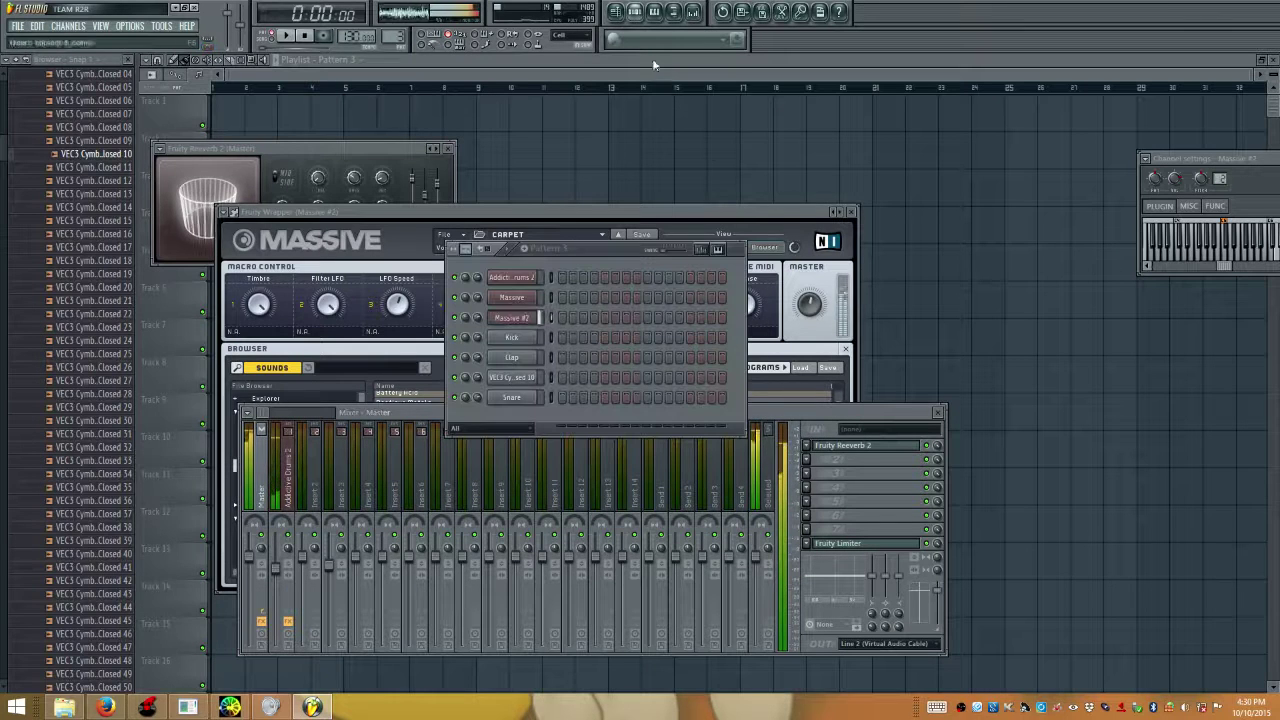
{"action": "left_click", "coordinate": [550, 317]}
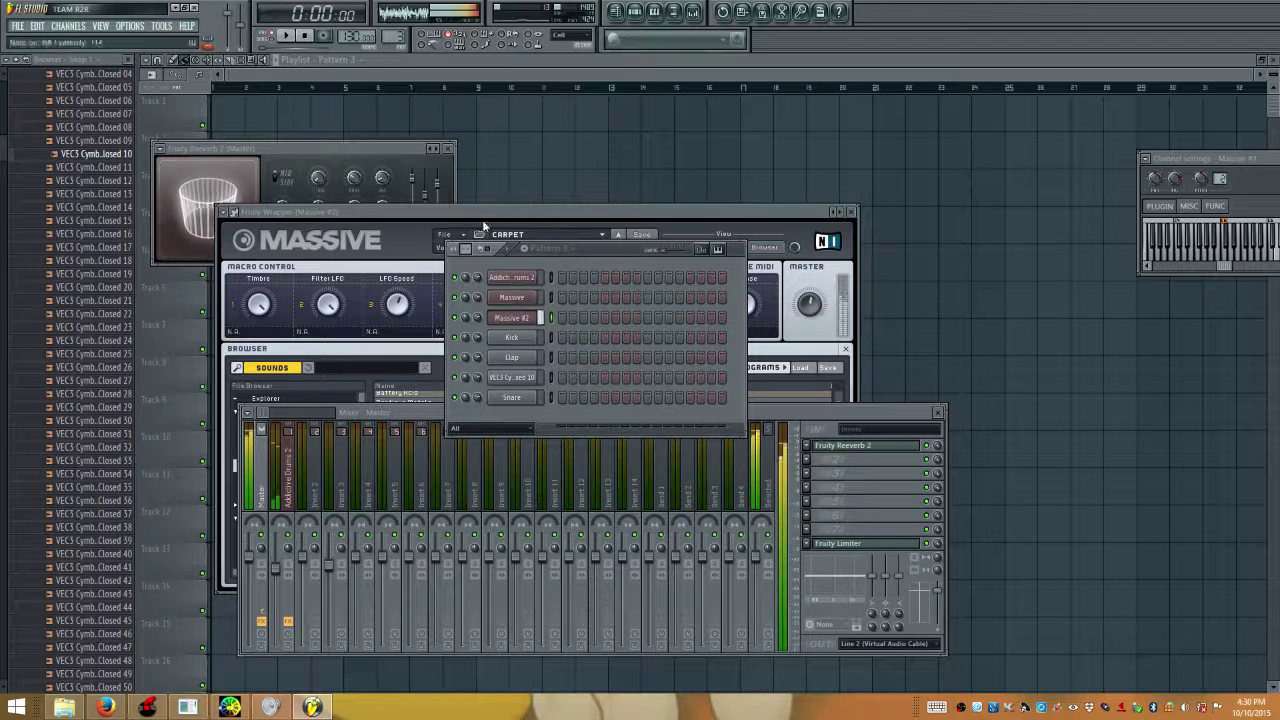
{"action": "left_click", "coordinate": [511, 300]}
Audition Massive #2's presets from Catze through Cello Vexed to Charged, moving the plugin window clear of SYNTH'able
{"action": "left_click", "coordinate": [391, 513]}
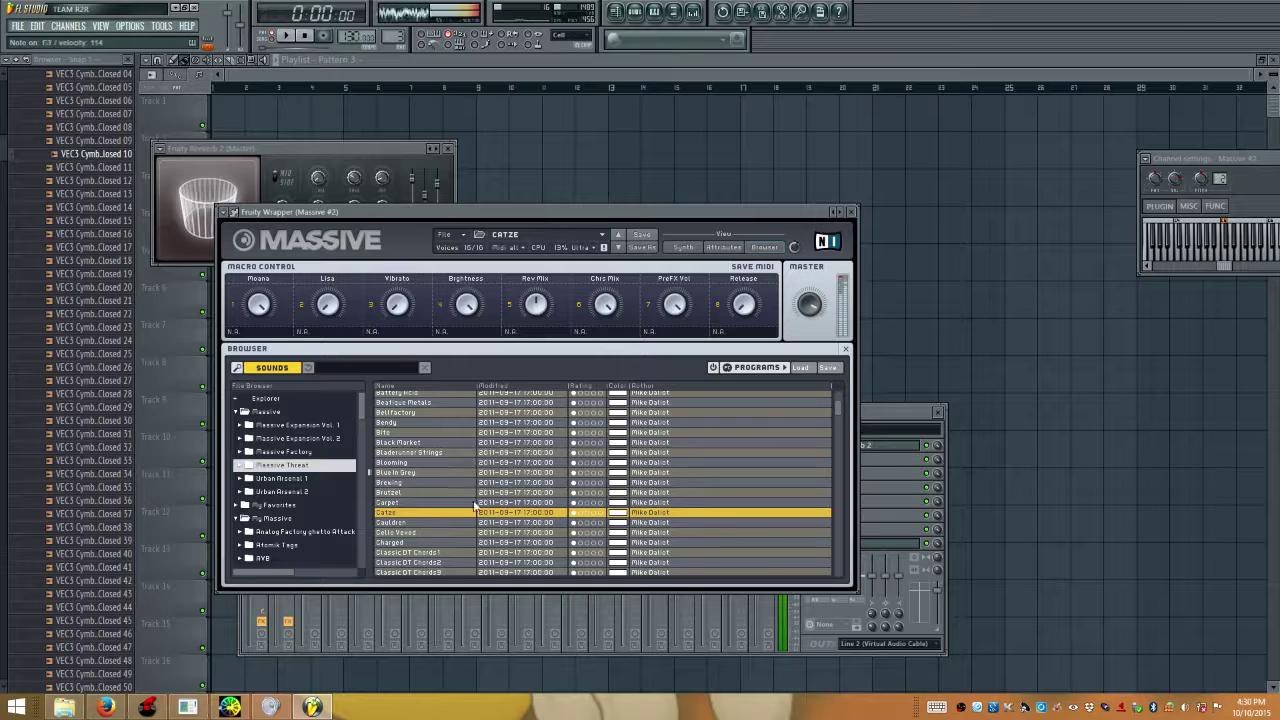
{"action": "left_click", "coordinate": [381, 522]}
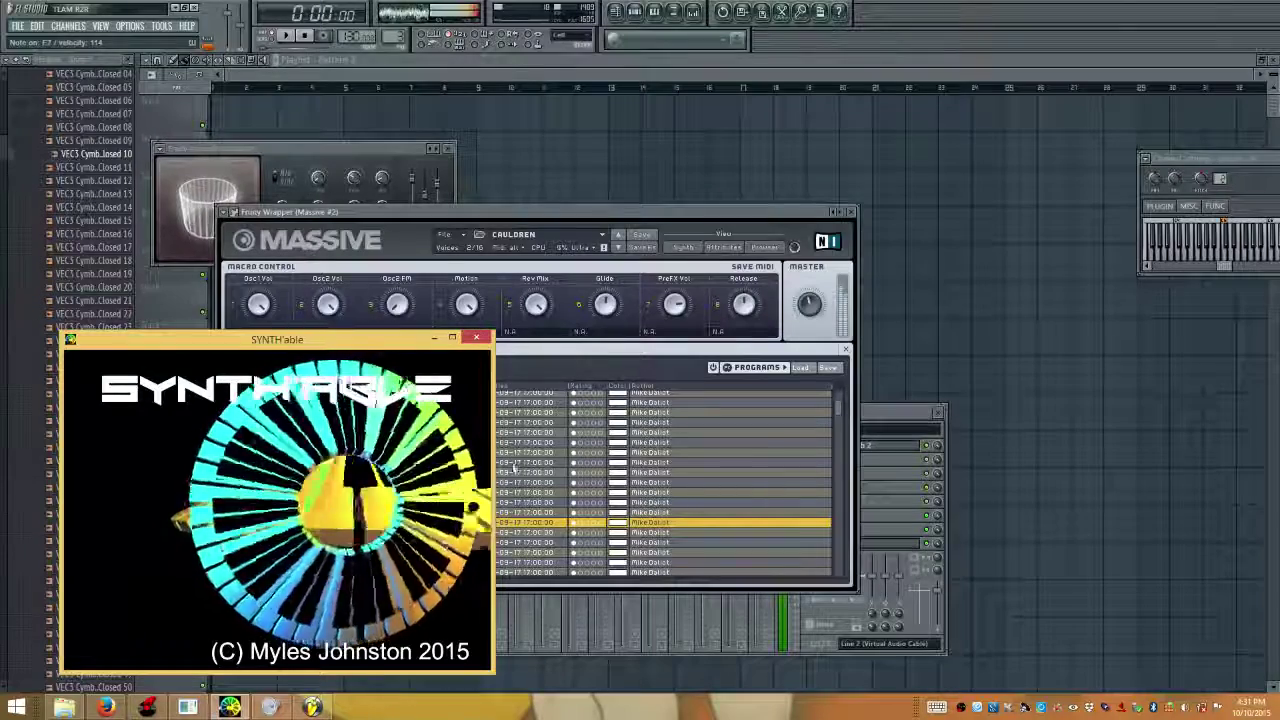
{"action": "key", "text": "Down"}
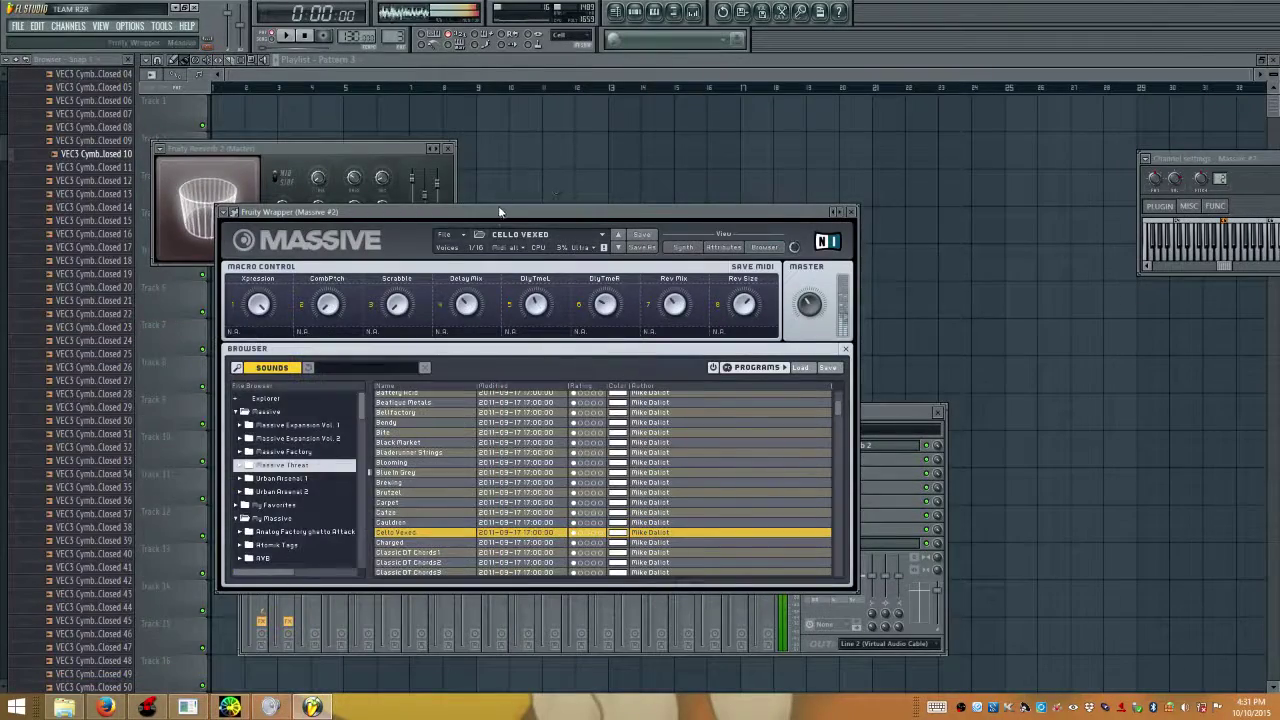
{"action": "left_click_drag", "start_coordinate": [497, 206], "coordinate": [768, 170]}
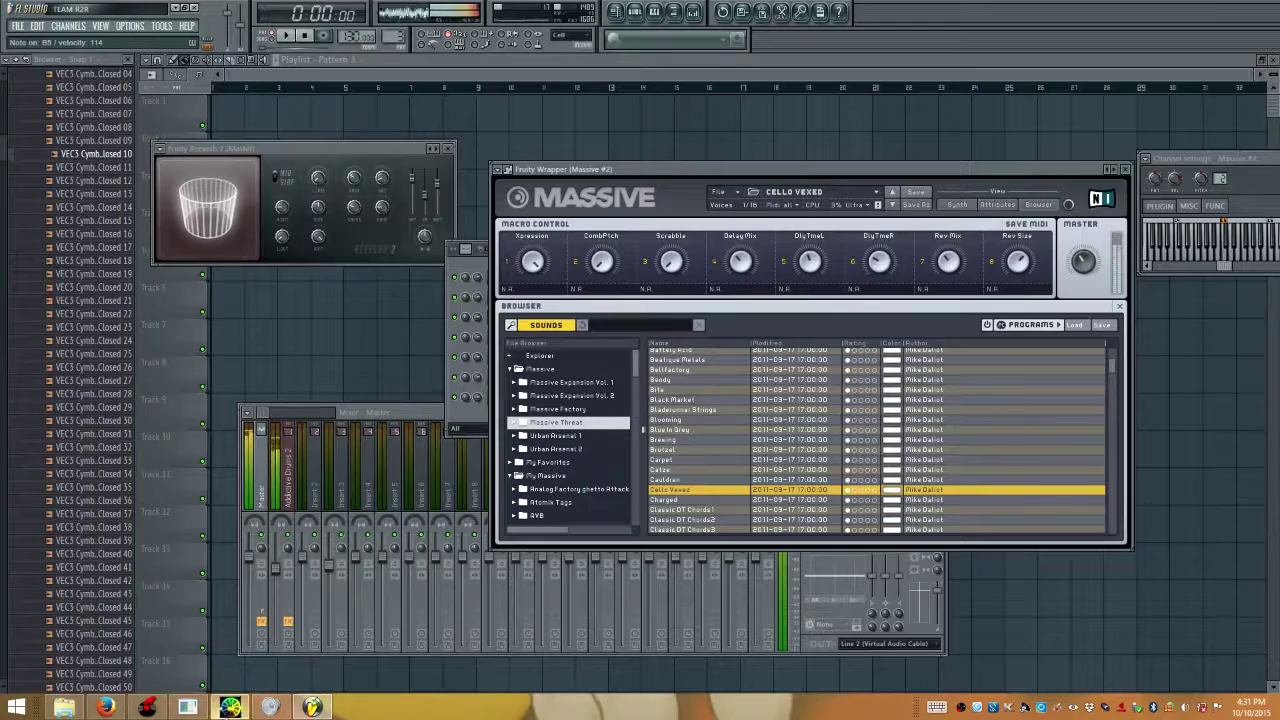
{"action": "left_click", "coordinate": [230, 707]}
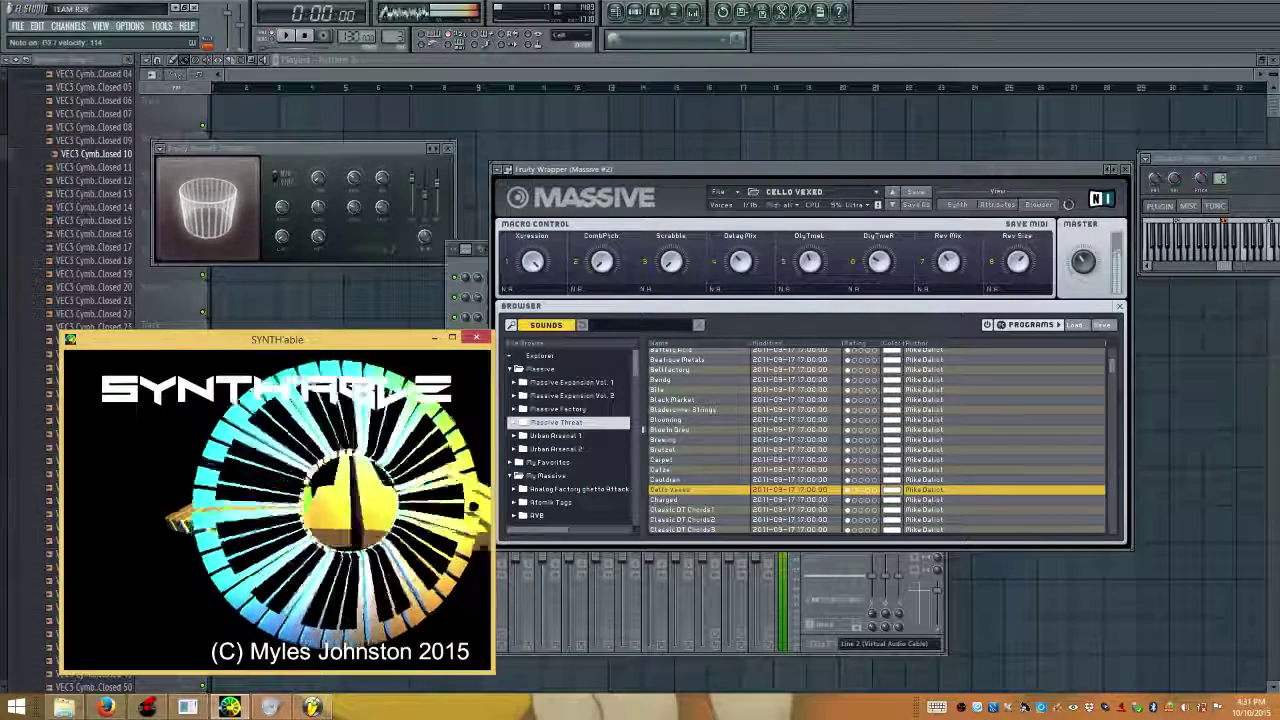
{"action": "left_click", "coordinate": [661, 500]}
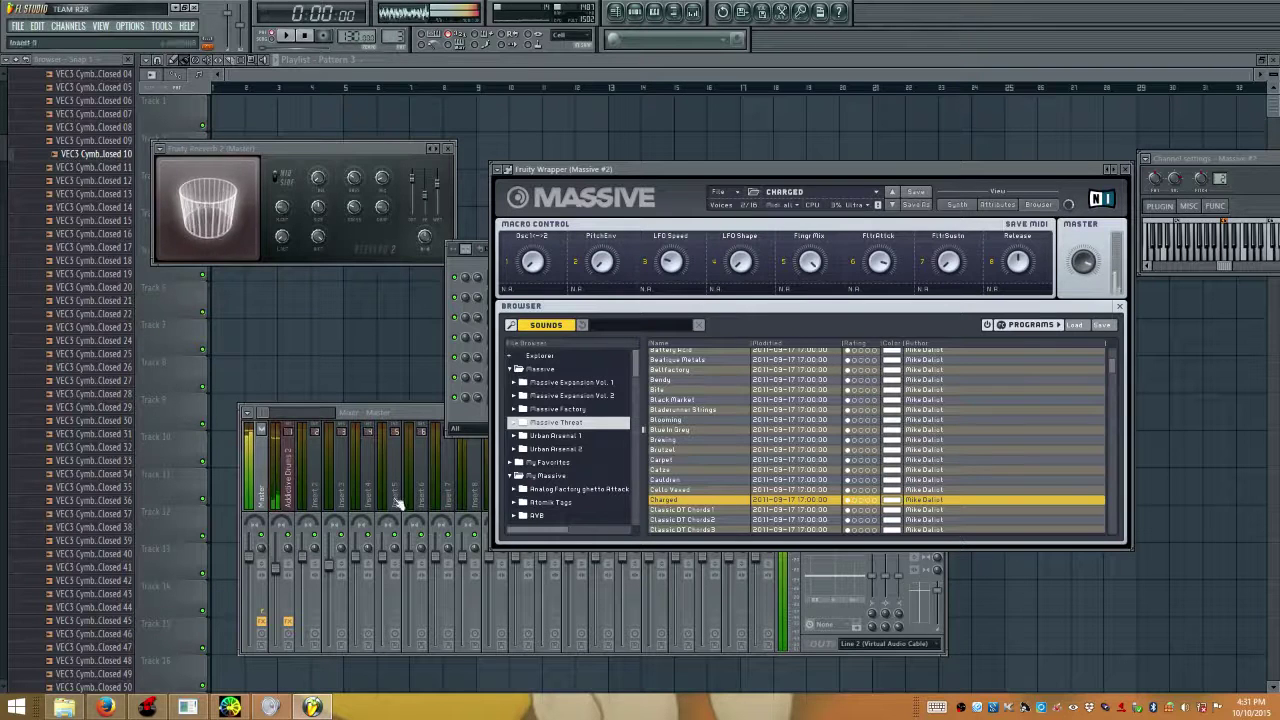
Link the selected Massive #2 channel to mixer track Insert 3
{"action": "left_click", "coordinate": [454, 408]}
{"action": "right_click", "coordinate": [333, 469]}
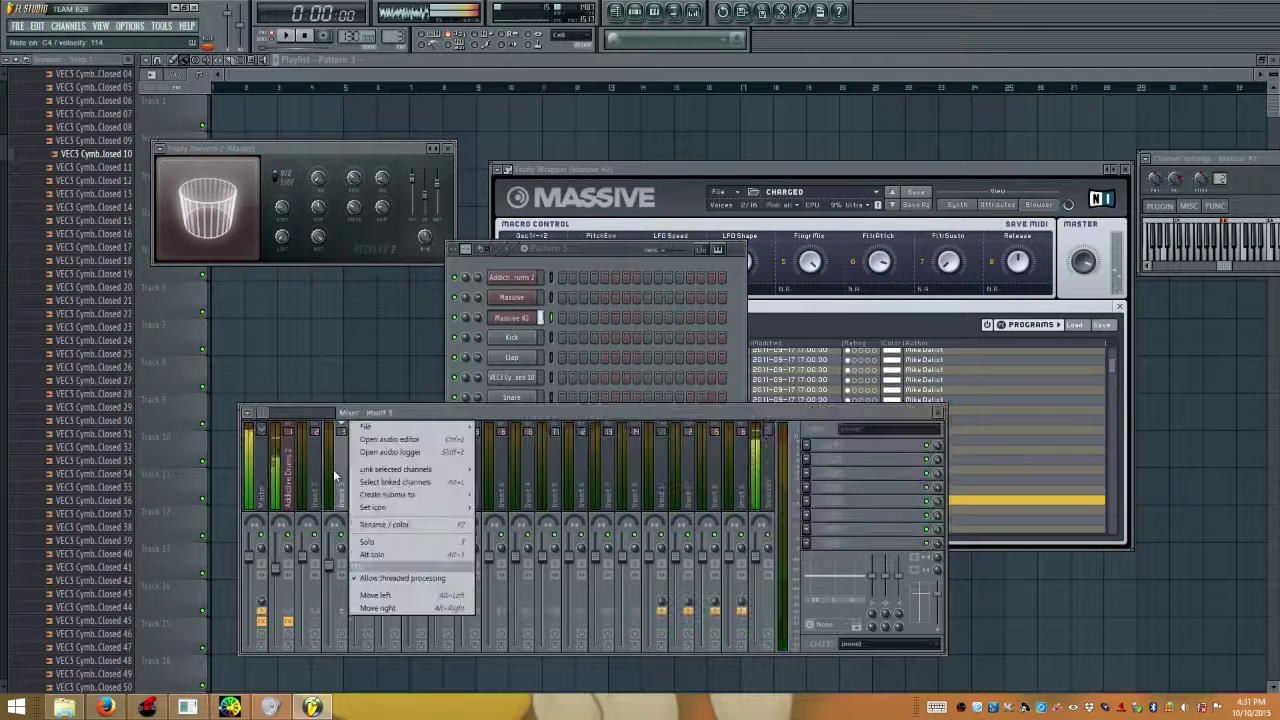
{"action": "left_click", "coordinate": [365, 480]}
{"action": "right_click", "coordinate": [343, 467]}
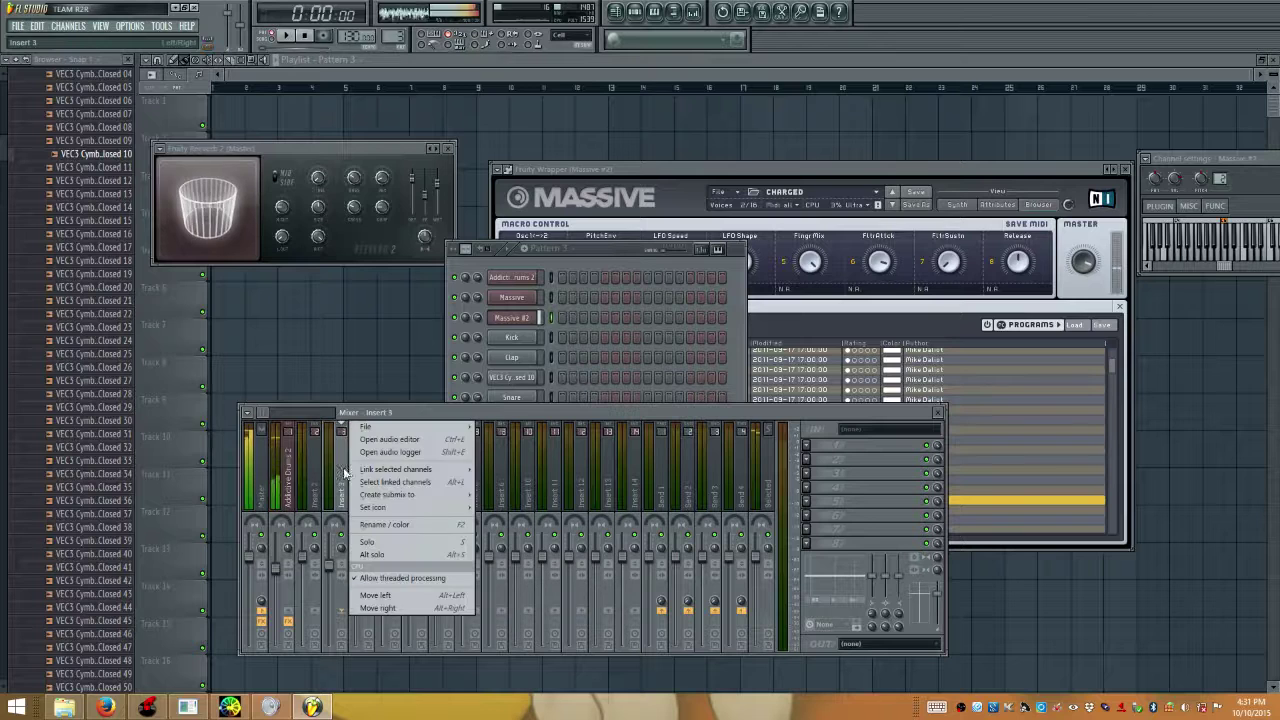
{"action": "mouse_move", "coordinate": [440, 467]}
{"action": "left_click", "coordinate": [494, 470]}
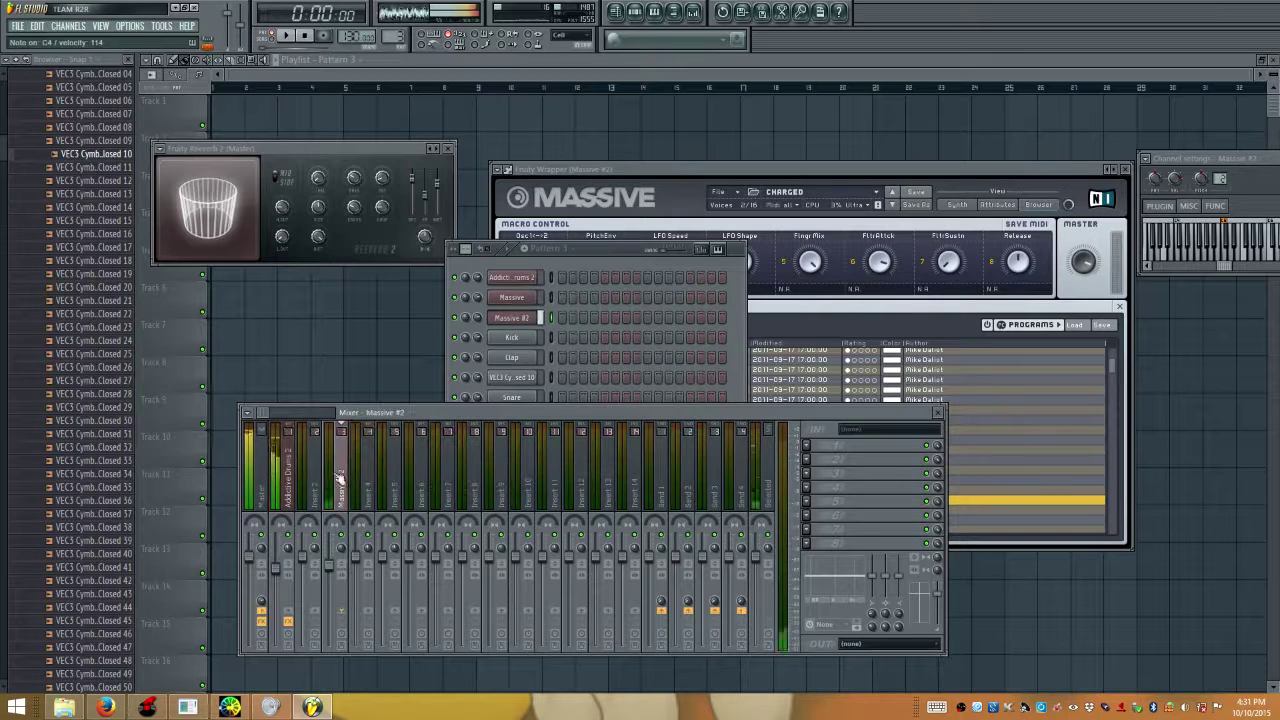
Add Maximus to the first effect slot of the Massive #2 mixer track and select Insert 2
{"action": "left_click", "coordinate": [842, 430]}
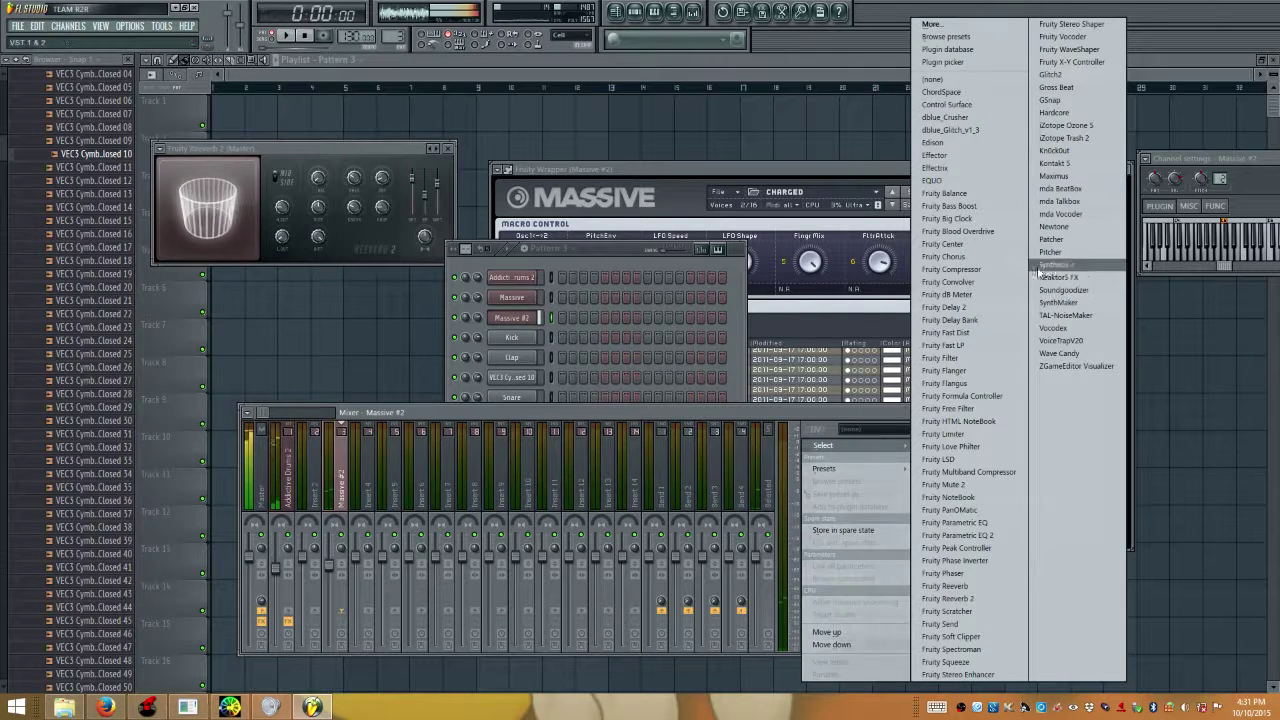
{"action": "left_click", "coordinate": [1054, 175]}
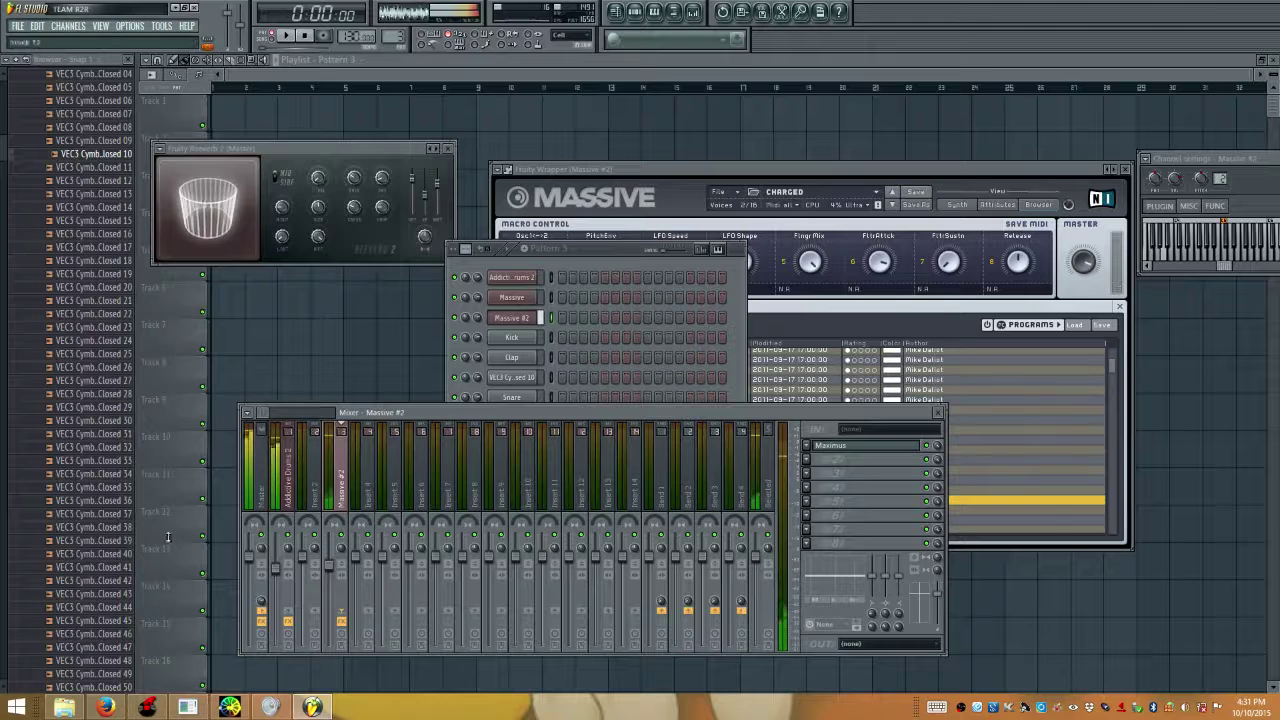
{"action": "key", "text": "Left"}
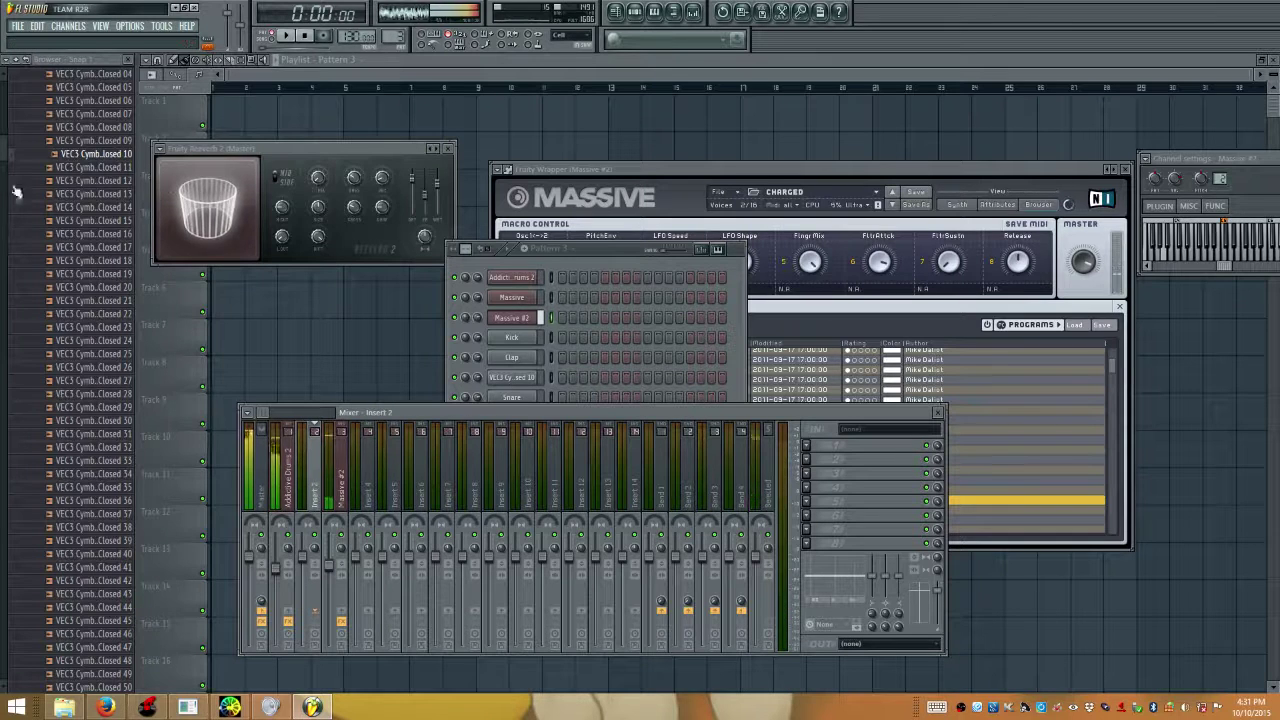
Return to the Massive #2 plugin window and load the Classic DT Chords1 preset from the Massive Threat folder
{"action": "left_click", "coordinate": [672, 172]}
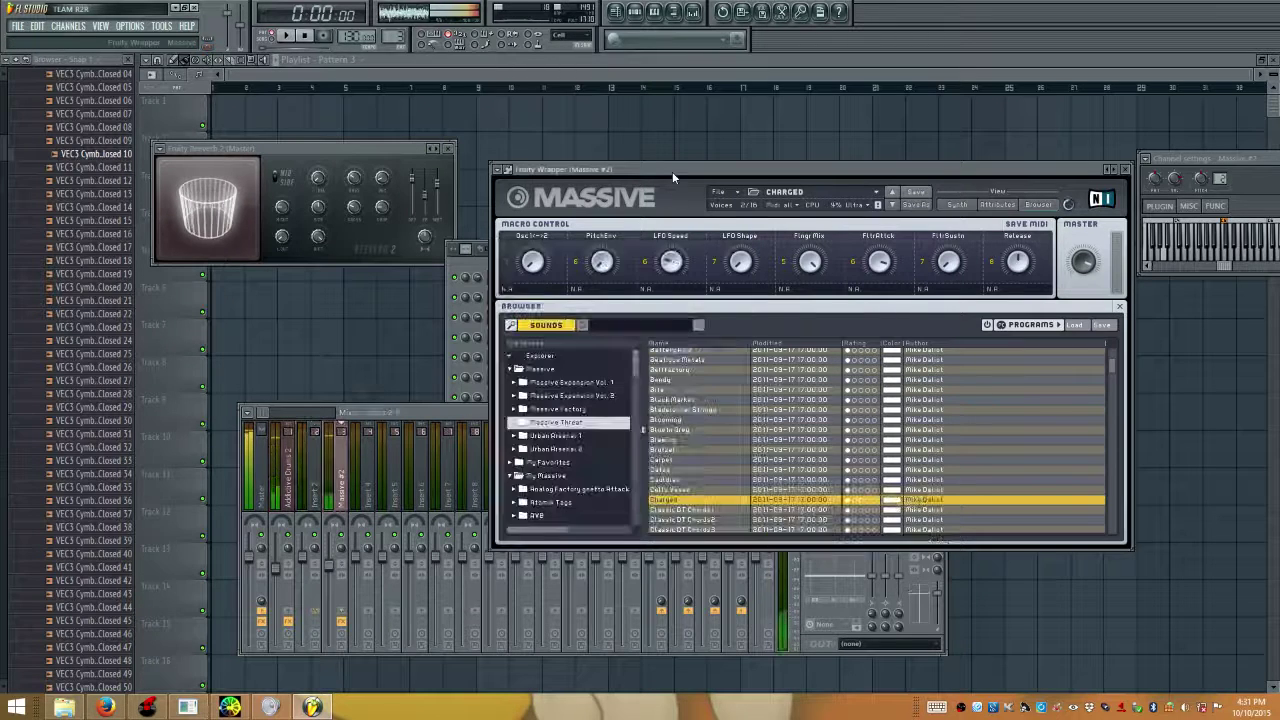
{"action": "left_click", "coordinate": [676, 510]}
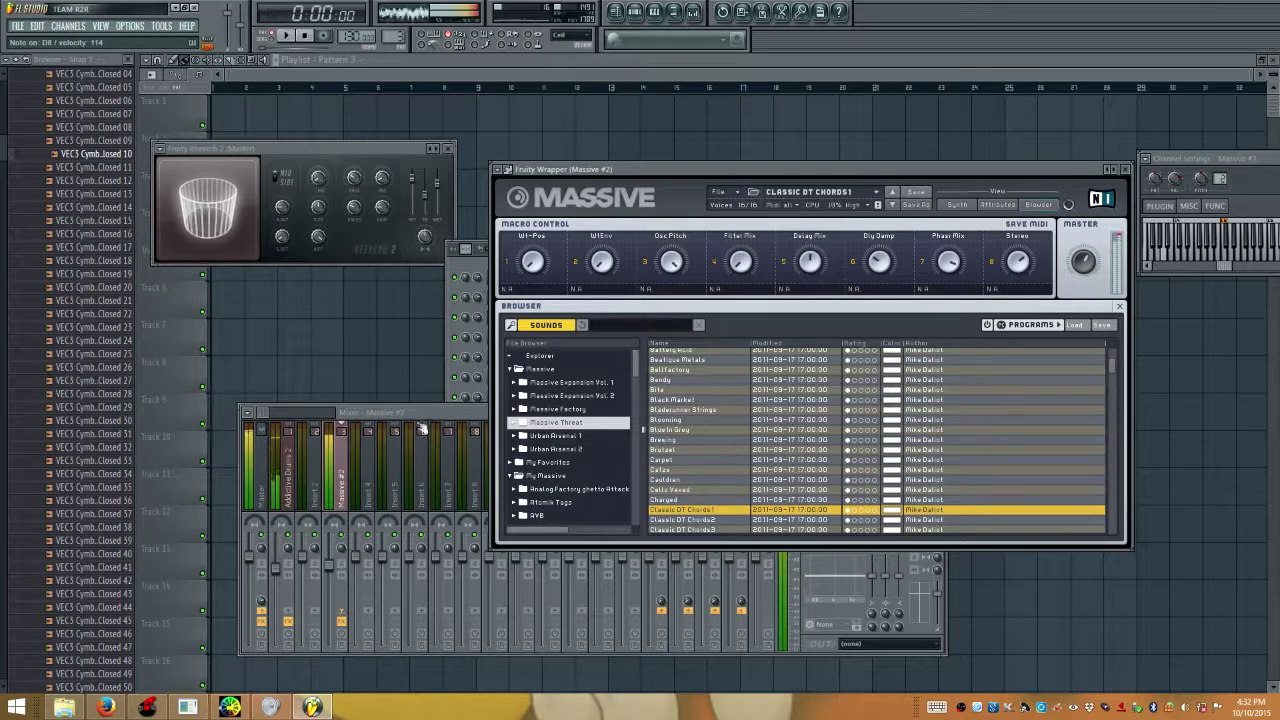
Switch to VirtualDJ, load 003 - Stayin Alive (Bee Gees) onto deck 2 and start playing it
{"action": "left_click", "coordinate": [158, 707]}
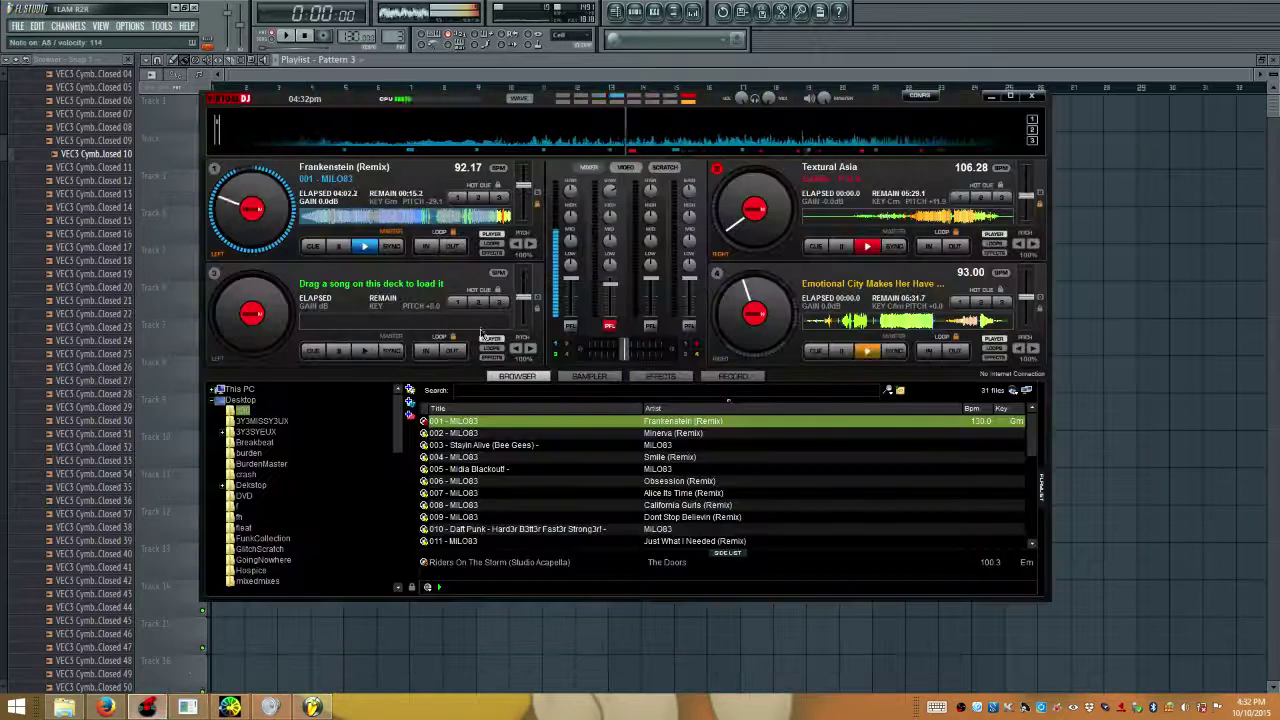
{"action": "left_click", "coordinate": [470, 446]}
{"action": "left_click_drag", "start_coordinate": [470, 447], "coordinate": [866, 247]}
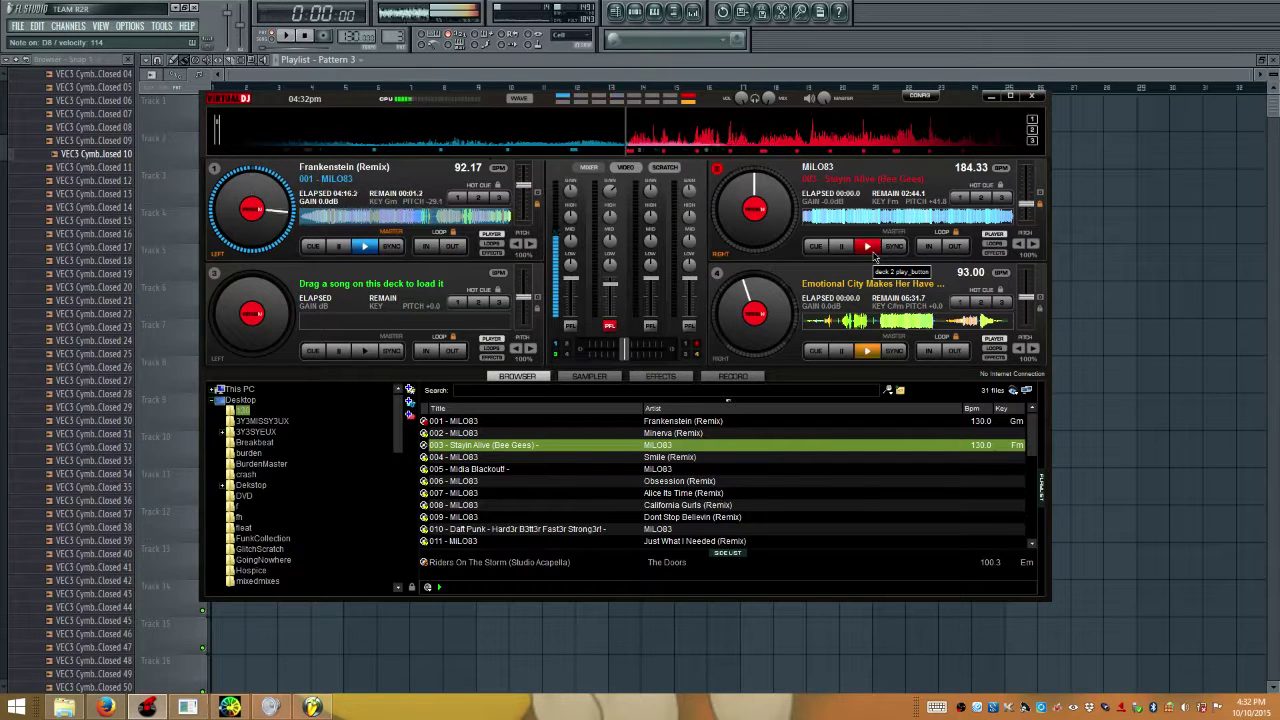
{"action": "left_click", "coordinate": [870, 250]}
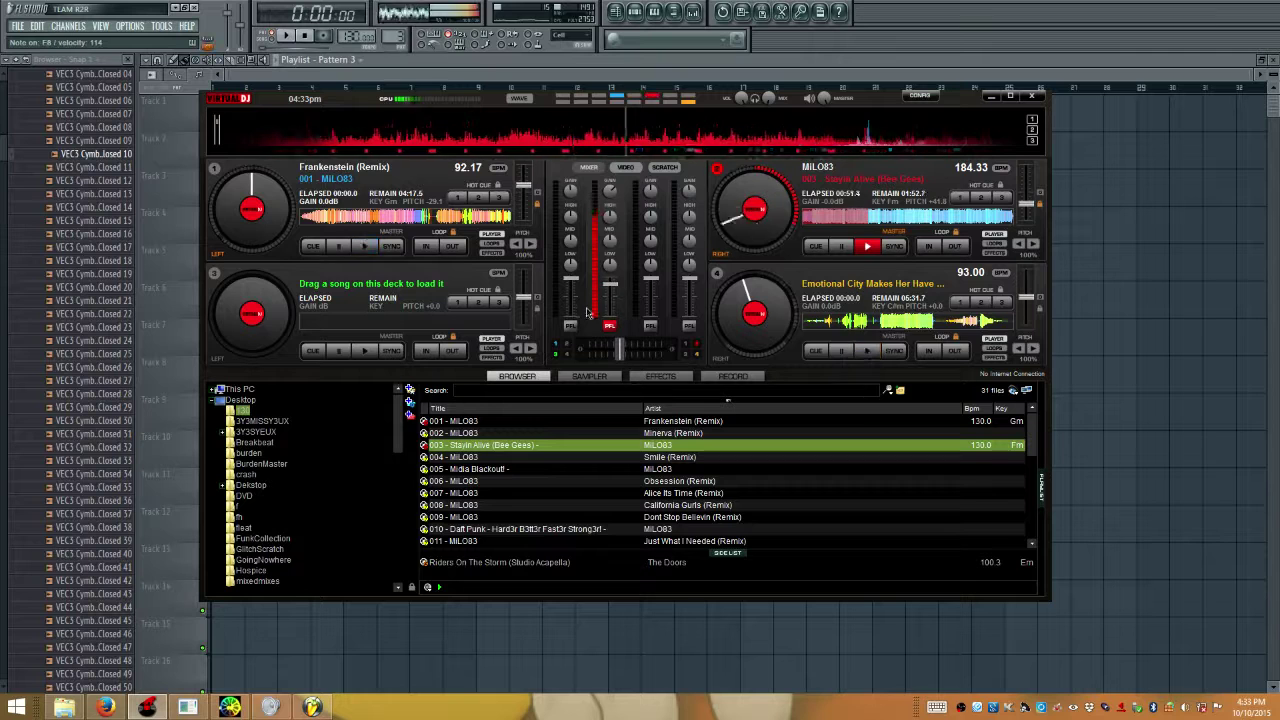
Scratch the Stayin Alive track on deck 2 with short back-and-forth turns of its platter
{"action": "left_click_drag", "start_coordinate": [755, 220], "coordinate": [740, 213]}
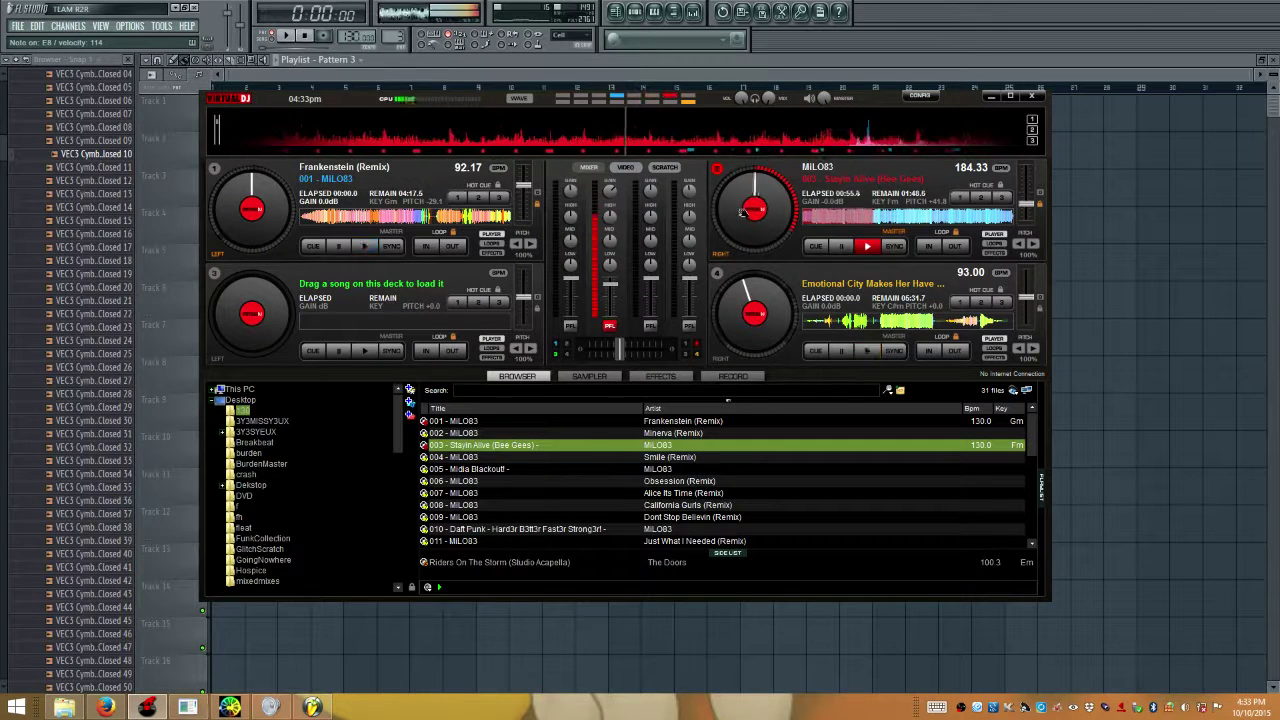
{"action": "left_click_drag", "start_coordinate": [741, 210], "coordinate": [752, 232]}
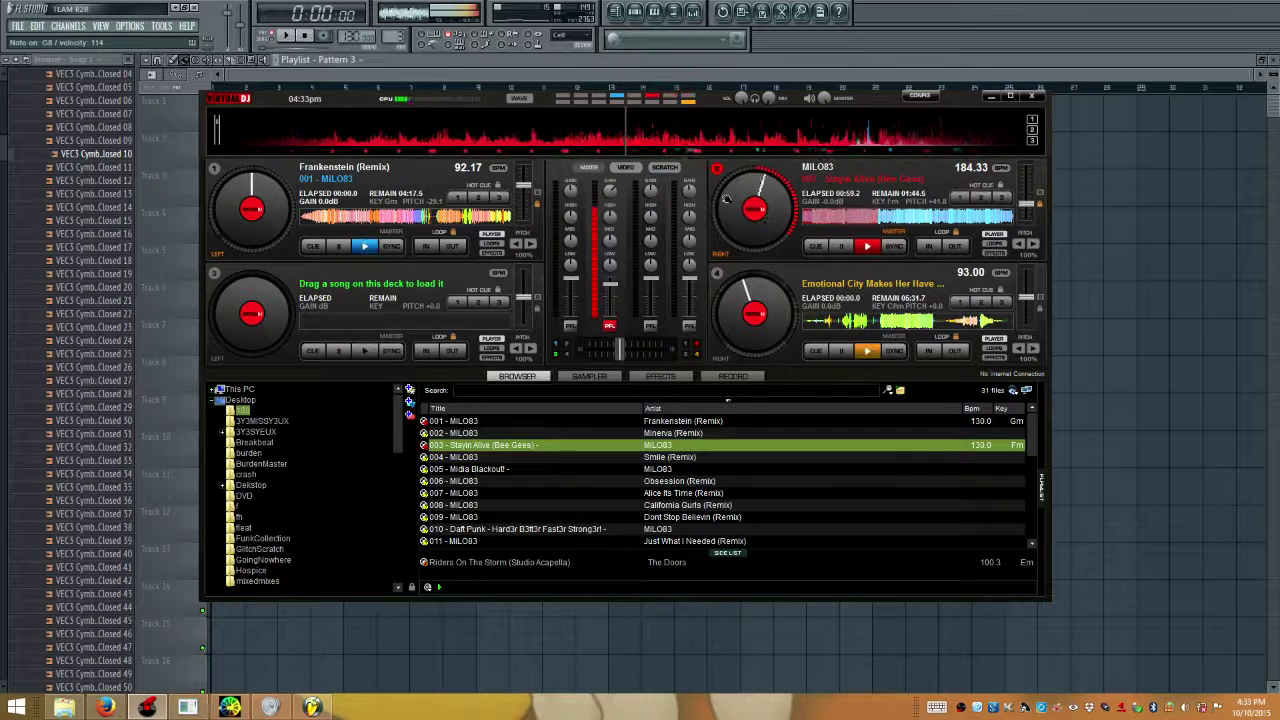
{"action": "mouse_move", "coordinate": [727, 207]}
{"action": "left_mouse_down"}
{"action": "mouse_move", "coordinate": [734, 229]}
{"action": "mouse_move", "coordinate": [733, 215]}
{"action": "left_mouse_up"}
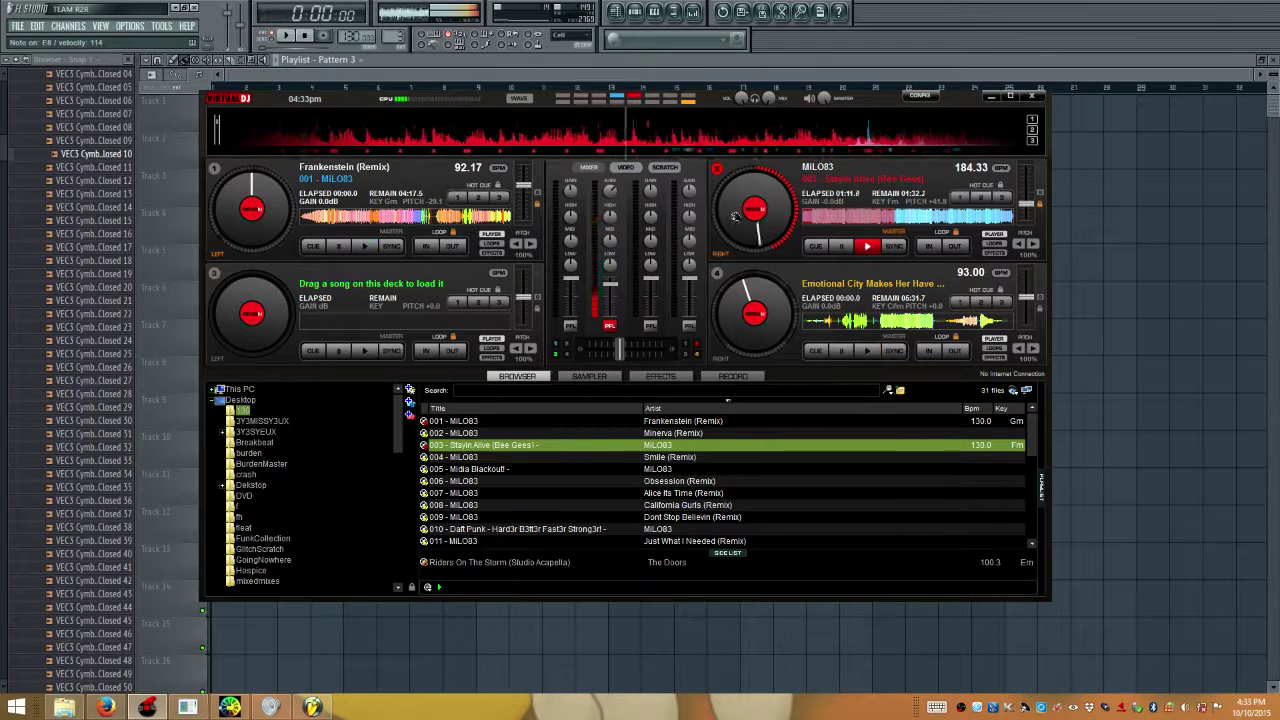
Stop playback in FL Studio and return to VirtualDJ with FL Studio open behind it
{"action": "left_click", "coordinate": [320, 708]}
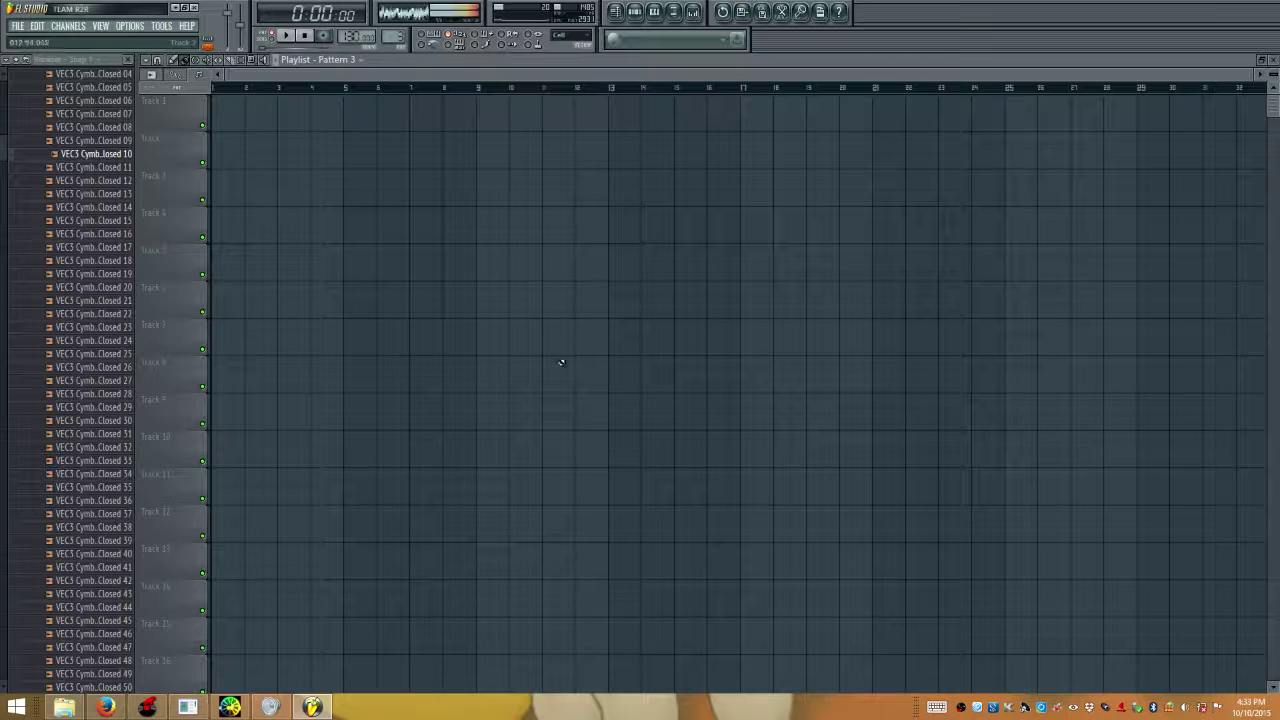
{"action": "left_click", "coordinate": [307, 37]}
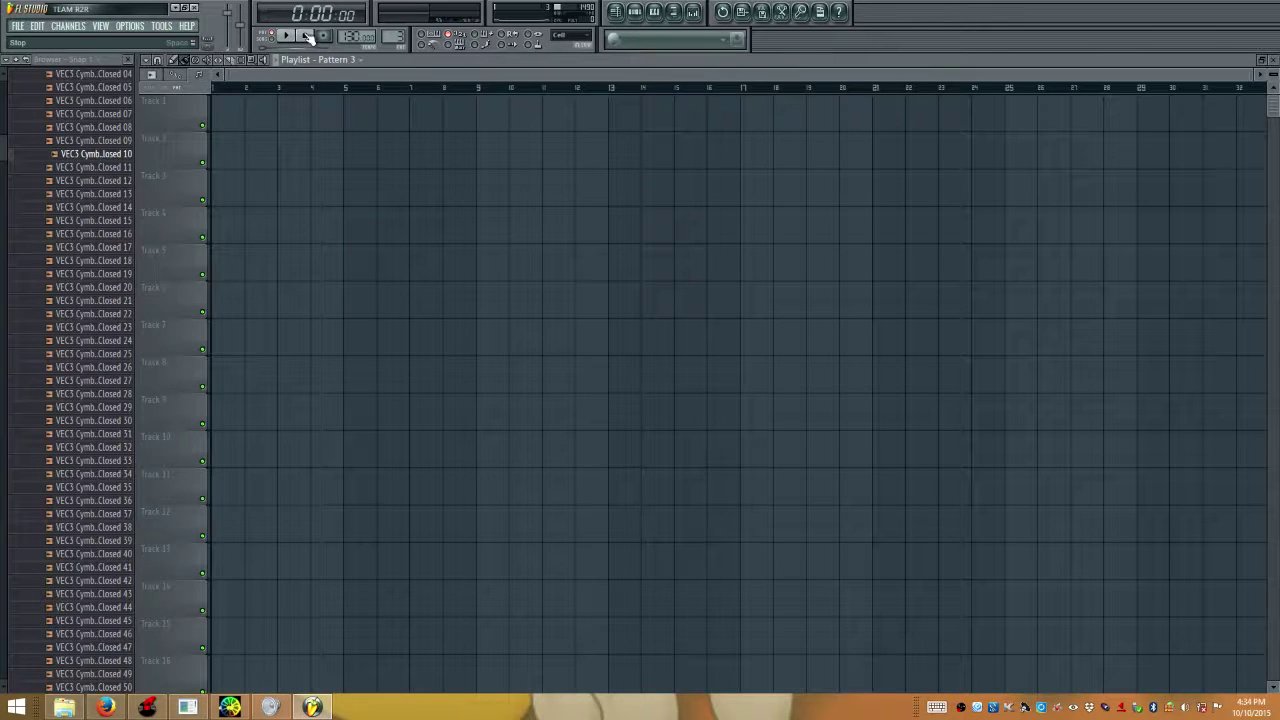
{"action": "left_click", "coordinate": [105, 707]}
{"action": "left_click", "coordinate": [148, 708]}
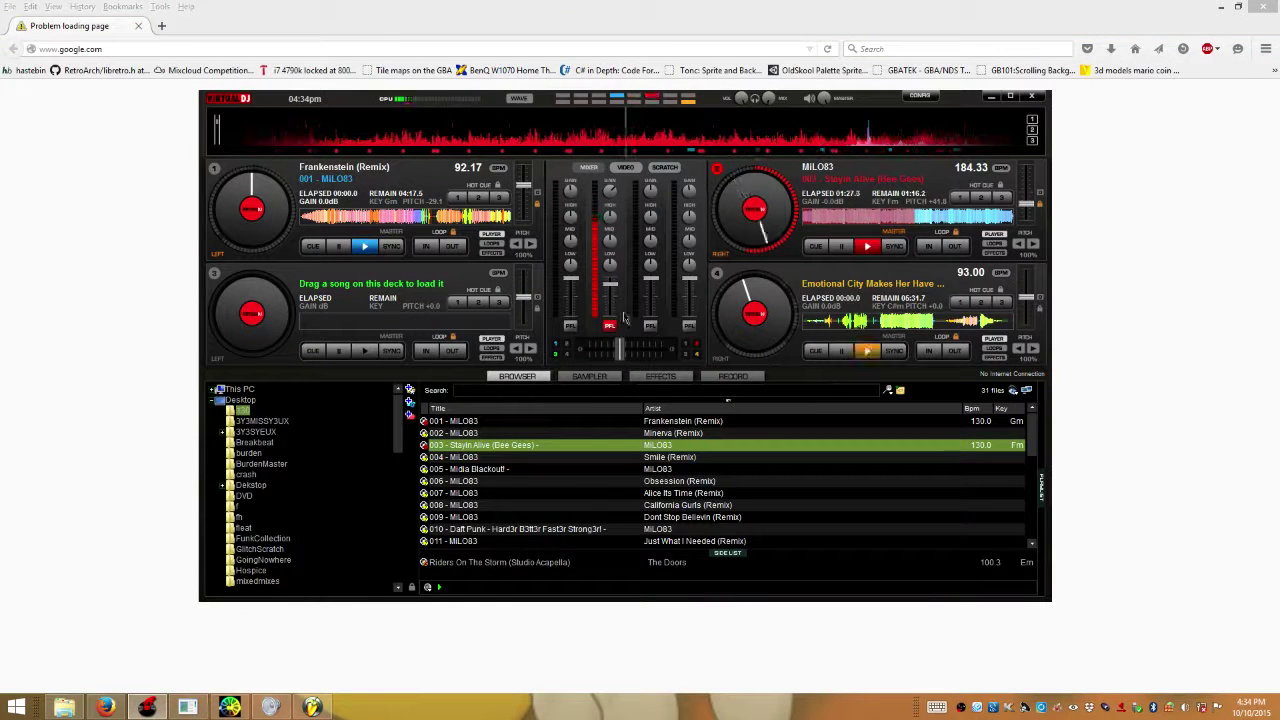
{"action": "left_click", "coordinate": [272, 707]}
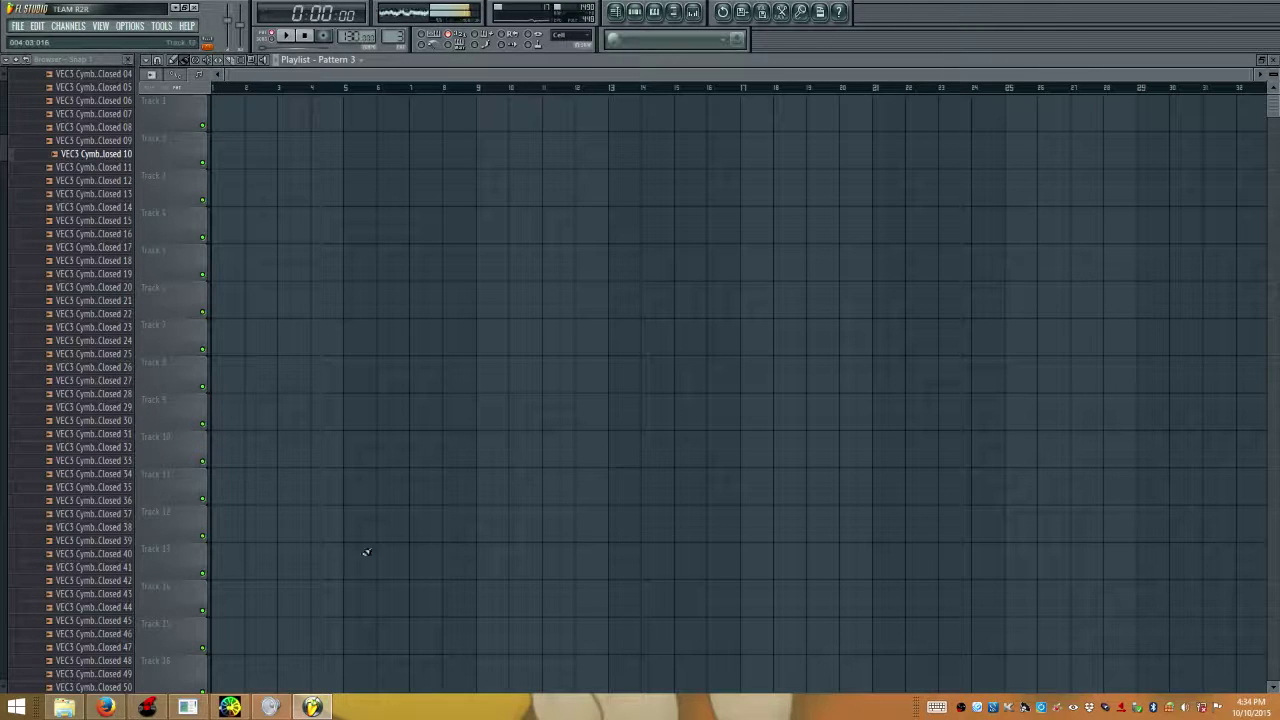
{"action": "left_click", "coordinate": [147, 707]}
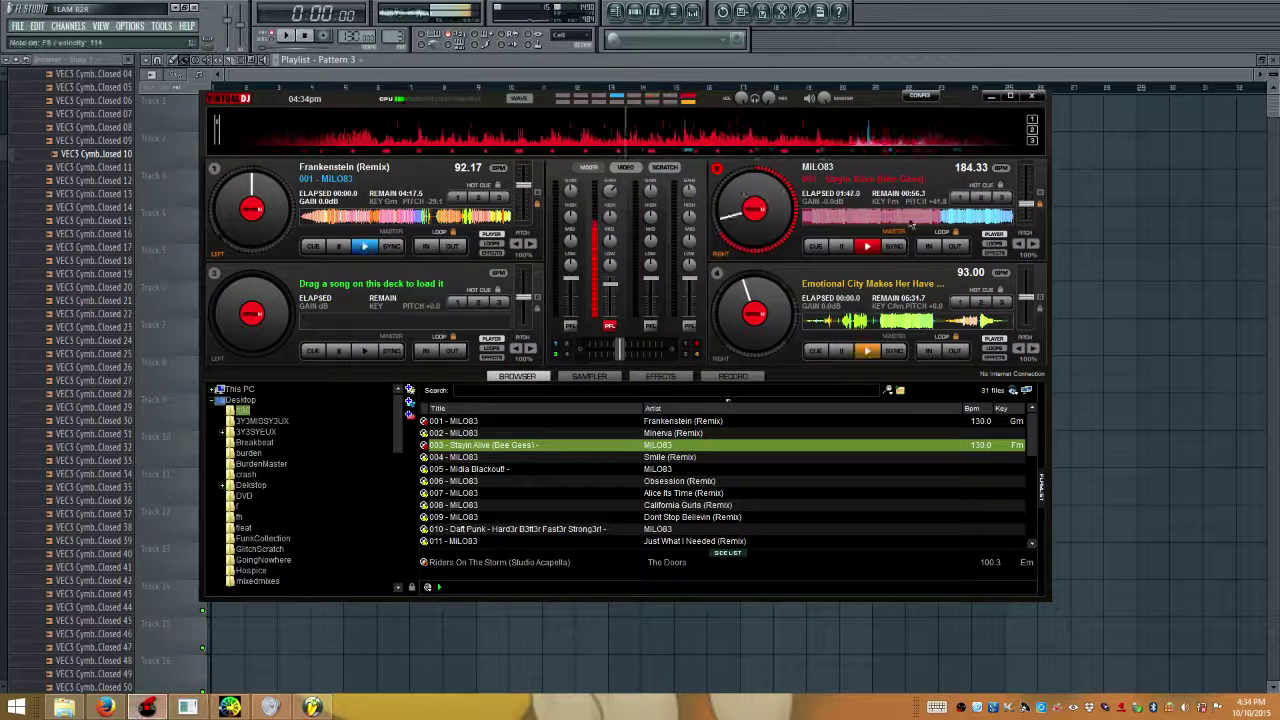
Slow deck 2 down to about 16.5 BPM with its pitch control and bring it back up to about 134 BPM
{"action": "left_click_drag", "start_coordinate": [1046, 208], "coordinate": [1028, 173]}
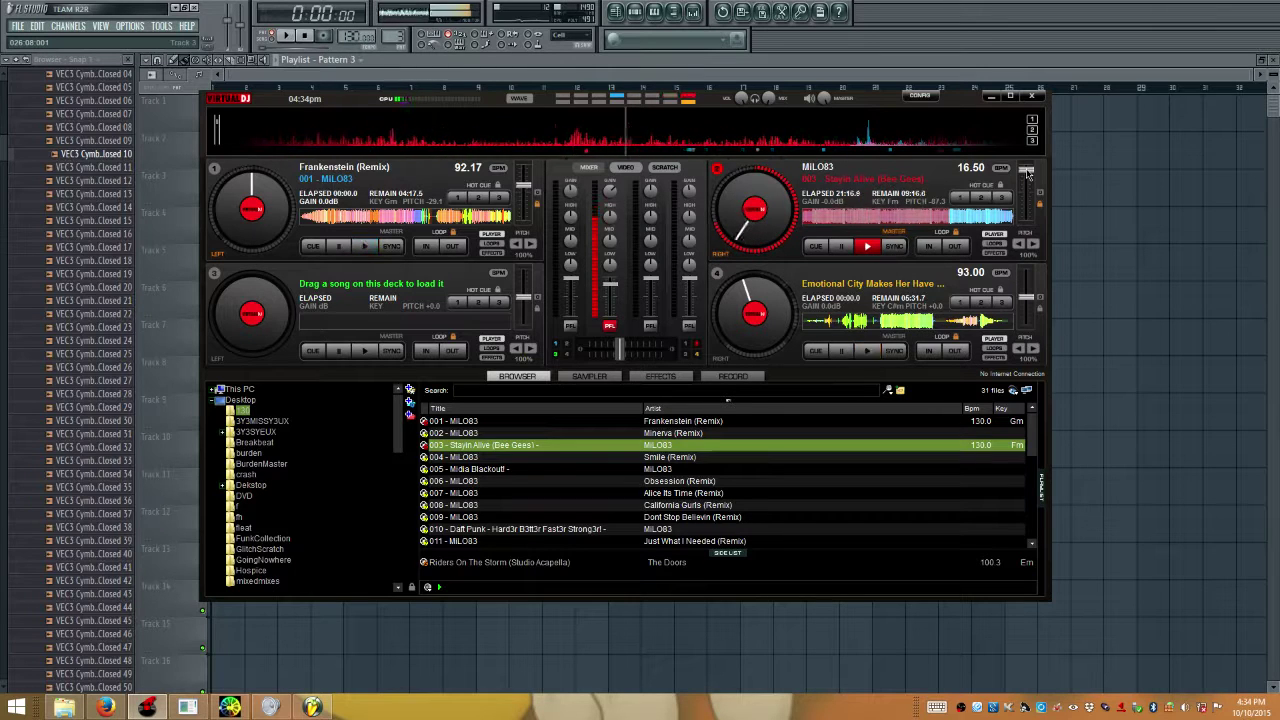
{"action": "mouse_move", "coordinate": [1028, 174]}
{"action": "left_mouse_down"}
{"action": "mouse_move", "coordinate": [1025, 199]}
{"action": "mouse_move", "coordinate": [1040, 192]}
{"action": "left_mouse_up"}
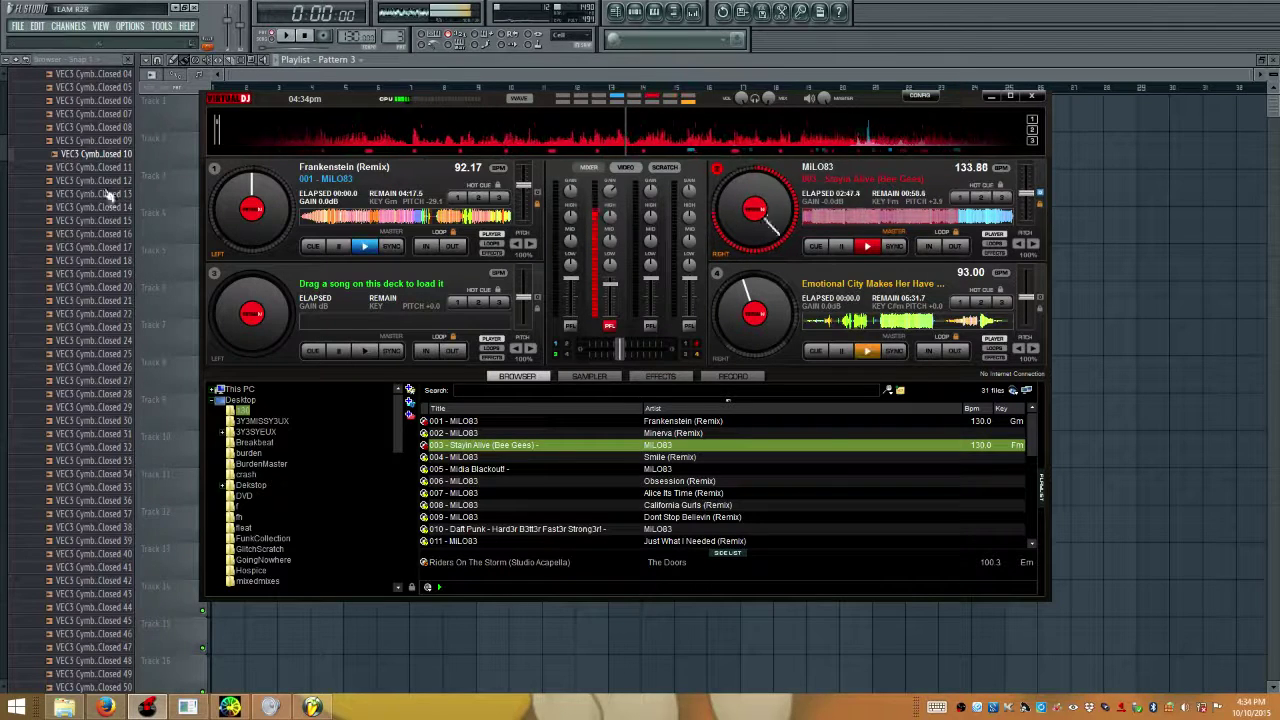
Load 006 - Obsession (Remix) onto deck 1, start playing it and show deck 2's loop controls
{"action": "scroll", "coordinate": [700, 480], "scroll_direction": "down", "scroll_amount": 1}
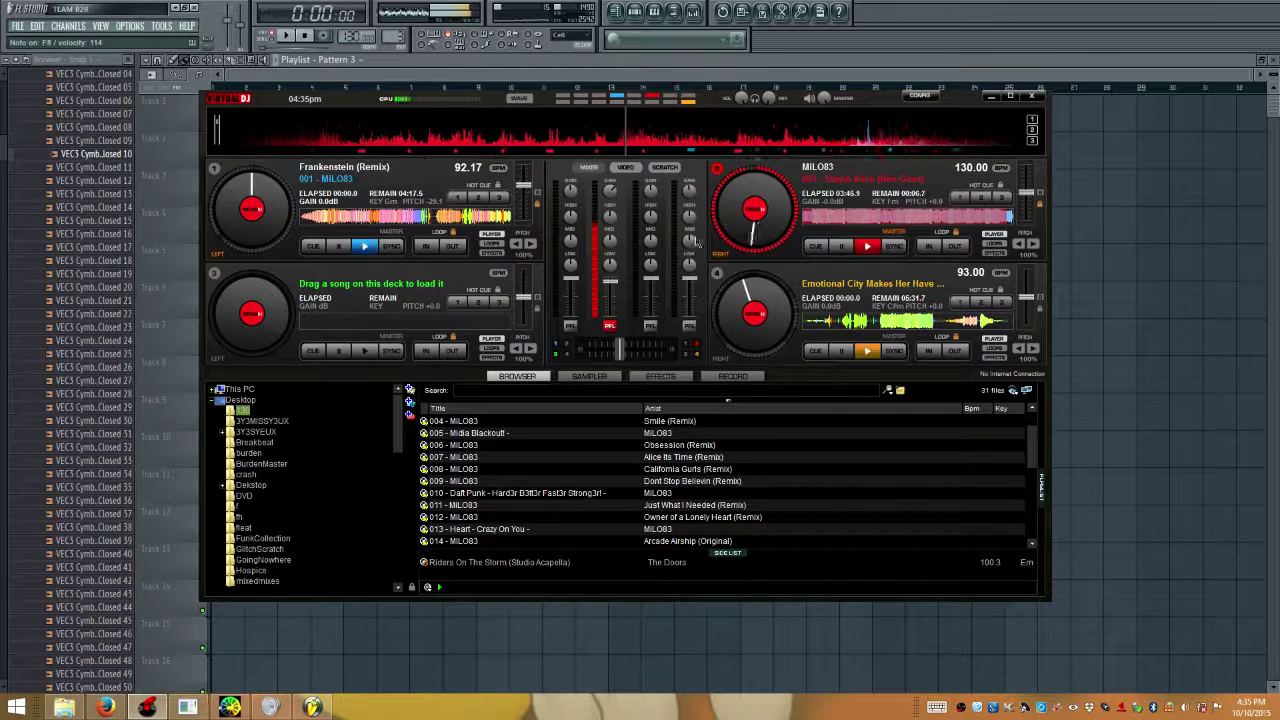
{"action": "left_click", "coordinate": [614, 445]}
{"action": "left_click_drag", "start_coordinate": [460, 235], "coordinate": [455, 238]}
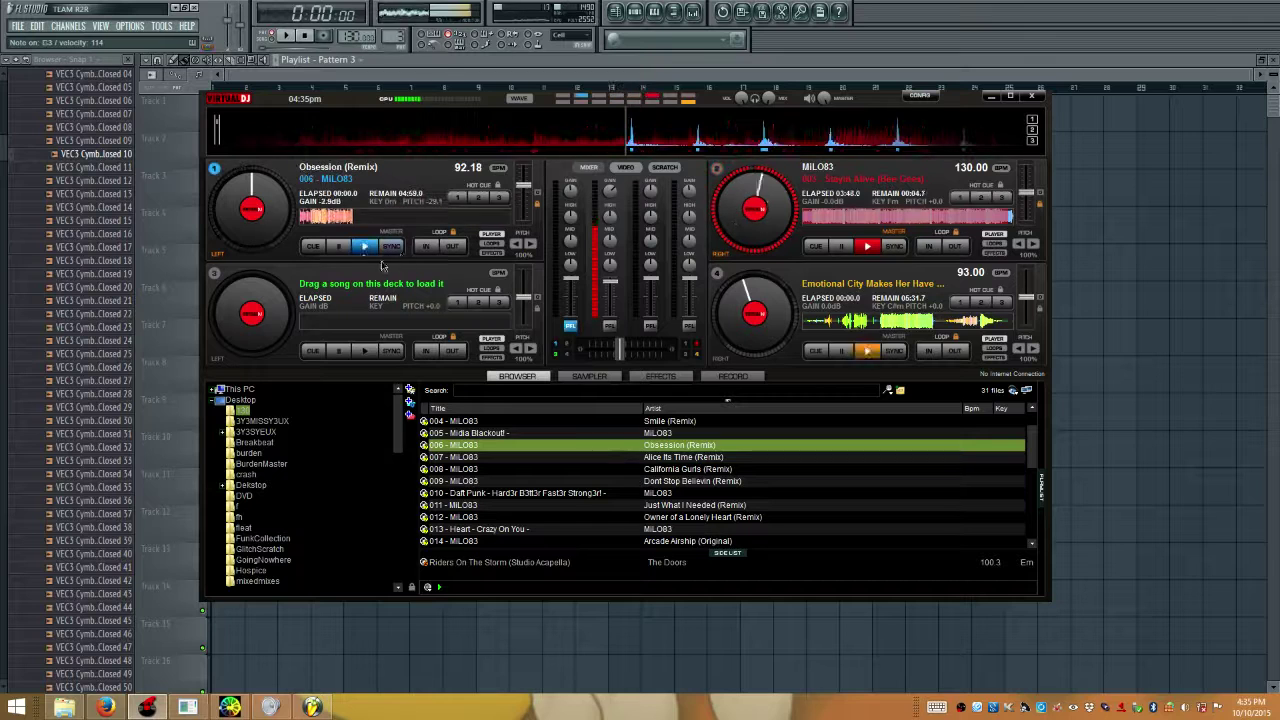
{"action": "left_click", "coordinate": [364, 246]}
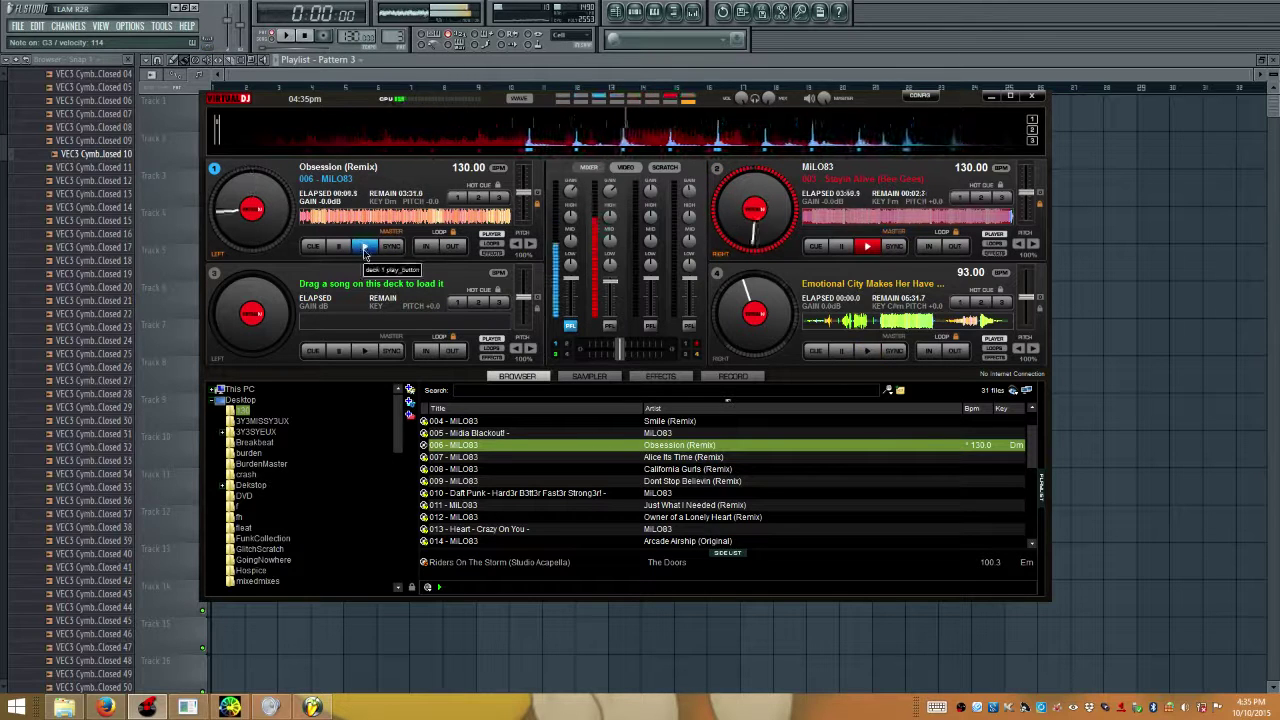
{"action": "left_click", "coordinate": [993, 243]}
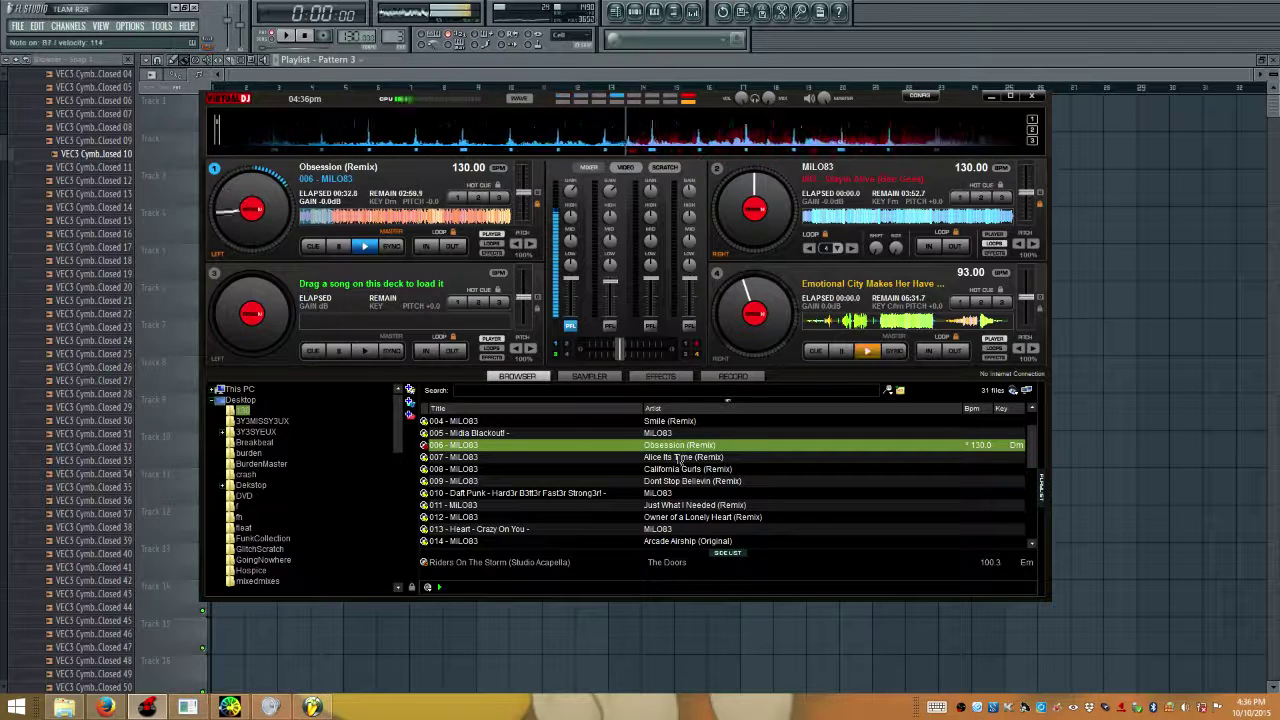
Switch to FL Studio, open Massive #2 from the channel rack and audition presets Classic DT Chords2 through Classic DT Chords5
{"action": "left_click", "coordinate": [647, 22]}
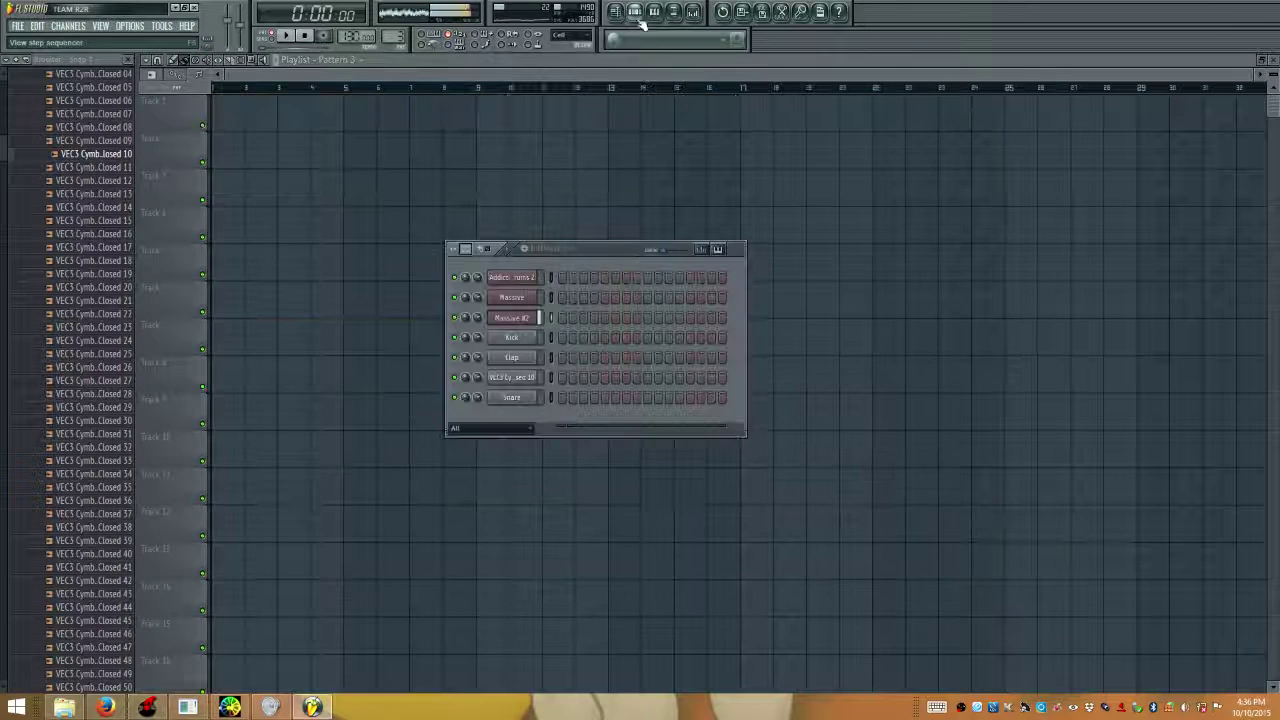
{"action": "left_click", "coordinate": [505, 318]}
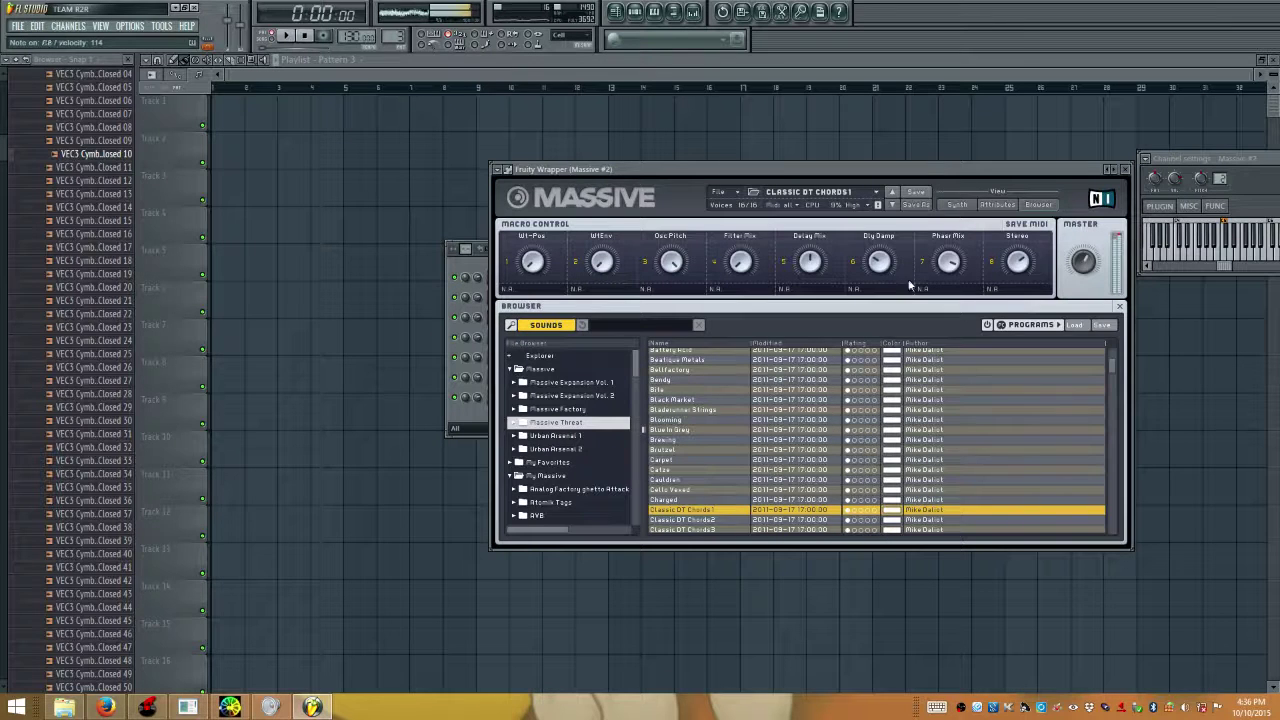
{"action": "left_click", "coordinate": [670, 520]}
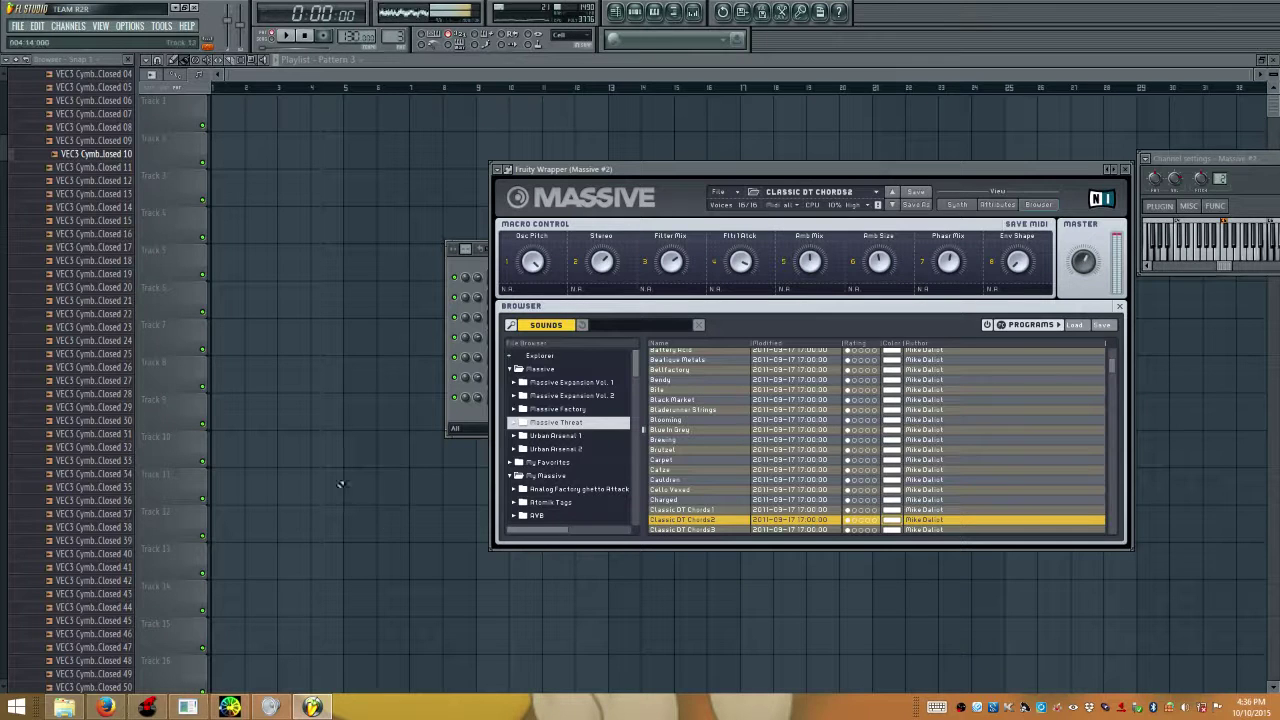
{"action": "scroll", "coordinate": [740, 403], "scroll_direction": "down", "scroll_amount": 3}
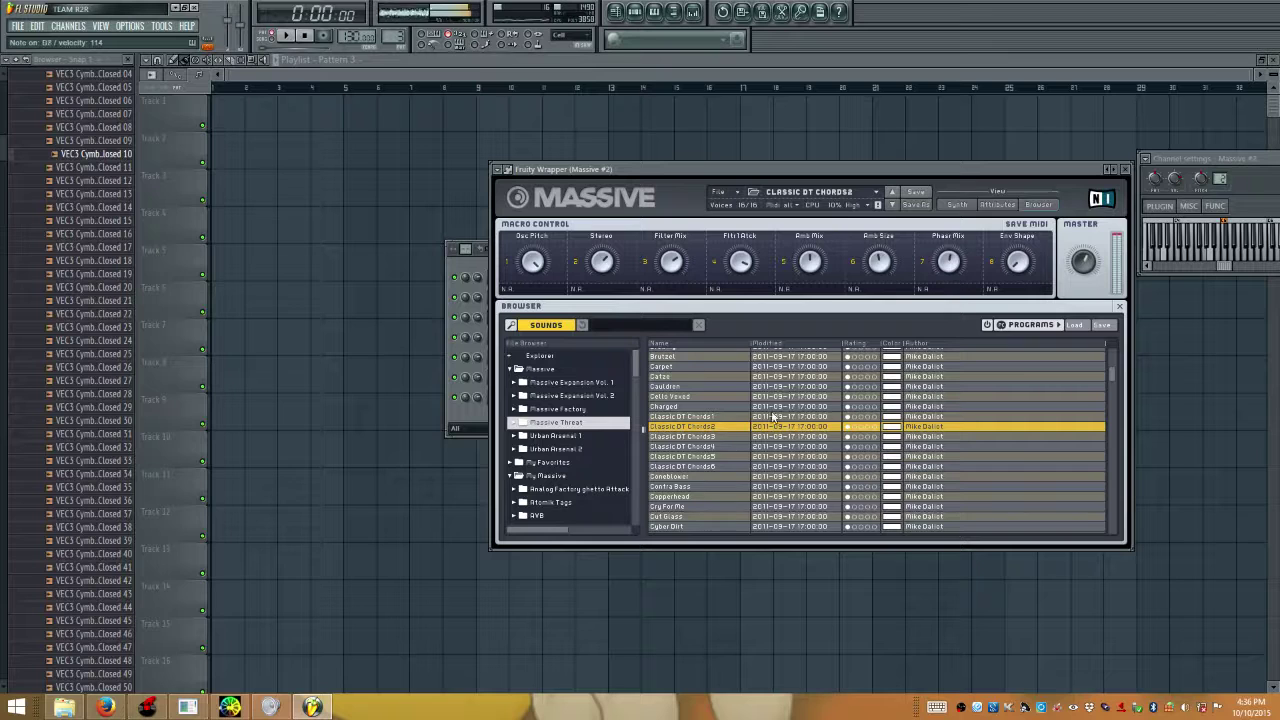
{"action": "left_click", "coordinate": [713, 437]}
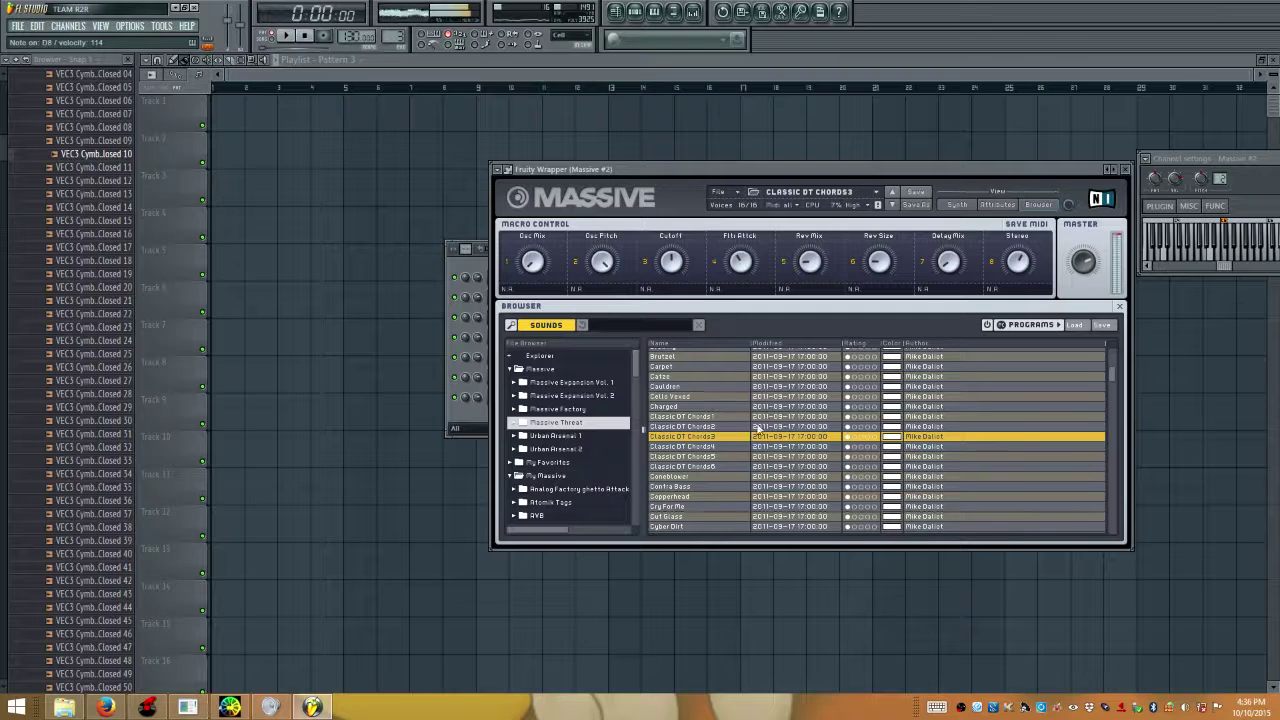
{"action": "left_click", "coordinate": [699, 447]}
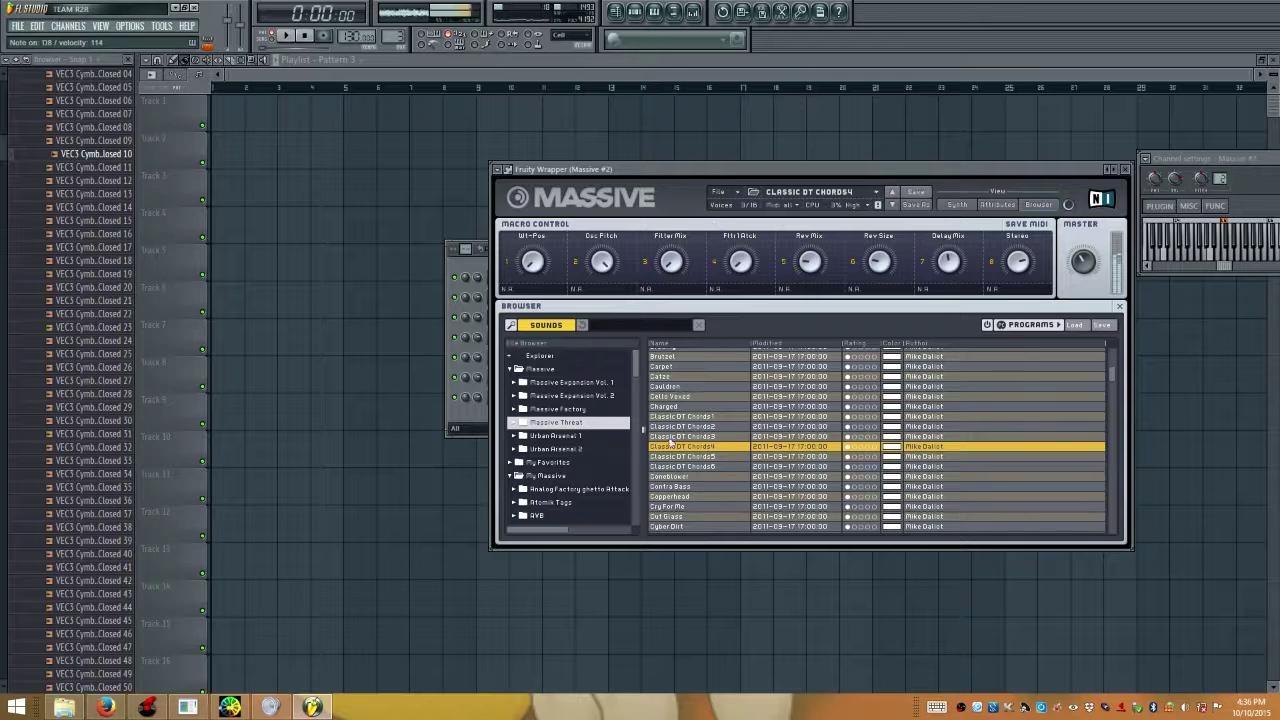
{"action": "left_click", "coordinate": [735, 460]}
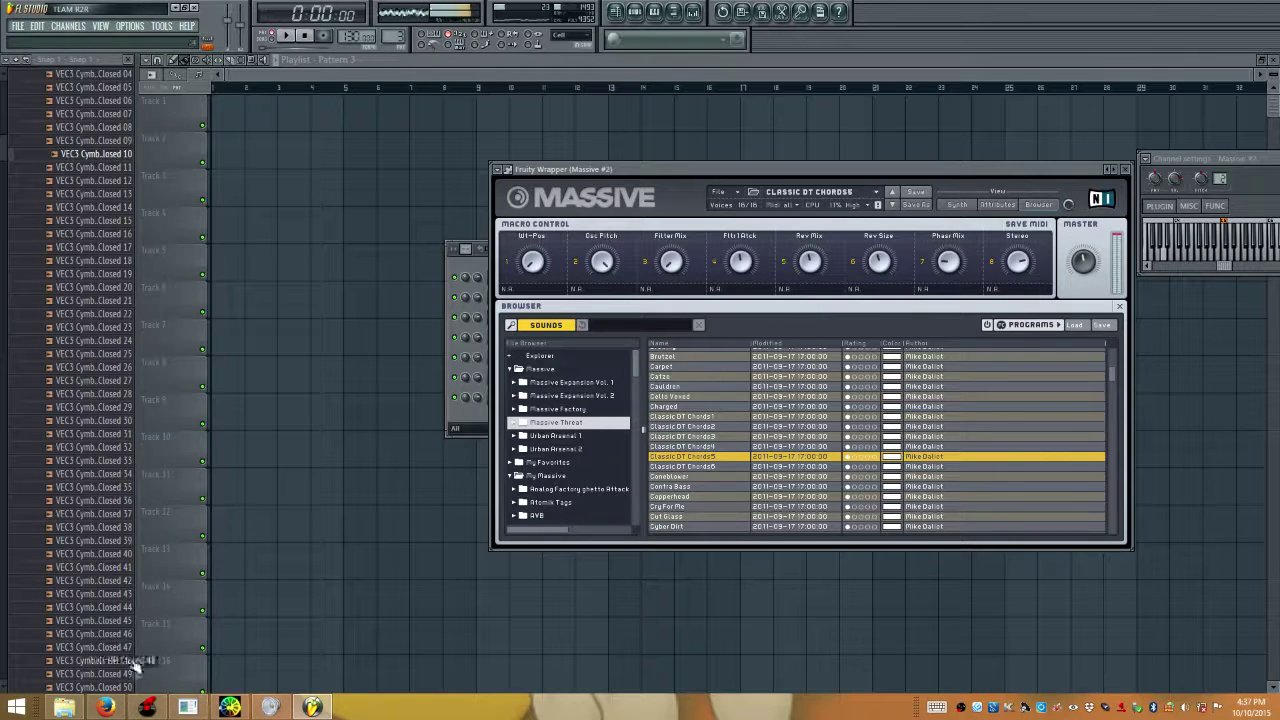
Switch to VirtualDJ and look through the beginning of its track list
{"action": "left_click", "coordinate": [147, 707]}
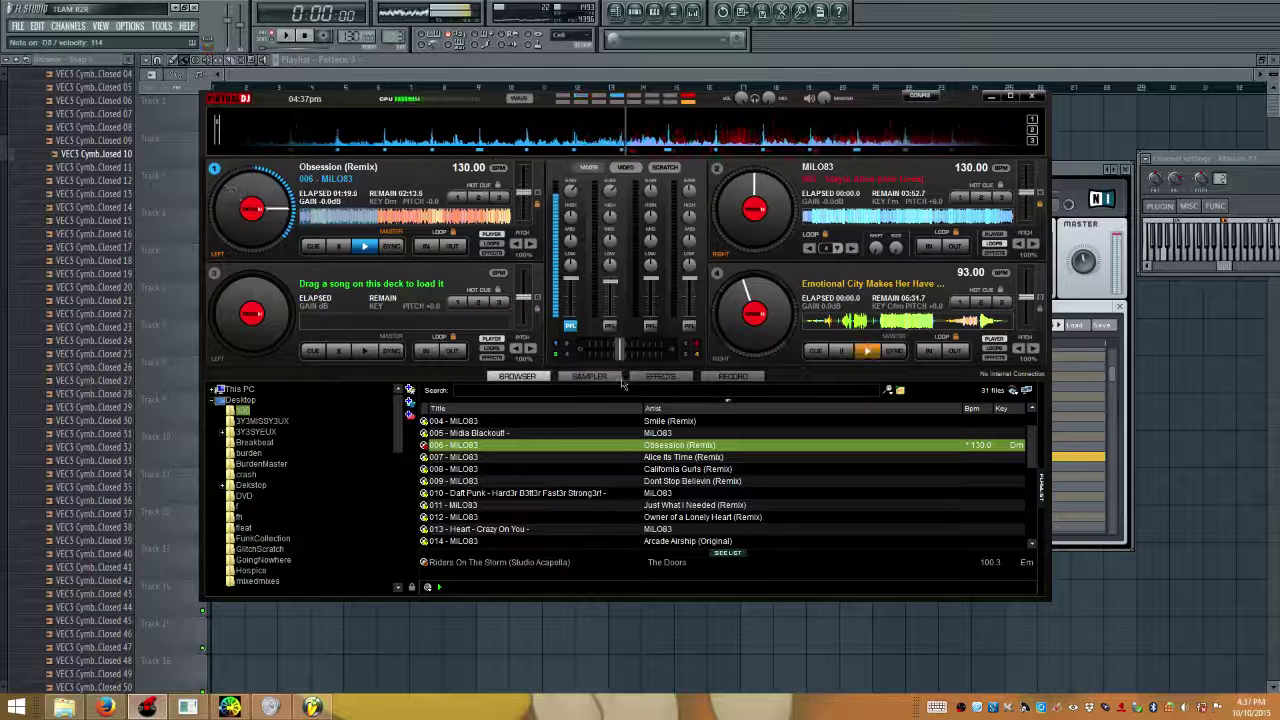
{"action": "scroll", "coordinate": [720, 480], "scroll_direction": "up", "scroll_amount": 1}
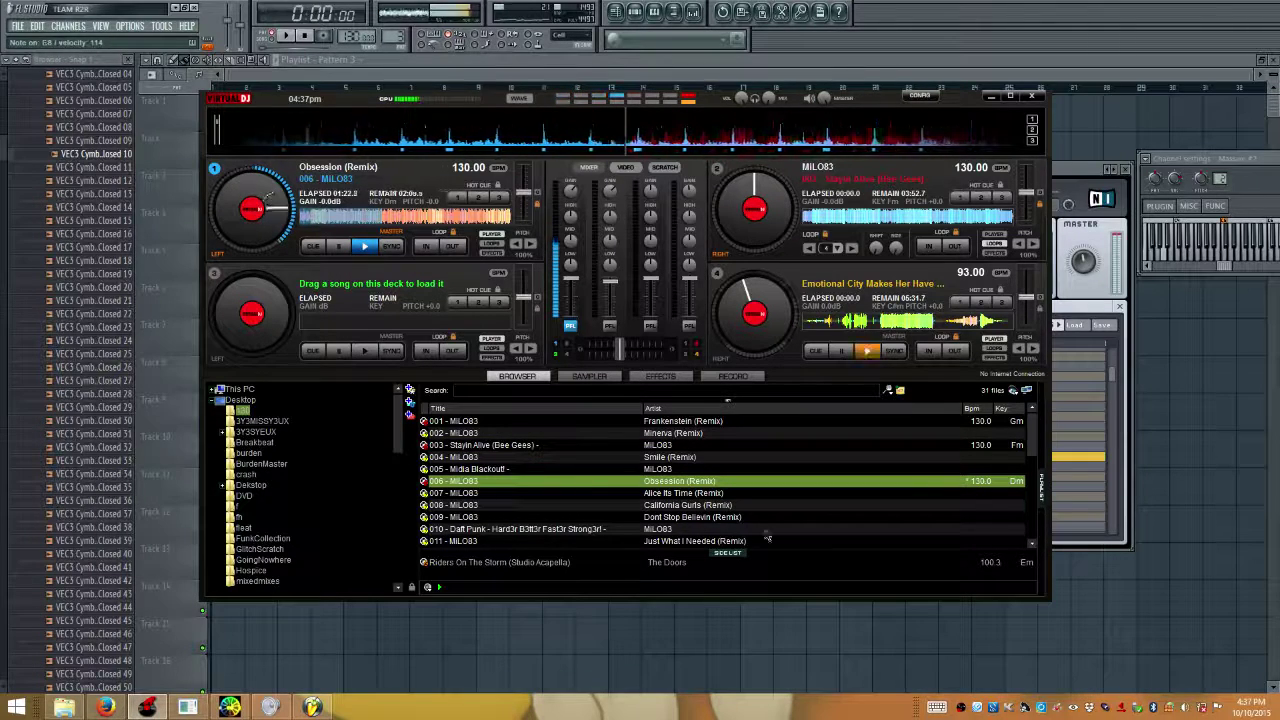
{"action": "mouse_move", "coordinate": [1279, 0]}
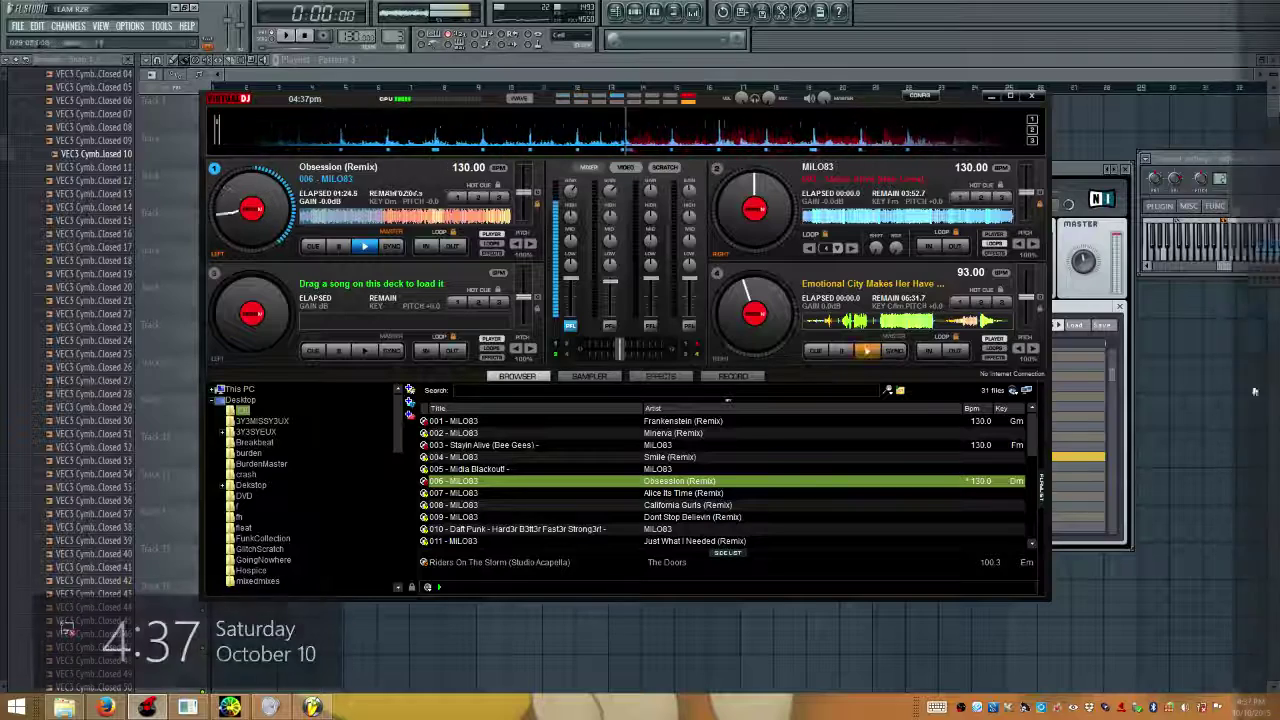
Return to Massive #2, audition Classic DT Chords6, Coneblower and Contra Bass, and browse the presets that follow
{"action": "left_click", "coordinate": [1080, 172]}
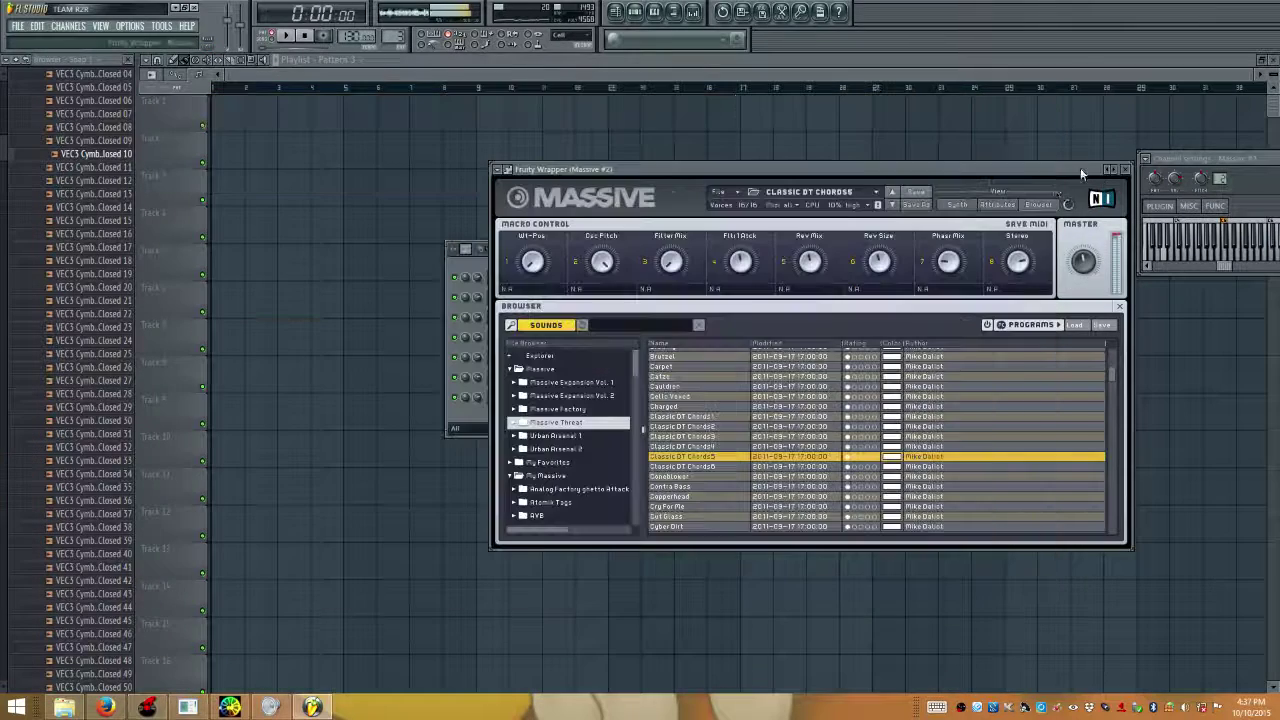
{"action": "left_click", "coordinate": [679, 467]}
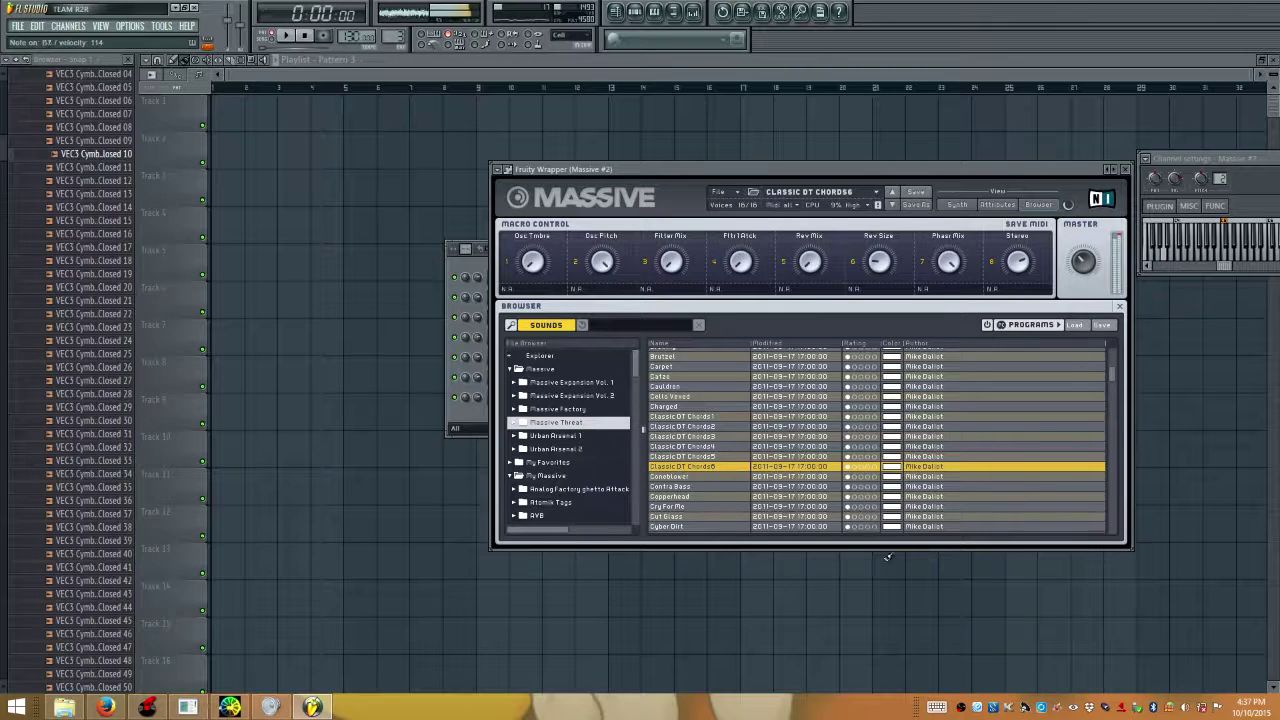
{"action": "left_click", "coordinate": [686, 478]}
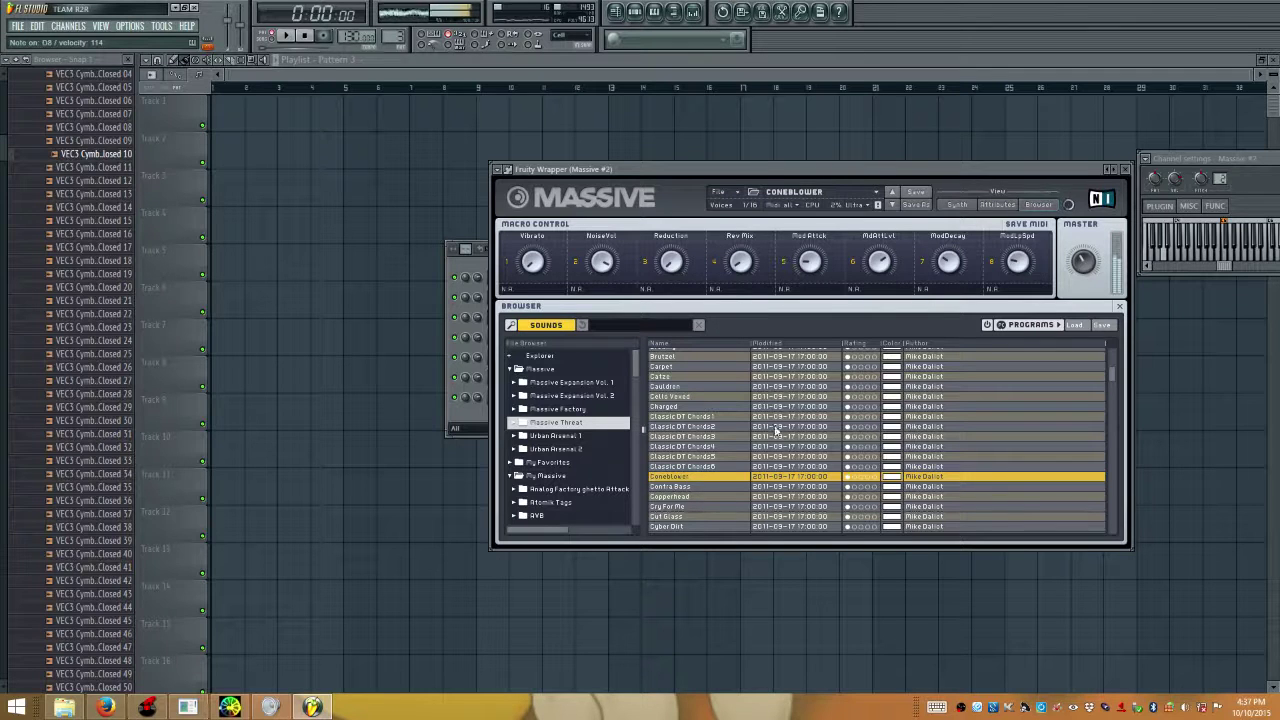
{"action": "left_click", "coordinate": [680, 487]}
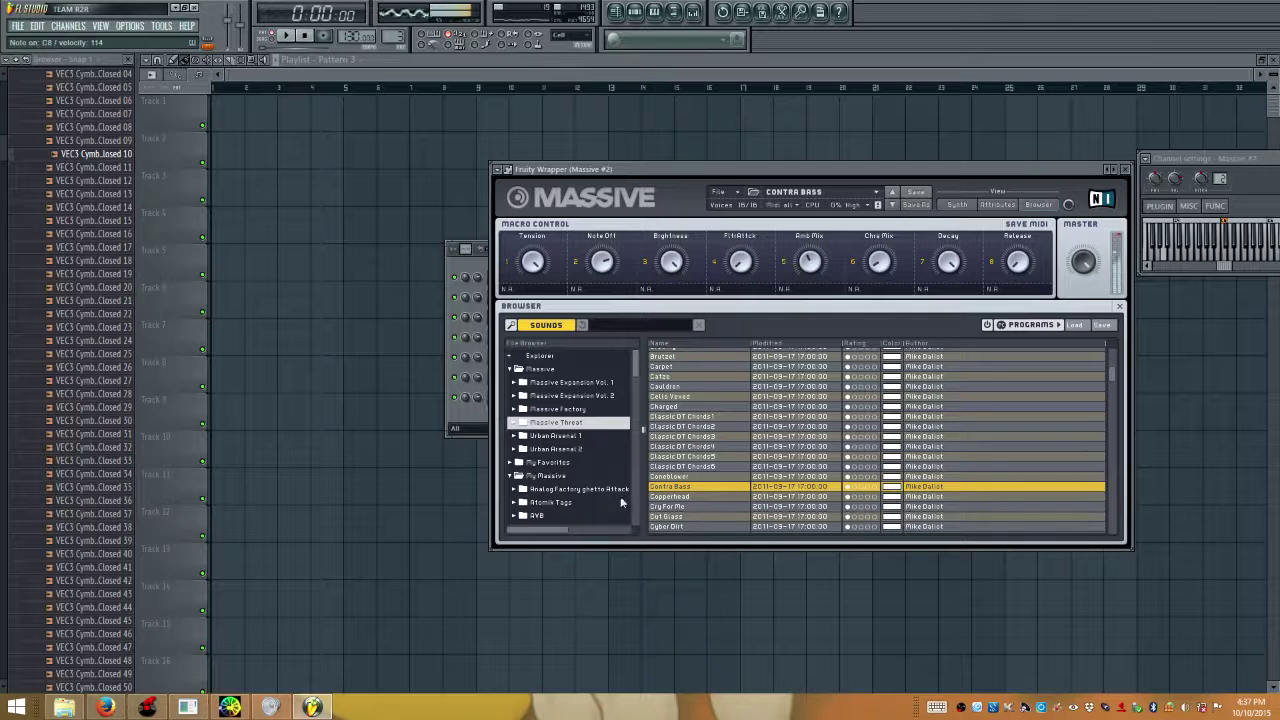
{"action": "scroll", "coordinate": [570, 440], "scroll_direction": "down", "scroll_amount": 3}
{"action": "scroll", "coordinate": [683, 450], "scroll_direction": "down", "scroll_amount": 4}
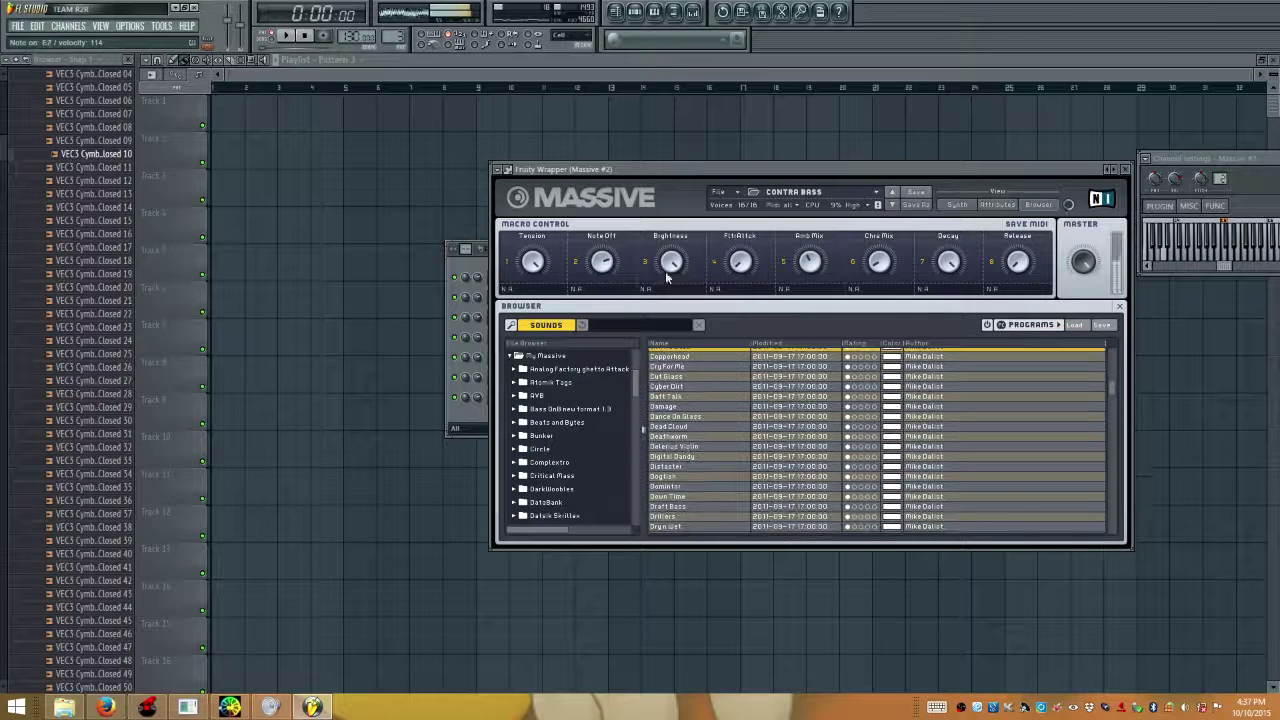
{"action": "scroll", "coordinate": [754, 409], "scroll_direction": "up", "scroll_amount": 2}
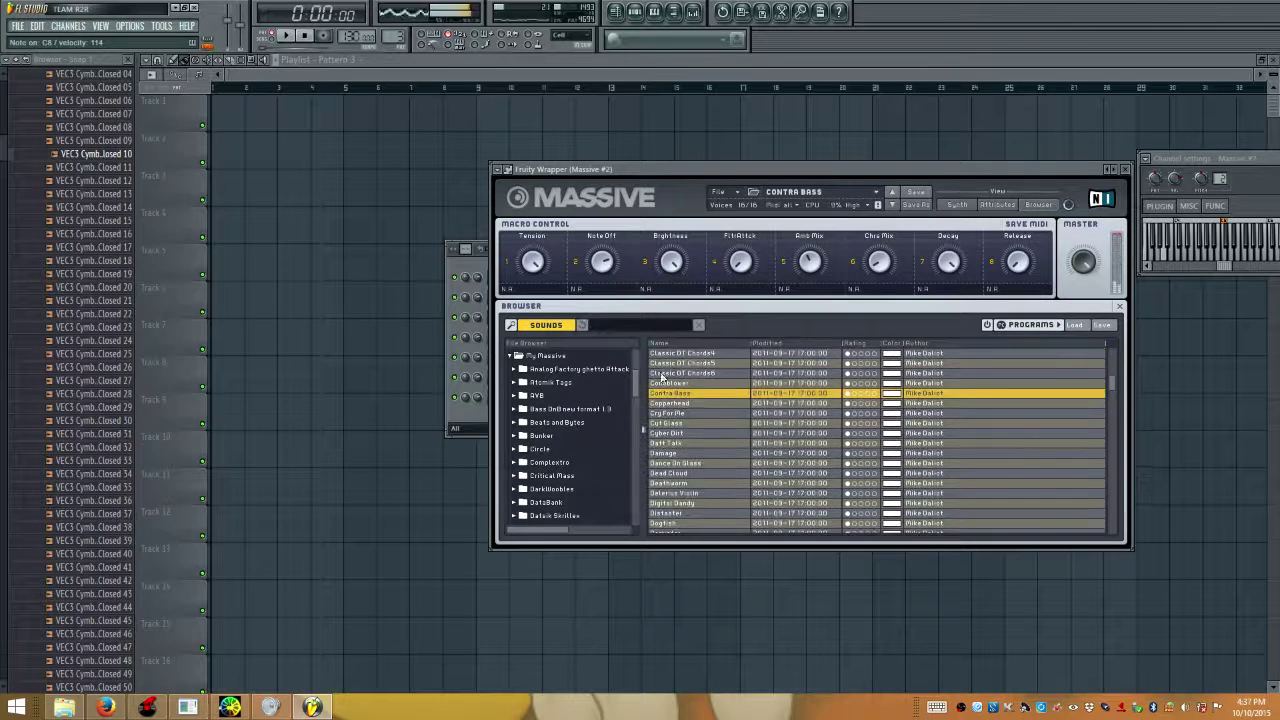
Audition the Copperhead preset in Massive #2, switch to VirtualDJ and place the SYNTH'able window over deck 1
{"action": "left_click", "coordinate": [685, 404]}
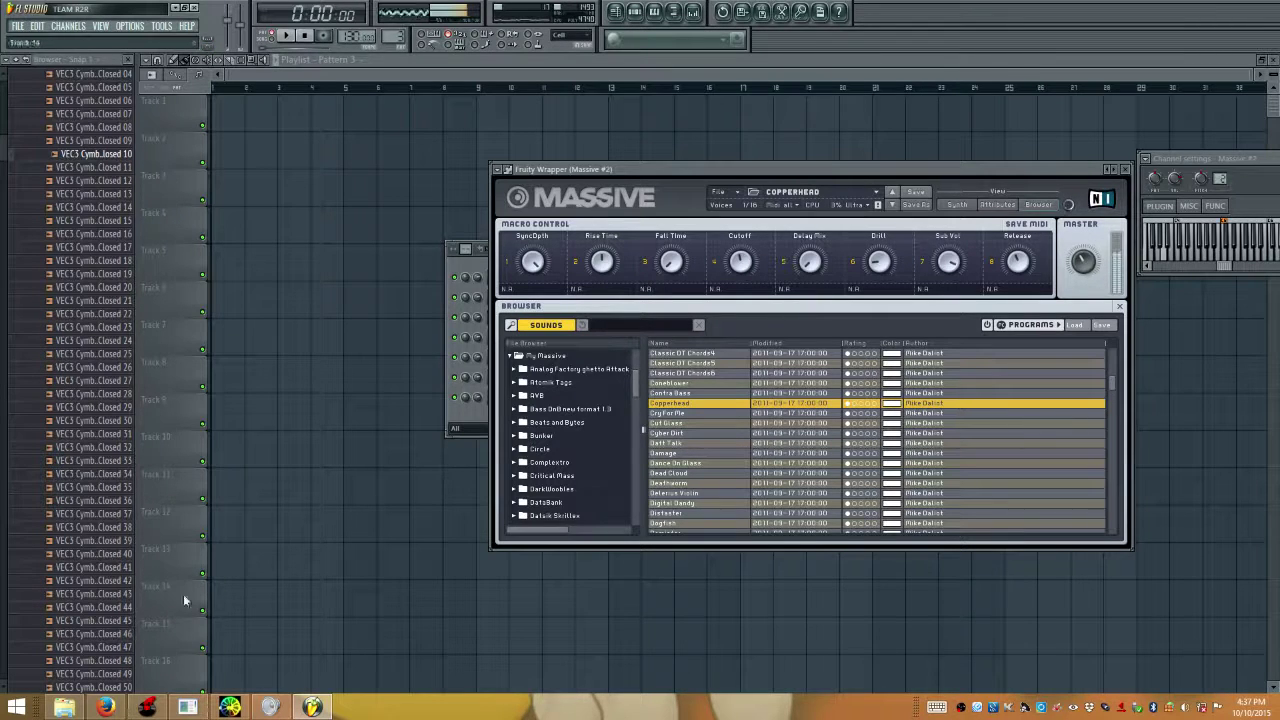
{"action": "left_click", "coordinate": [146, 708]}
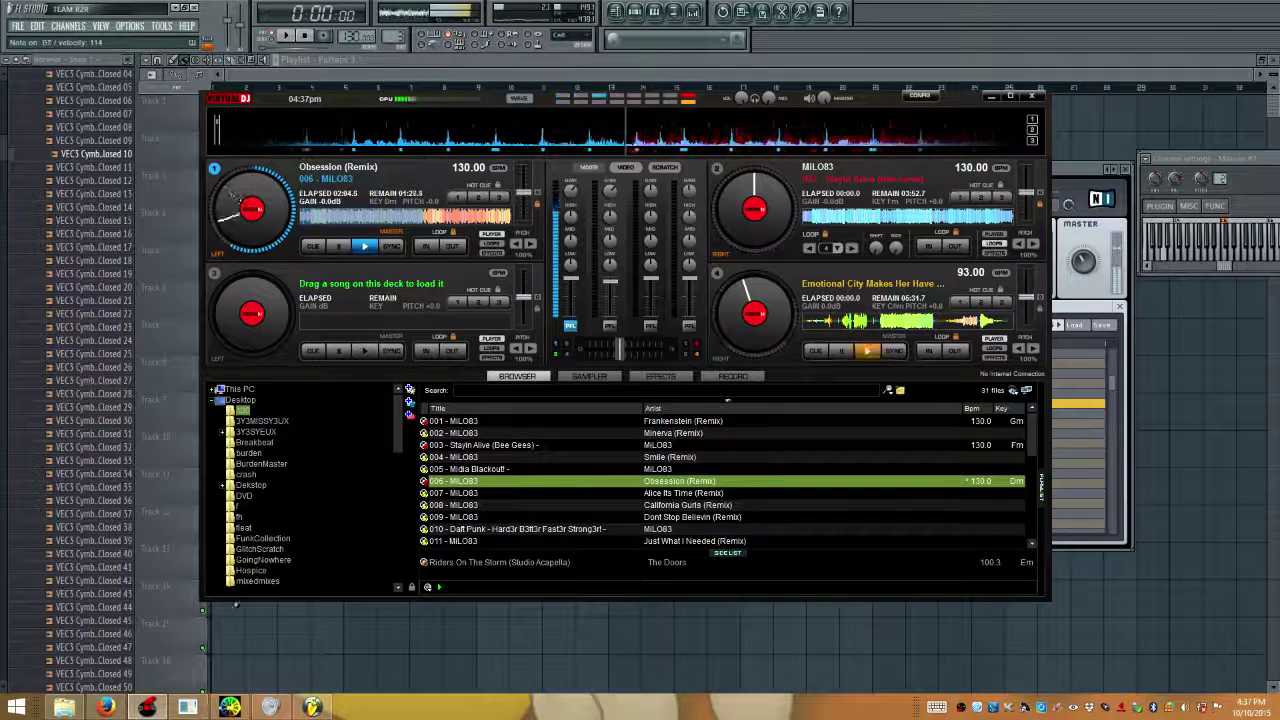
{"action": "left_click", "coordinate": [230, 707]}
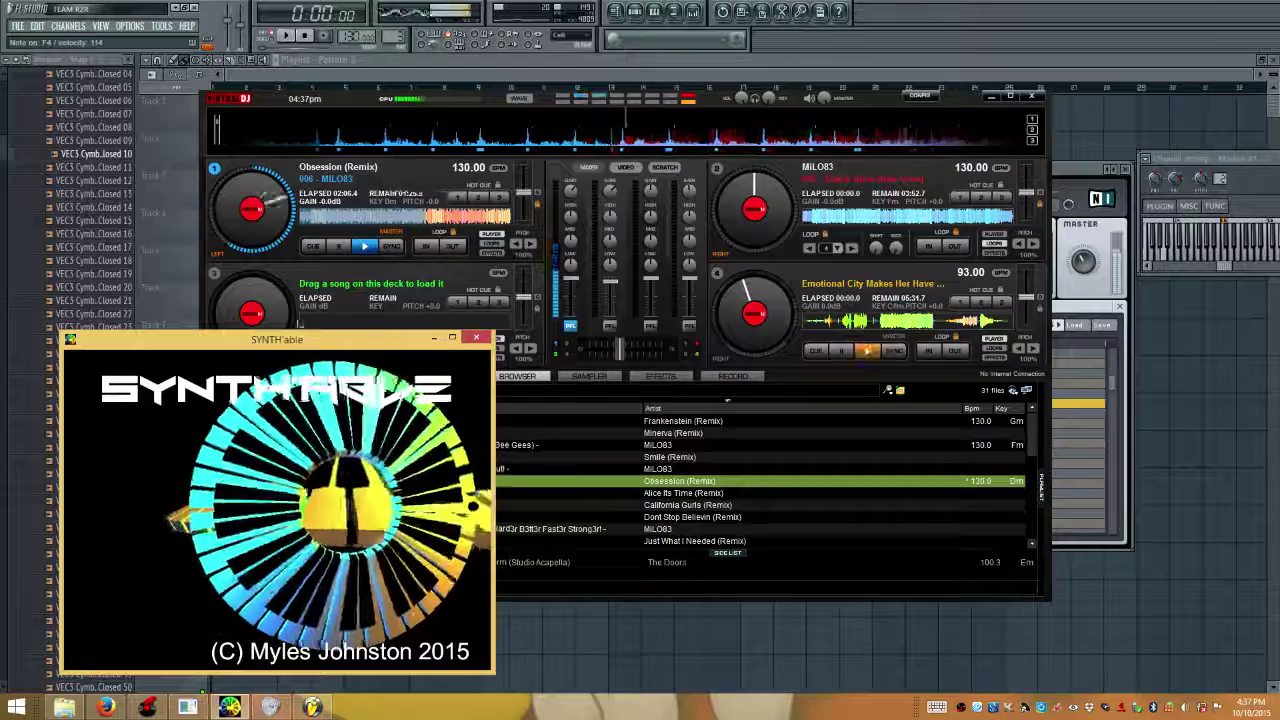
{"action": "left_click_drag", "start_coordinate": [280, 343], "coordinate": [1033, 30]}
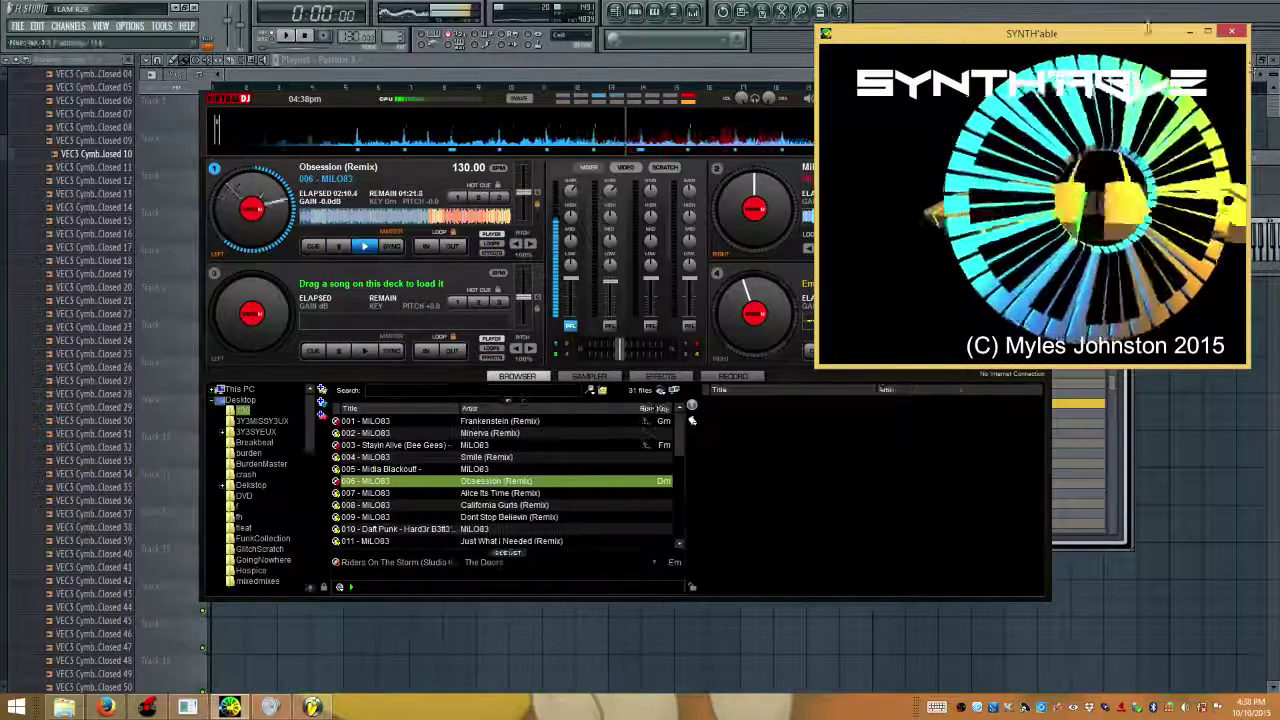
{"action": "left_click_drag", "start_coordinate": [1134, 36], "coordinate": [337, 21]}
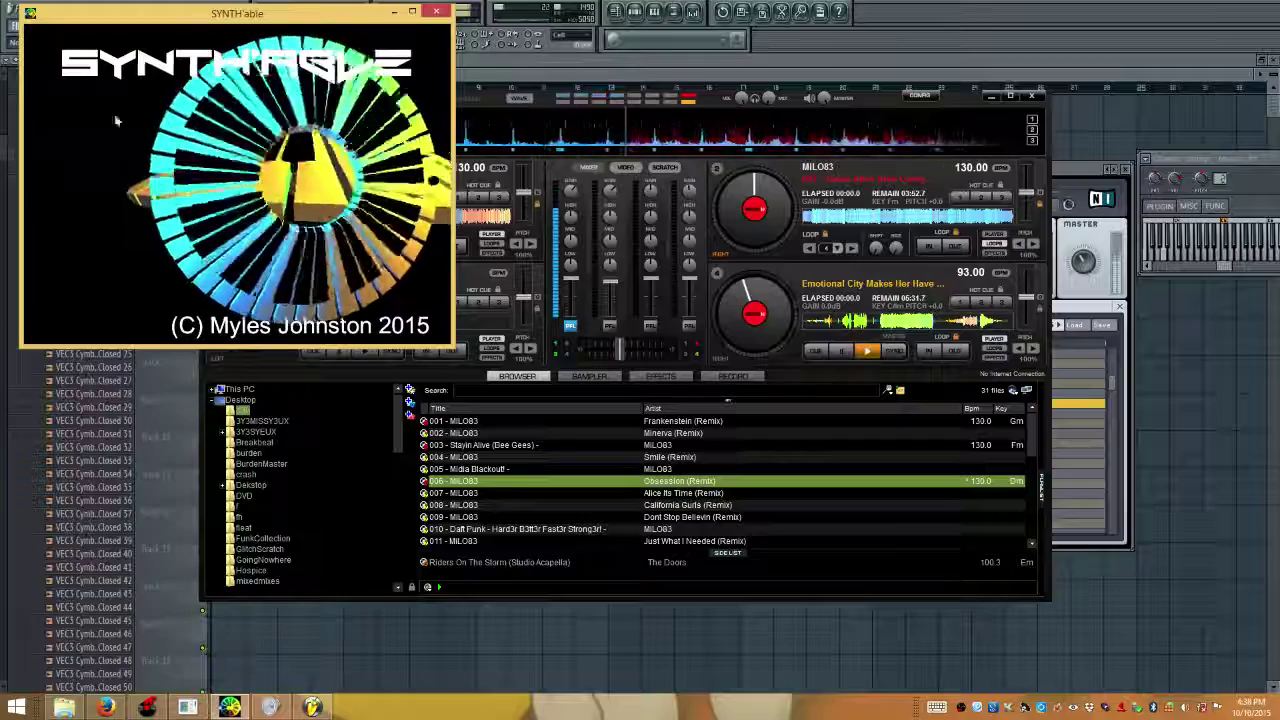
Switch to VirtualDJ, load 030 - Kashmir (Remix) onto deck 1 and start playing it
{"action": "key", "text": "alt+Tab"}
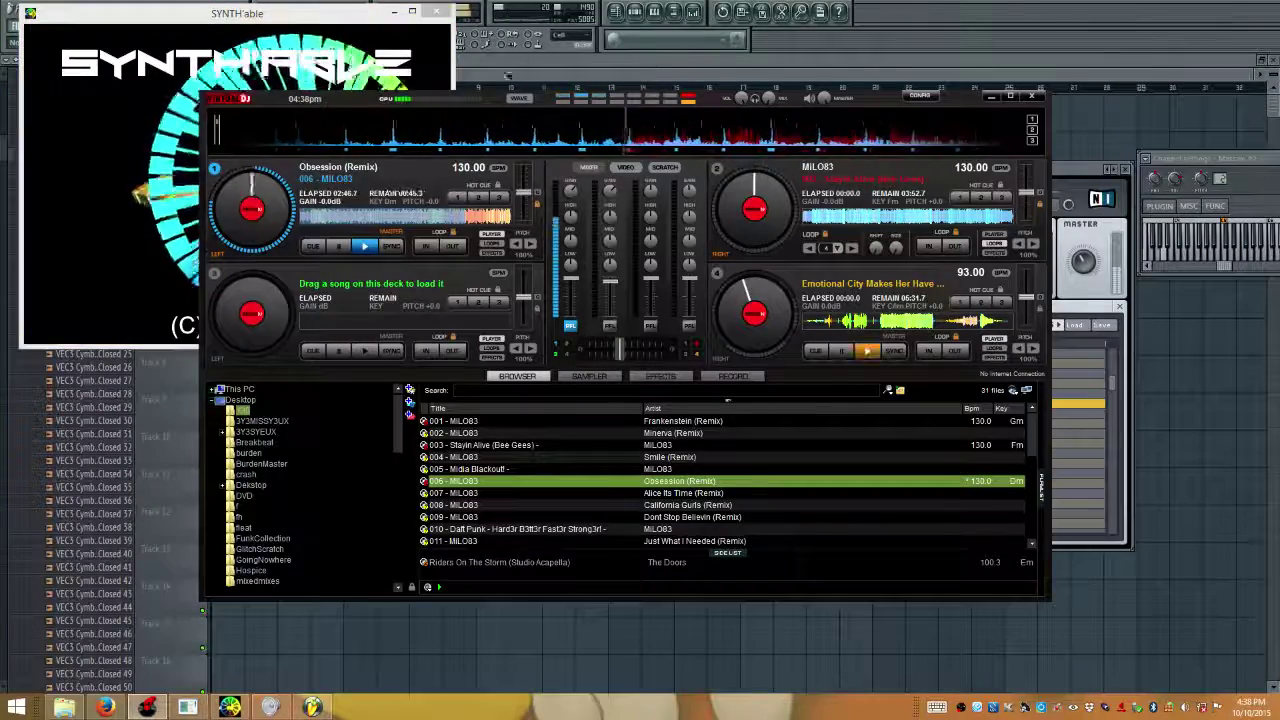
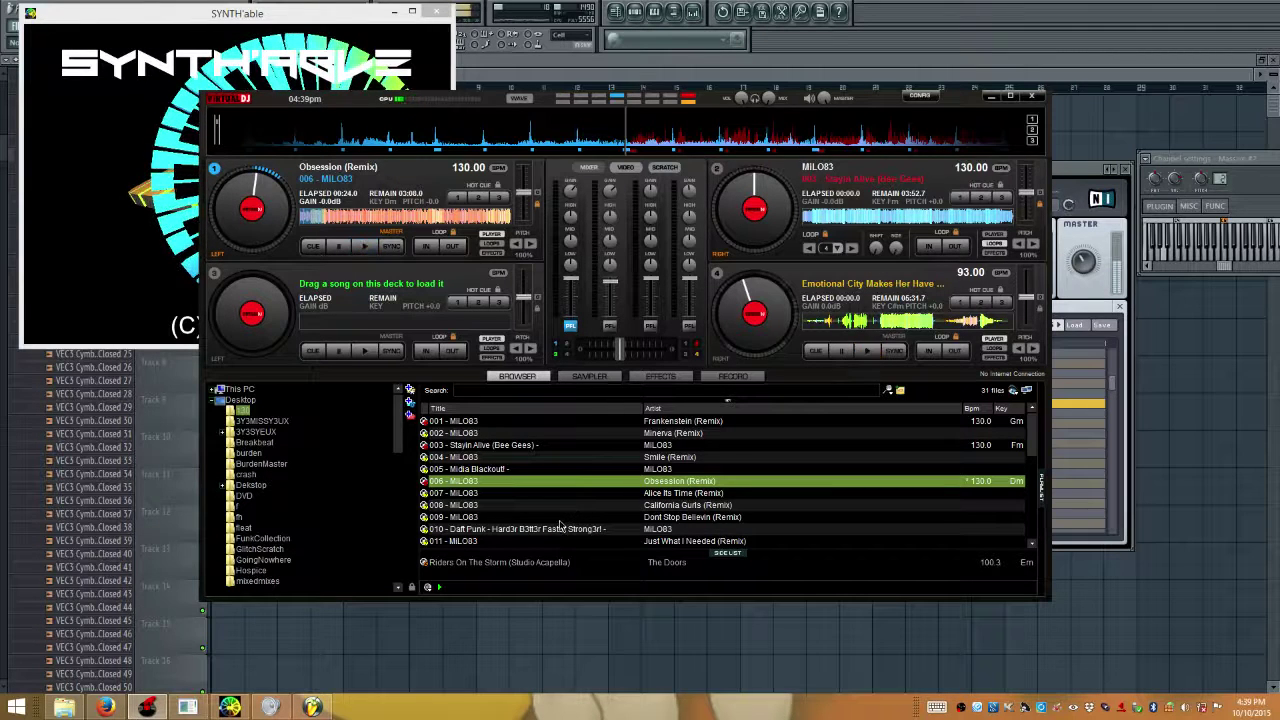
{"action": "scroll", "coordinate": [560, 524], "scroll_direction": "down", "scroll_amount": 3}
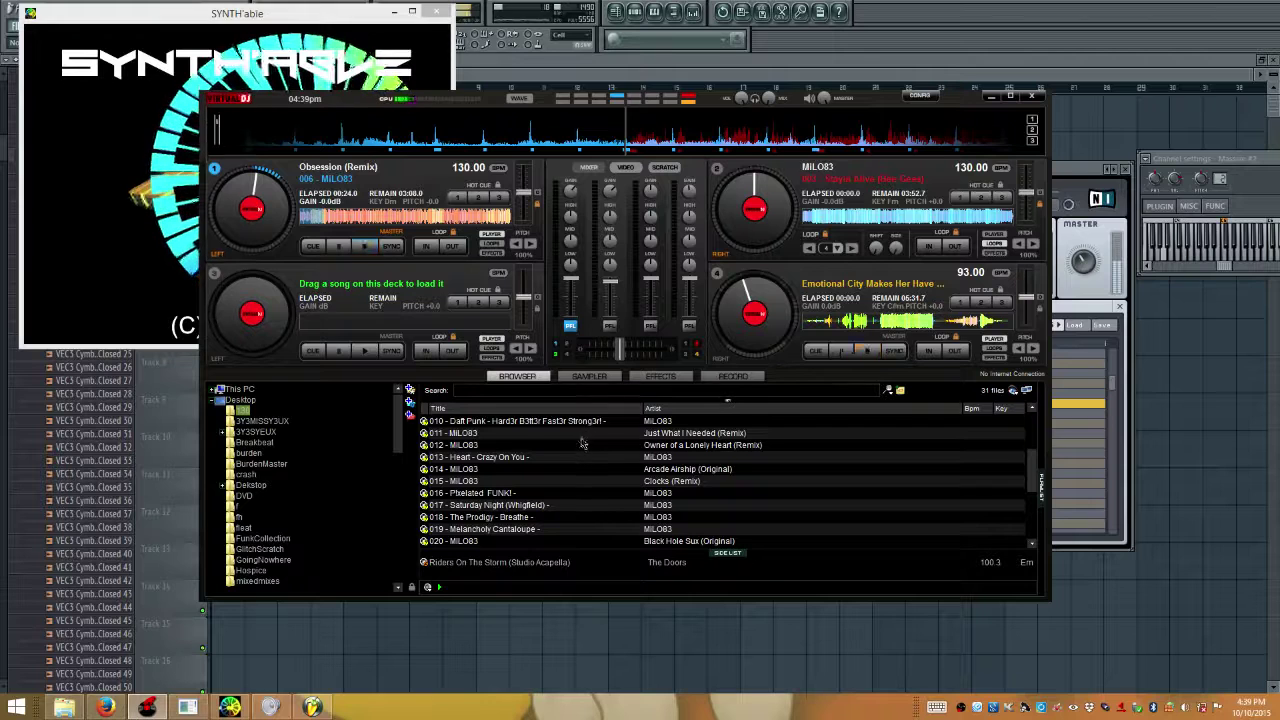
{"action": "left_click", "coordinate": [582, 445]}
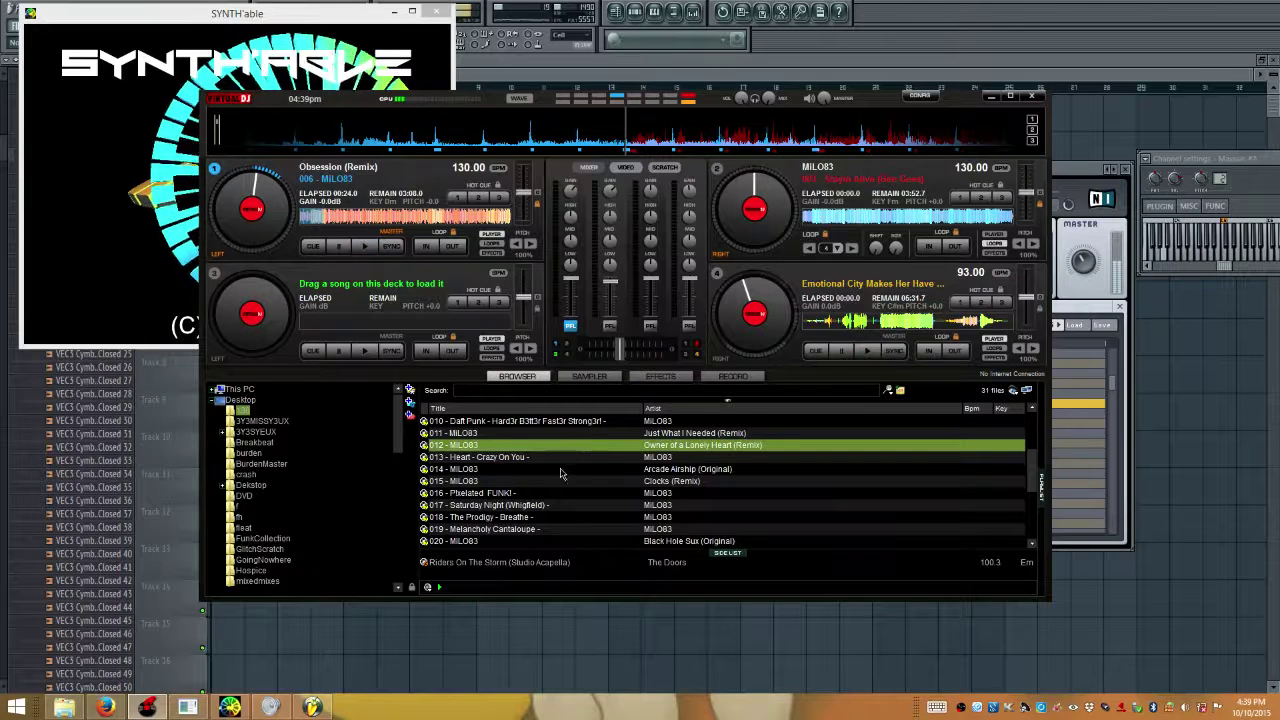
{"action": "scroll", "coordinate": [551, 497], "scroll_direction": "down", "scroll_amount": 3}
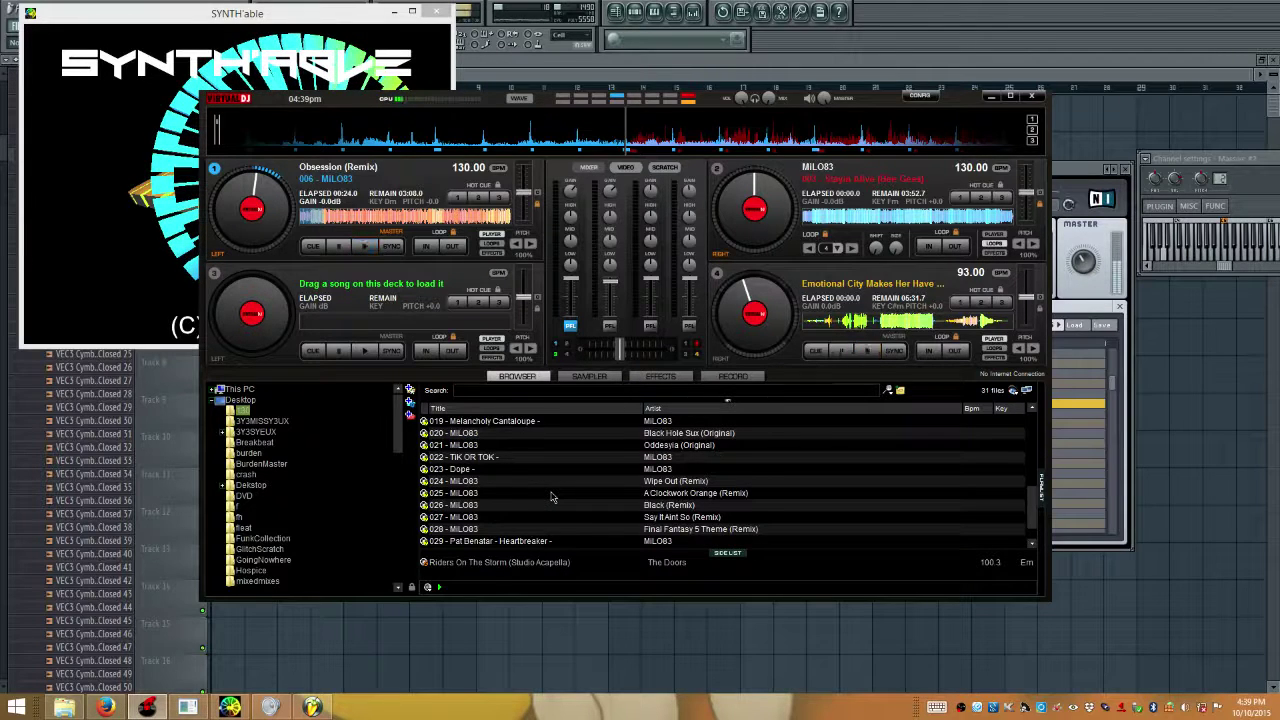
{"action": "scroll", "coordinate": [551, 497], "scroll_direction": "down", "scroll_amount": 1}
{"action": "left_click_drag", "start_coordinate": [534, 530], "coordinate": [370, 250]}
{"action": "left_click", "coordinate": [366, 247]}
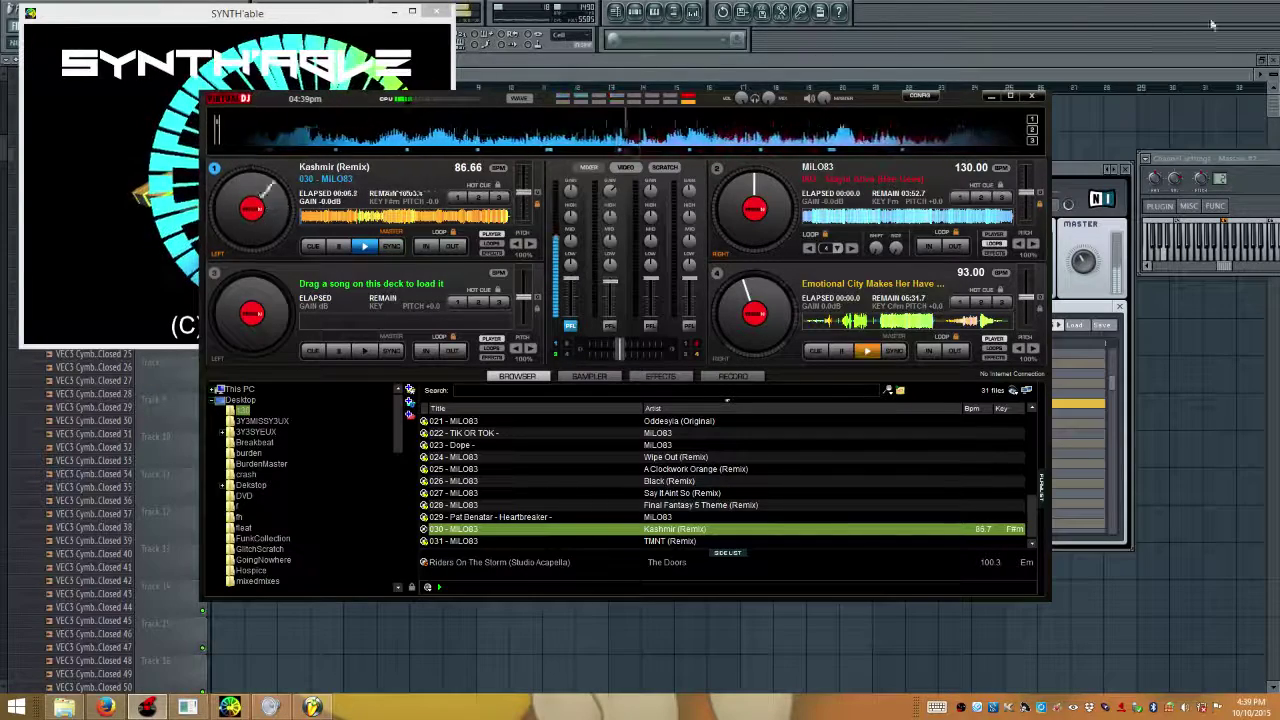
Switch to SYNTH'able, move its window over the middle of VirtualDJ, and close it after playing
{"action": "left_click", "coordinate": [150, 180]}
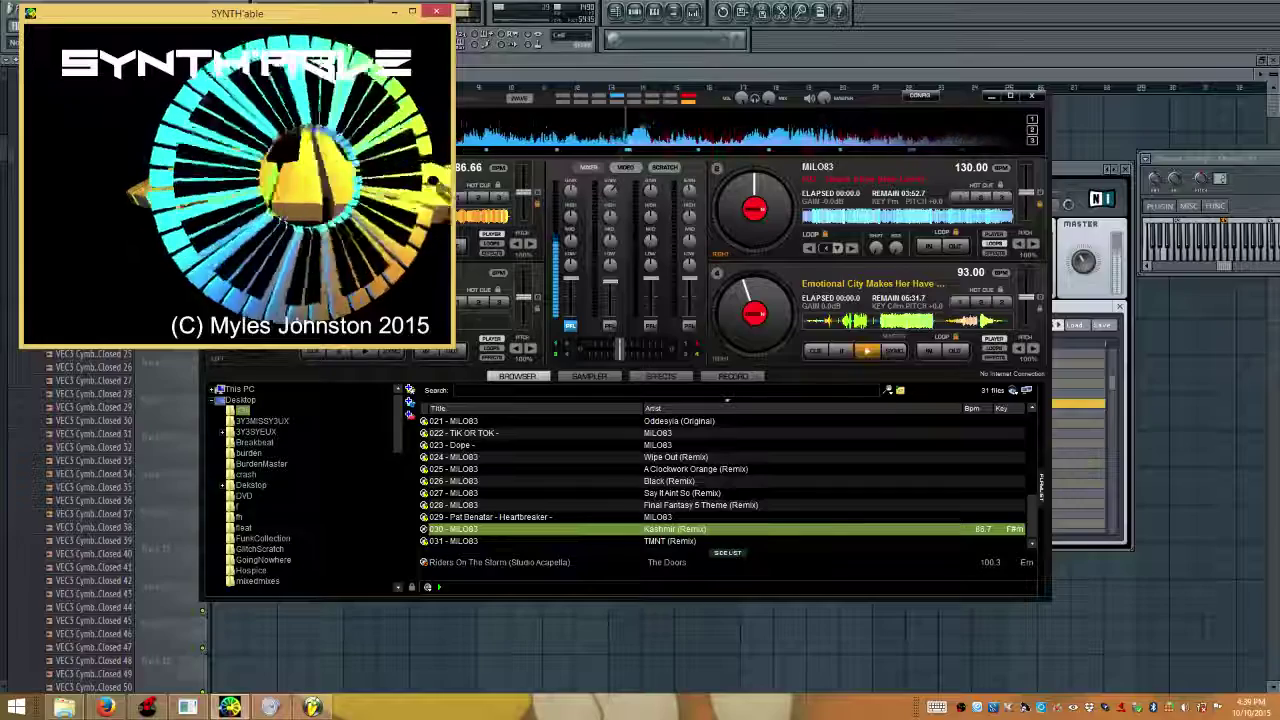
{"action": "left_click_drag", "start_coordinate": [277, 35], "coordinate": [297, 363]}
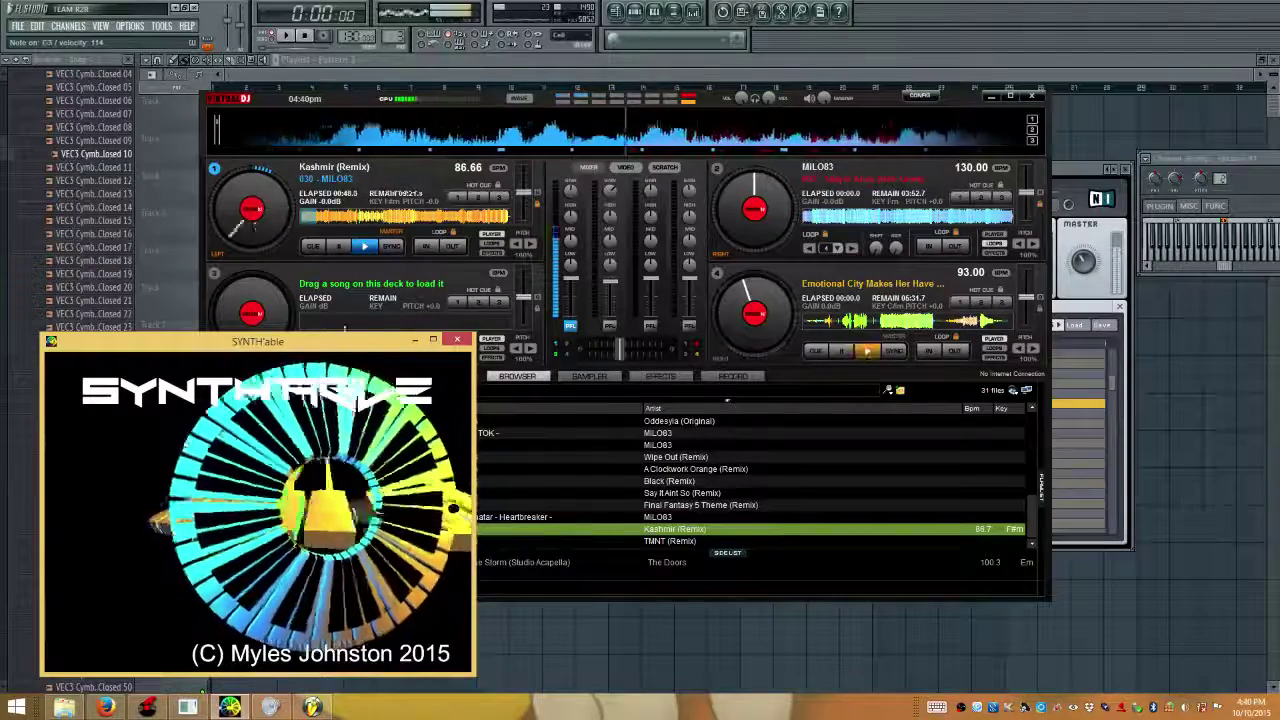
{"action": "left_click_drag", "start_coordinate": [336, 341], "coordinate": [744, 155]}
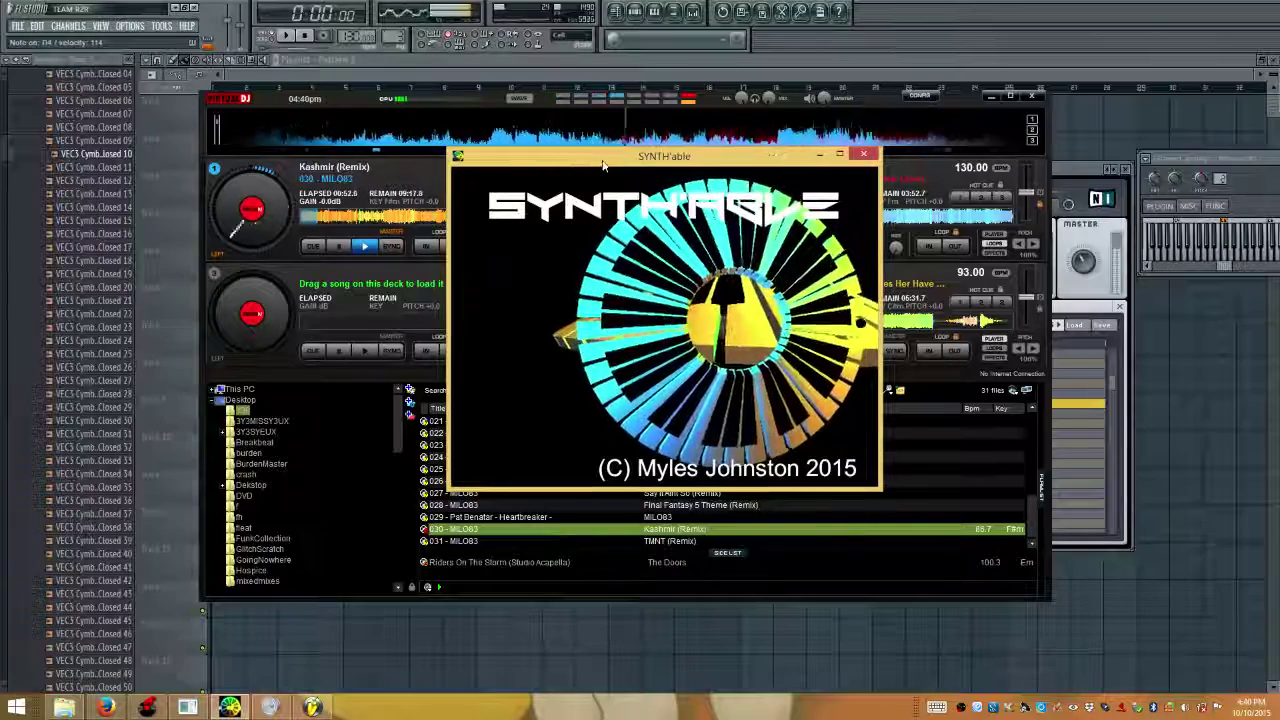
{"action": "left_click", "coordinate": [863, 154]}
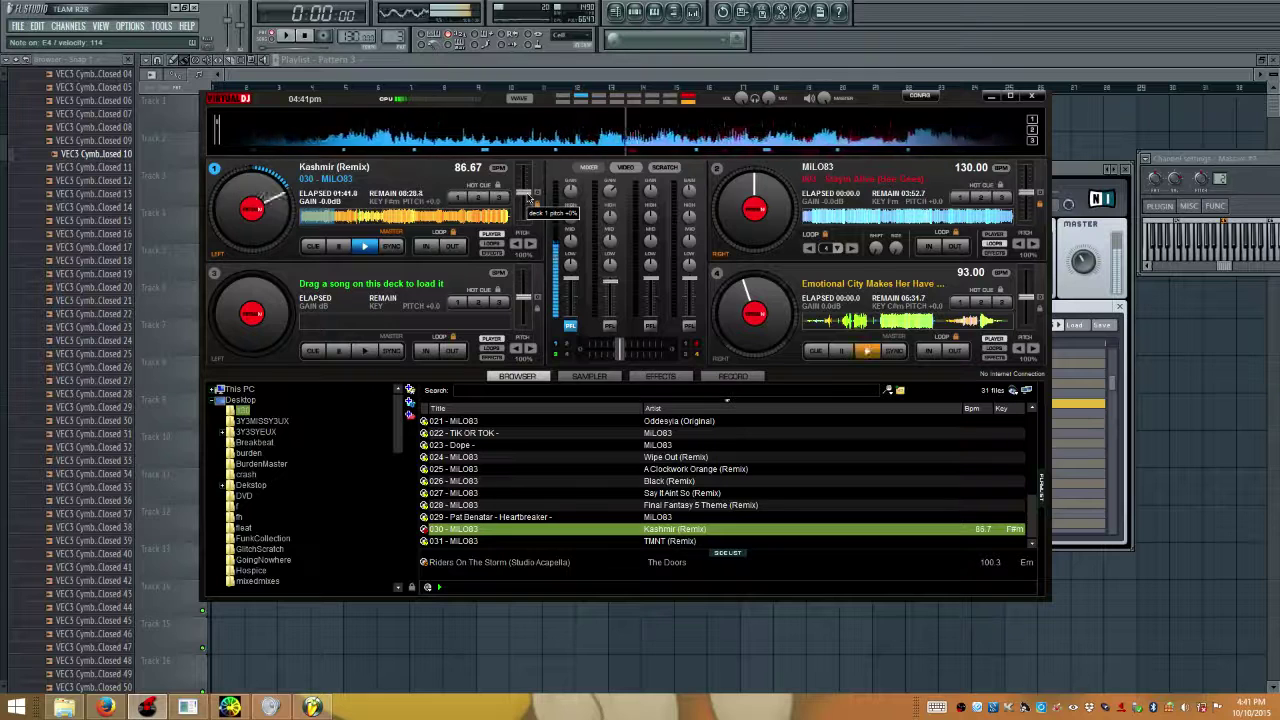
Raise deck 1's pitch until Kashmir (Remix) plays at 118.49 BPM
{"action": "left_click_drag", "start_coordinate": [530, 197], "coordinate": [530, 200]}
{"action": "scroll", "coordinate": [527, 199], "scroll_direction": "up", "scroll_amount": 5}
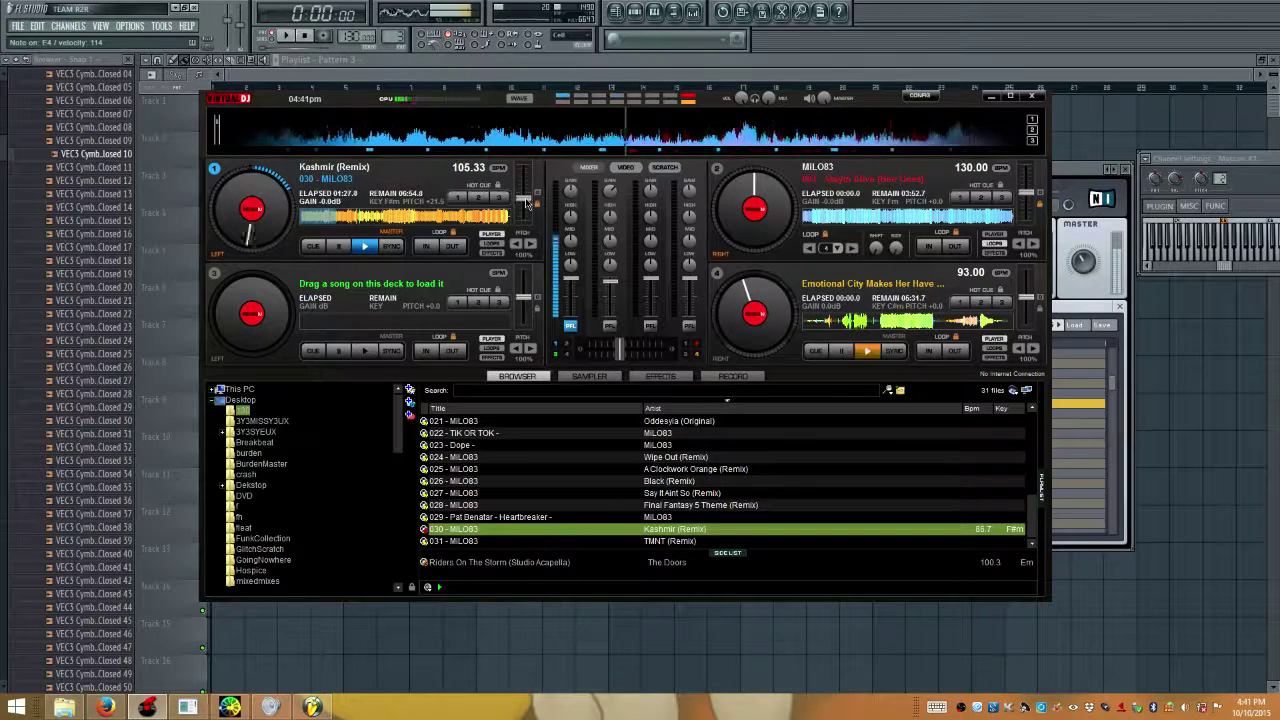
{"action": "scroll", "coordinate": [527, 203], "scroll_direction": "up", "scroll_amount": 8}
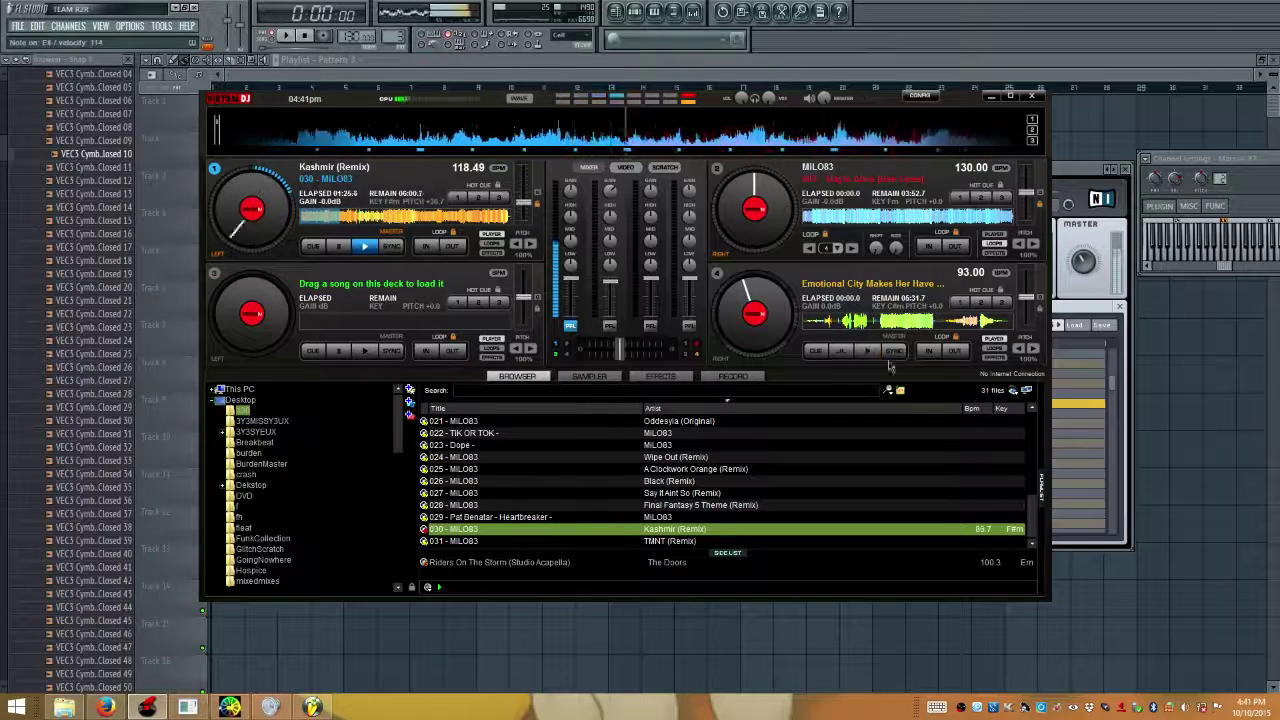
Switch to FL Studio and load the Cut Glass preset in Massive #2
{"action": "left_click", "coordinate": [691, 419]}
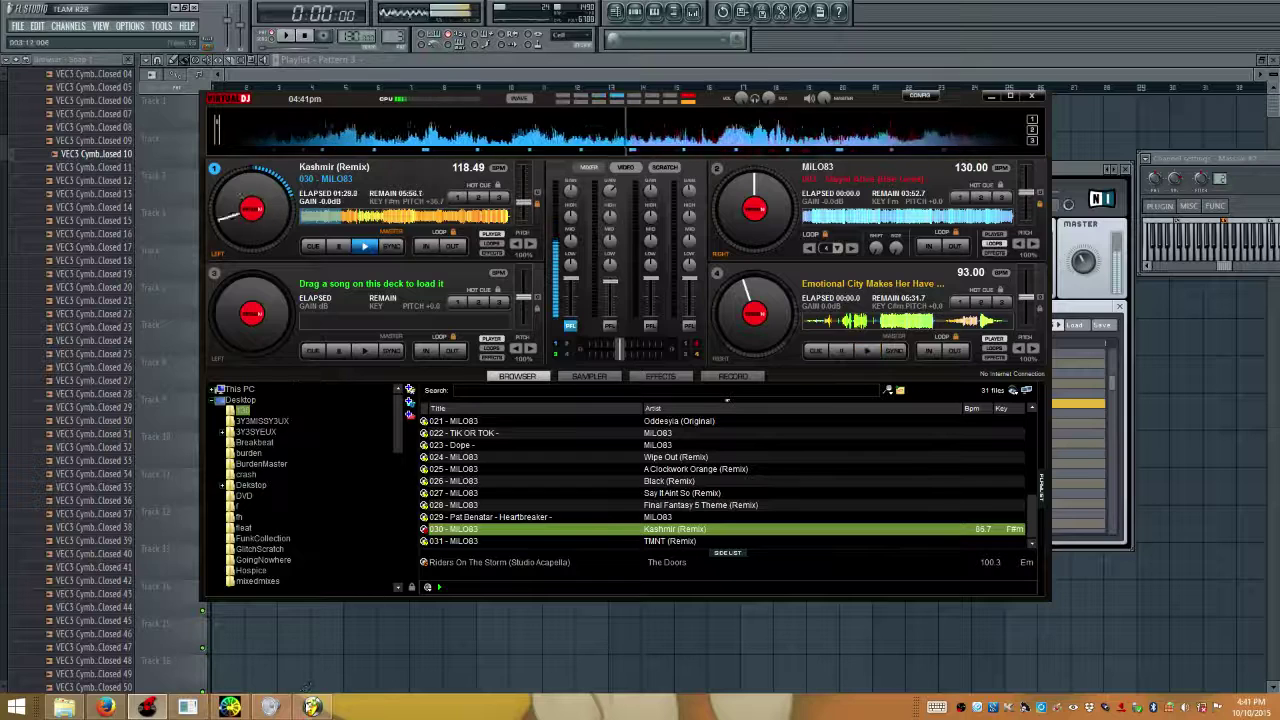
{"action": "left_click", "coordinate": [403, 604]}
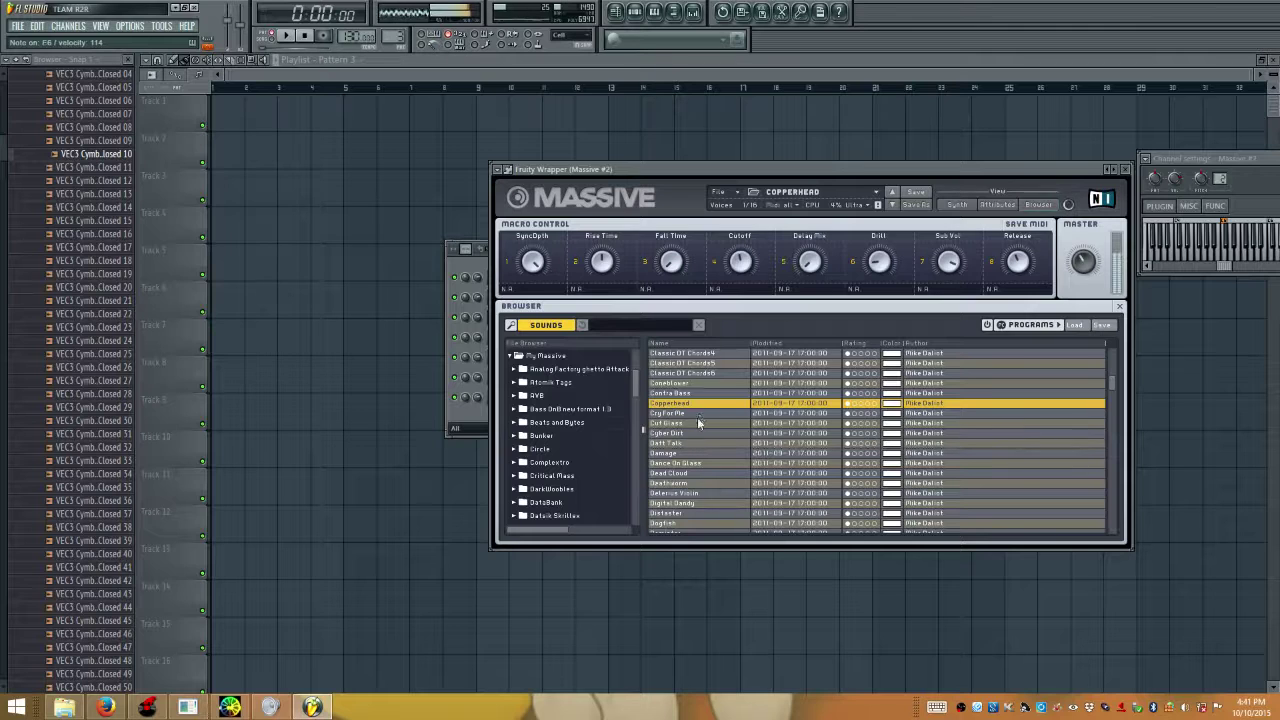
{"action": "left_click", "coordinate": [674, 437]}
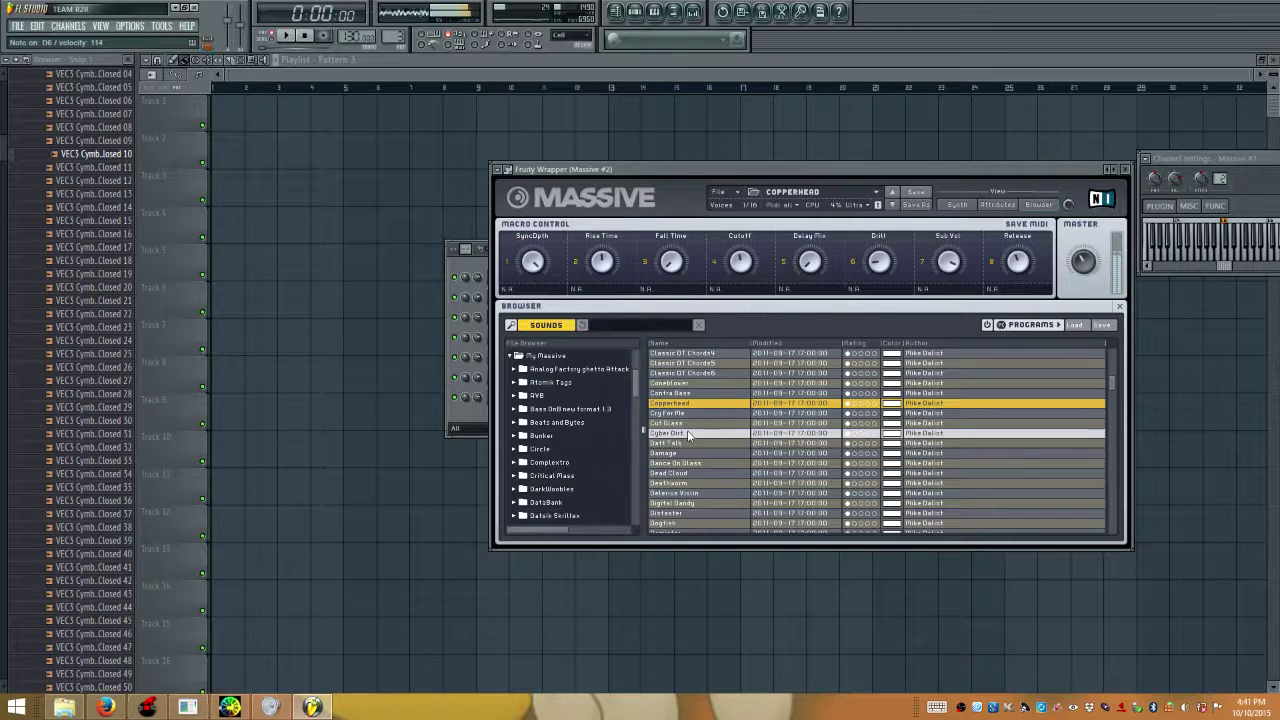
{"action": "left_click", "coordinate": [679, 424]}
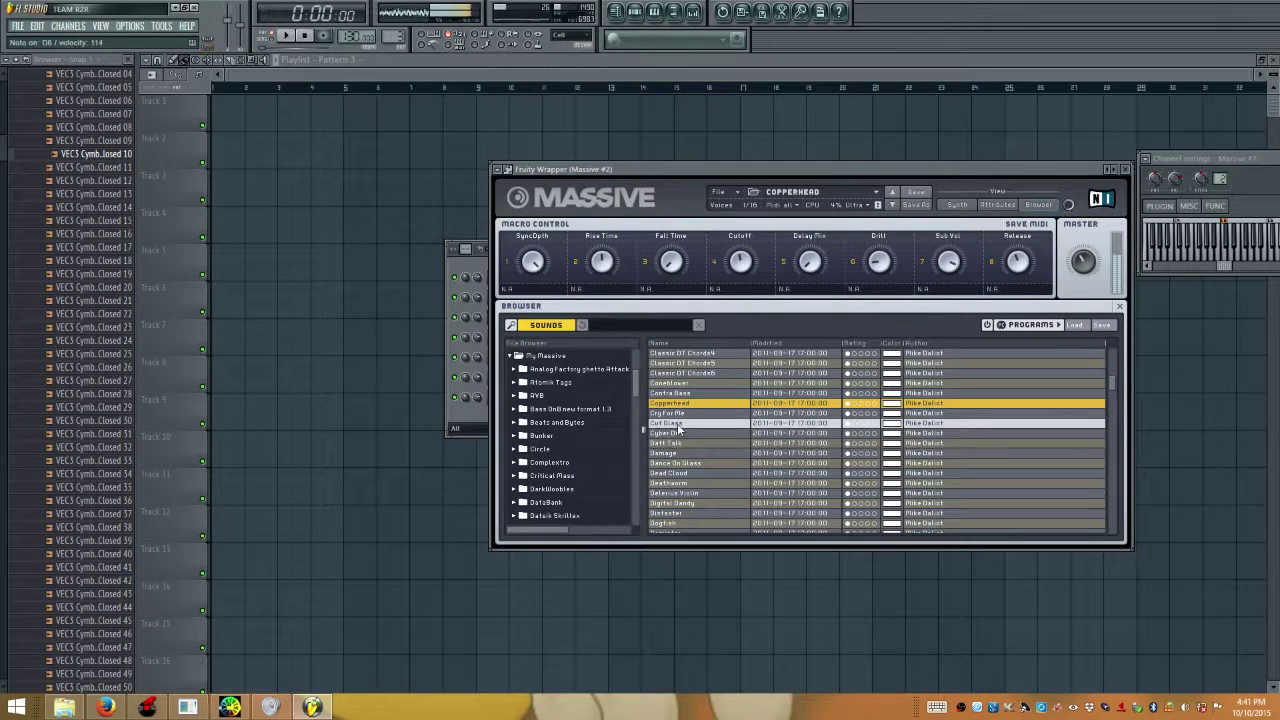
{"action": "double_click", "coordinate": [679, 424]}
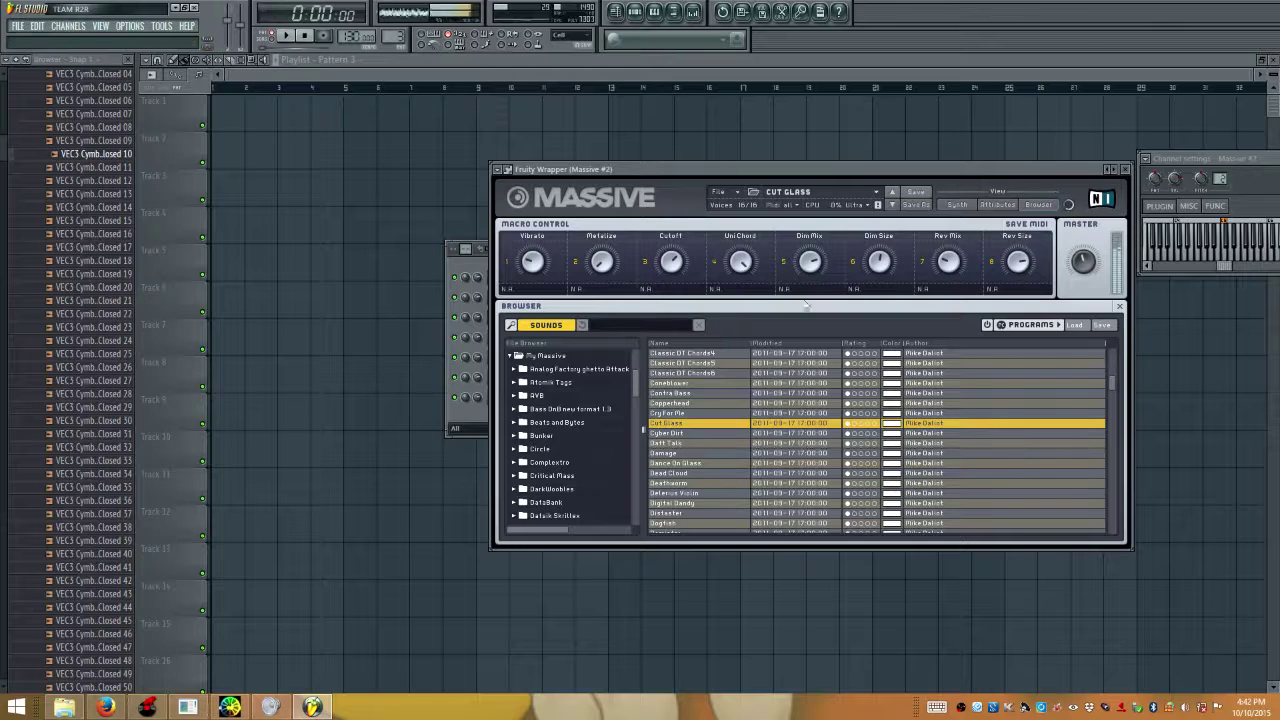
Select the Addictive Drums 2 channel in the channel rack and adjust FL Studio's master volume
{"action": "left_click", "coordinate": [456, 268]}
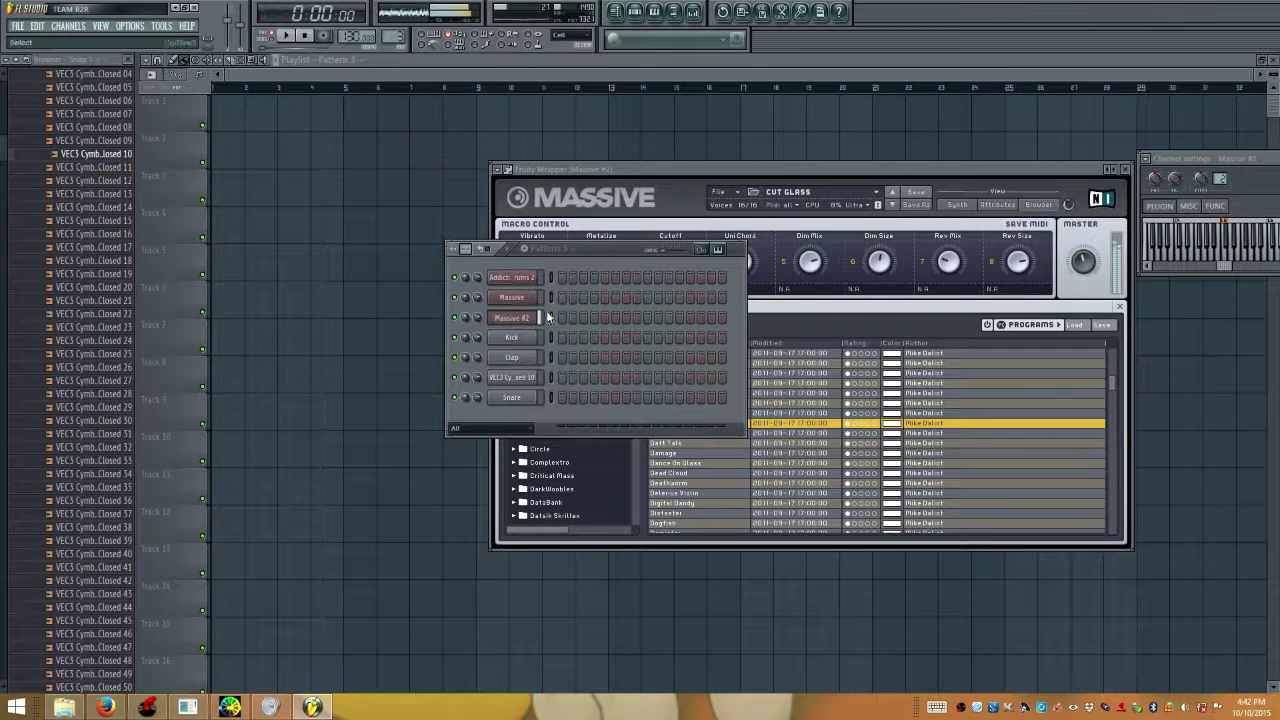
{"action": "left_click", "coordinate": [553, 279]}
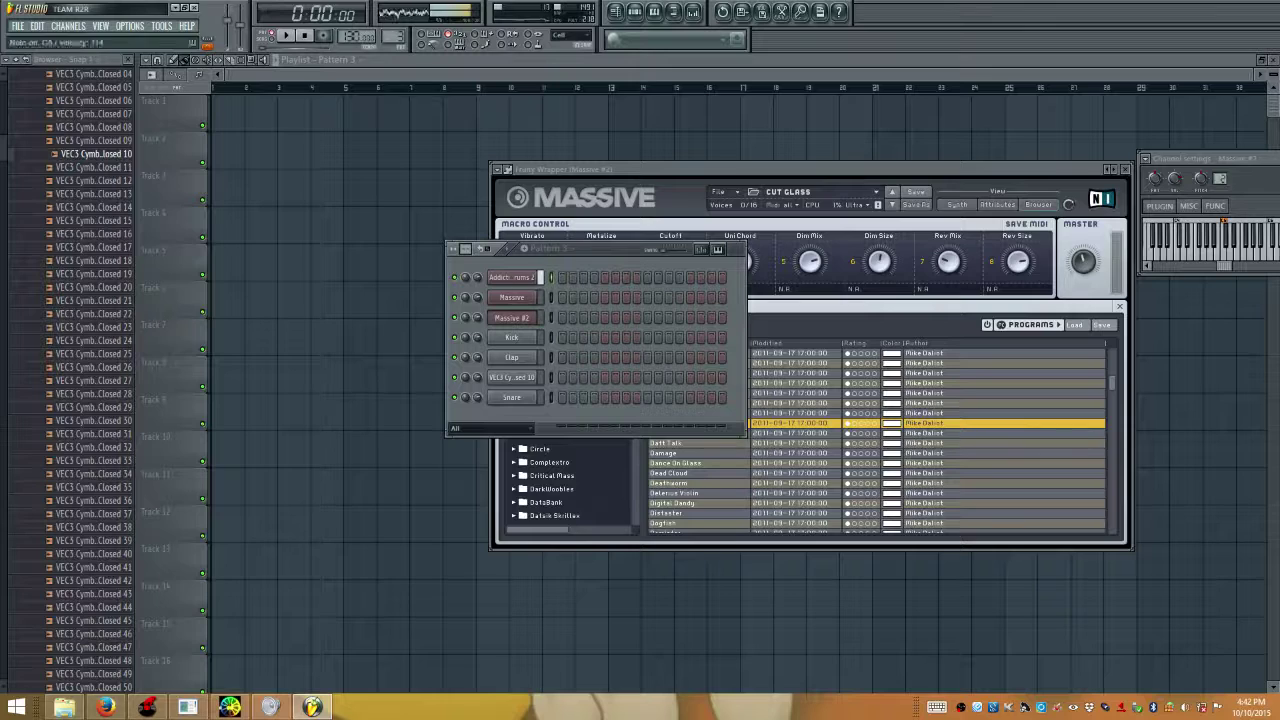
{"action": "left_click", "coordinate": [312, 707]}
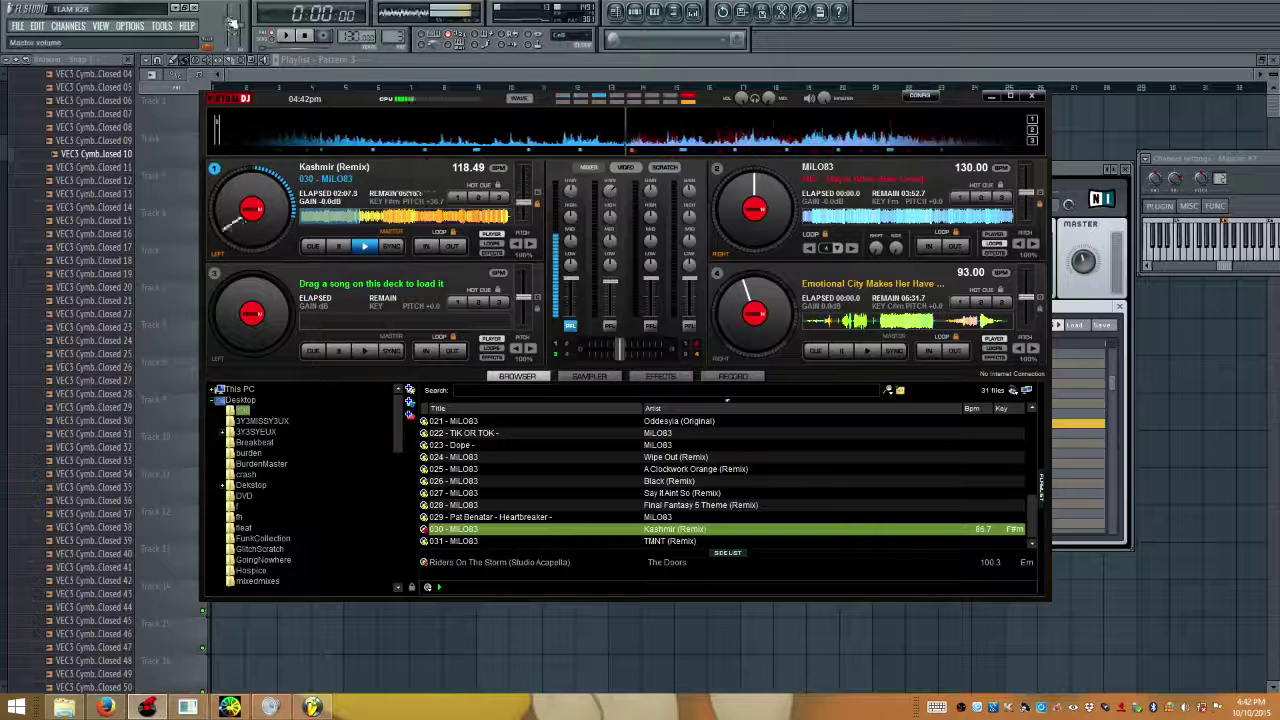
{"action": "left_click", "coordinate": [232, 22]}
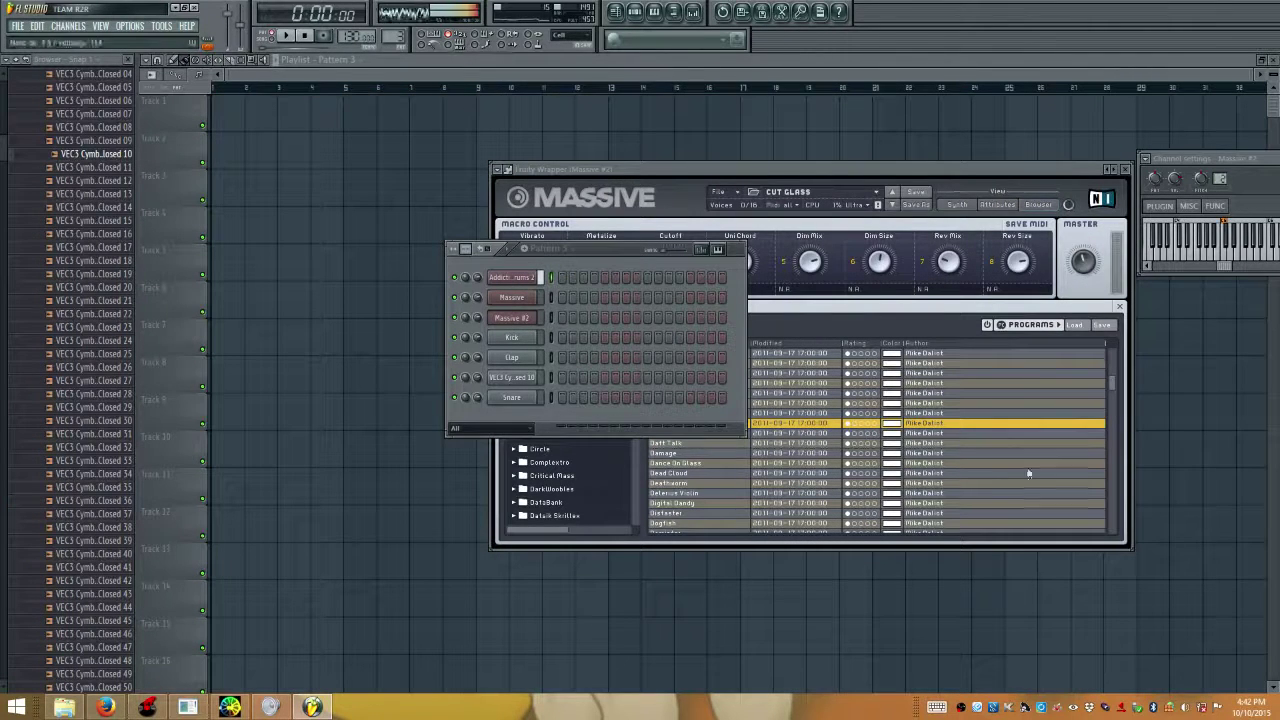
Check VirtualDJ, return to FL Studio and open the Addictive Drums 2 plugin interface with the mixer and channel rack displayed
{"action": "left_click", "coordinate": [270, 707]}
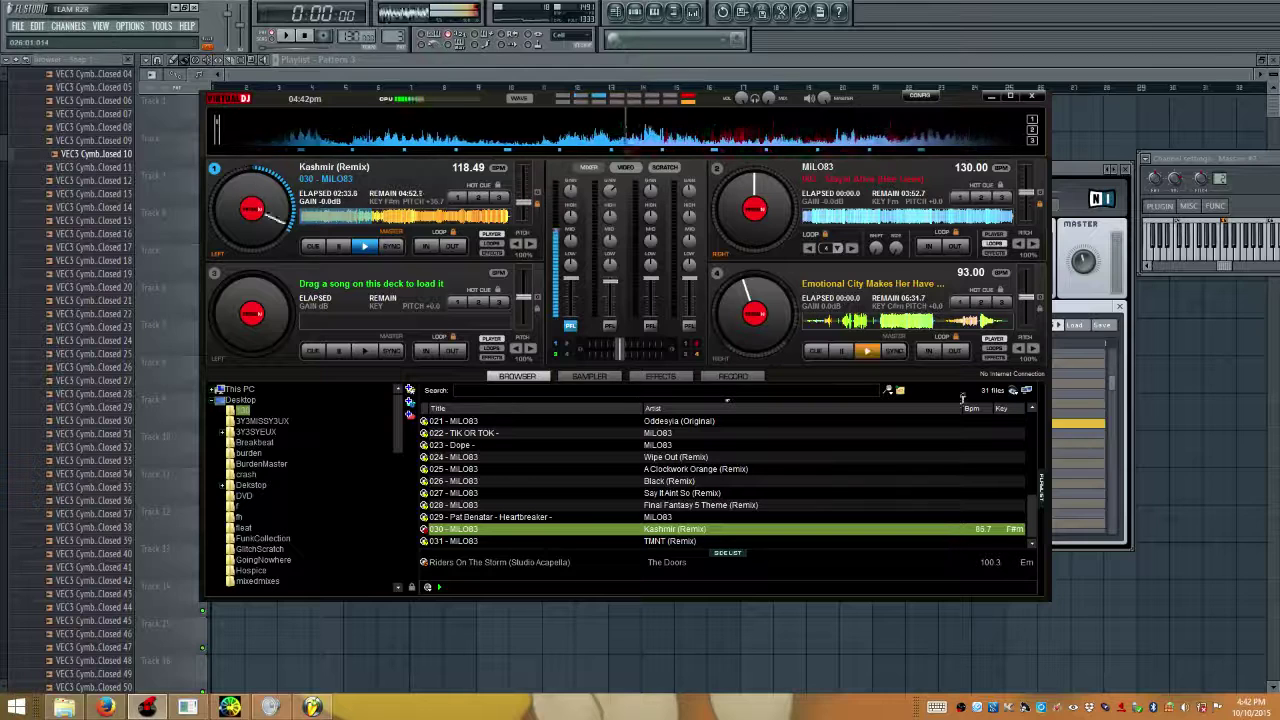
{"action": "left_click", "coordinate": [836, 77]}
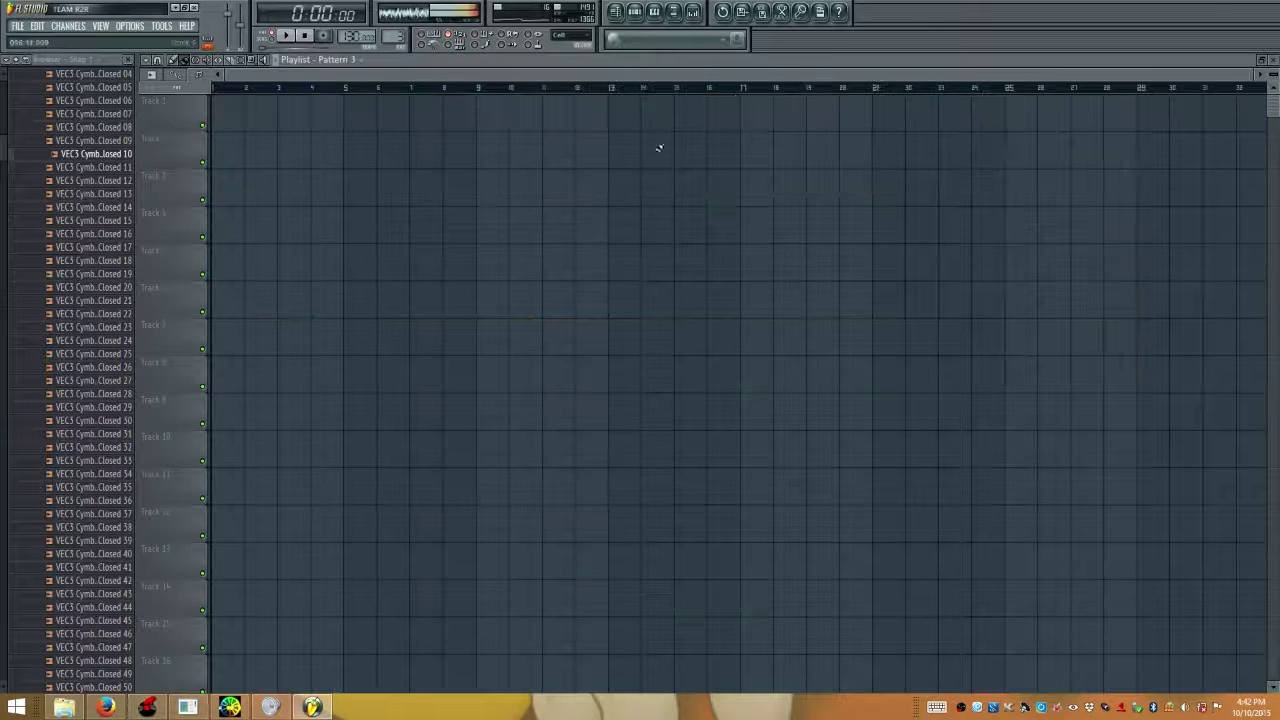
{"action": "left_click", "coordinate": [696, 18]}
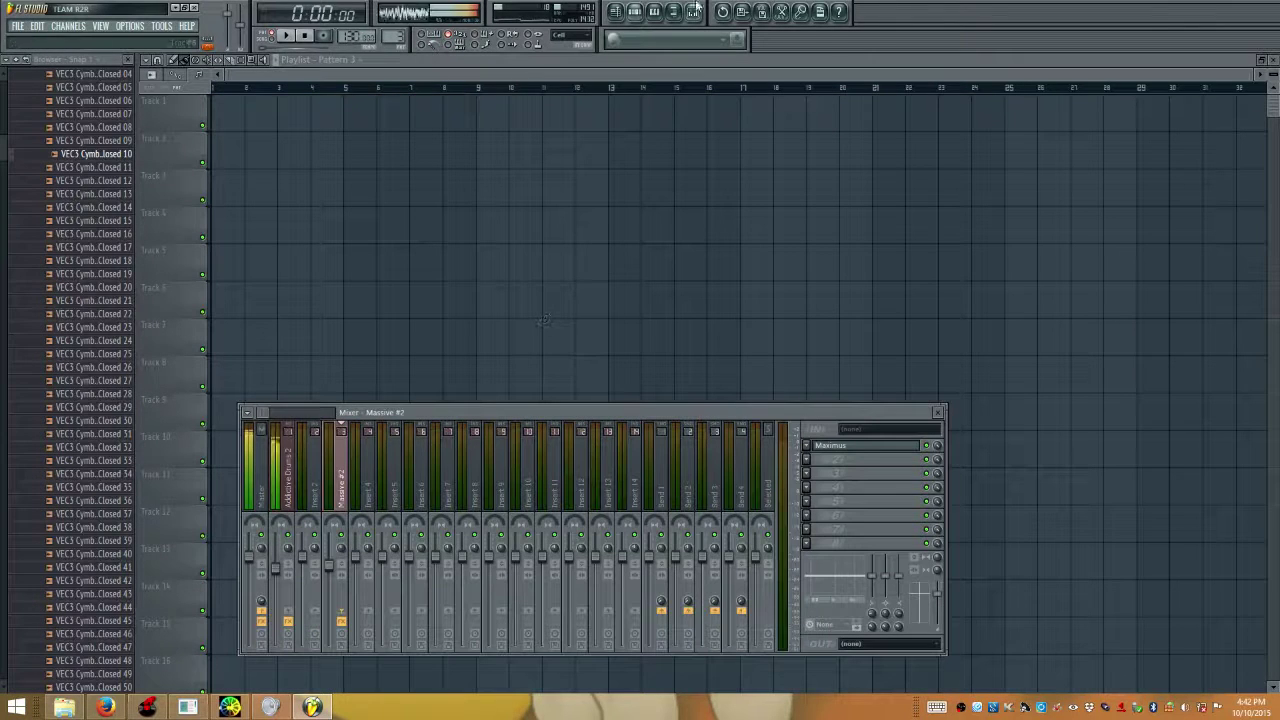
{"action": "left_click", "coordinate": [638, 12]}
{"action": "left_click", "coordinate": [512, 277]}
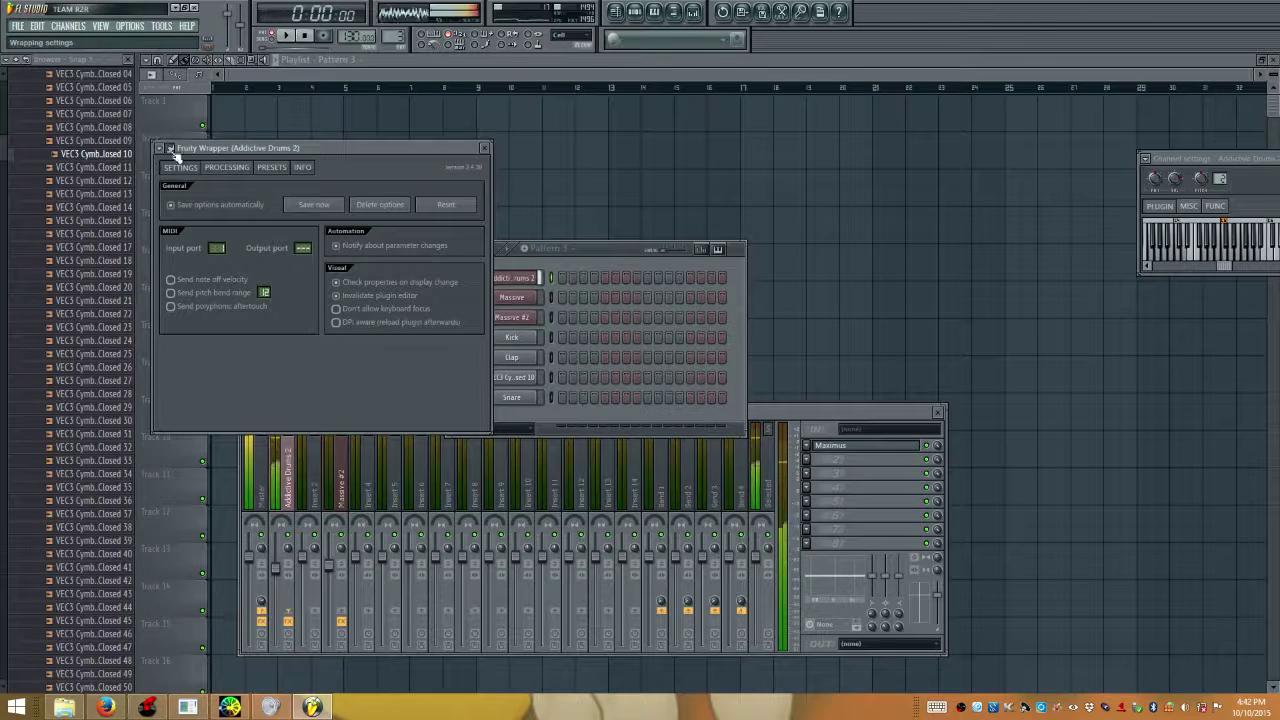
{"action": "left_click", "coordinate": [171, 150]}
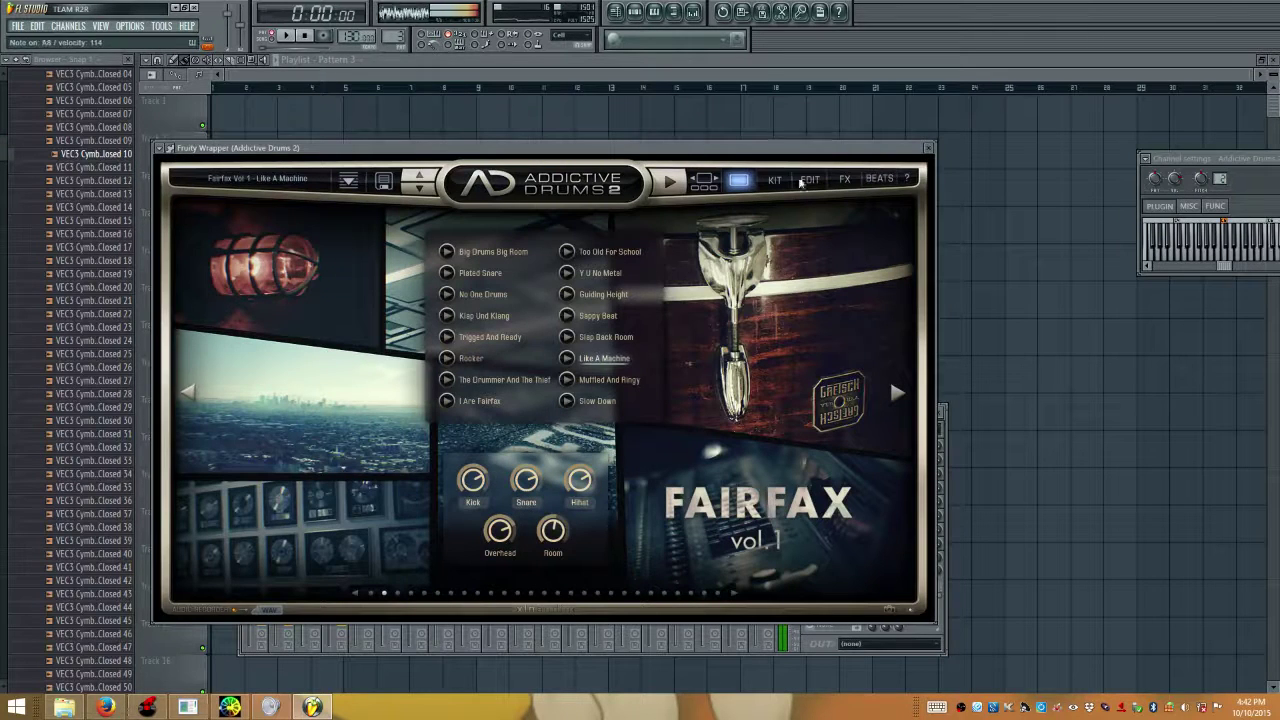
Browse the Addictive Drums 2 gallery to Black Velvet, open its kit and audition the Mullet BITF preset
{"action": "left_click", "coordinate": [704, 180]}
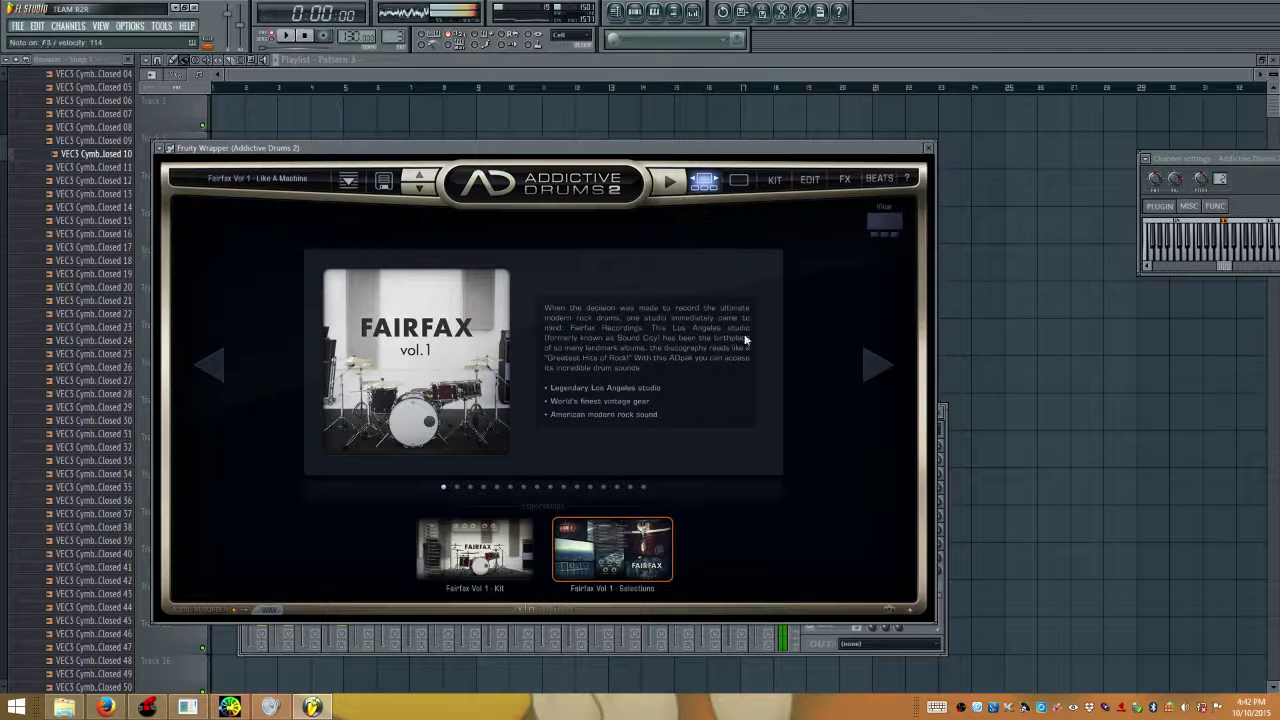
{"action": "left_click", "coordinate": [875, 358]}
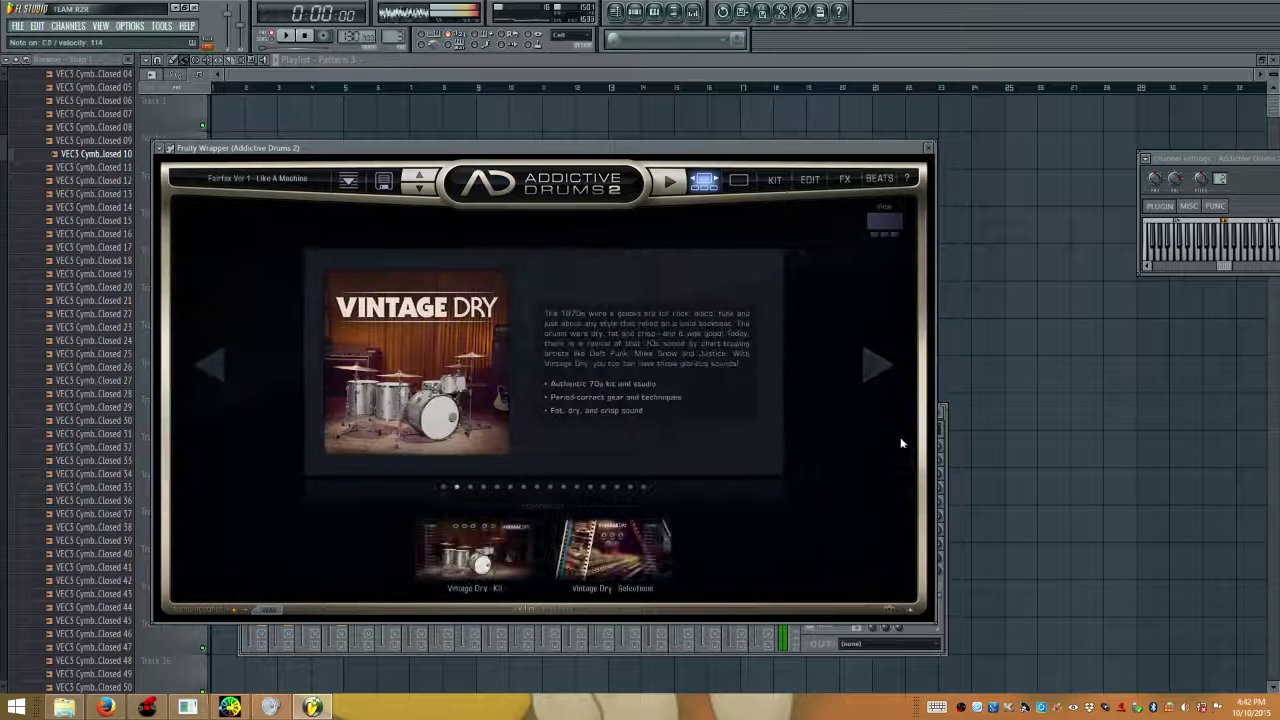
{"action": "left_click", "coordinate": [878, 369]}
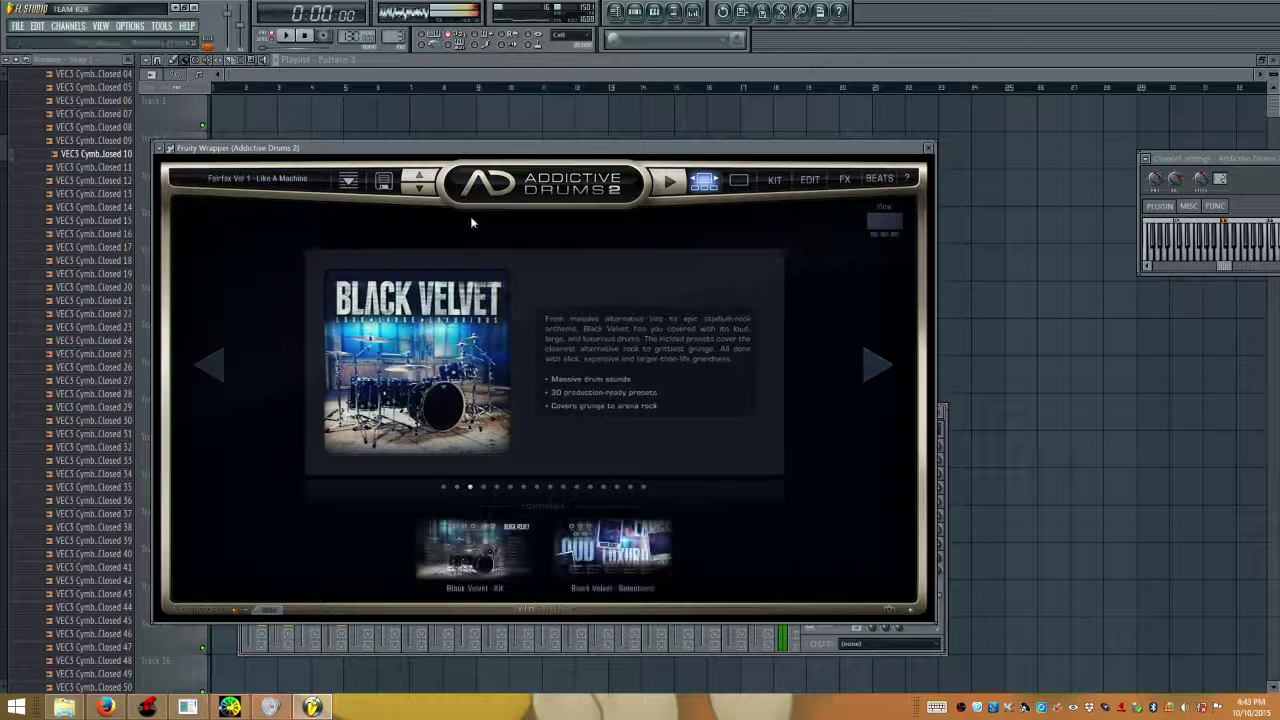
{"action": "left_click", "coordinate": [474, 573]}
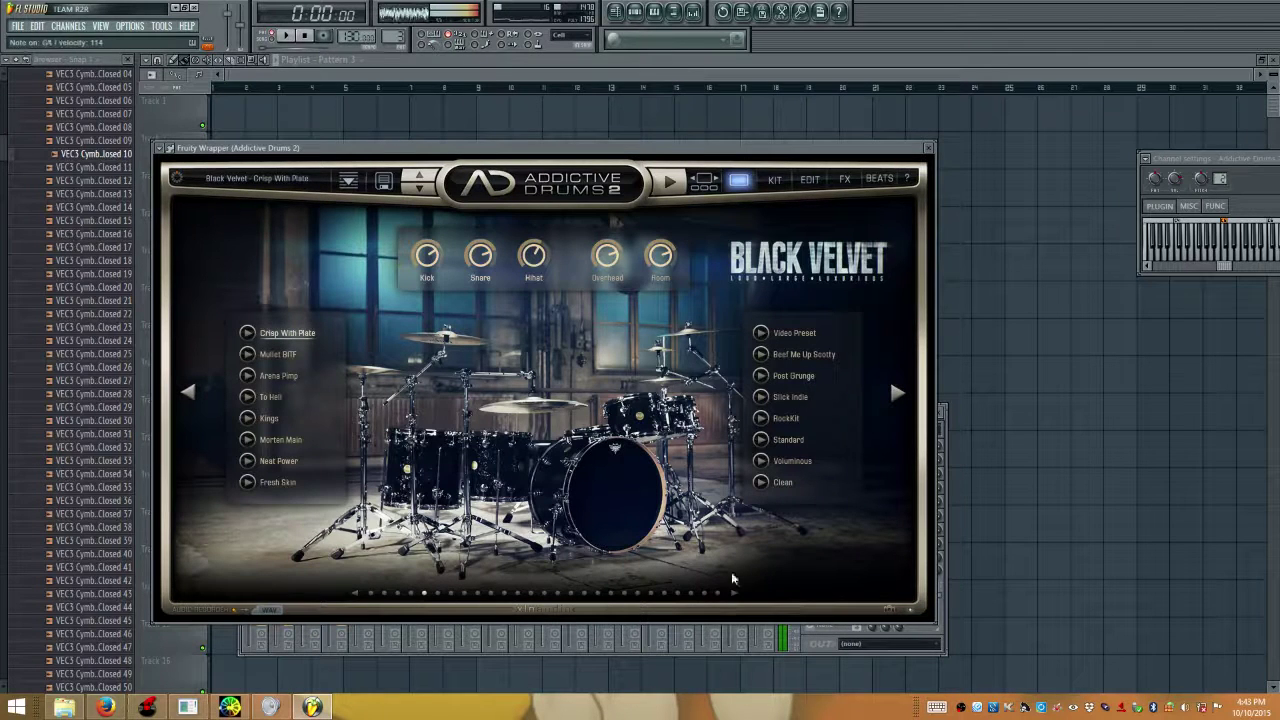
{"action": "left_click", "coordinate": [255, 358]}
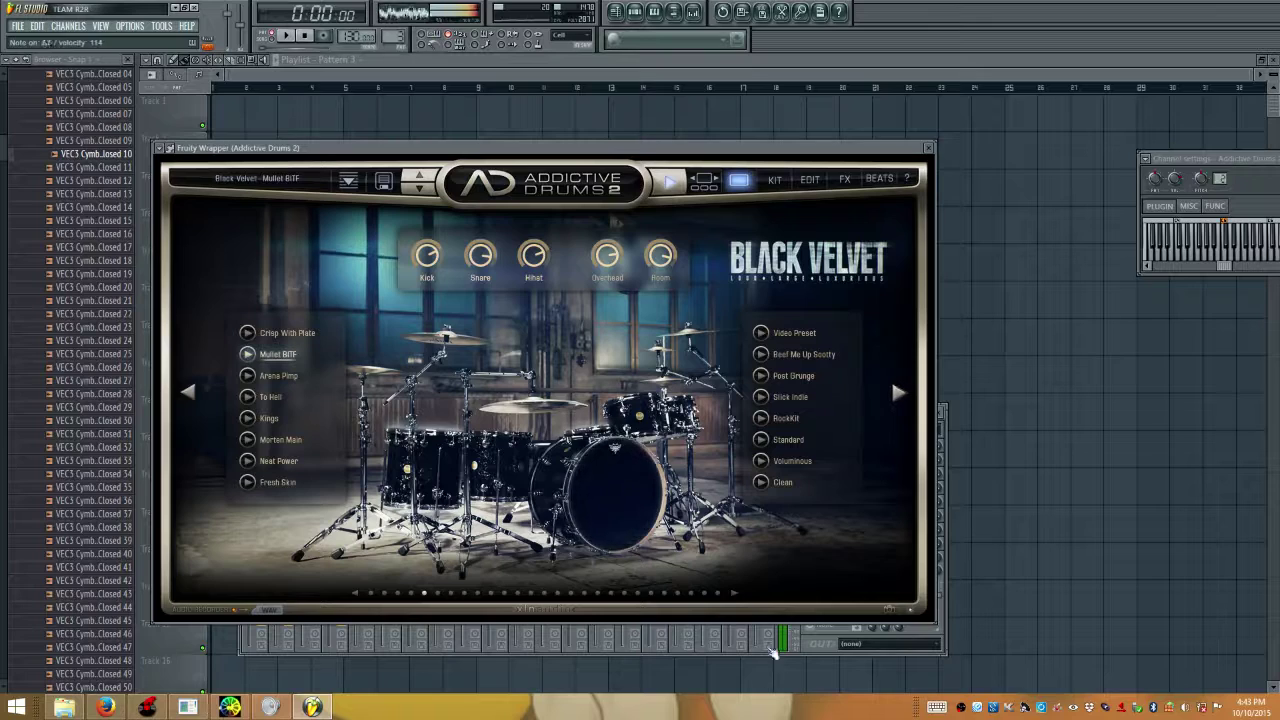
Switch to VirtualDJ and lower deck 2's volume fader
{"action": "left_click", "coordinate": [147, 707]}
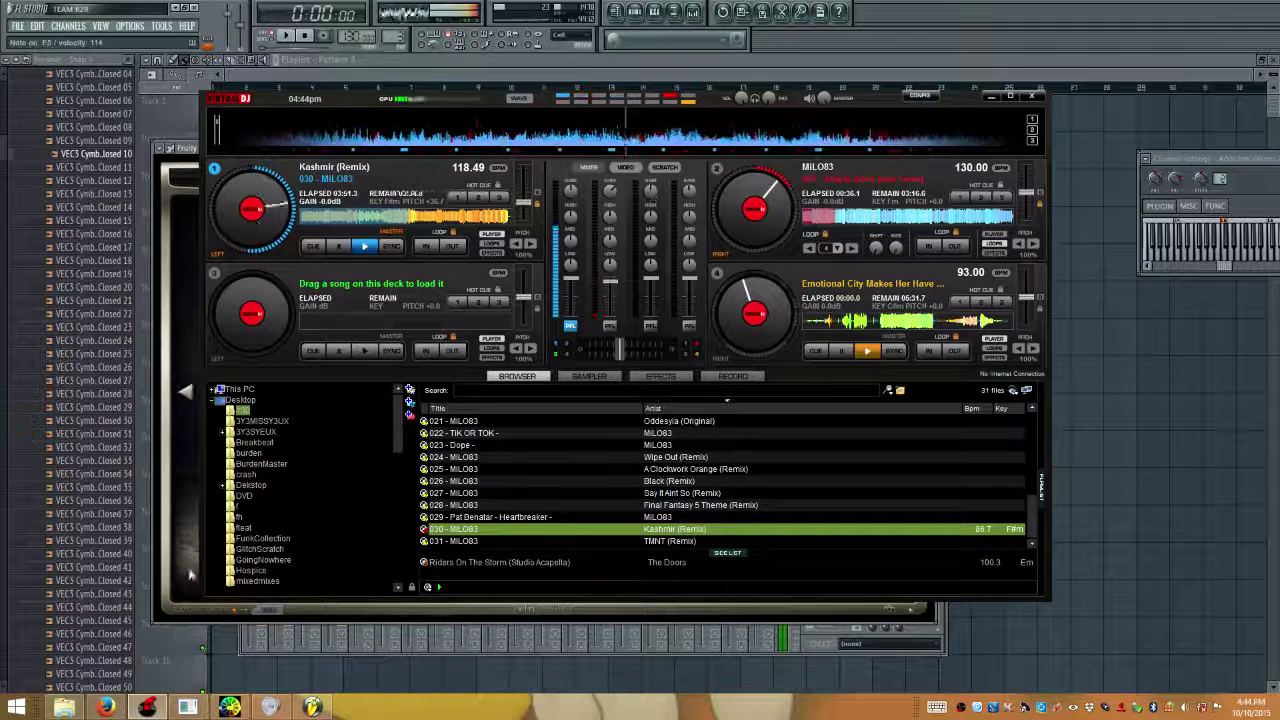
{"action": "left_click_drag", "start_coordinate": [612, 283], "coordinate": [609, 326]}
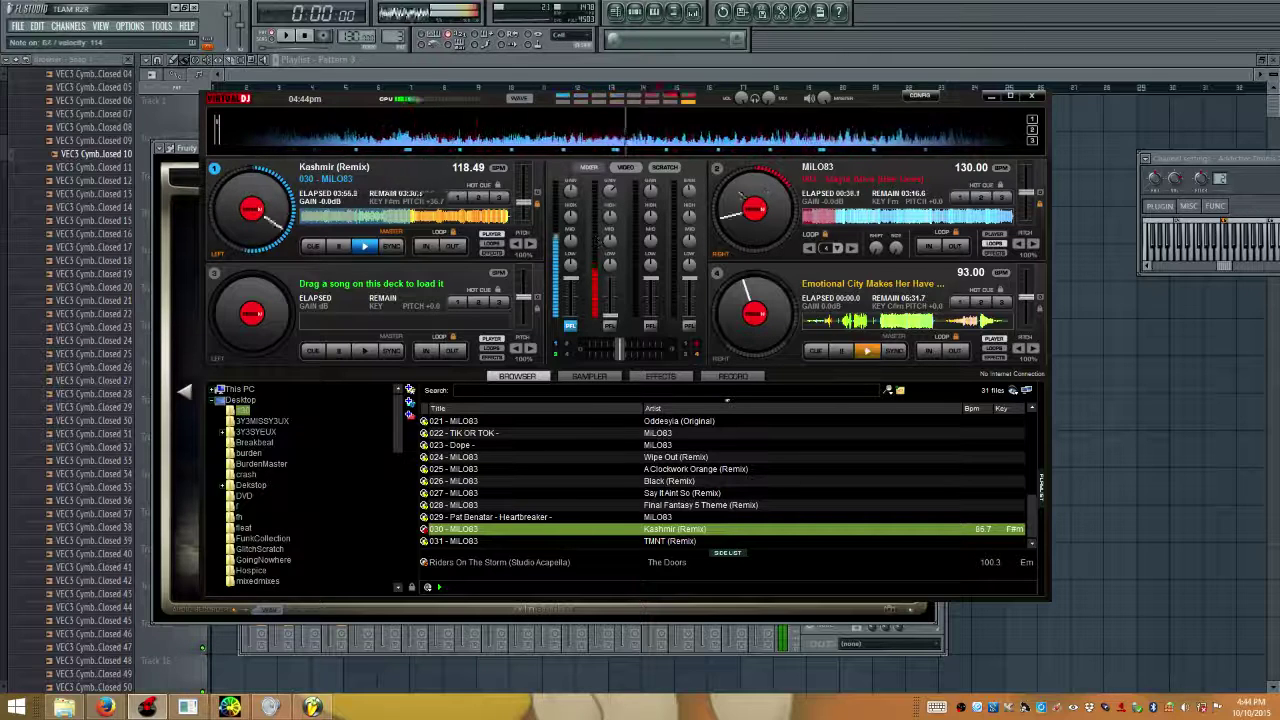